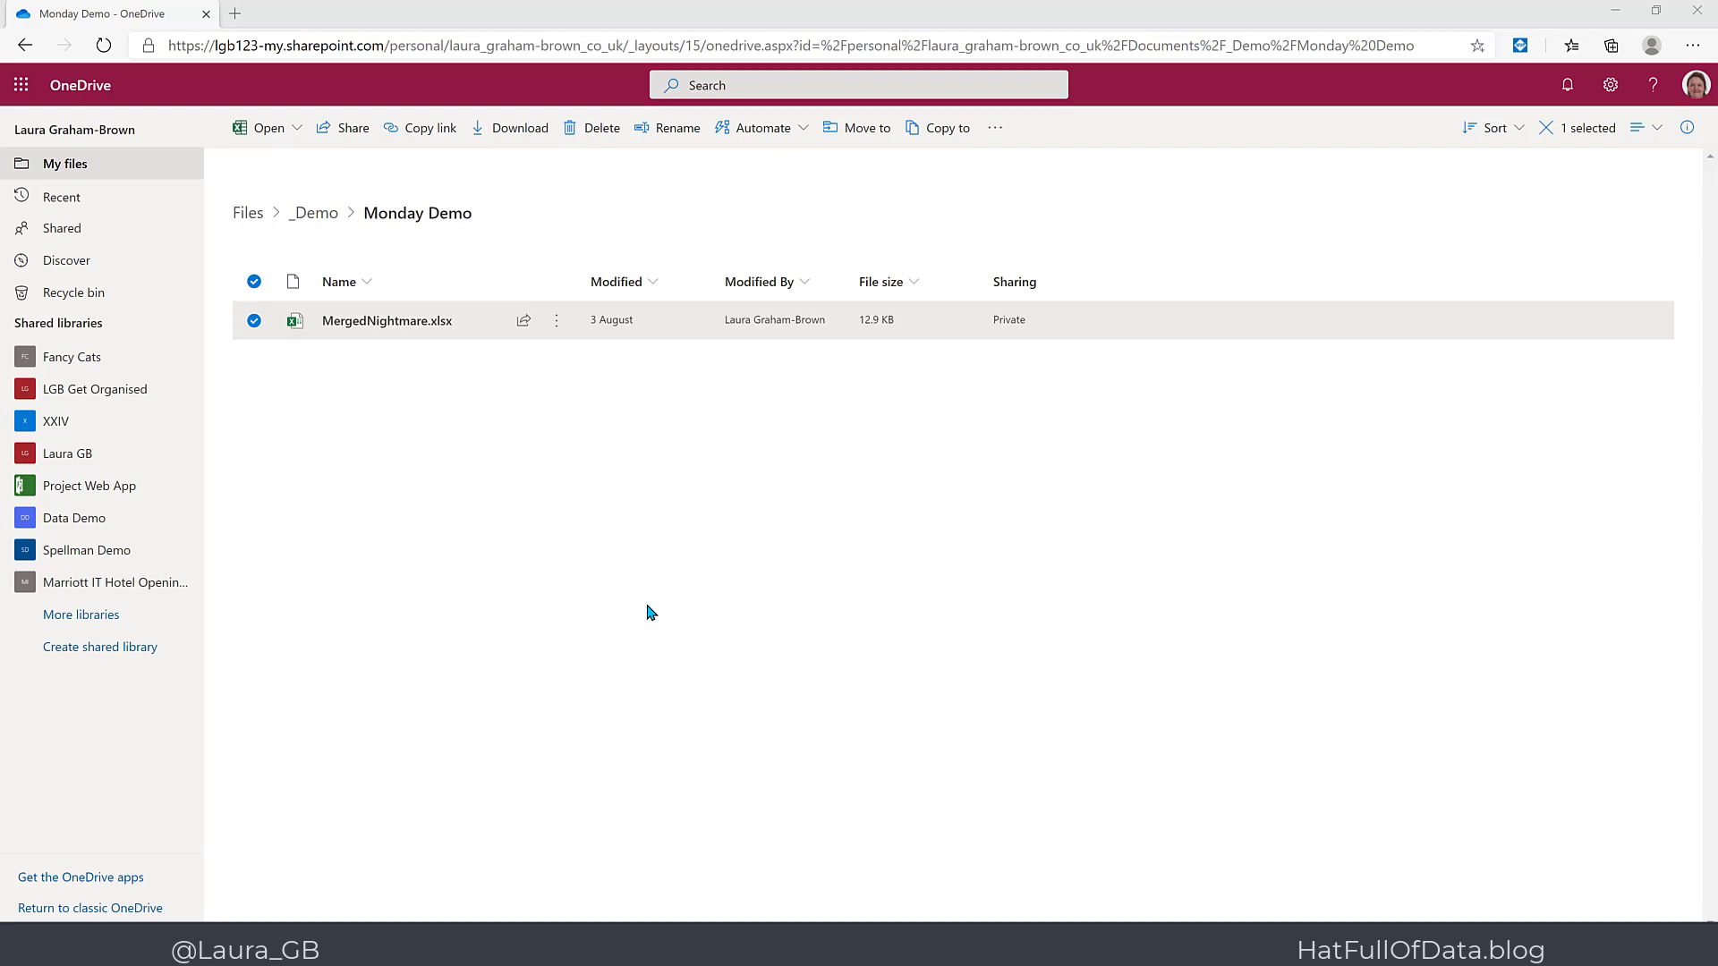
Open MergedNightmare.xlsx from the Monday Demo folder in the desktop Excel app.
{"action": "left_click", "coordinate": [555, 324]}
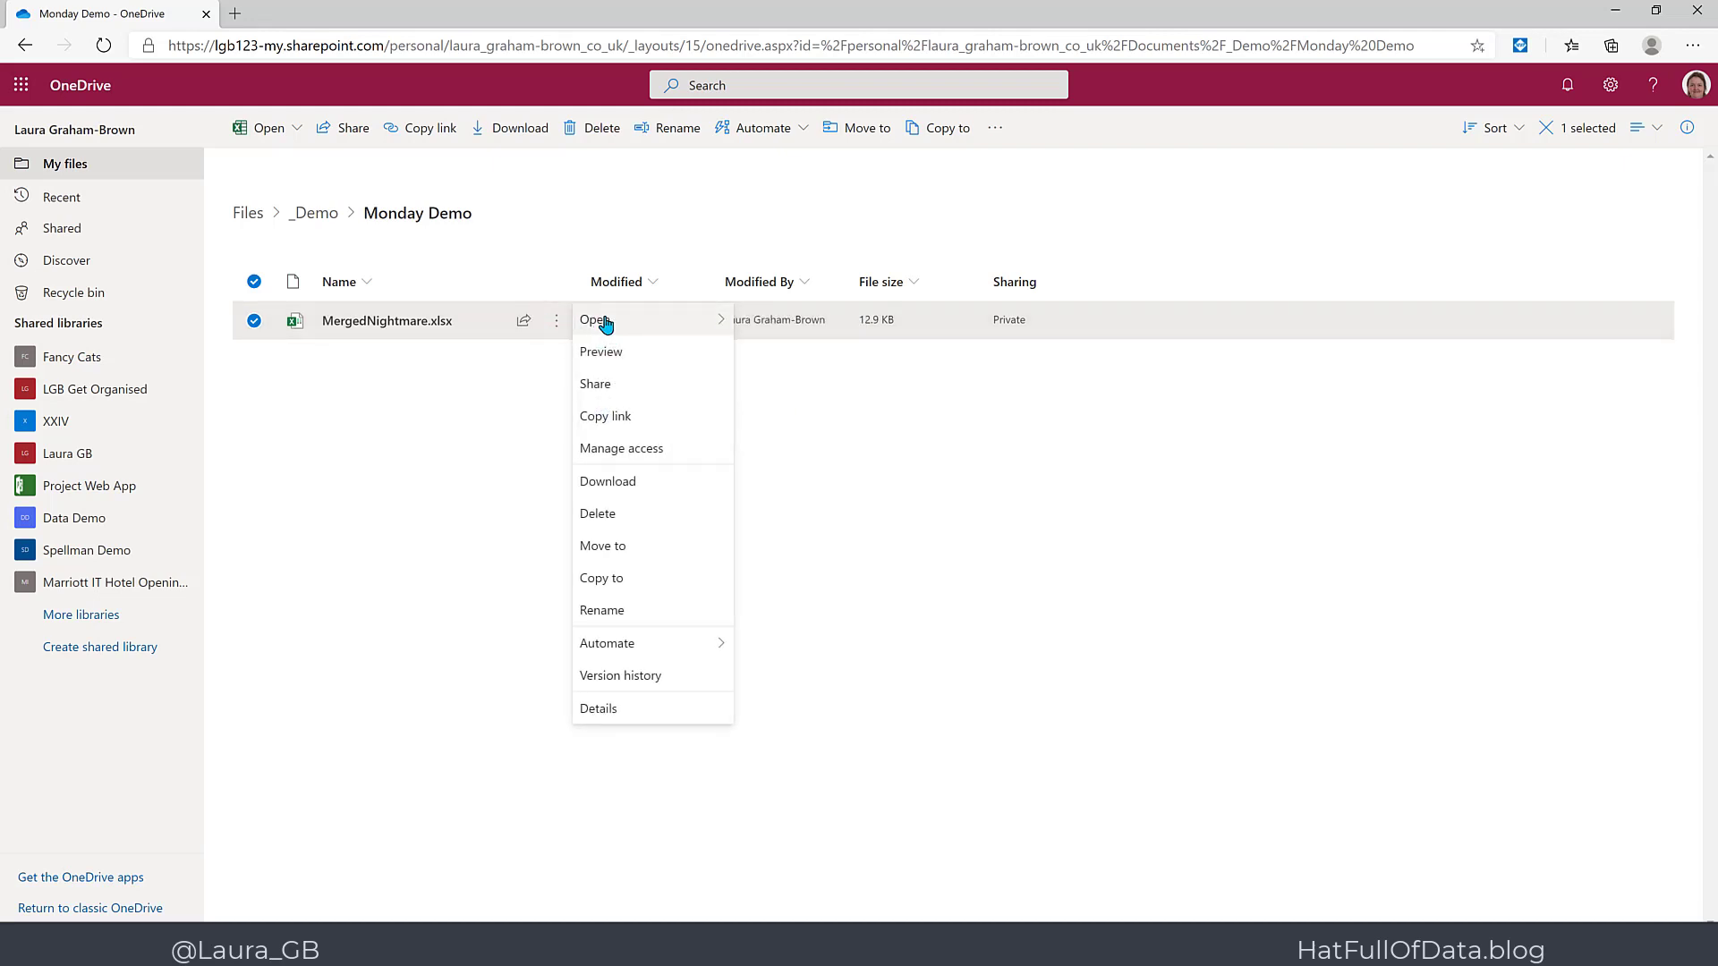
{"action": "left_click", "coordinate": [644, 320]}
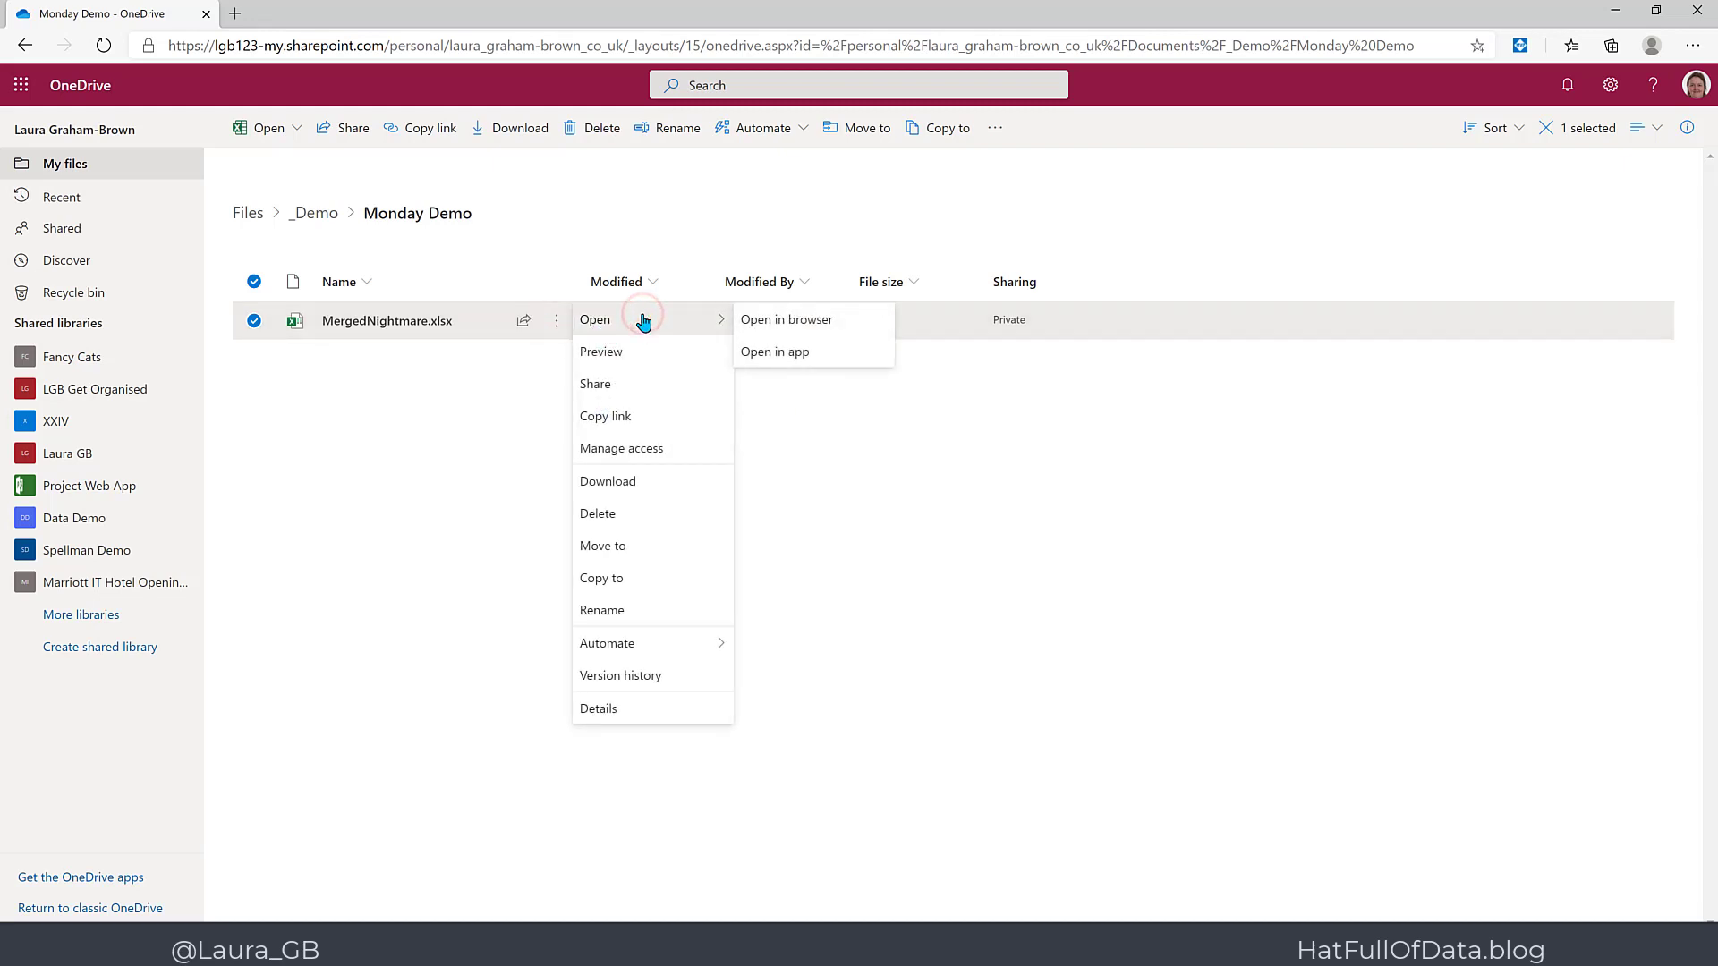
{"action": "left_click", "coordinate": [772, 354]}
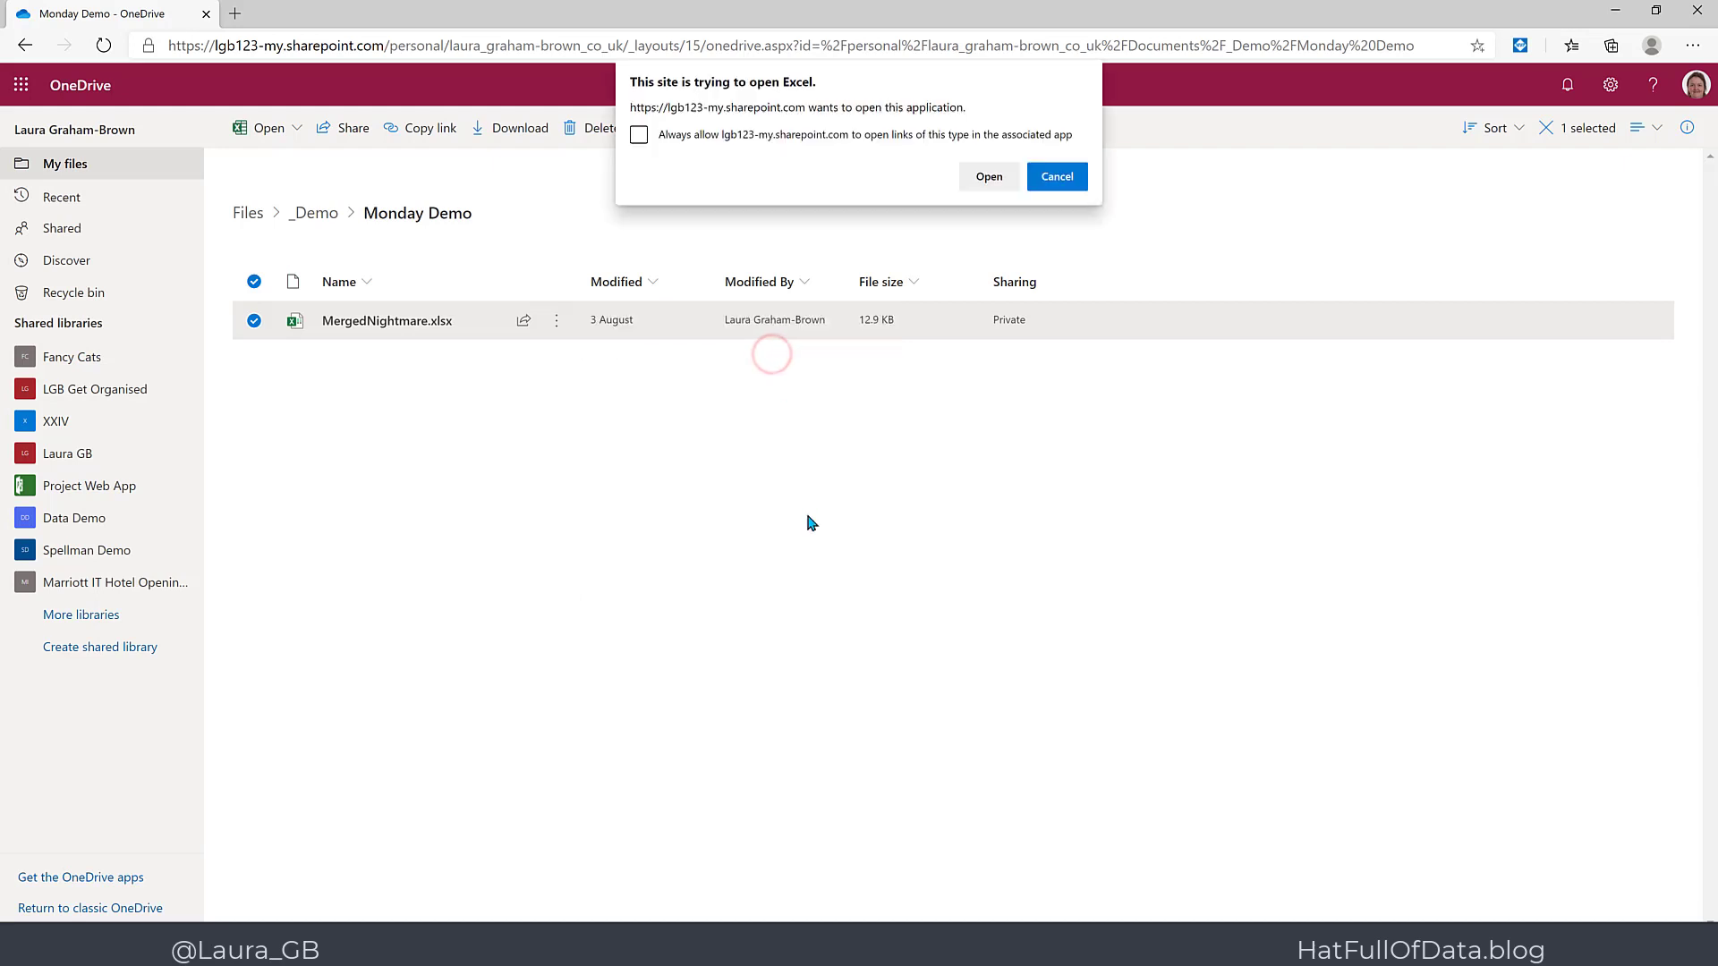
{"action": "left_click", "coordinate": [989, 176]}
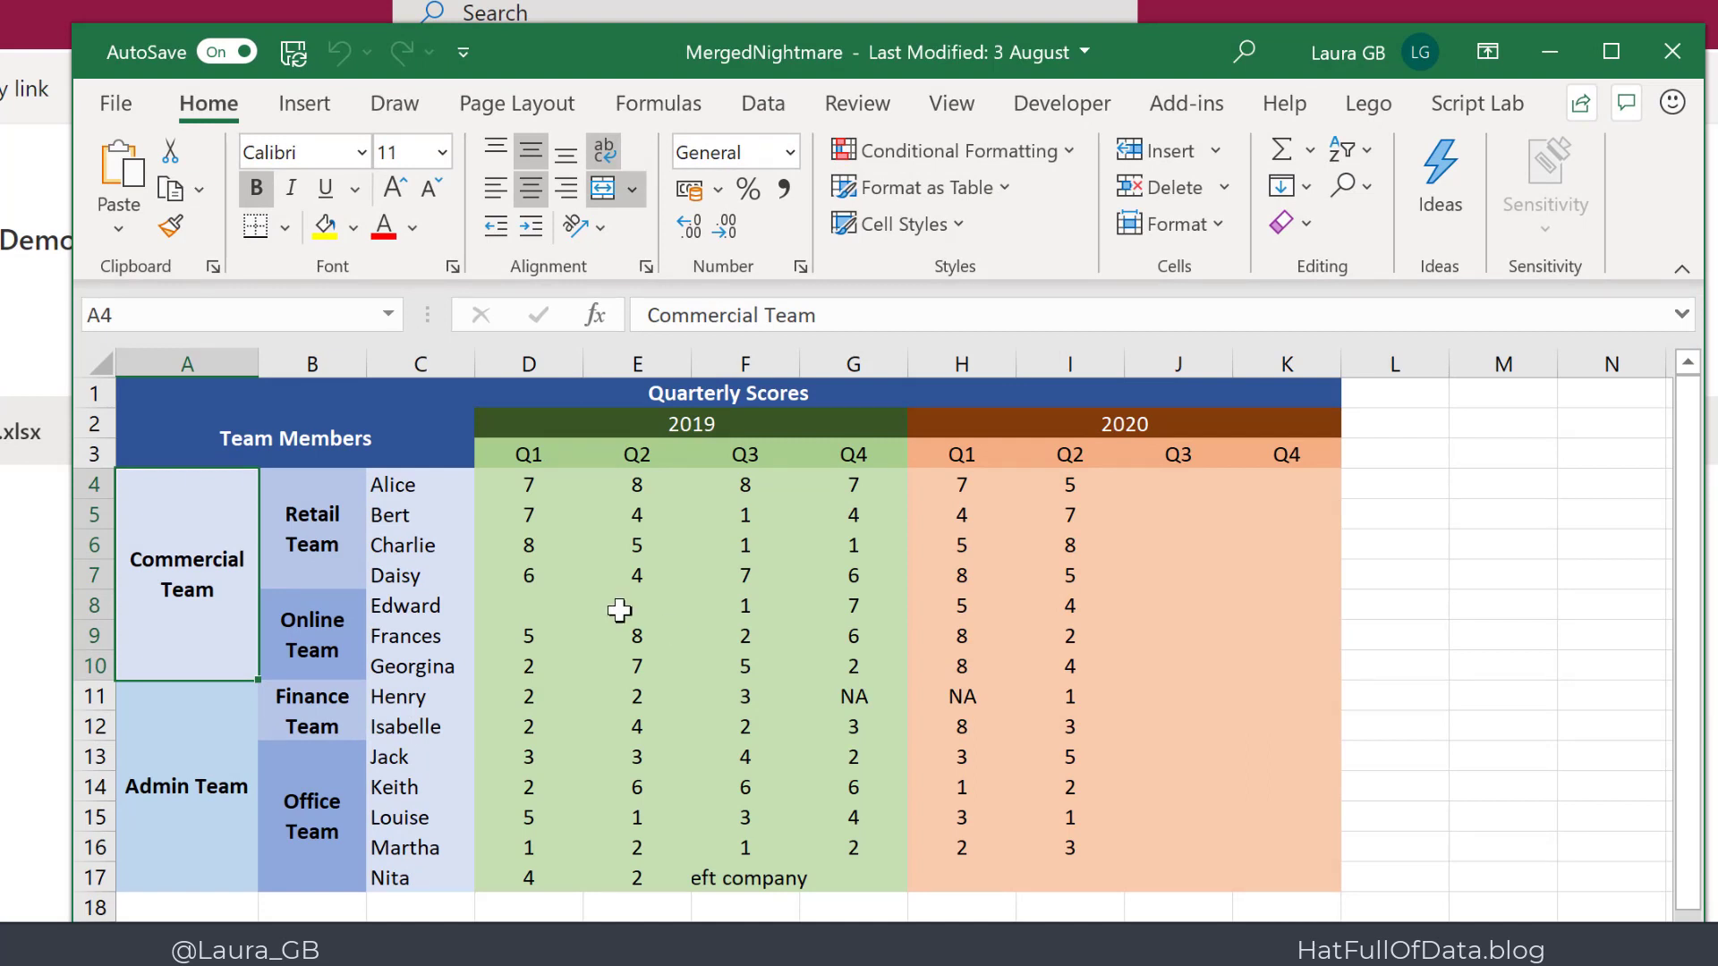
Examine the merged team, year and title cells and the non-numeric score entries in the Quarterly Scores sheet.
{"action": "left_click", "coordinate": [312, 550]}
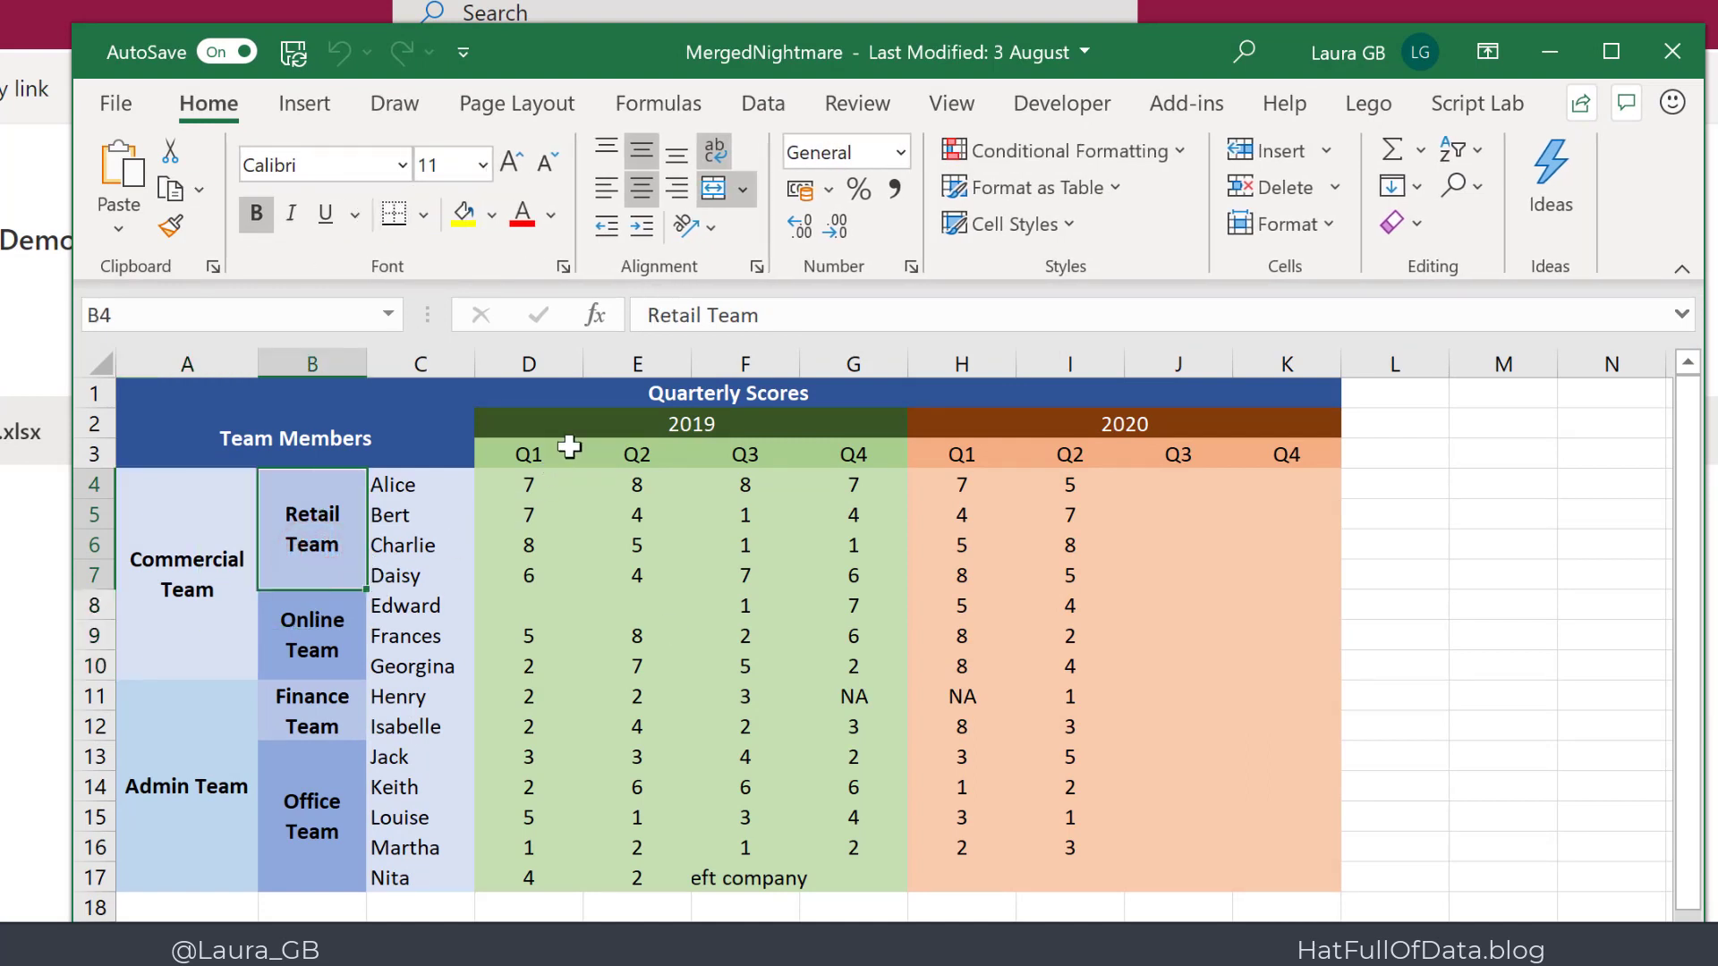
{"action": "left_click_drag", "start_coordinate": [600, 428], "coordinate": [600, 452]}
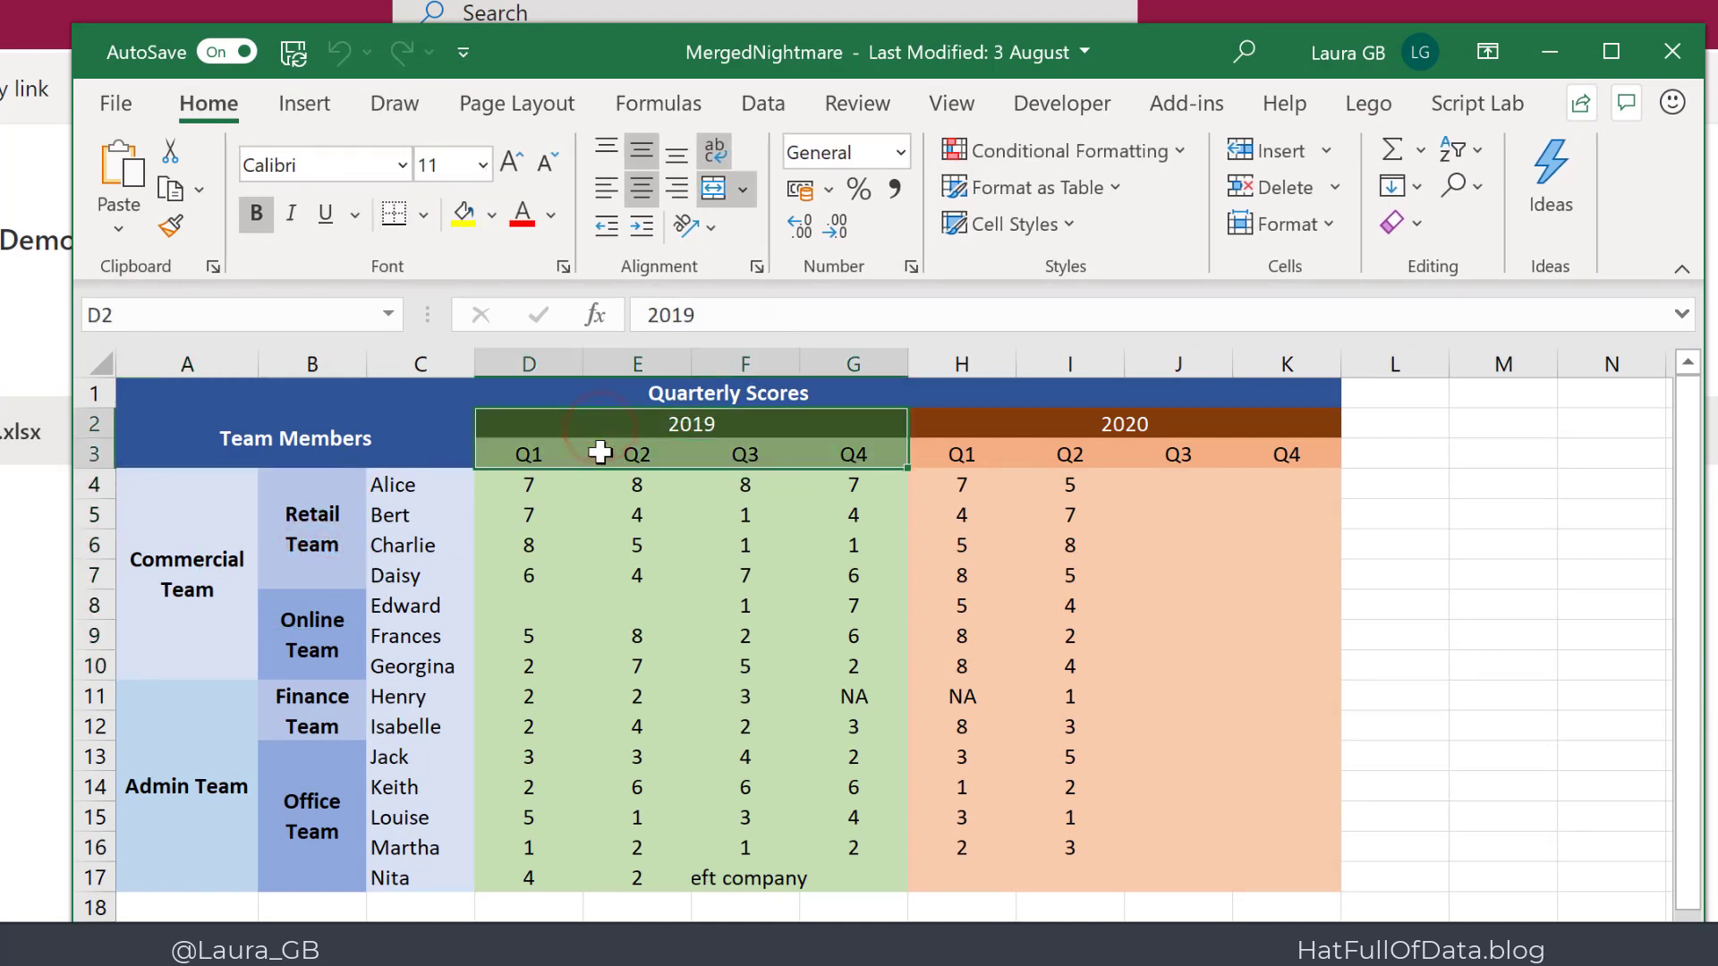
{"action": "left_click", "coordinate": [581, 393]}
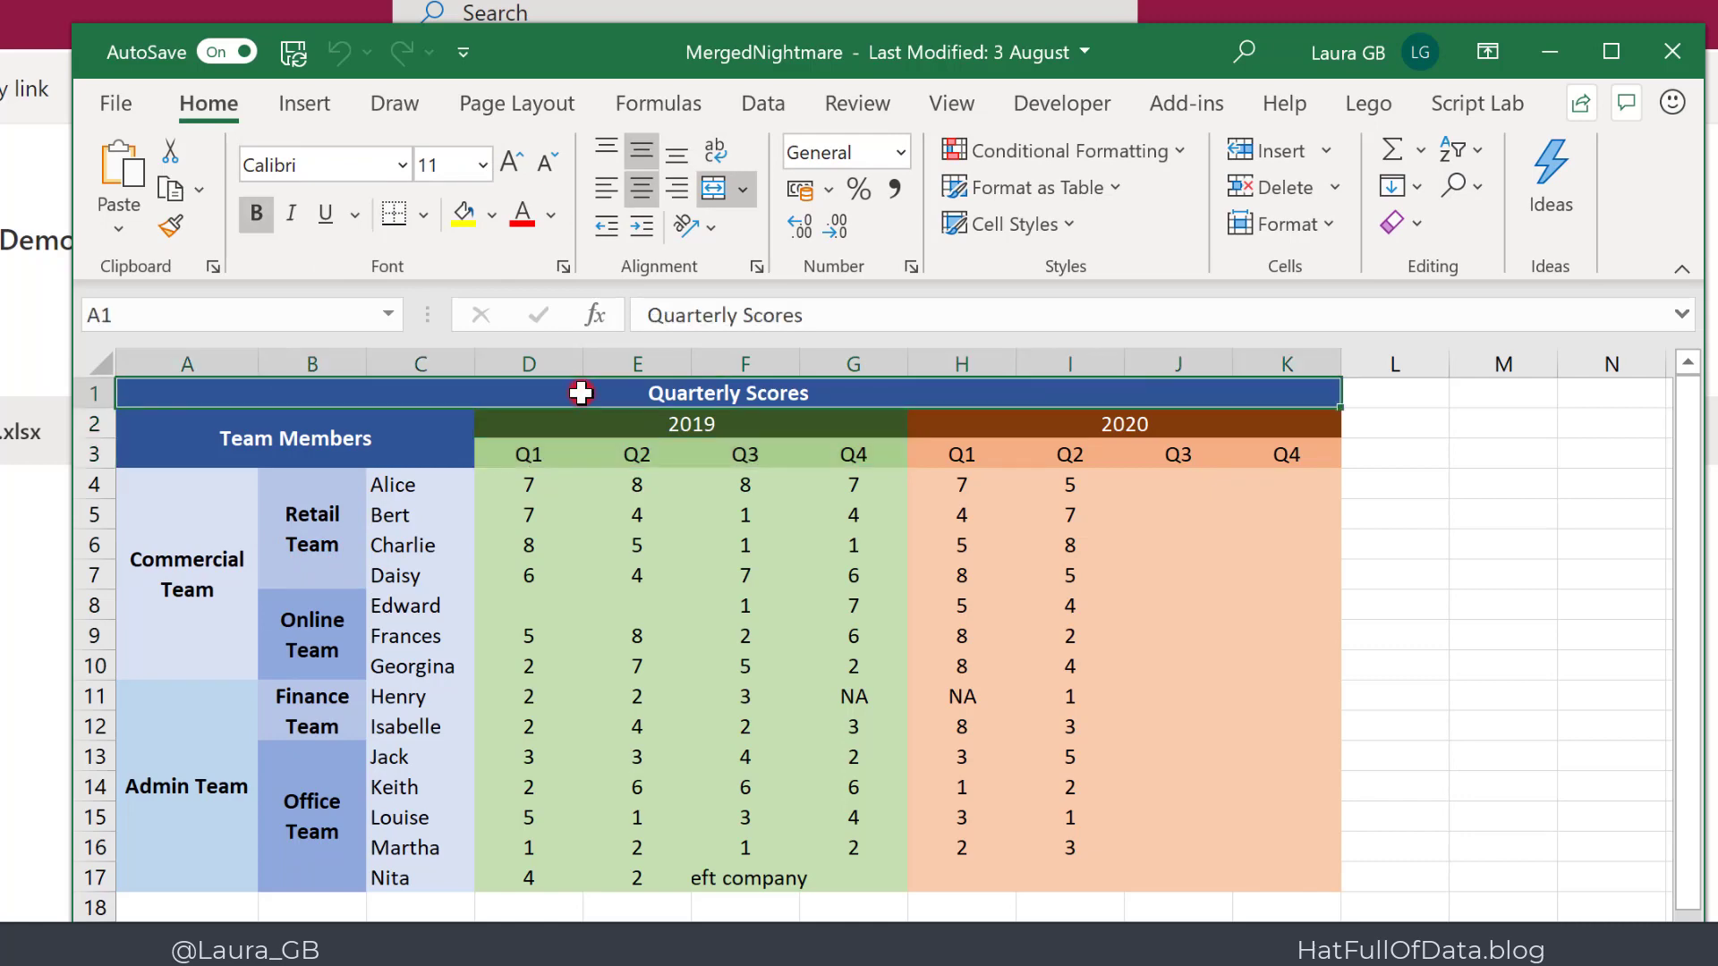
{"action": "left_click", "coordinate": [847, 695]}
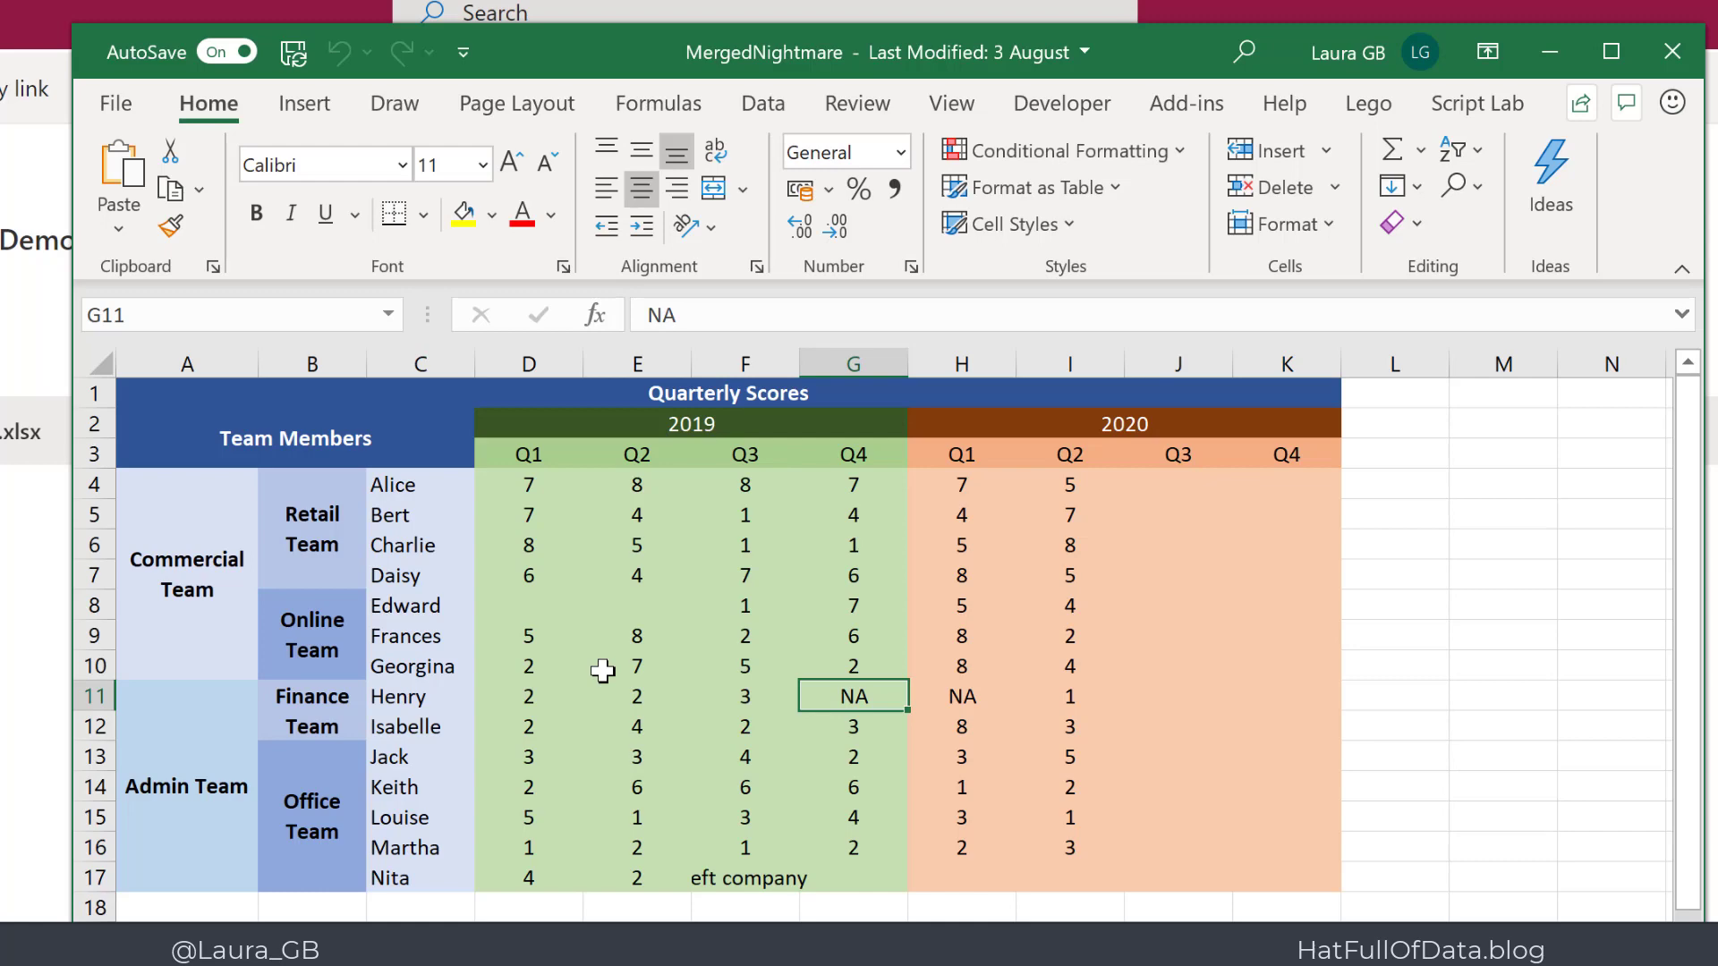
Copy the MergedNightmare workbook's file path, close the workbook, and switch to Power BI Desktop.
{"action": "left_click", "coordinate": [130, 109]}
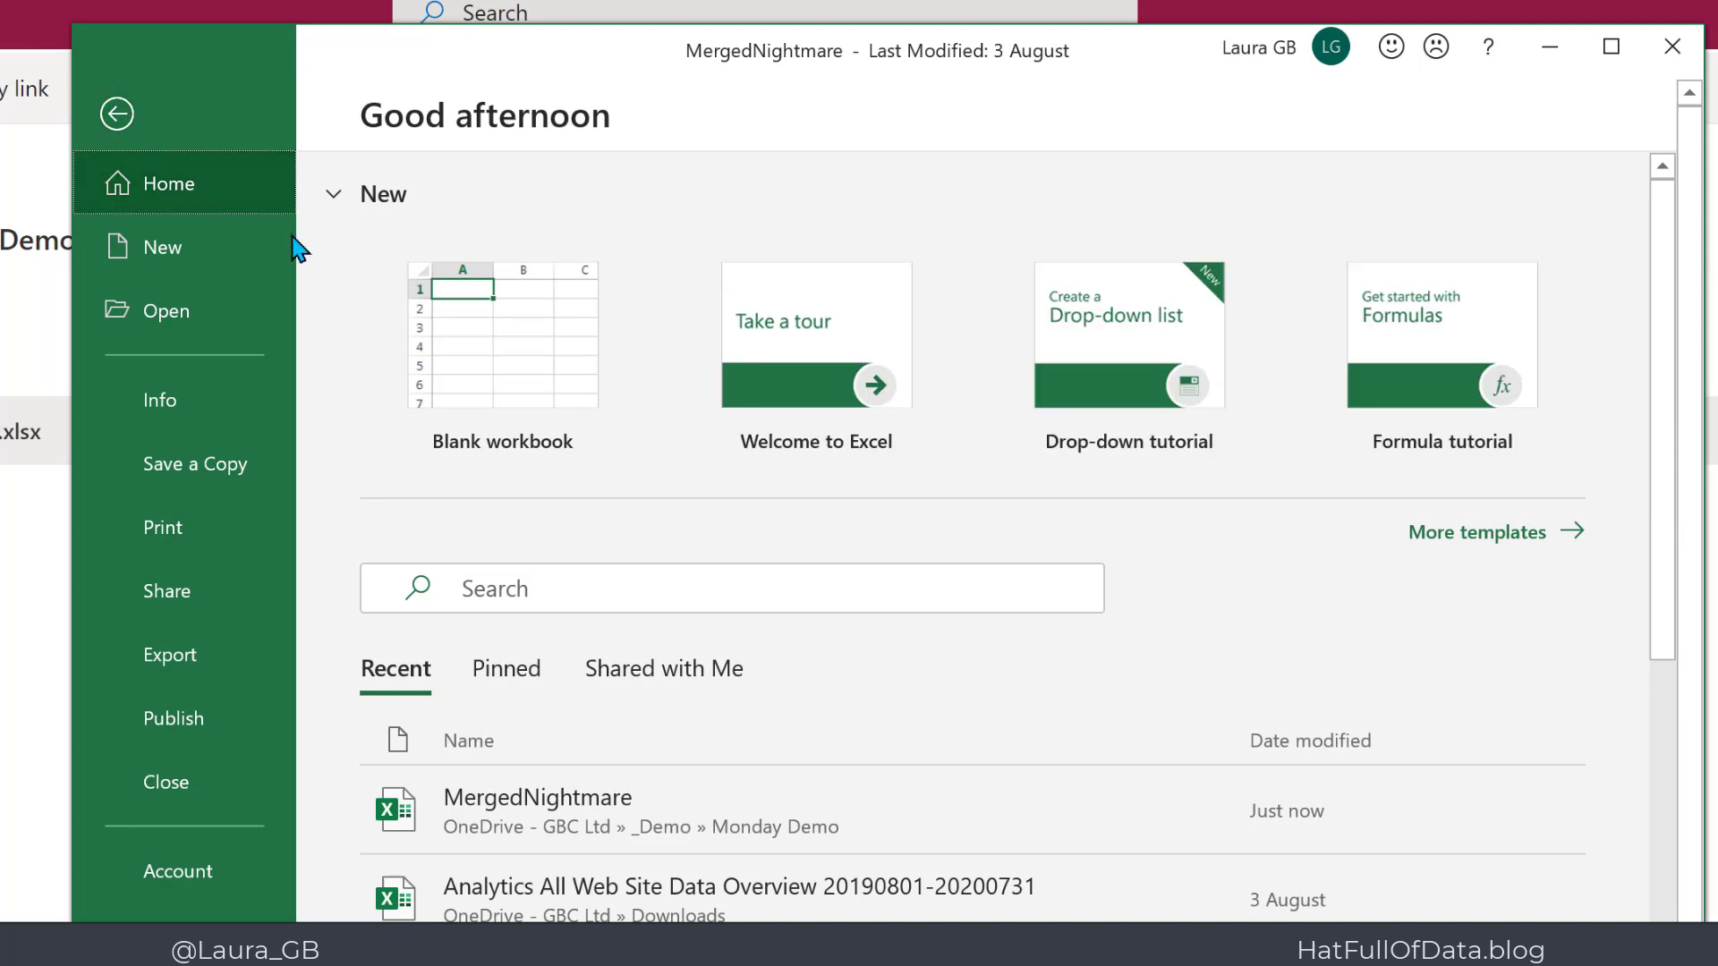
{"action": "left_click", "coordinate": [172, 388]}
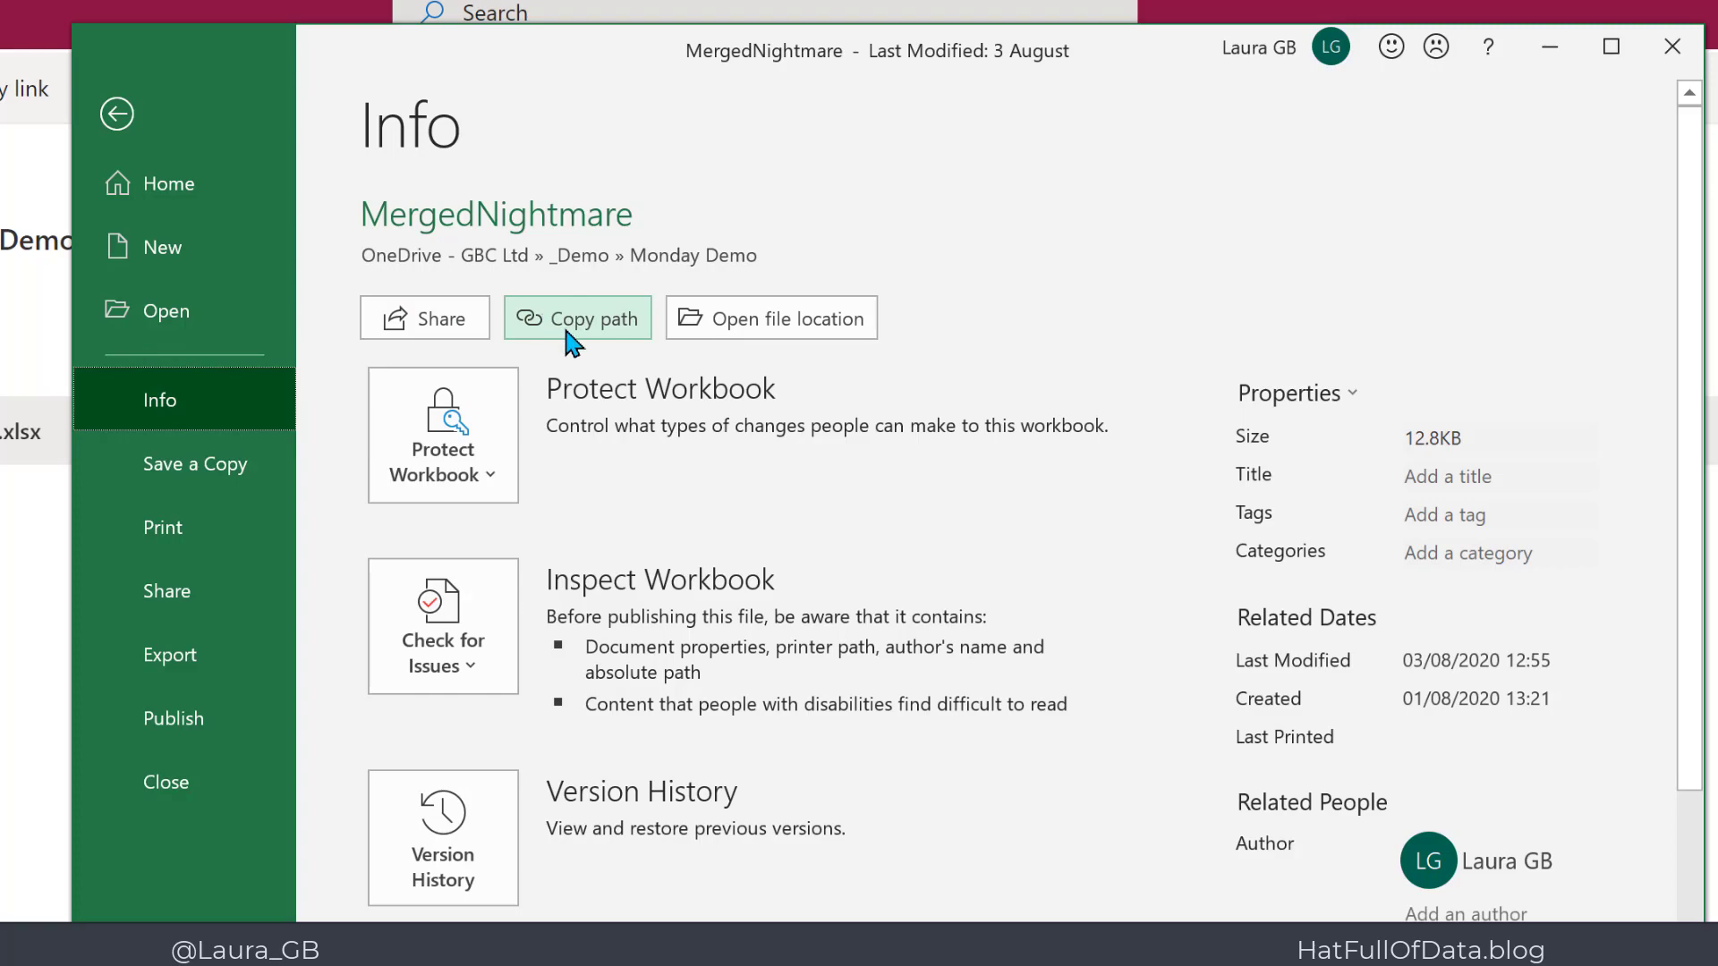
{"action": "left_click", "coordinate": [567, 332]}
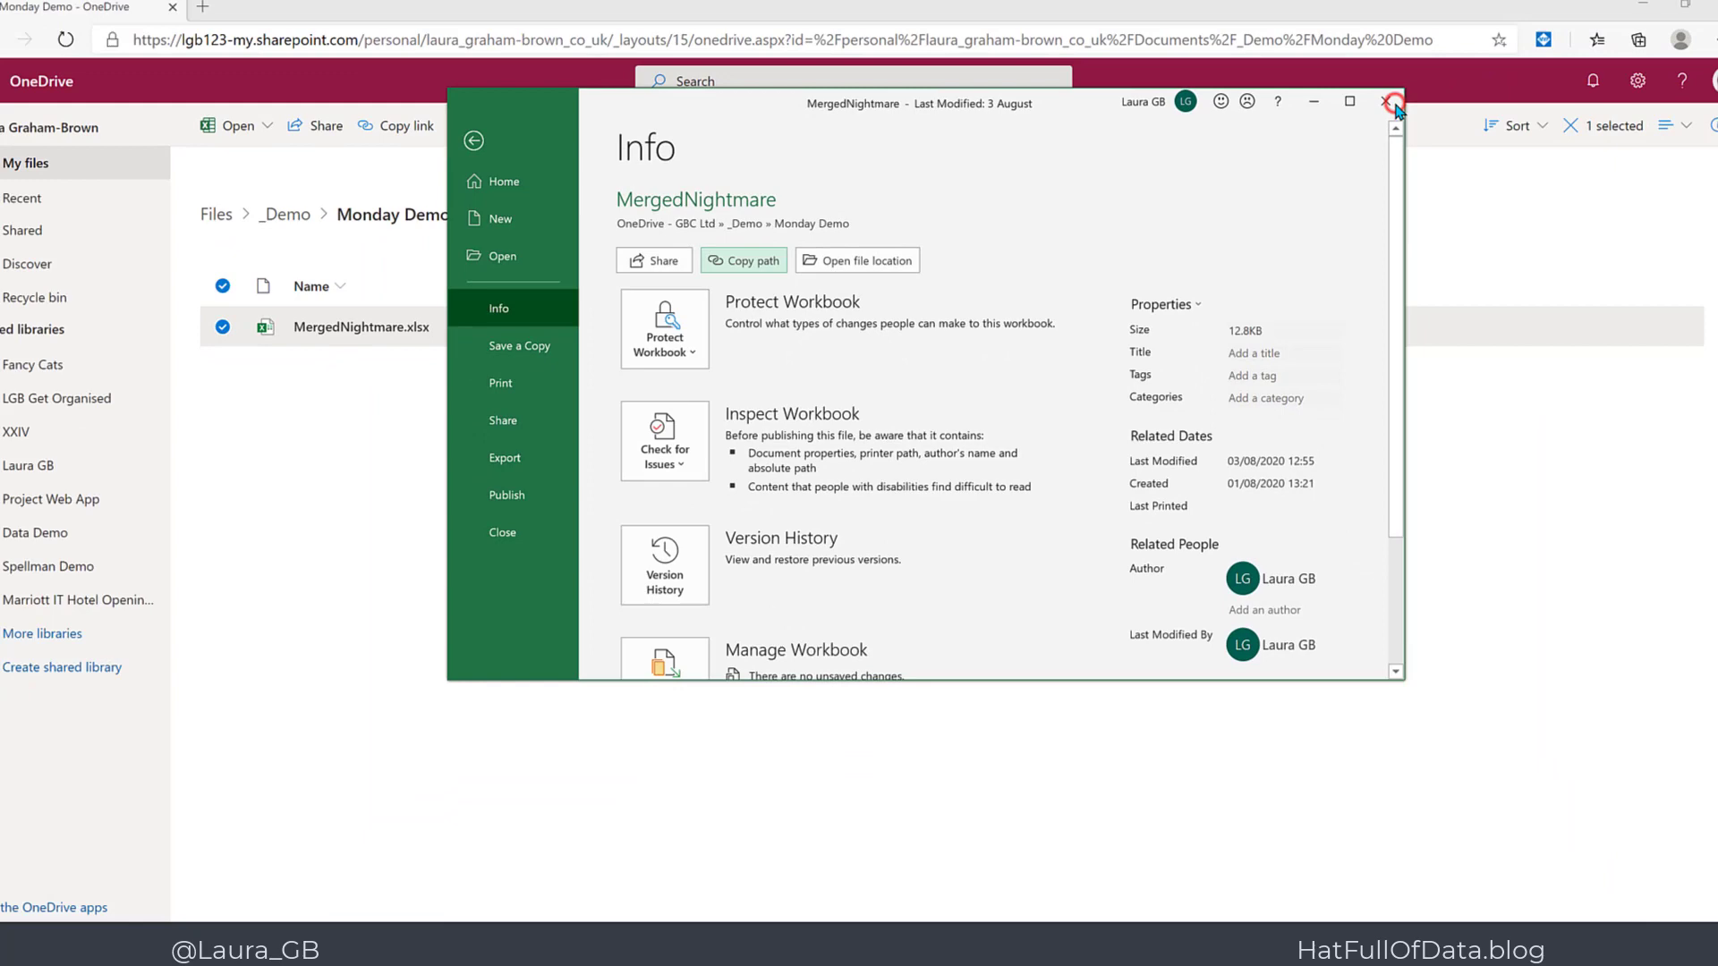
{"action": "left_click", "coordinate": [1691, 56]}
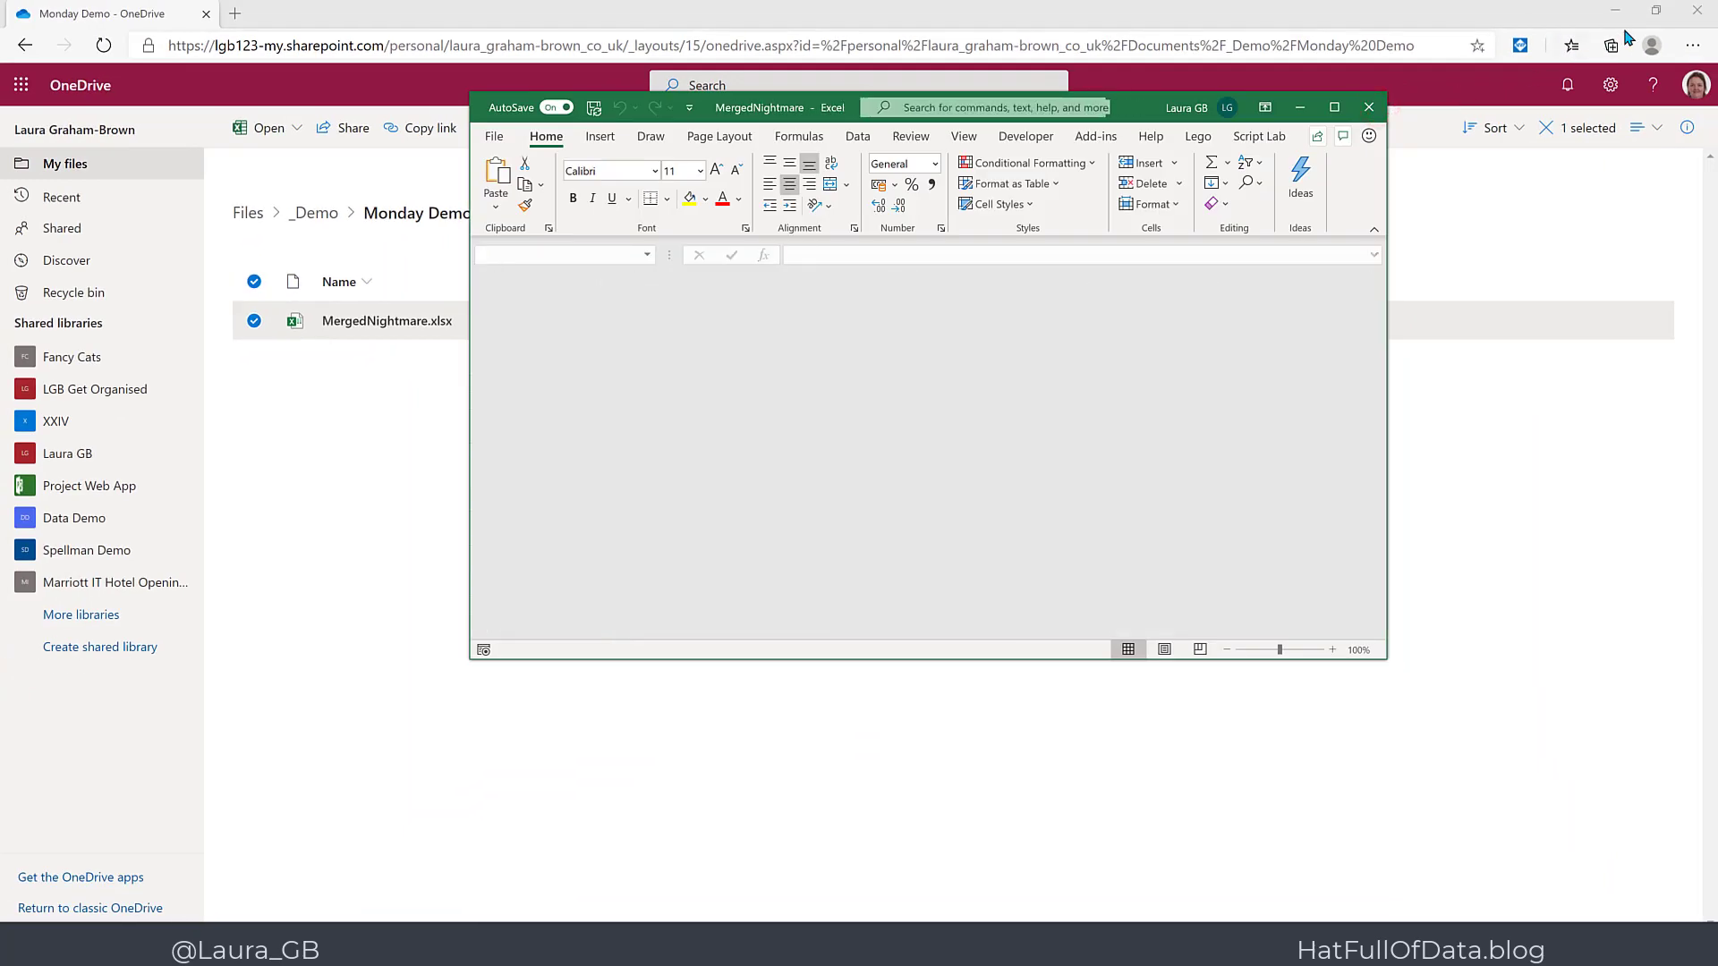
{"action": "left_click", "coordinate": [1616, 12]}
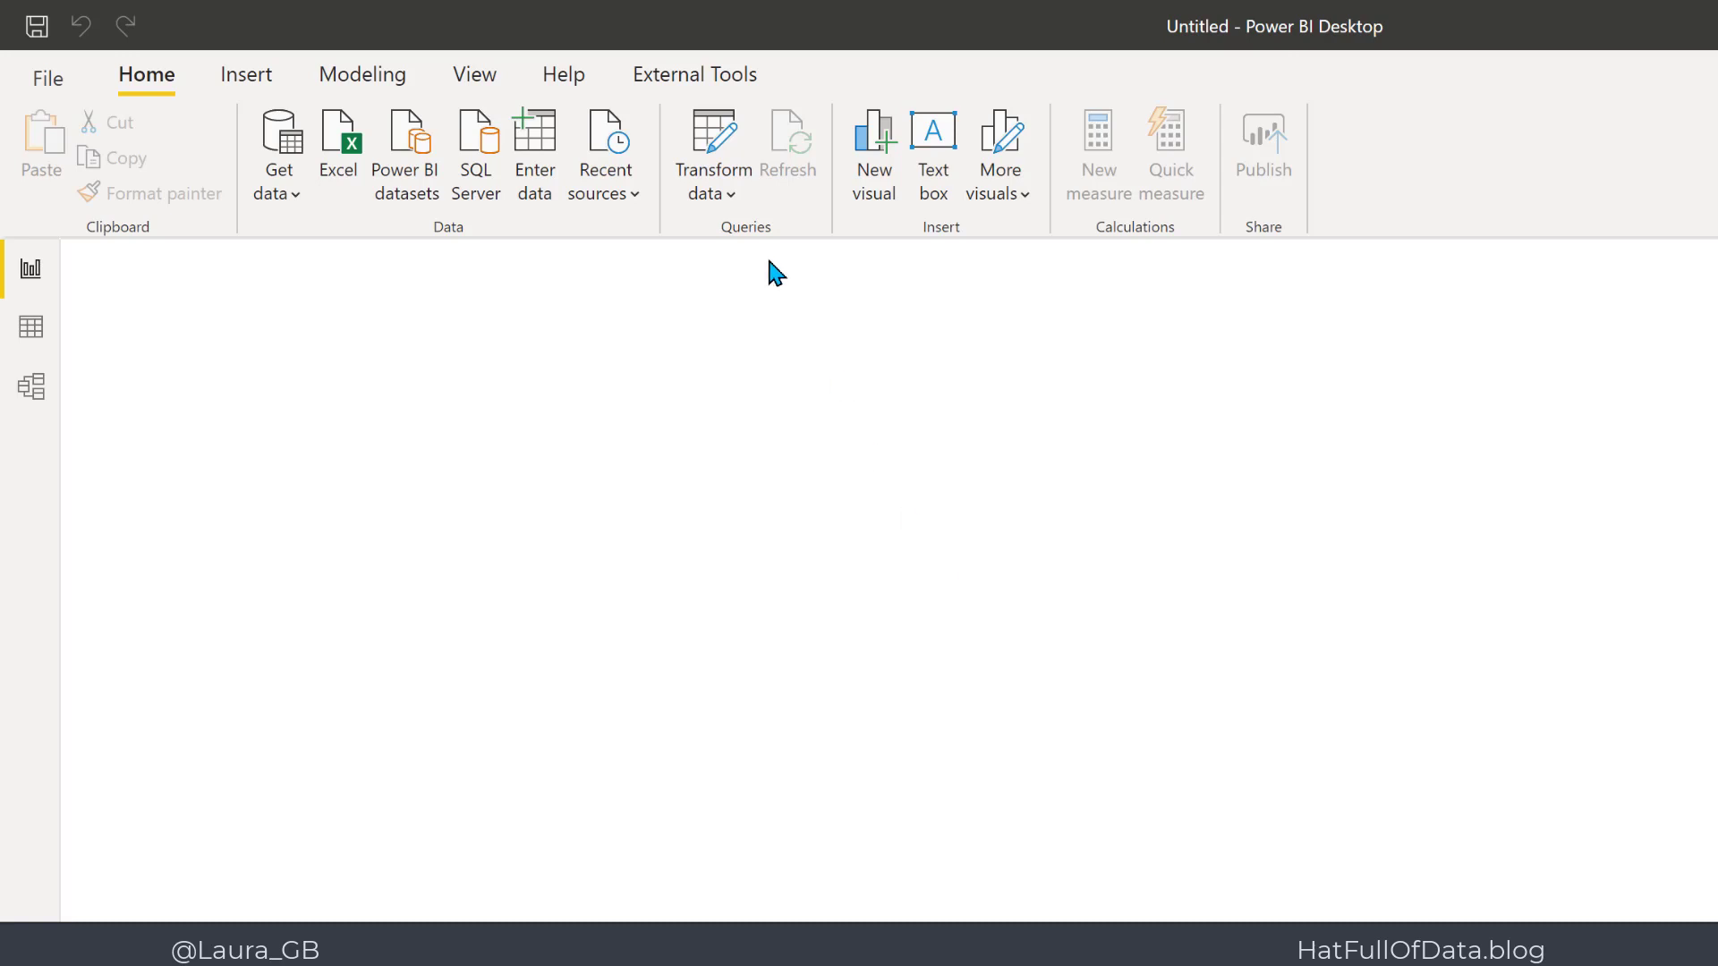
Connect to the copied workbook URL as a web source, without the "?web=1" suffix, and open Sheet1 for transformation.
{"action": "left_click", "coordinate": [287, 201]}
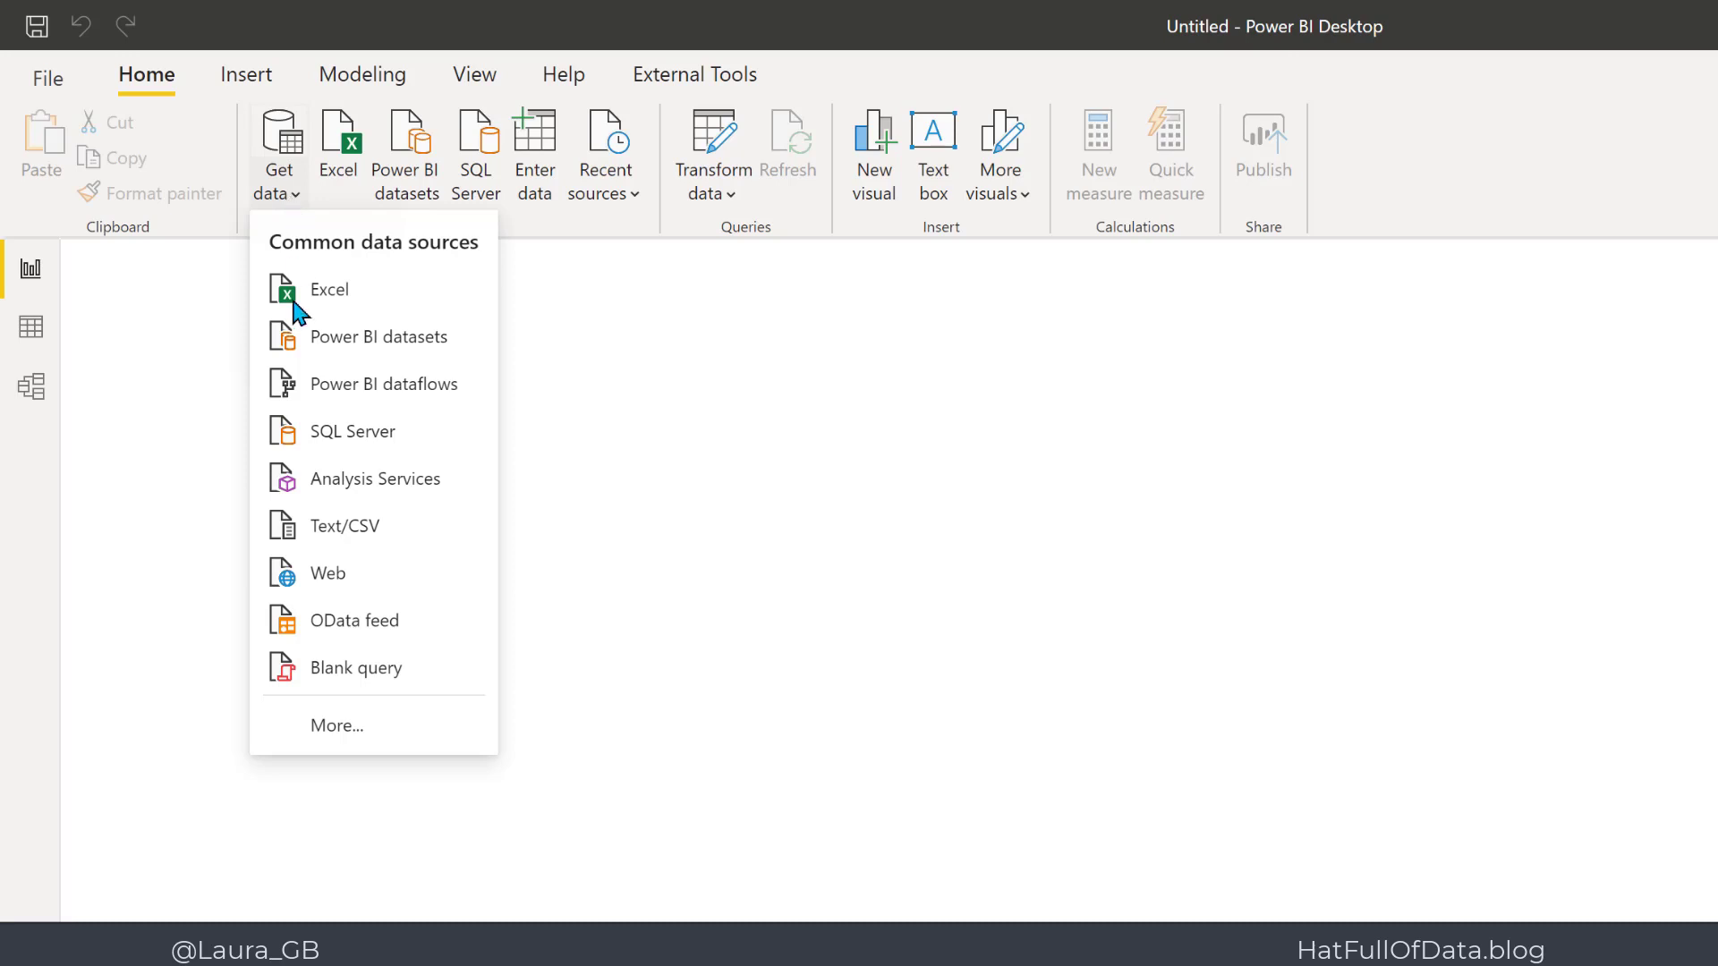
{"action": "left_click", "coordinate": [350, 578]}
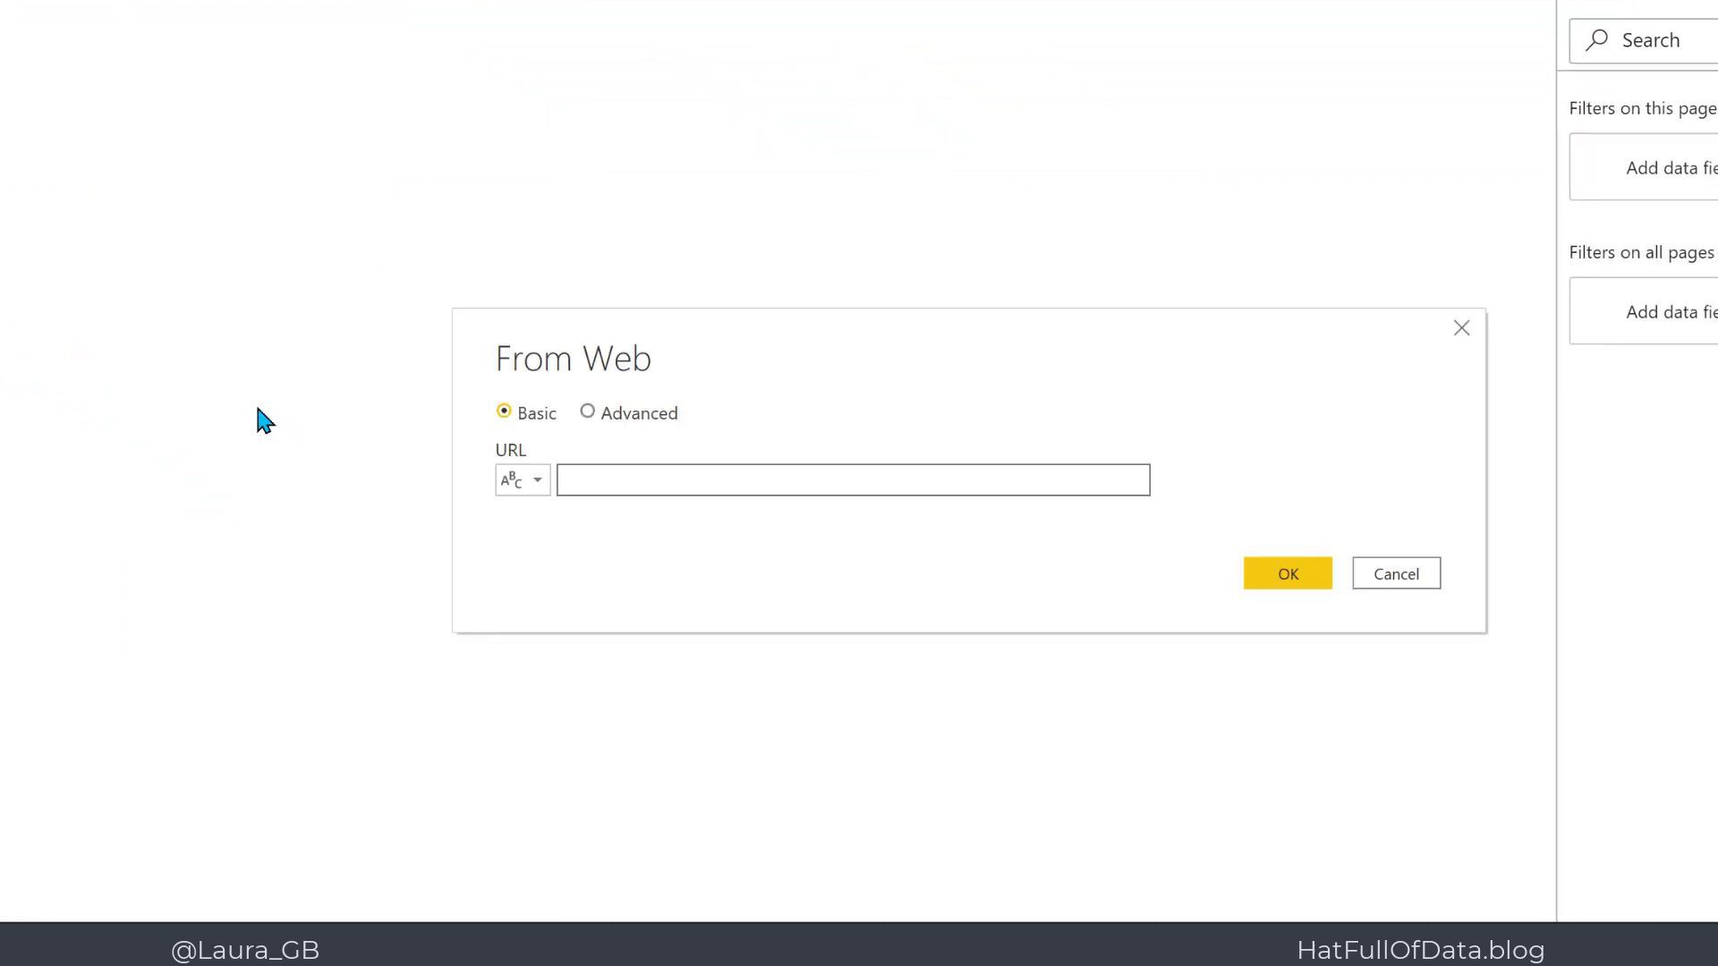
{"action": "key", "text": "ctrl+v"}
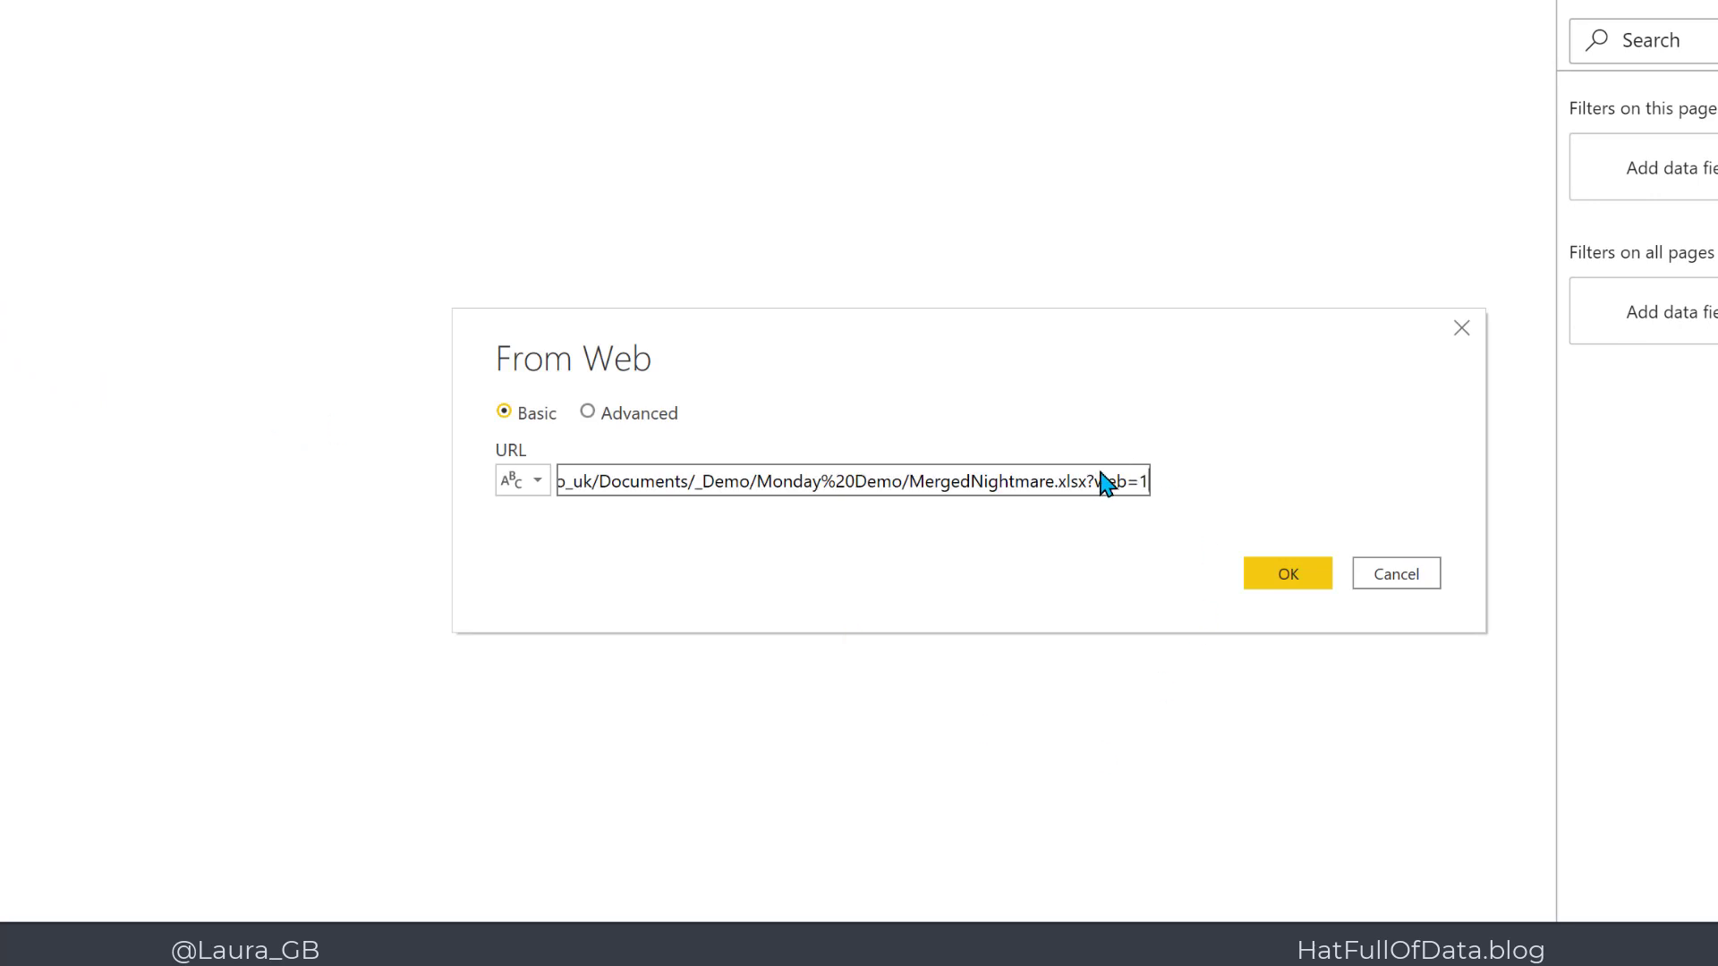
{"action": "left_click_drag", "start_coordinate": [1084, 483], "coordinate": [1154, 487]}
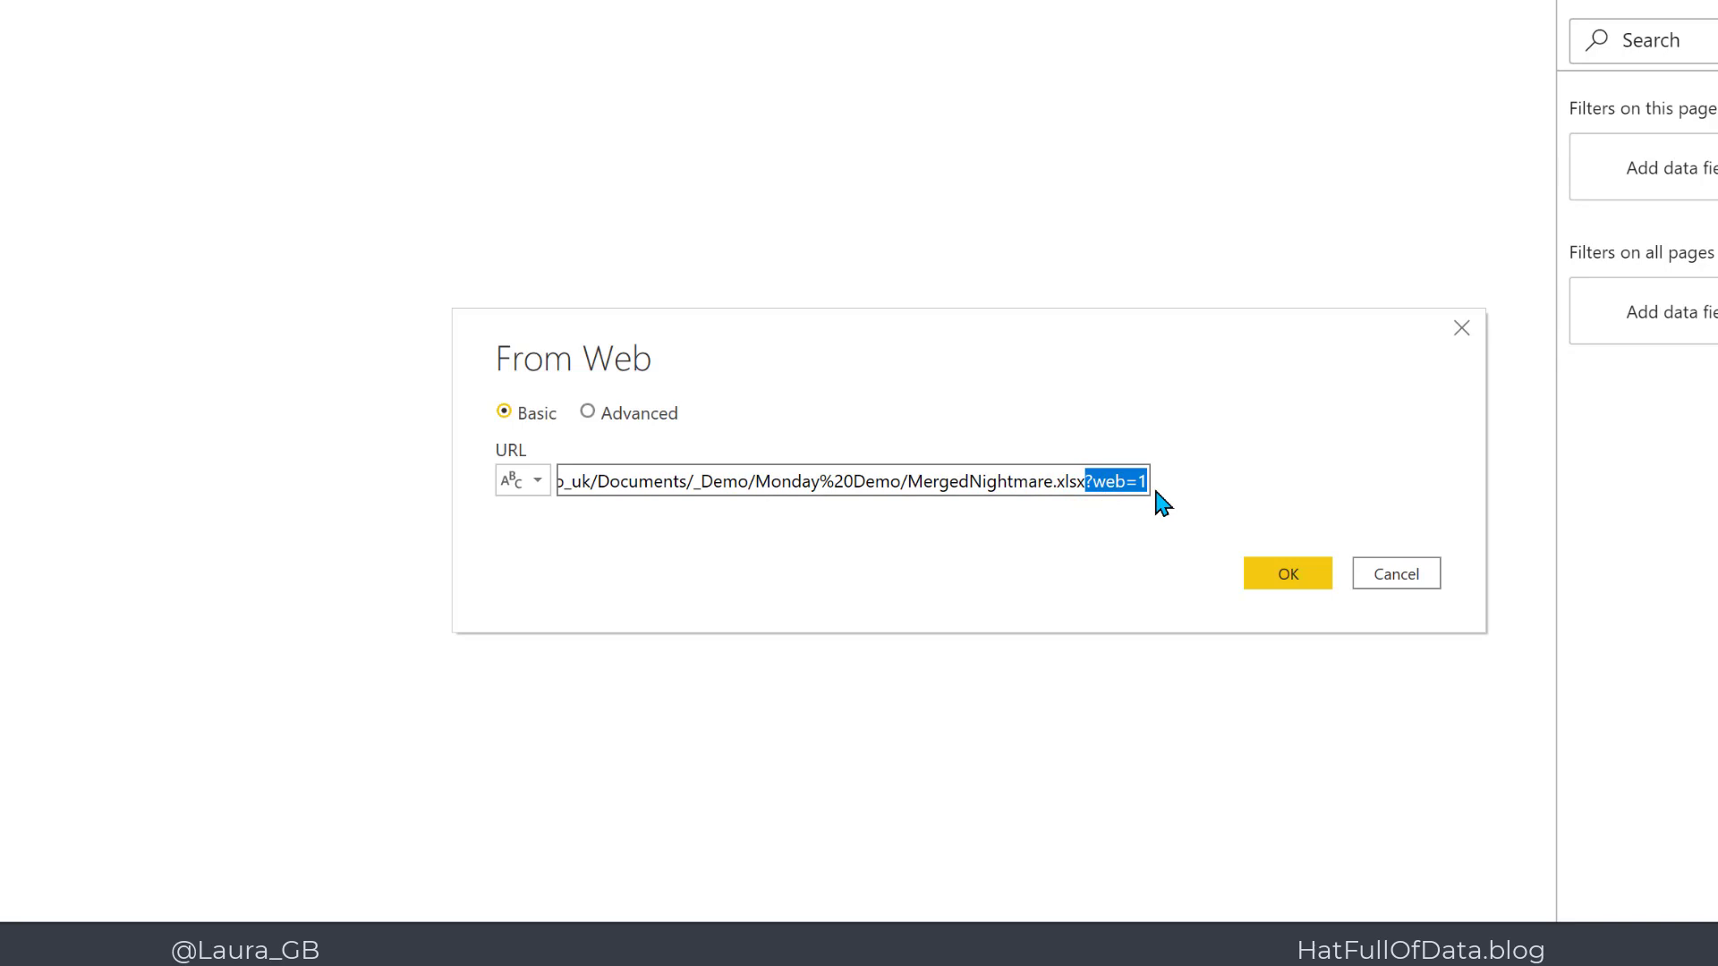
{"action": "key", "text": "BackSpace"}
{"action": "left_click", "coordinate": [1286, 577]}
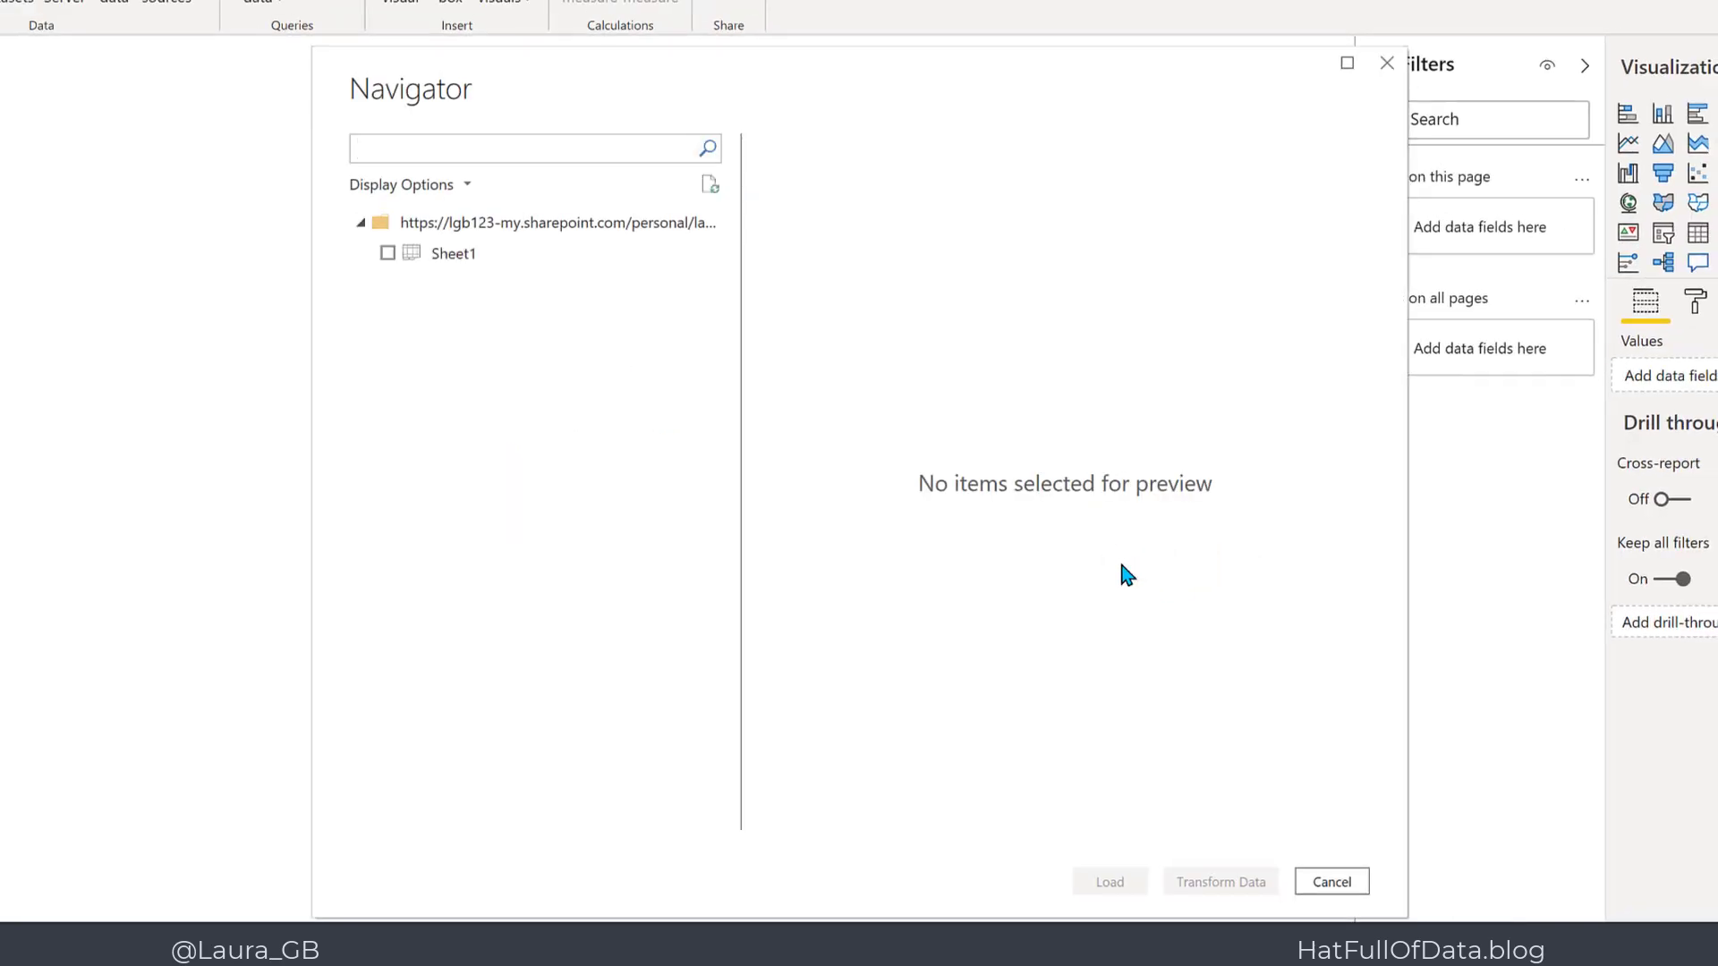
{"action": "left_click", "coordinate": [388, 254]}
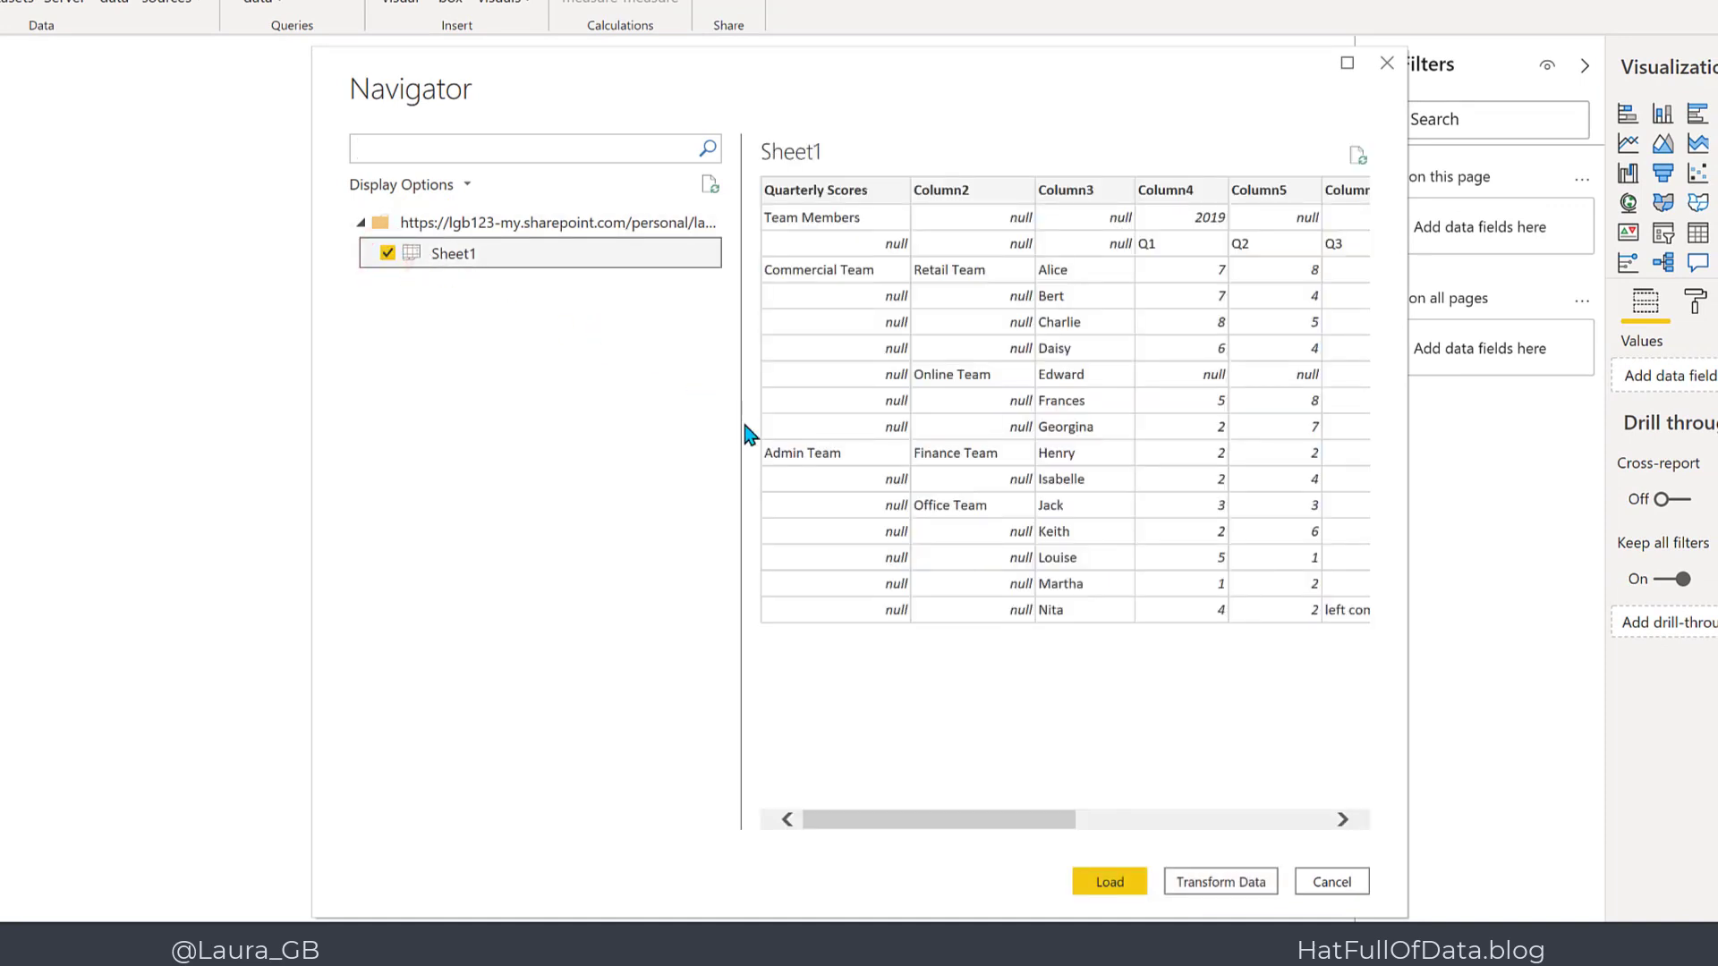
{"action": "left_click", "coordinate": [1219, 883]}
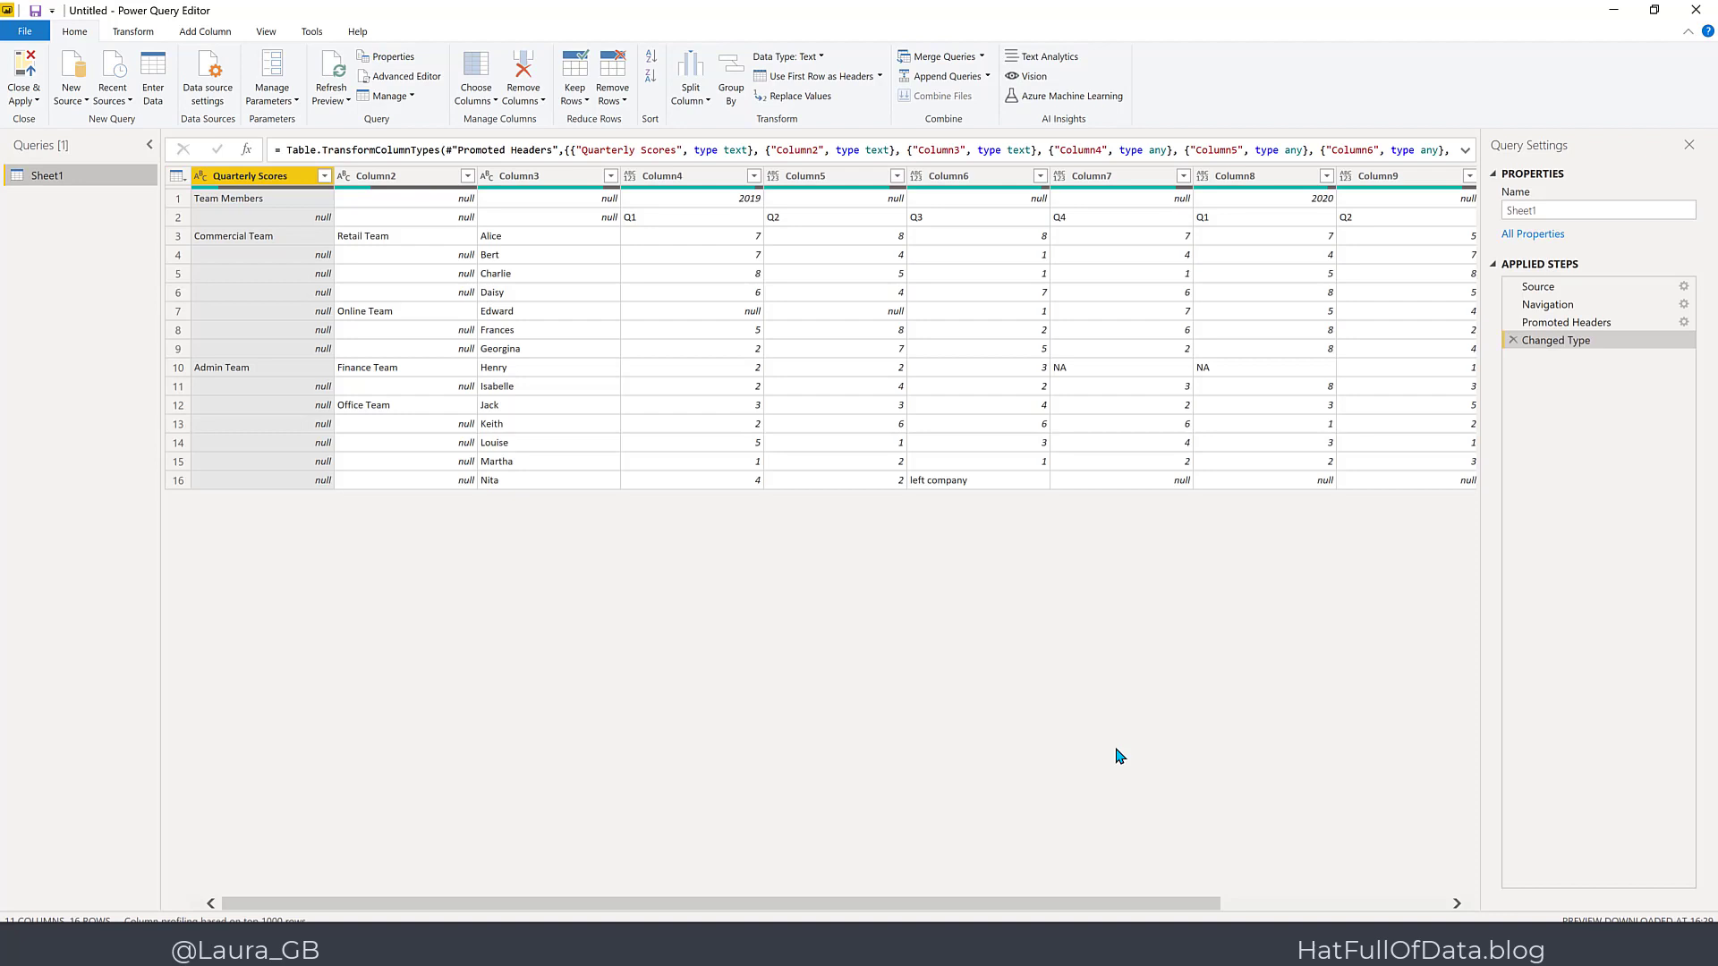
Delete the Changed Type and Promoted Headers steps from the Sheet1 query.
{"action": "left_click", "coordinate": [1565, 288]}
{"action": "left_click", "coordinate": [1565, 304]}
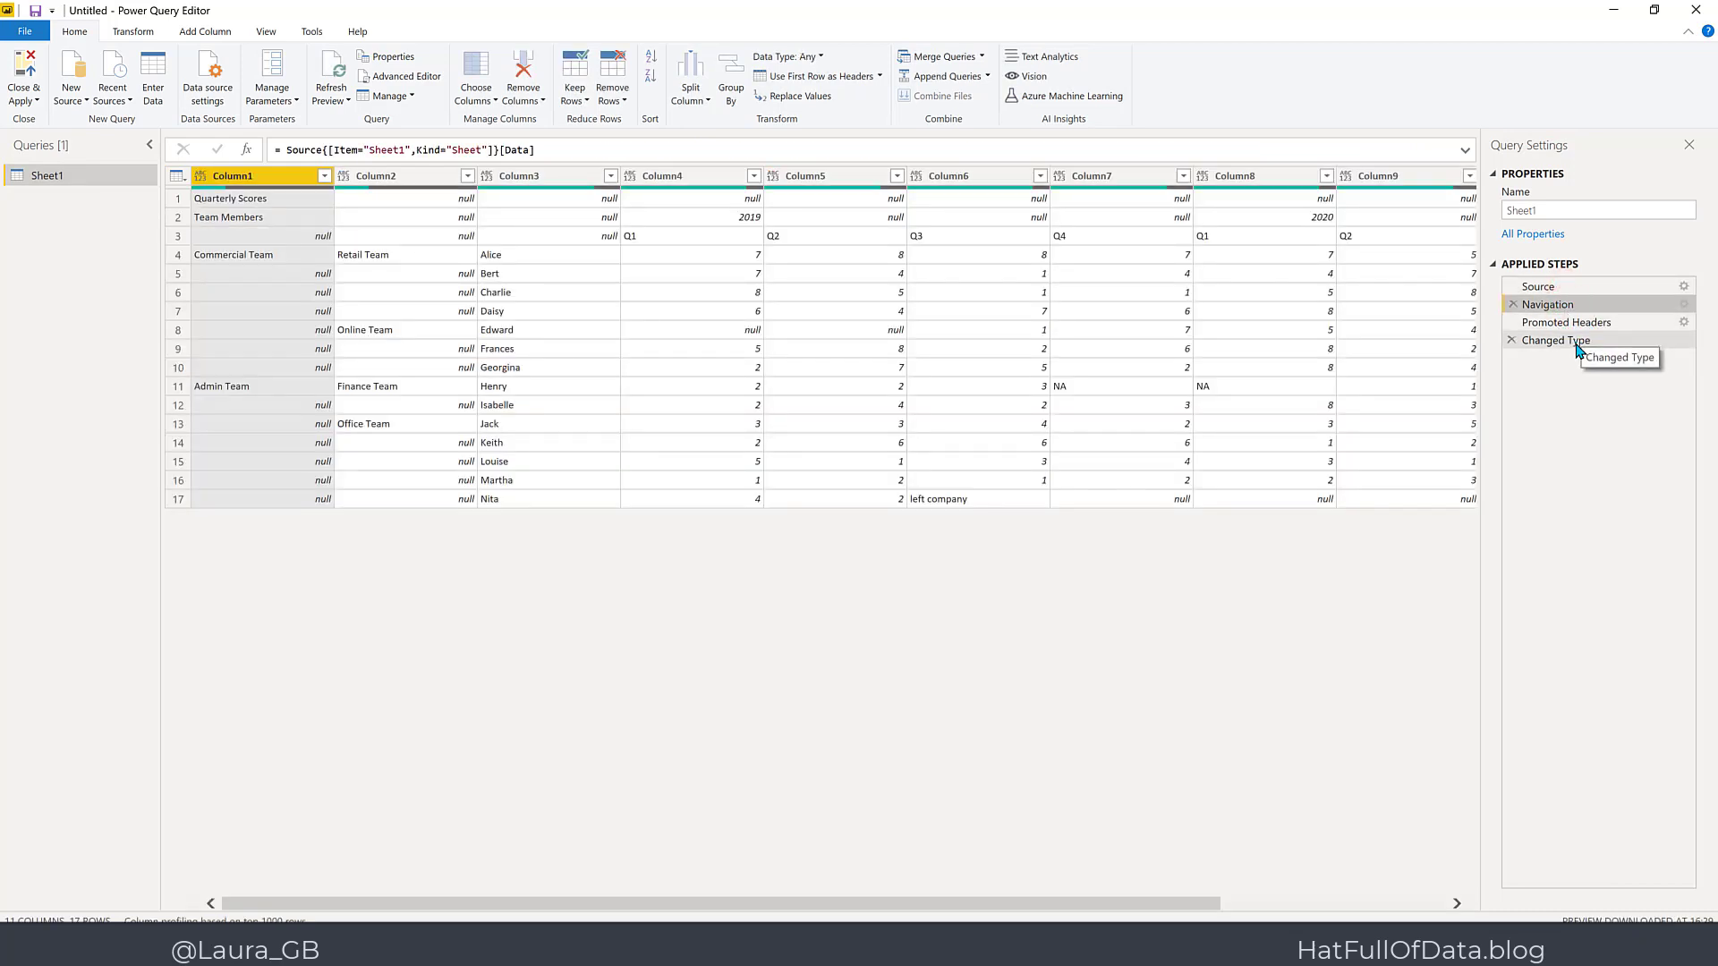
{"action": "left_click", "coordinate": [1512, 342]}
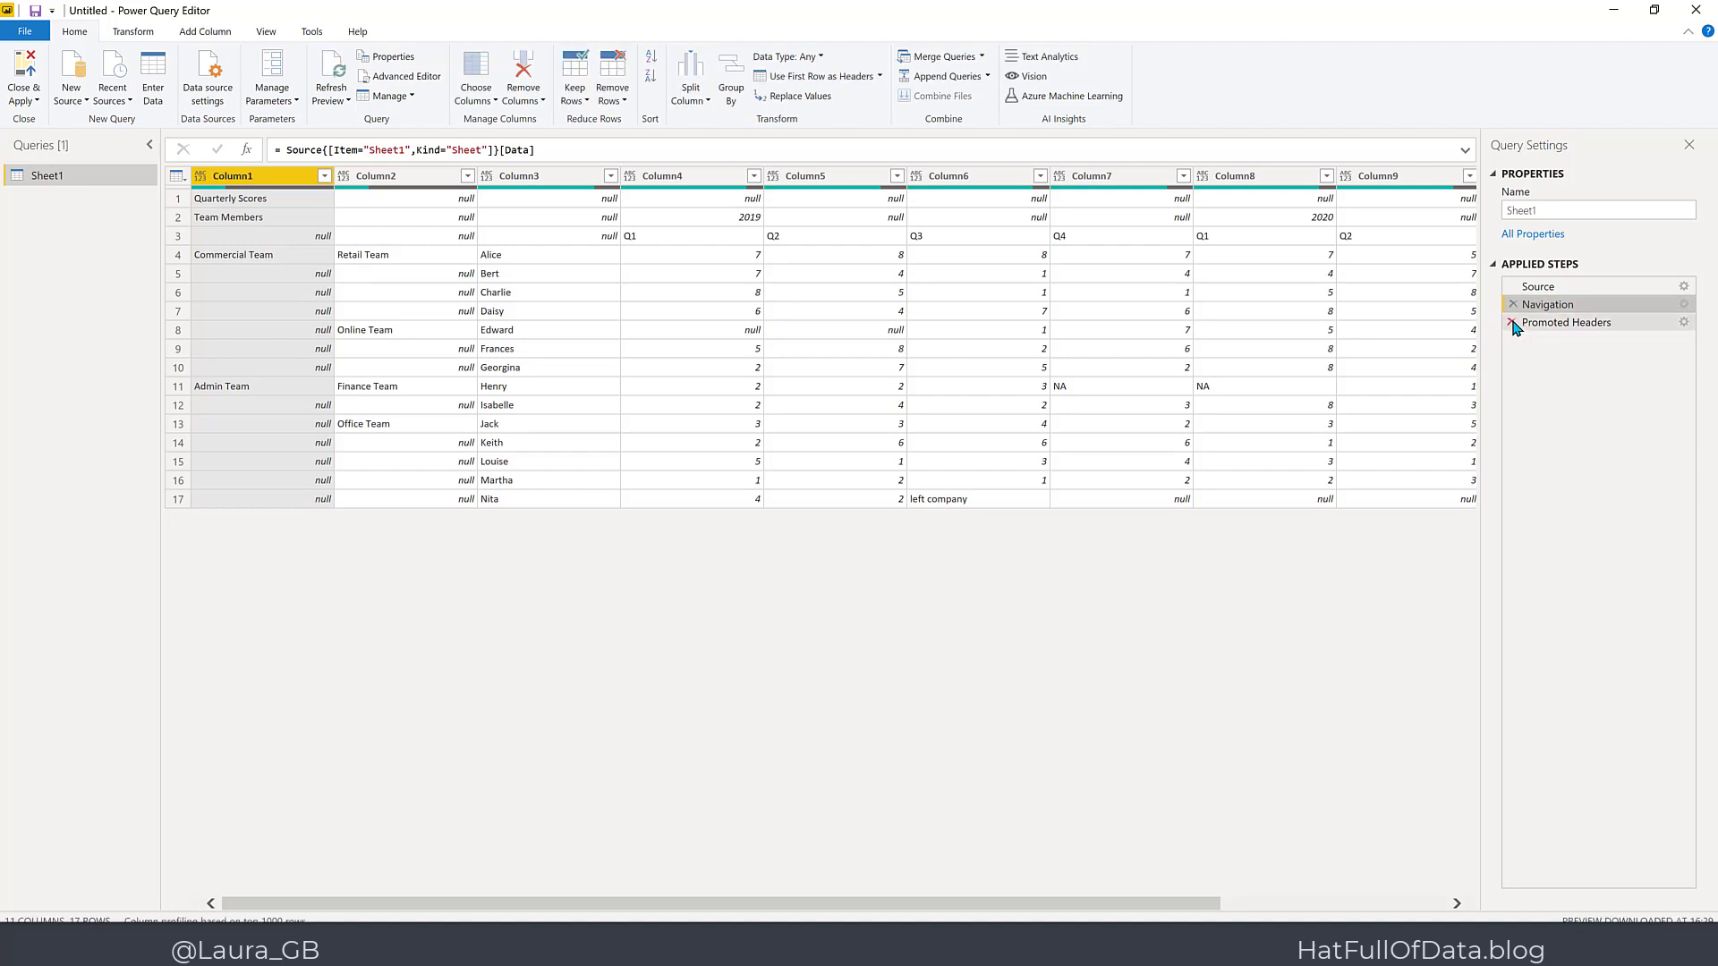
{"action": "left_click", "coordinate": [1512, 324]}
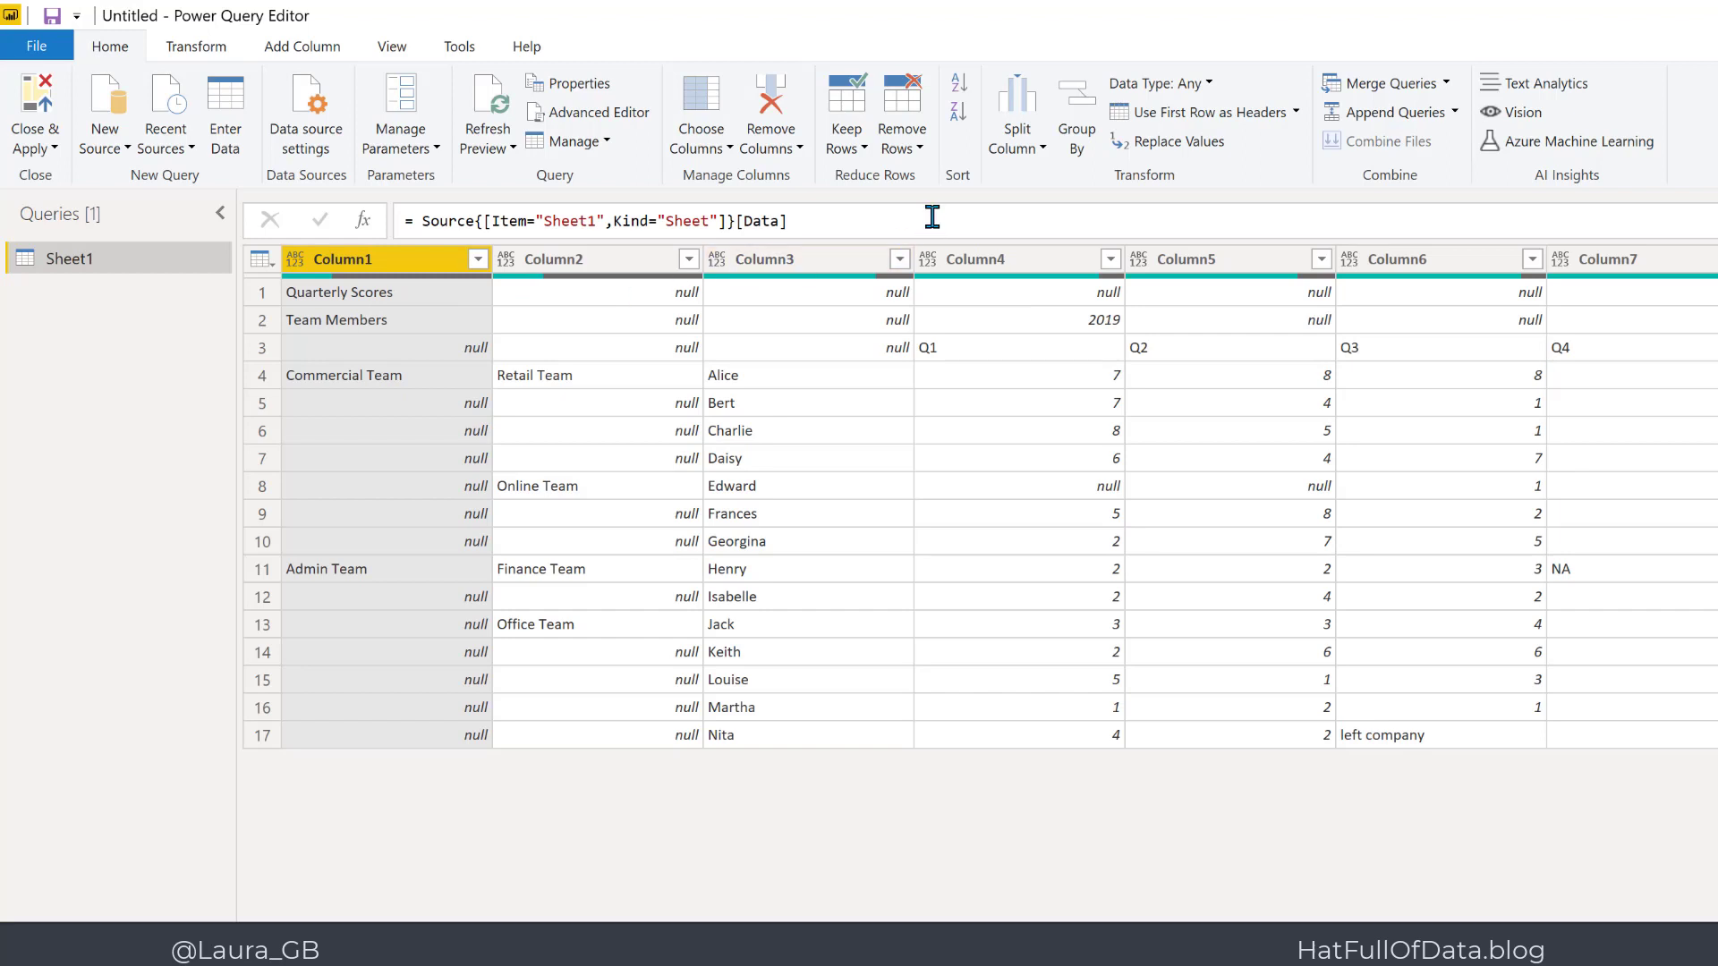
Remove the top 1 row, containing the Quarterly Scores title, from the Sheet1 query.
{"action": "left_click", "coordinate": [919, 145]}
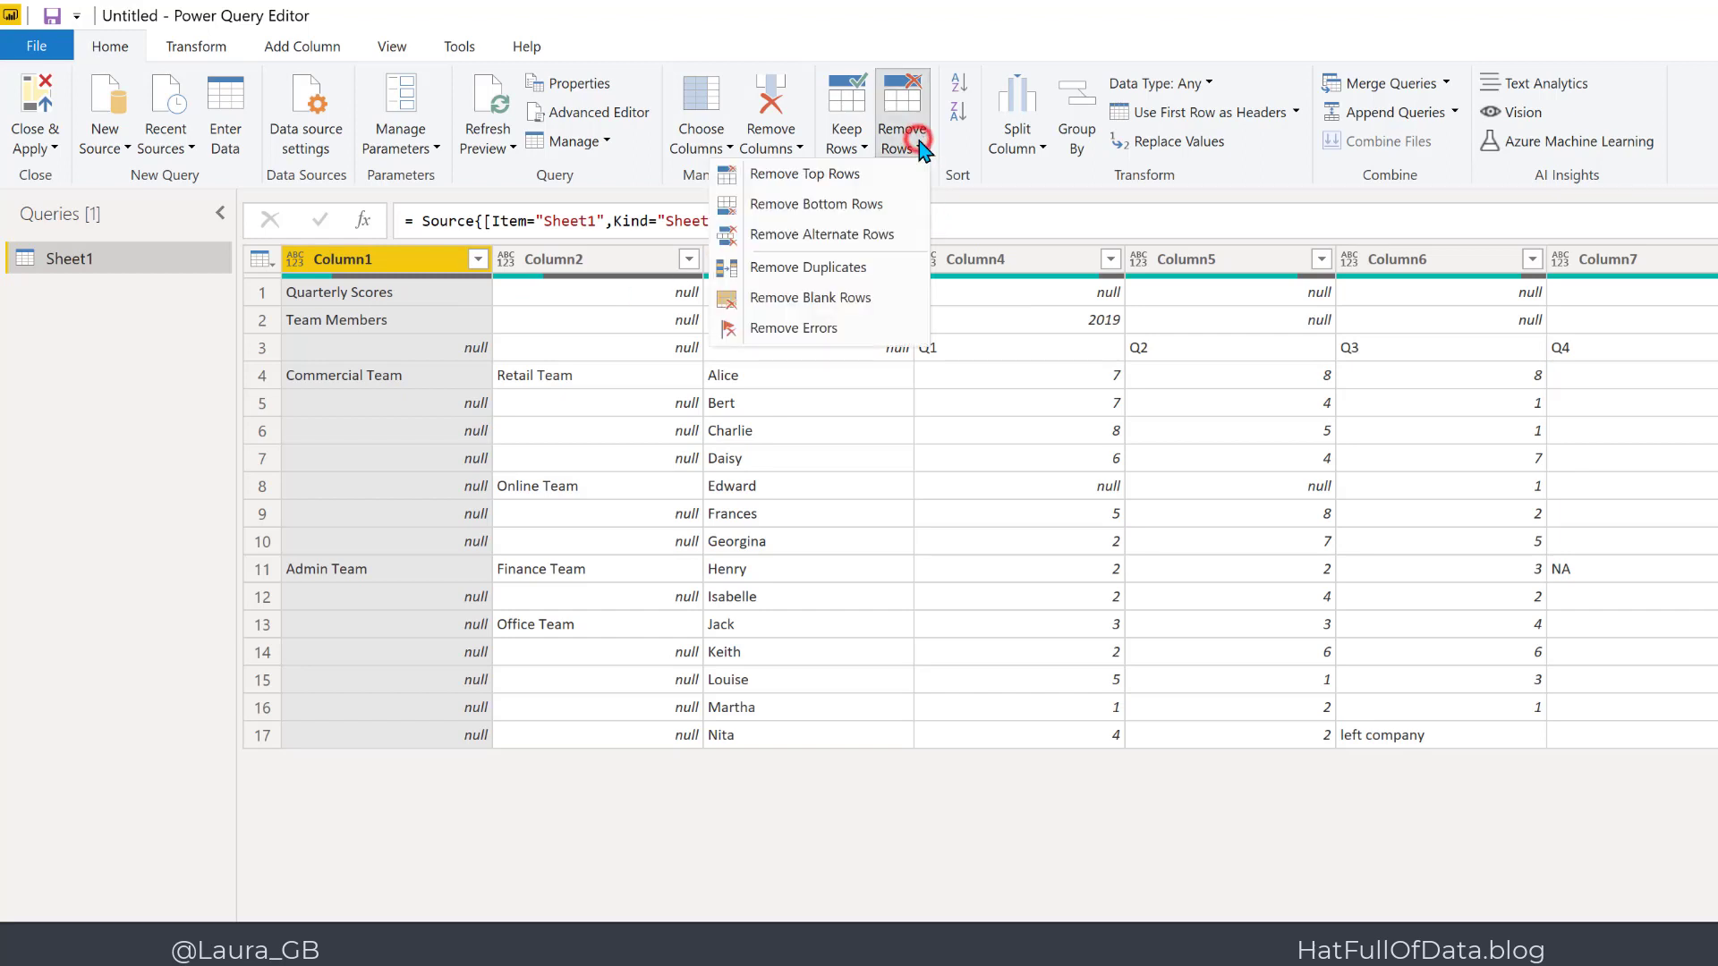
{"action": "left_click", "coordinate": [857, 175]}
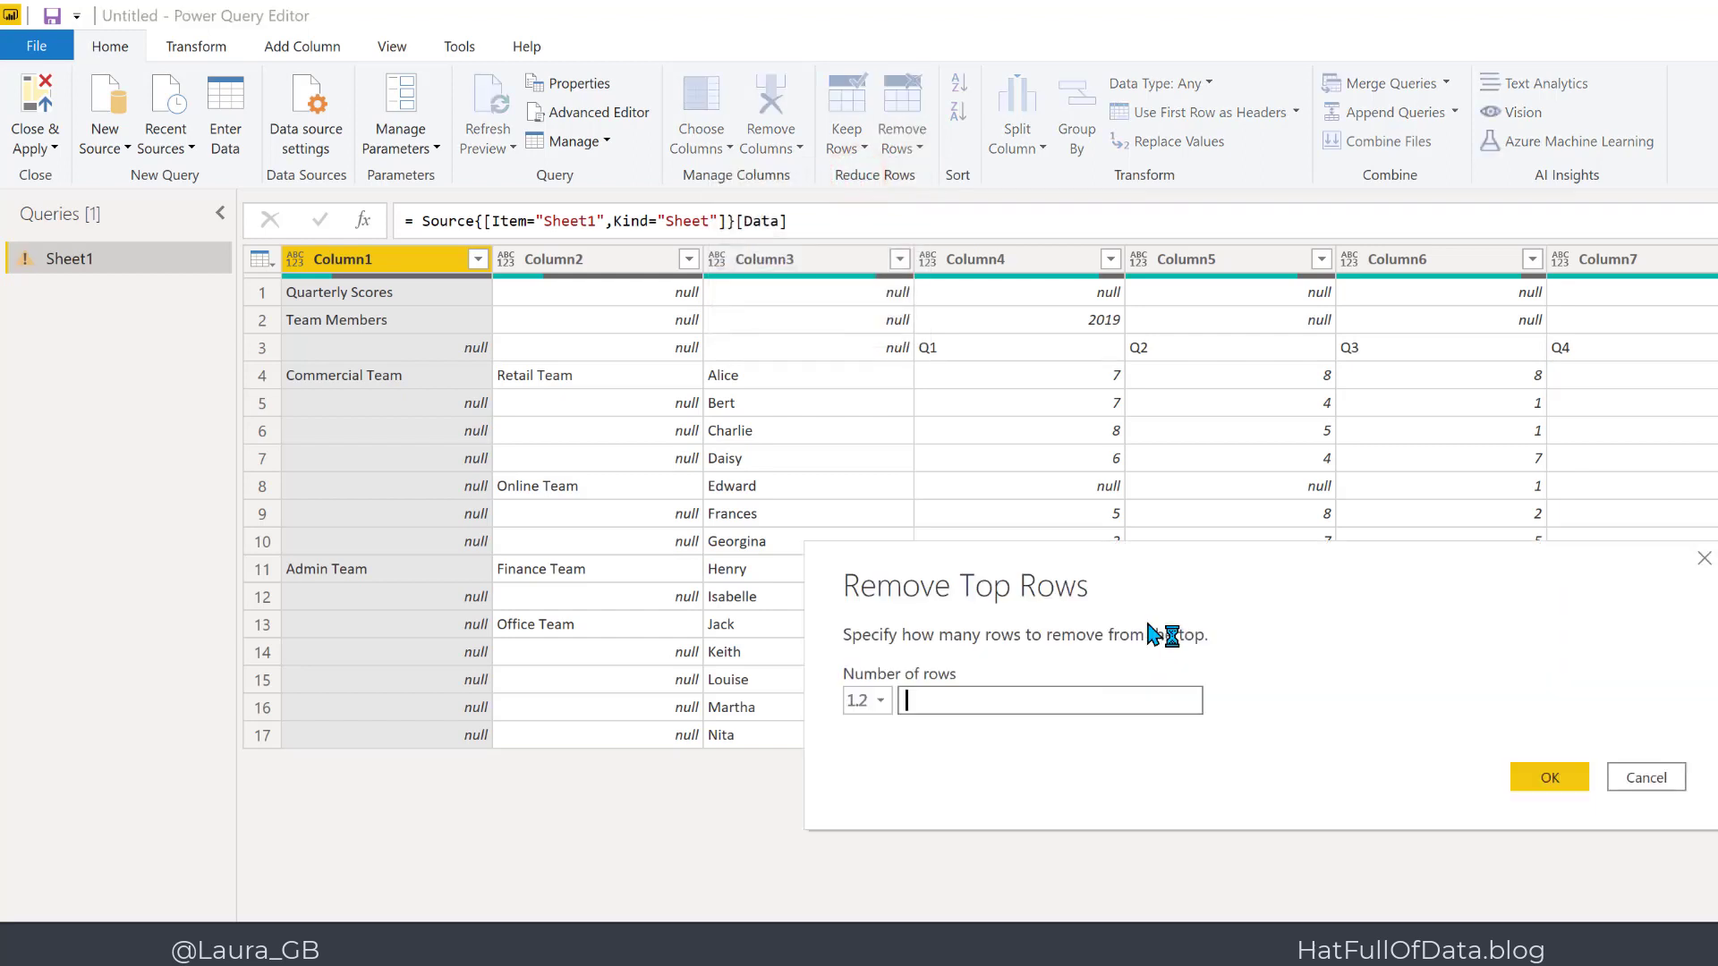
{"action": "left_click", "coordinate": [1045, 700]}
{"action": "type", "text": "1"}
{"action": "left_click", "coordinate": [1548, 775]}
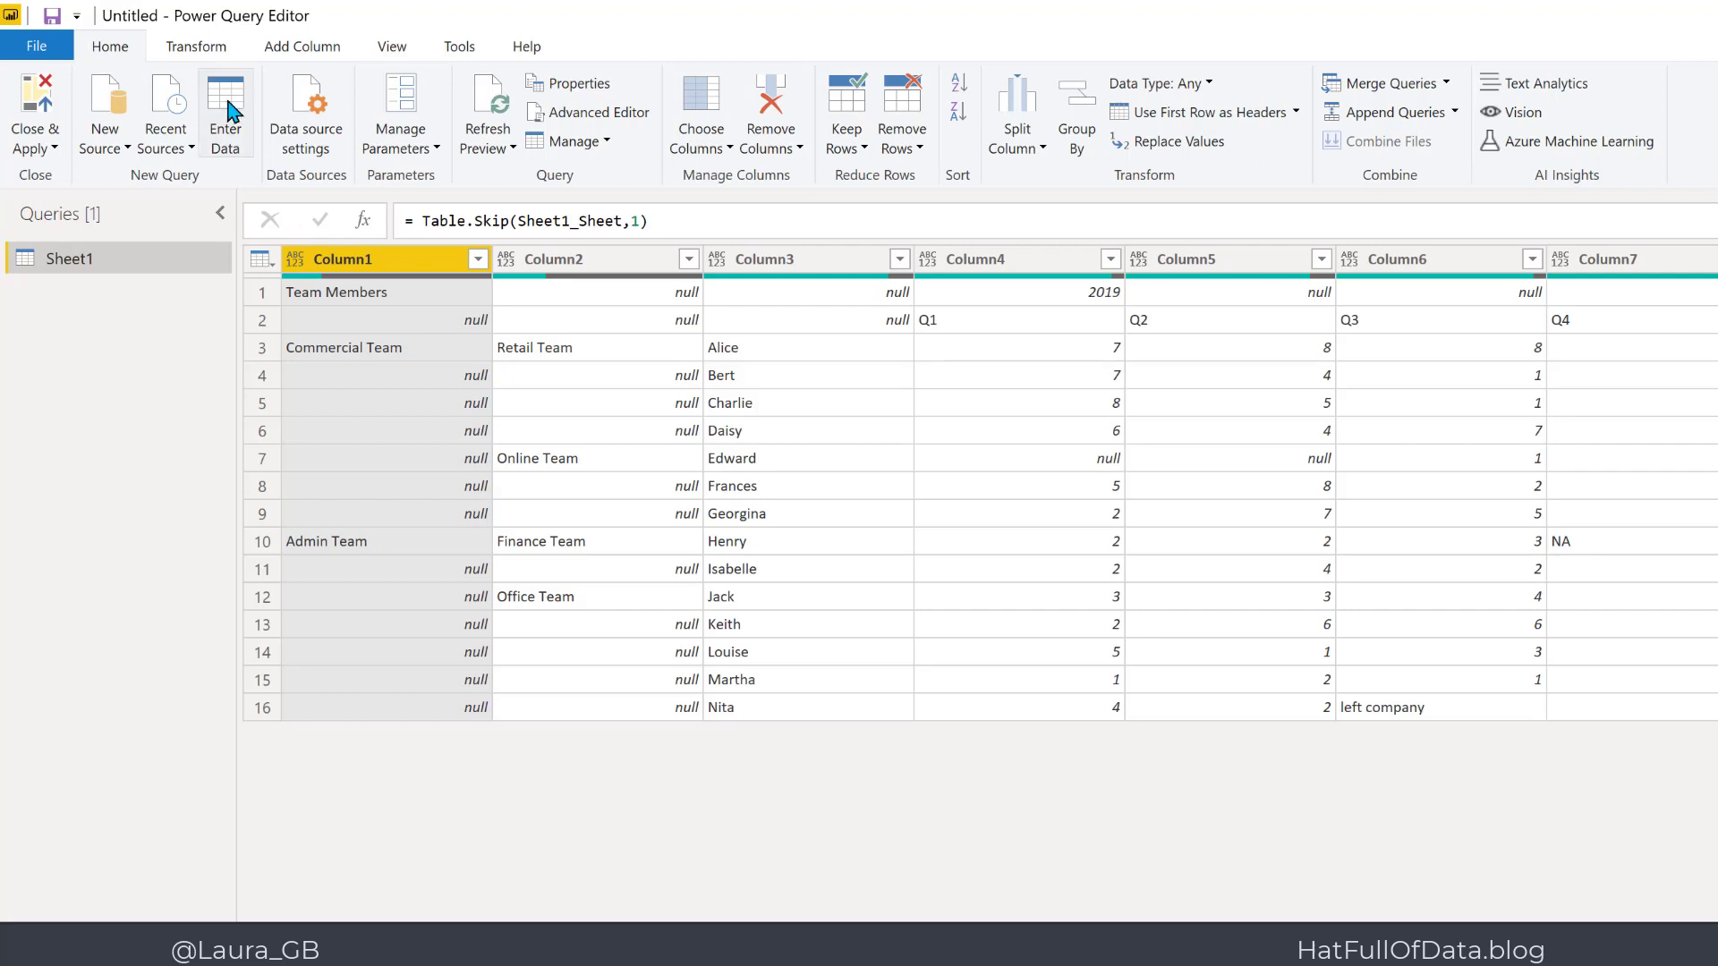
Transpose the table and fill the values in Column1 down.
{"action": "left_click", "coordinate": [202, 50]}
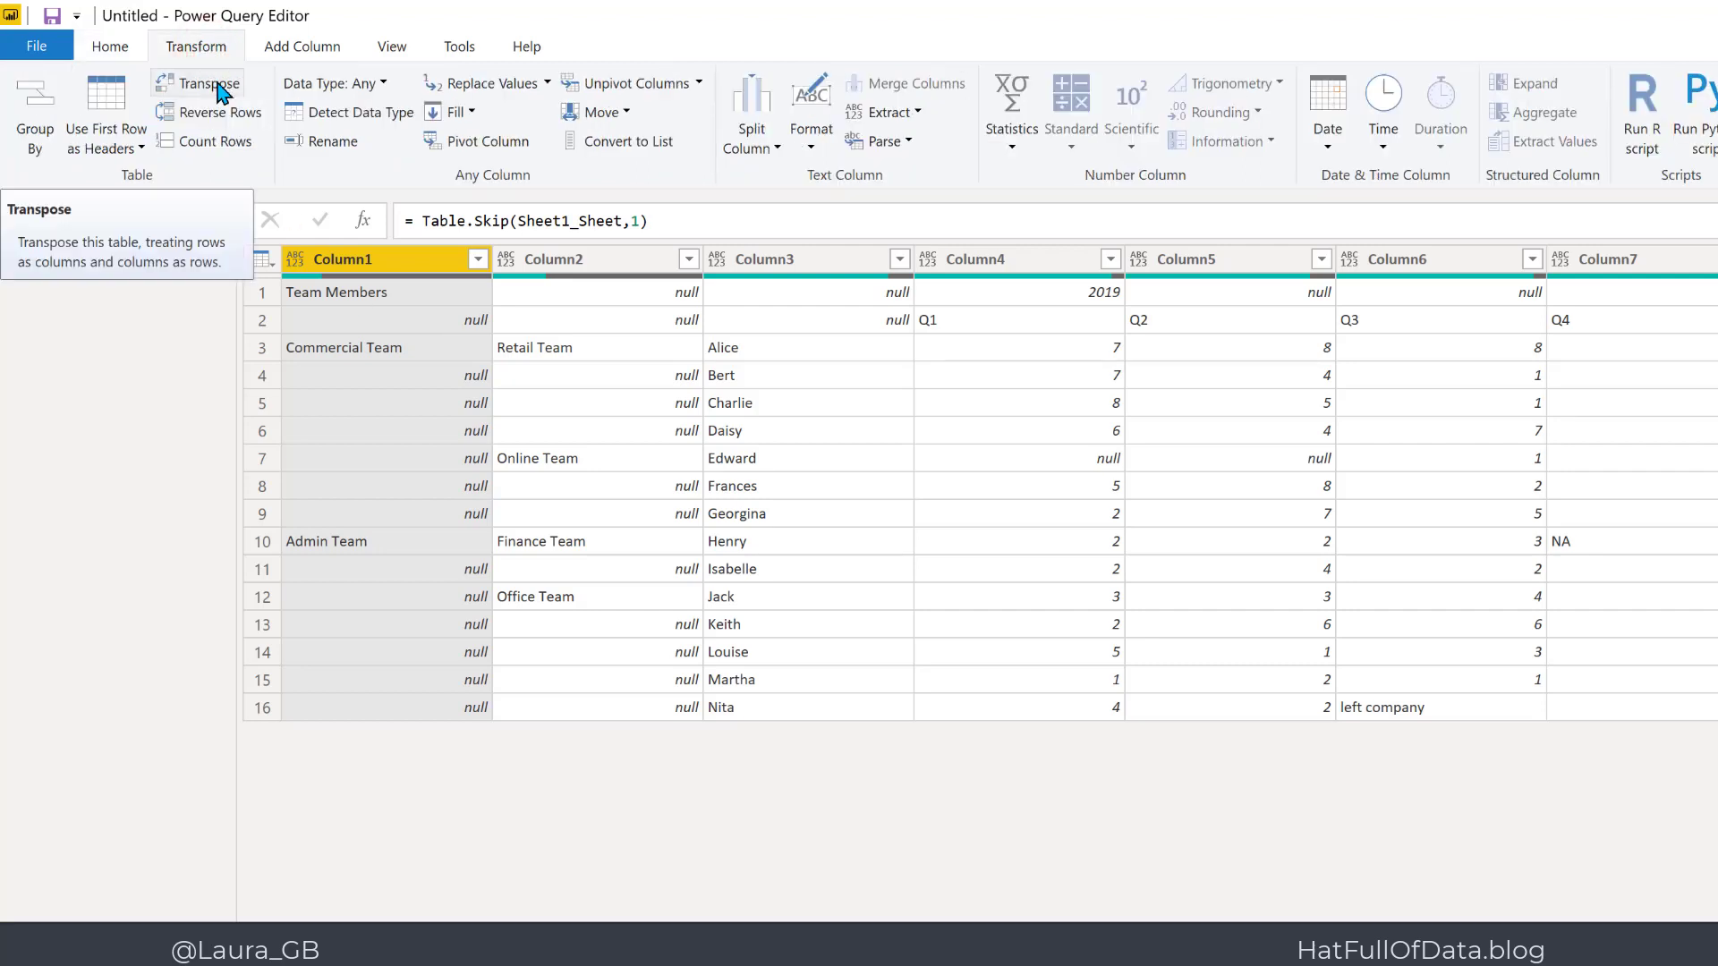
{"action": "left_click", "coordinate": [220, 90]}
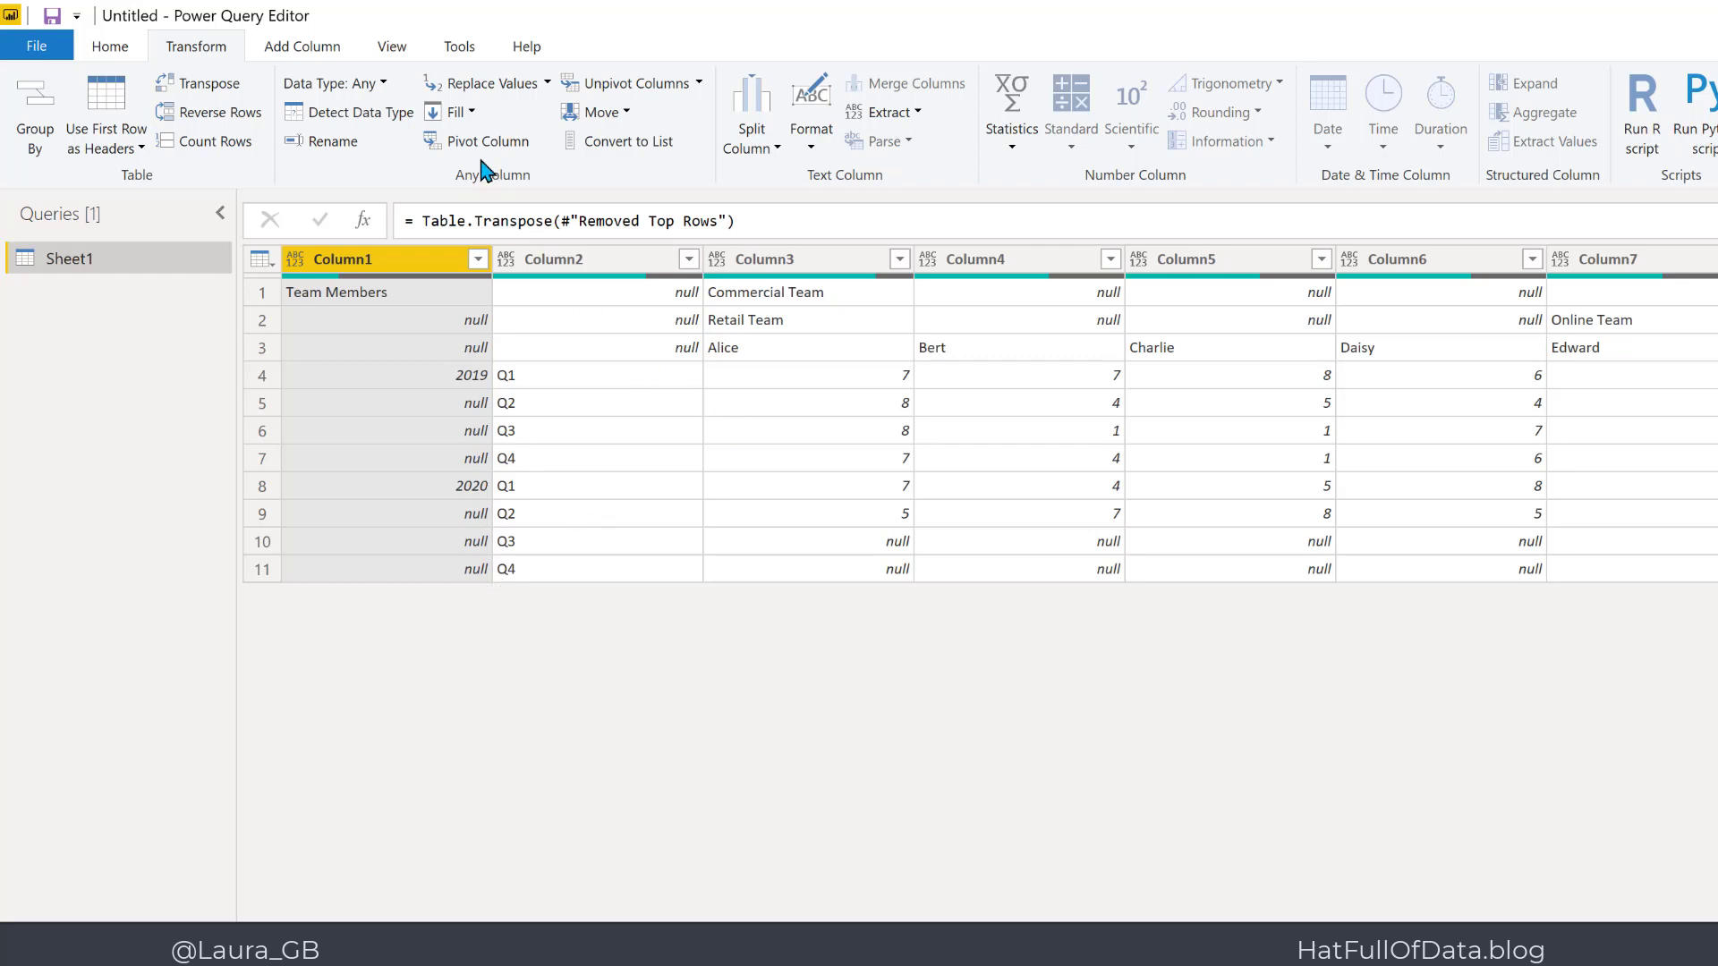
{"action": "left_click", "coordinate": [474, 119]}
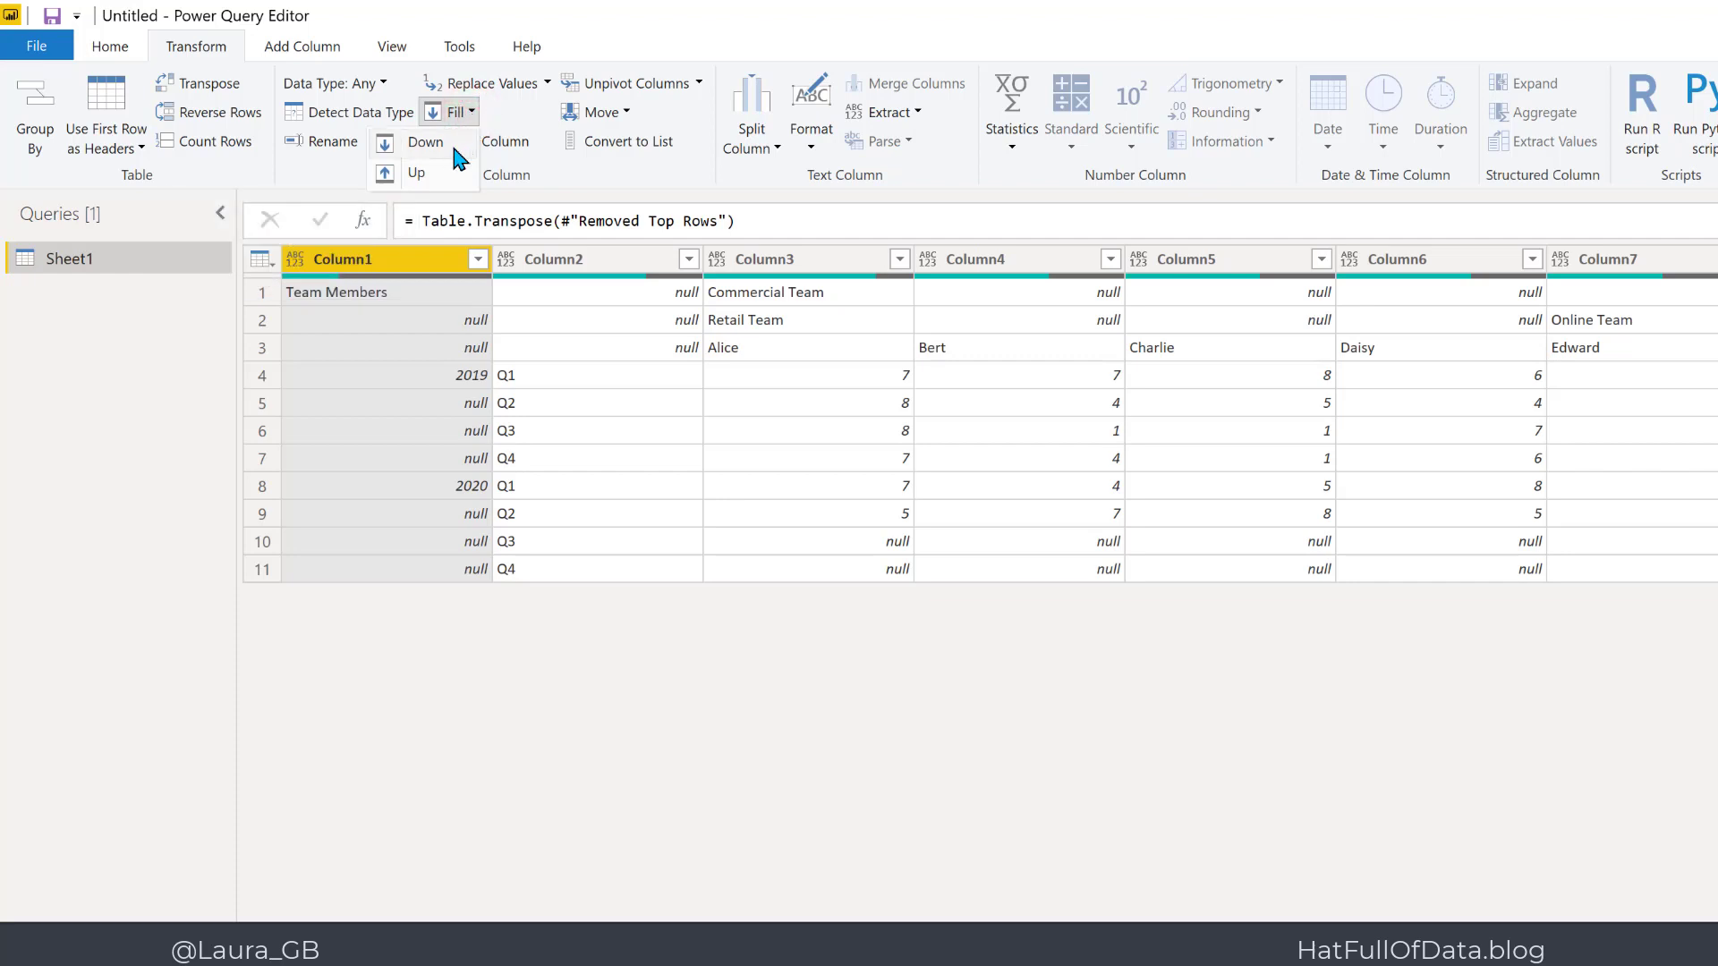
{"action": "left_click", "coordinate": [453, 147]}
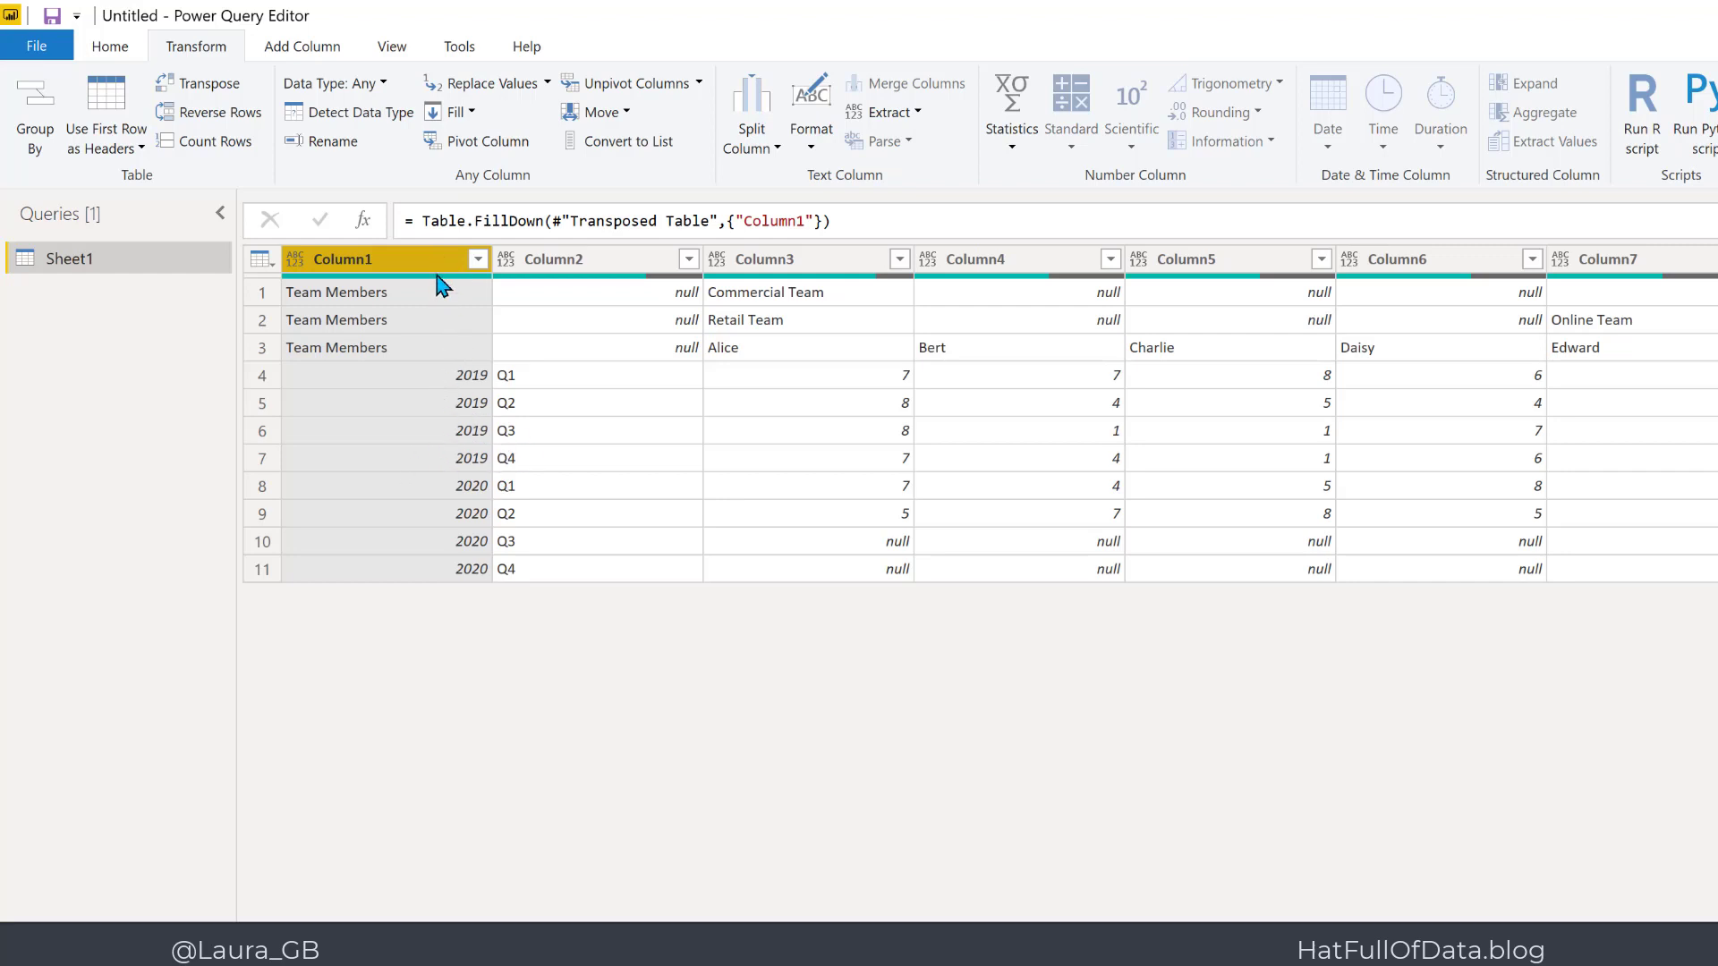
Merge Column1 and Column2 into a column named Merged, using a custom hyphen "-" separator.
{"action": "left_click", "coordinate": [575, 257], "text": "ctrl"}
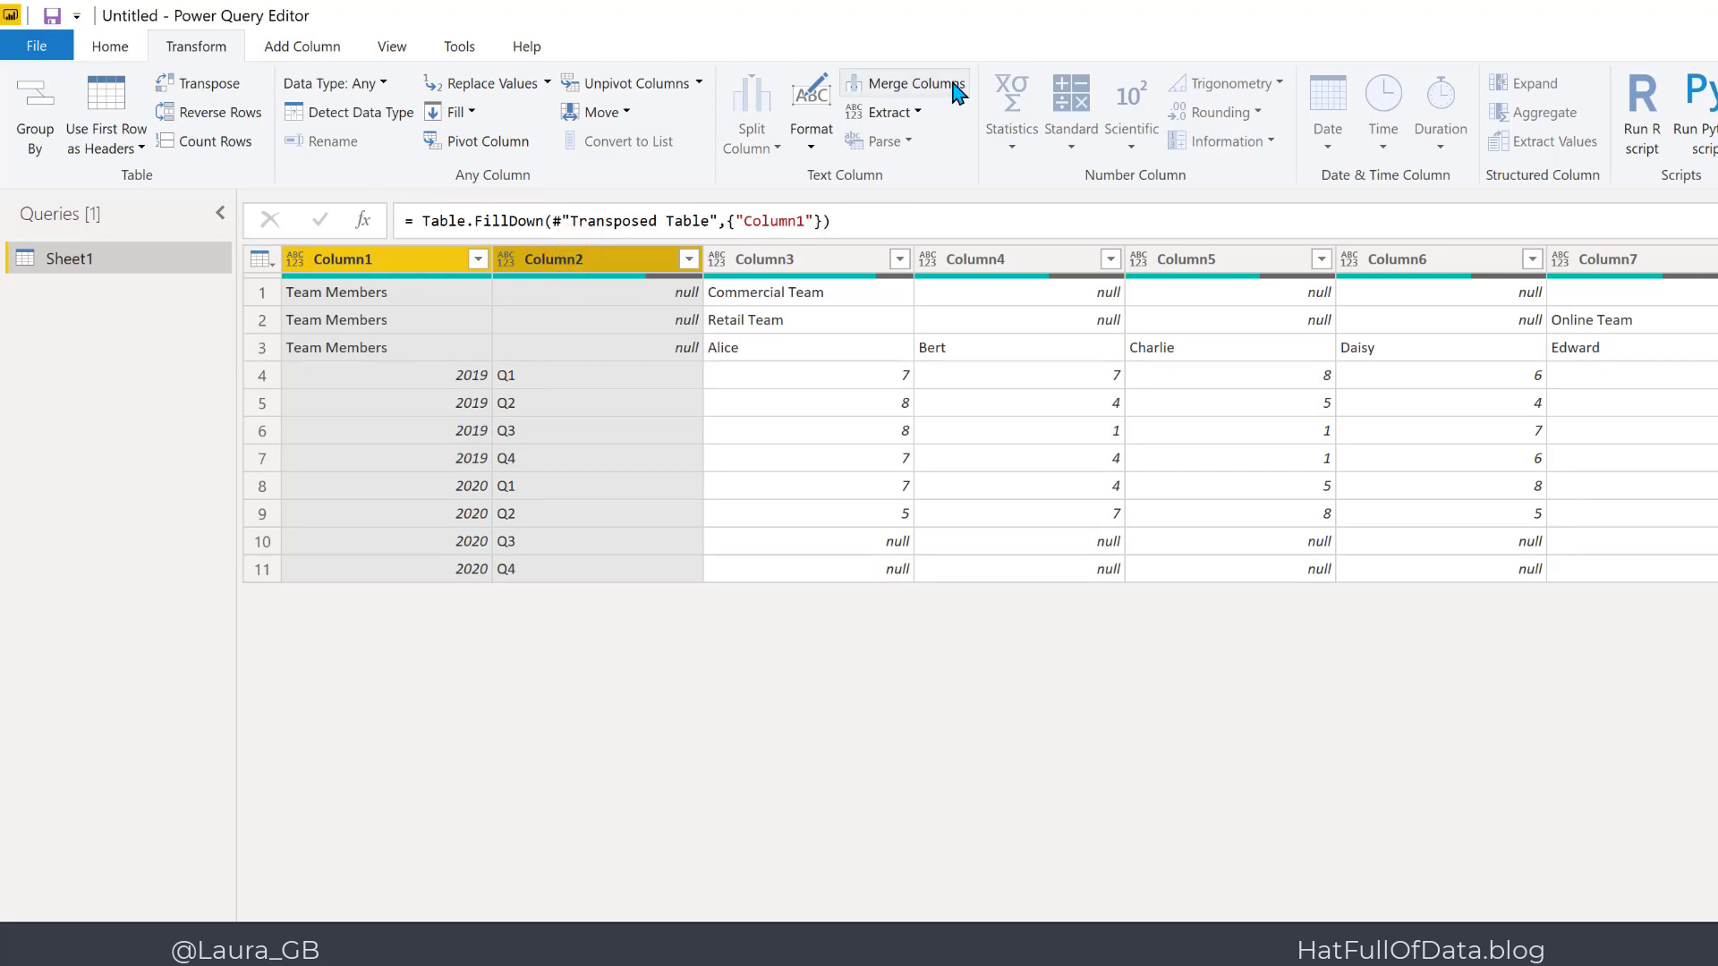
{"action": "left_click", "coordinate": [924, 85]}
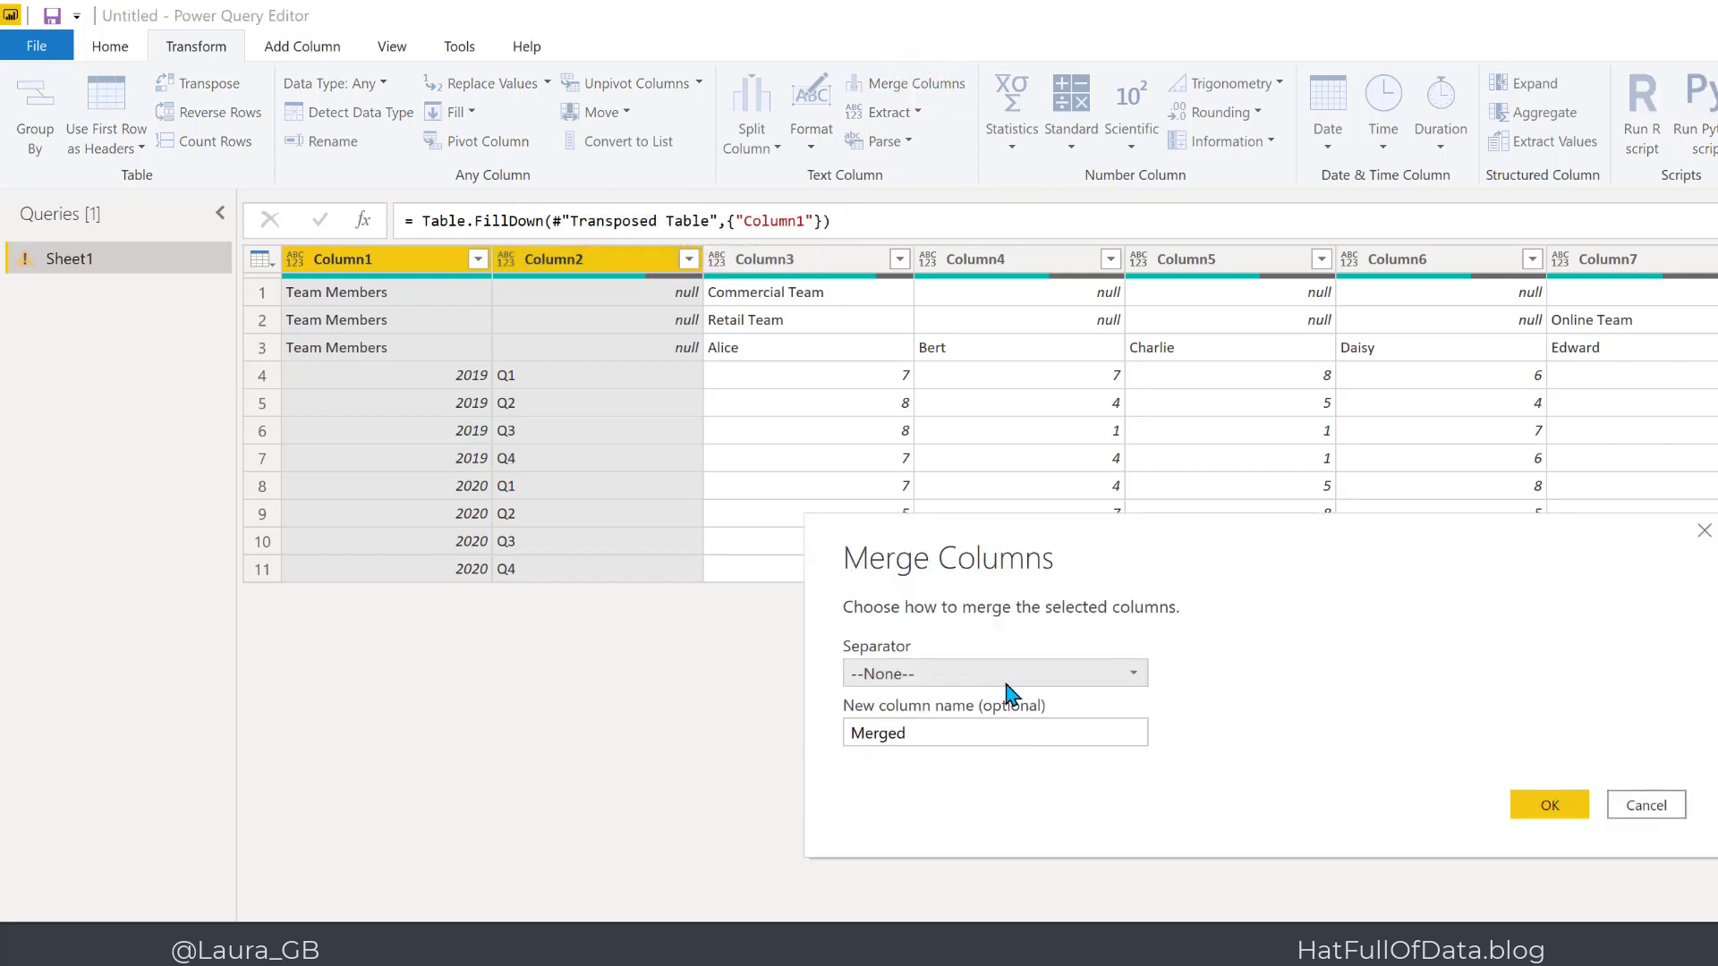
{"action": "left_click", "coordinate": [1030, 674]}
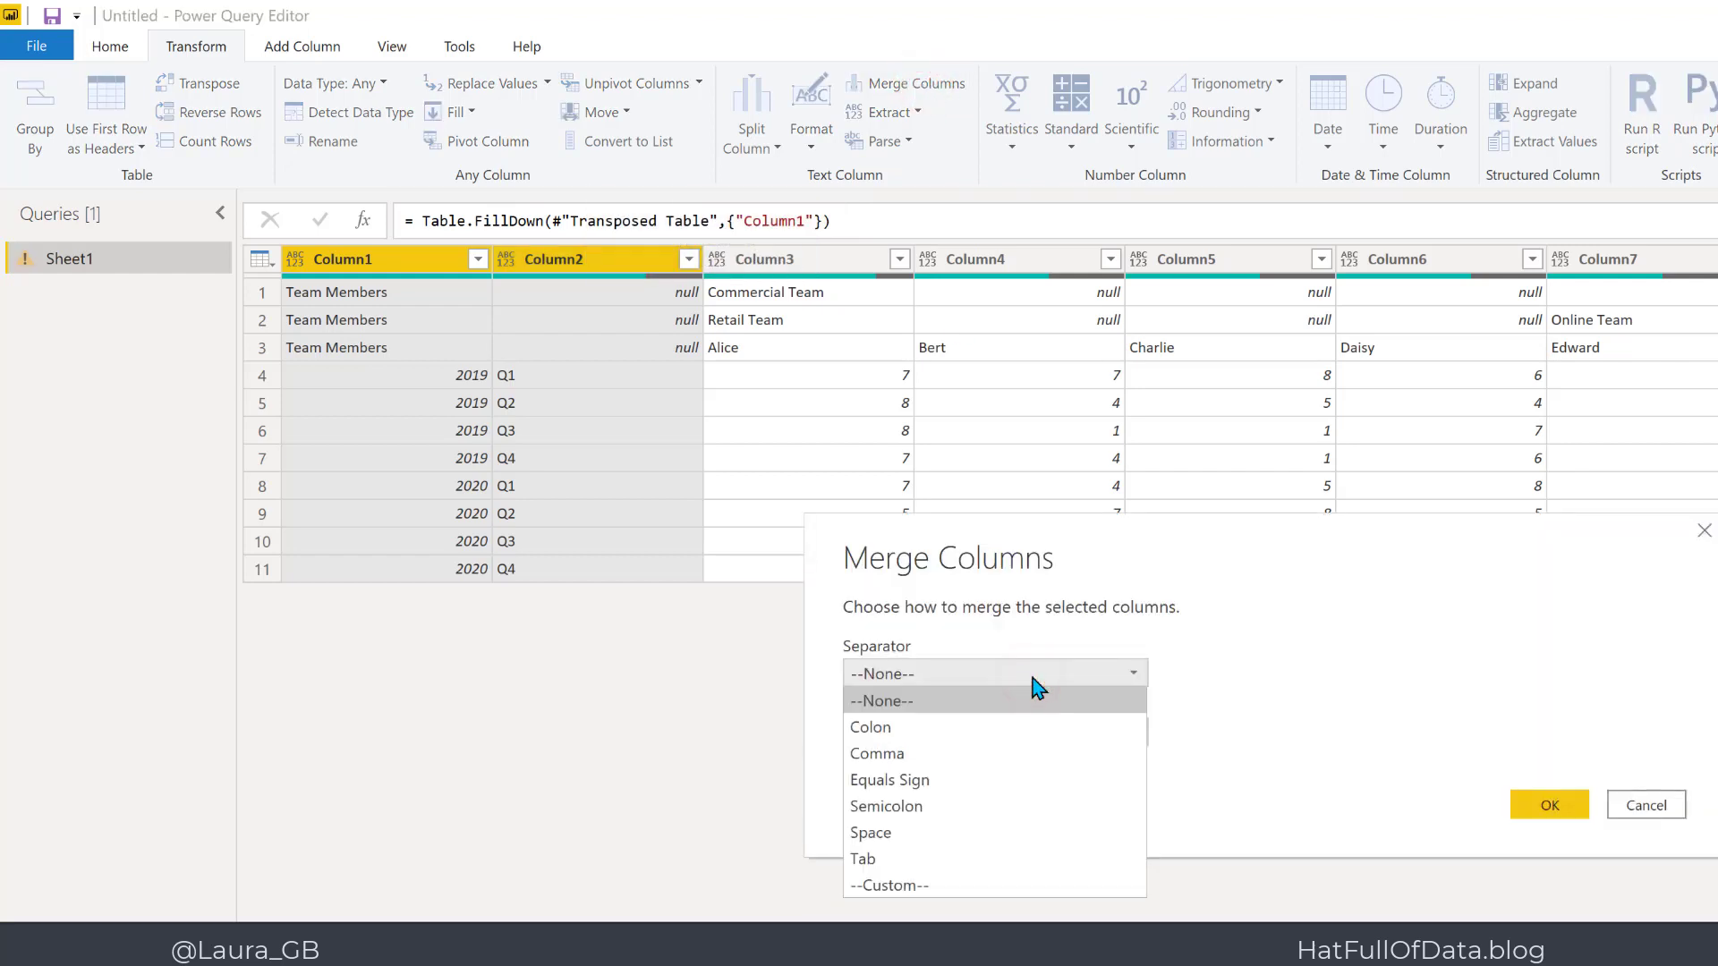
{"action": "left_click", "coordinate": [963, 887]}
{"action": "left_click", "coordinate": [955, 714]}
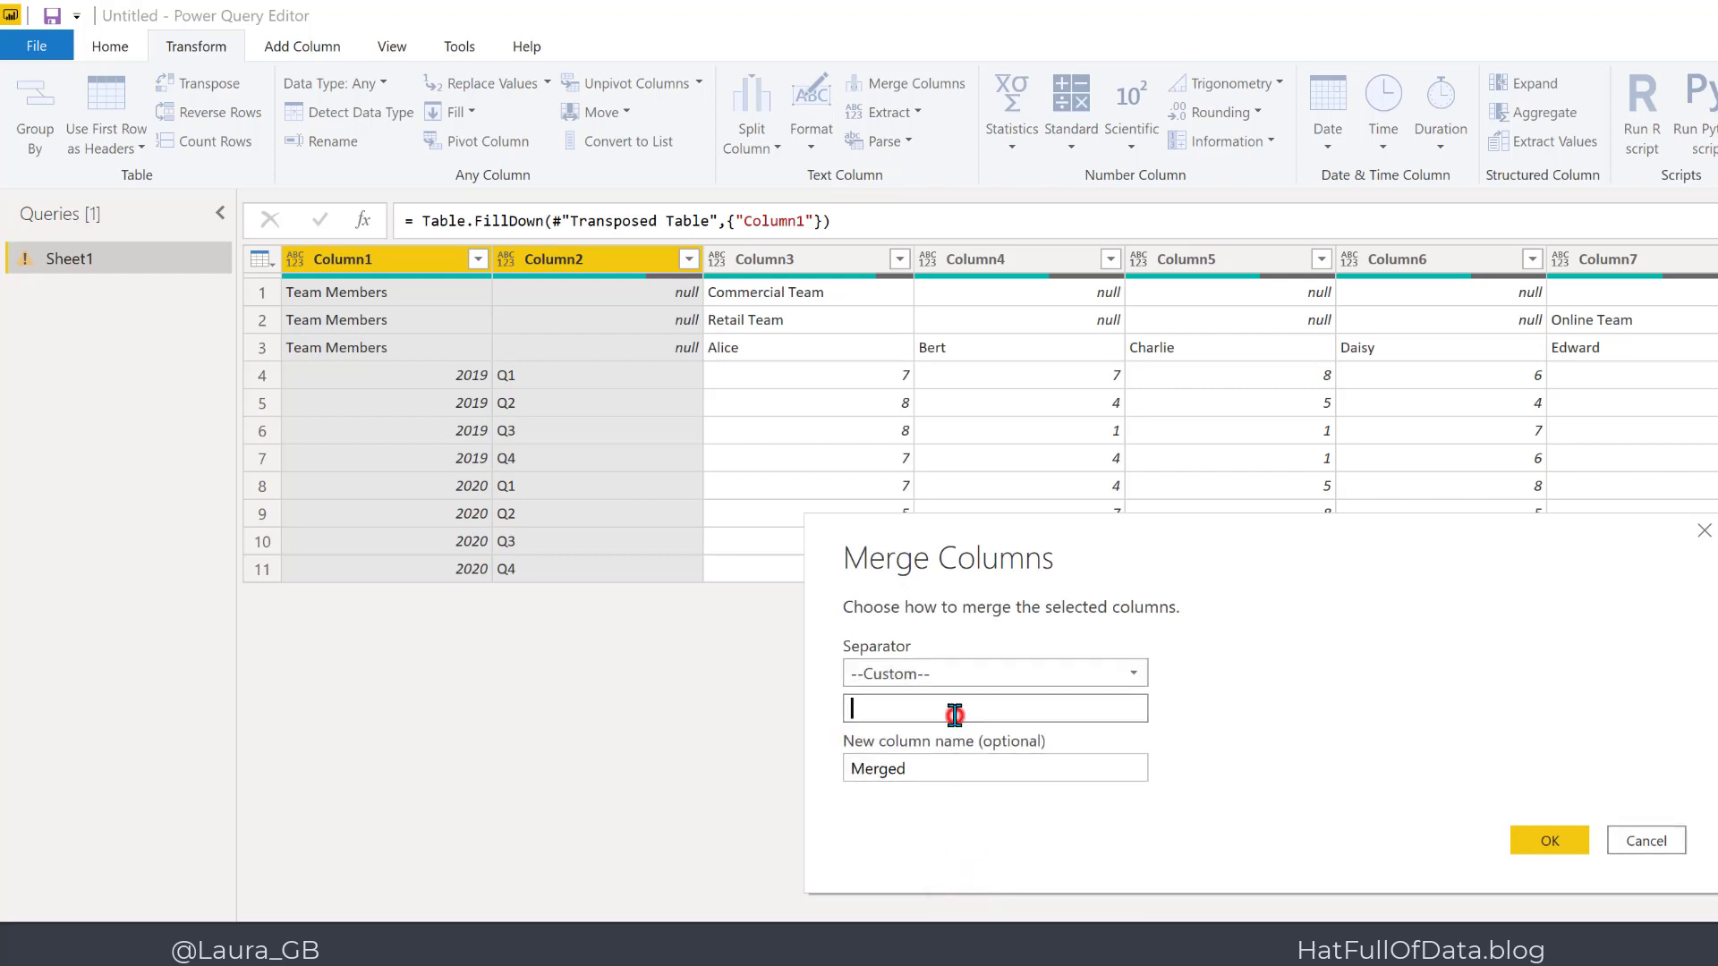
{"action": "type", "text": "-"}
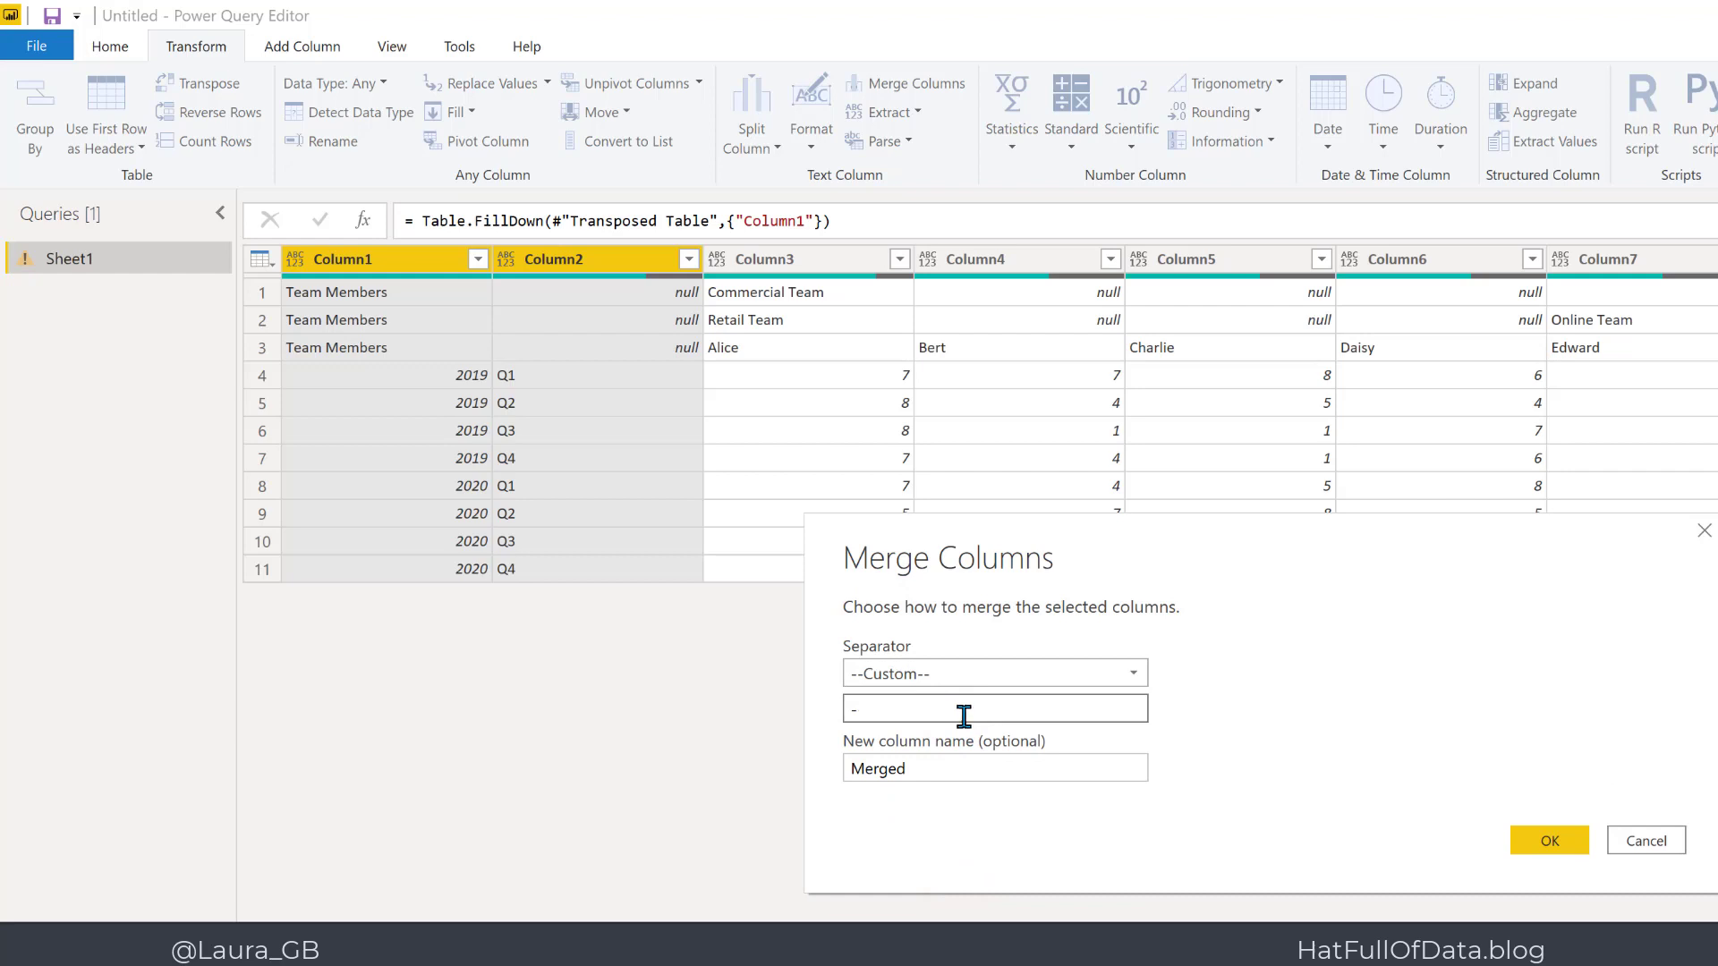
{"action": "left_click", "coordinate": [1551, 841]}
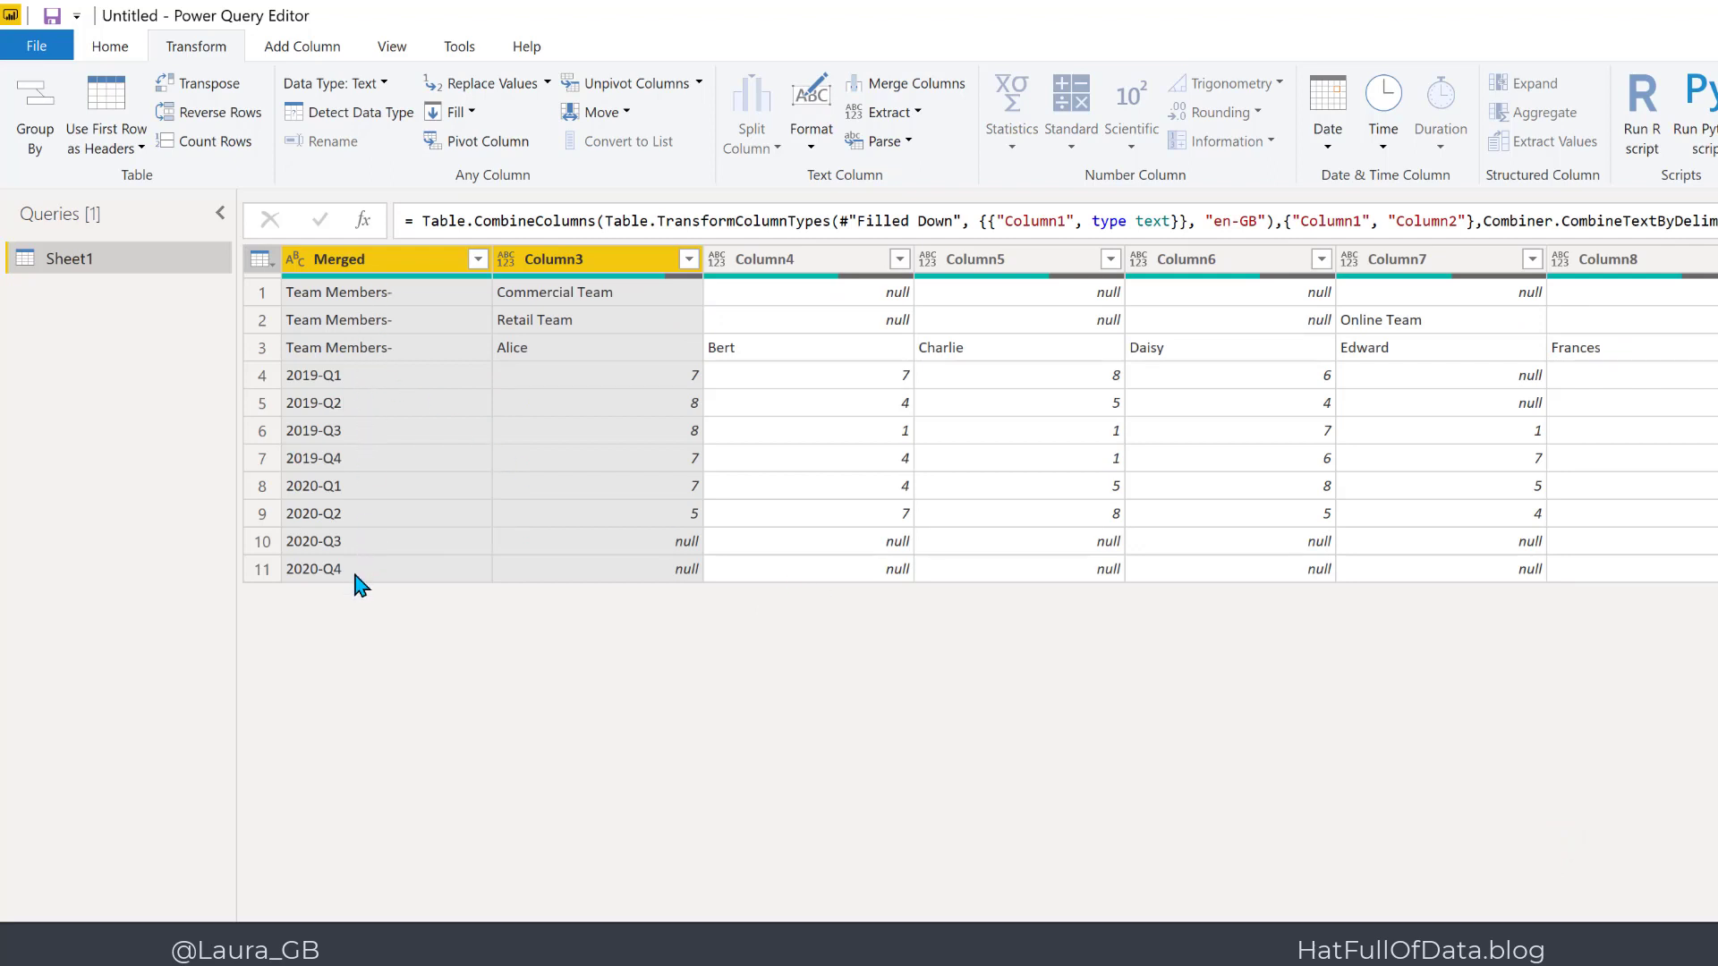
Transpose the table back and promote its first row to headers.
{"action": "left_click", "coordinate": [539, 486]}
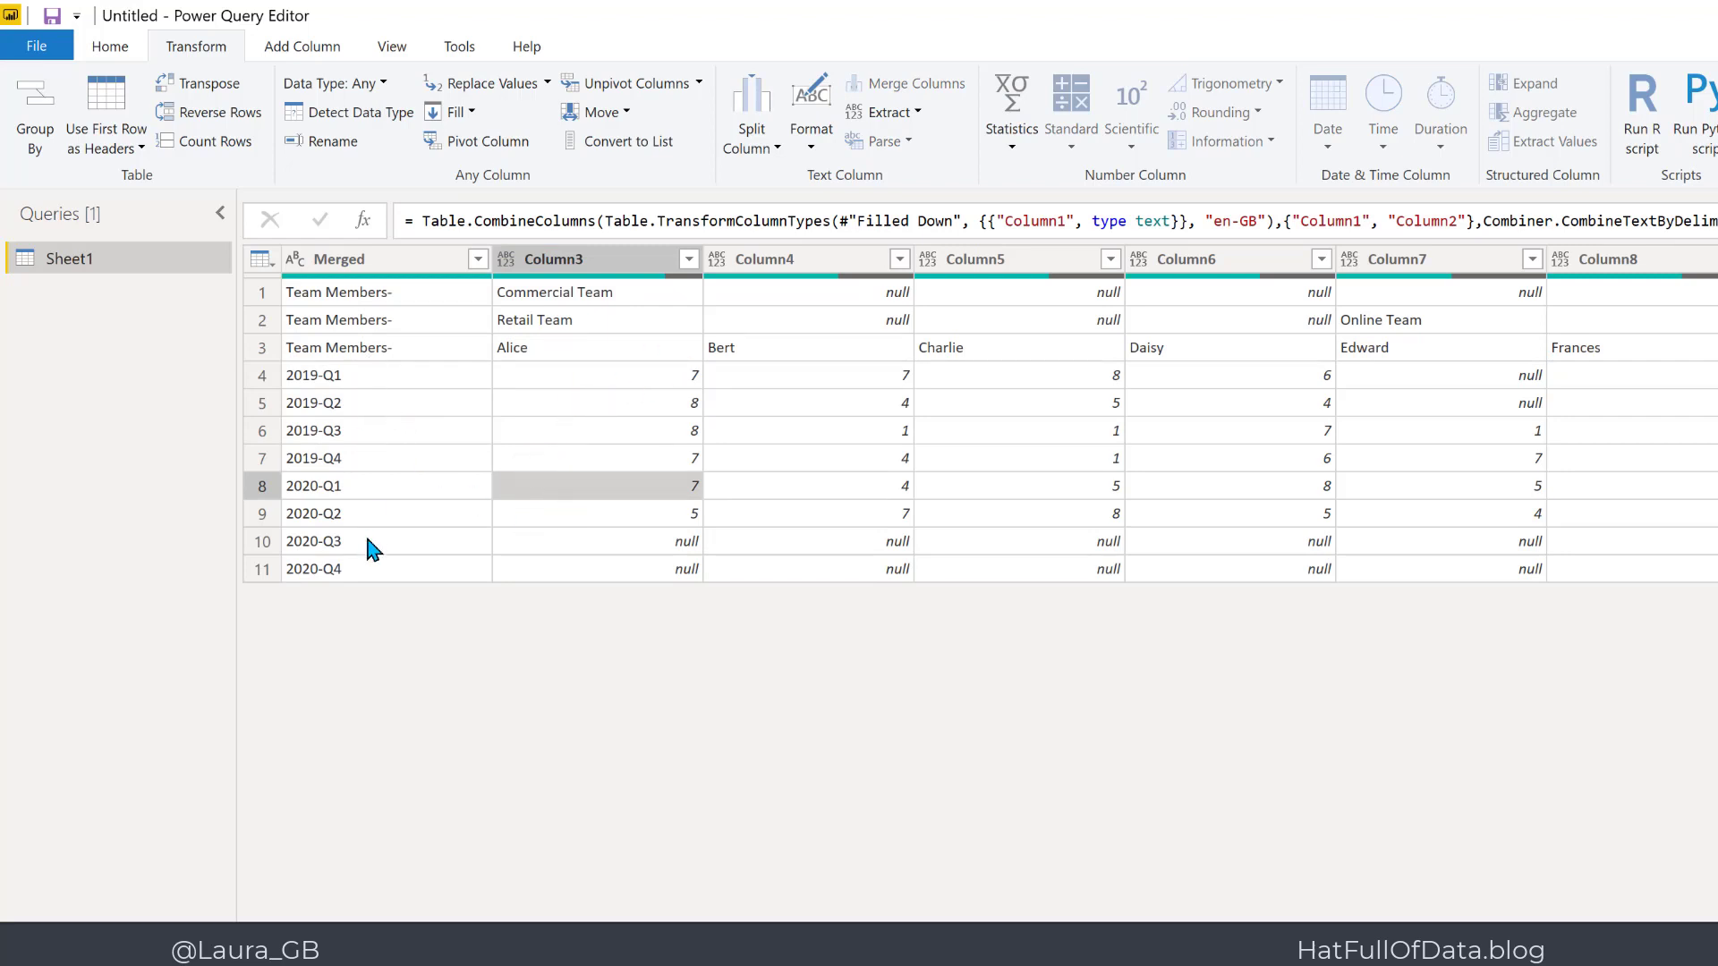
{"action": "left_click", "coordinate": [207, 86]}
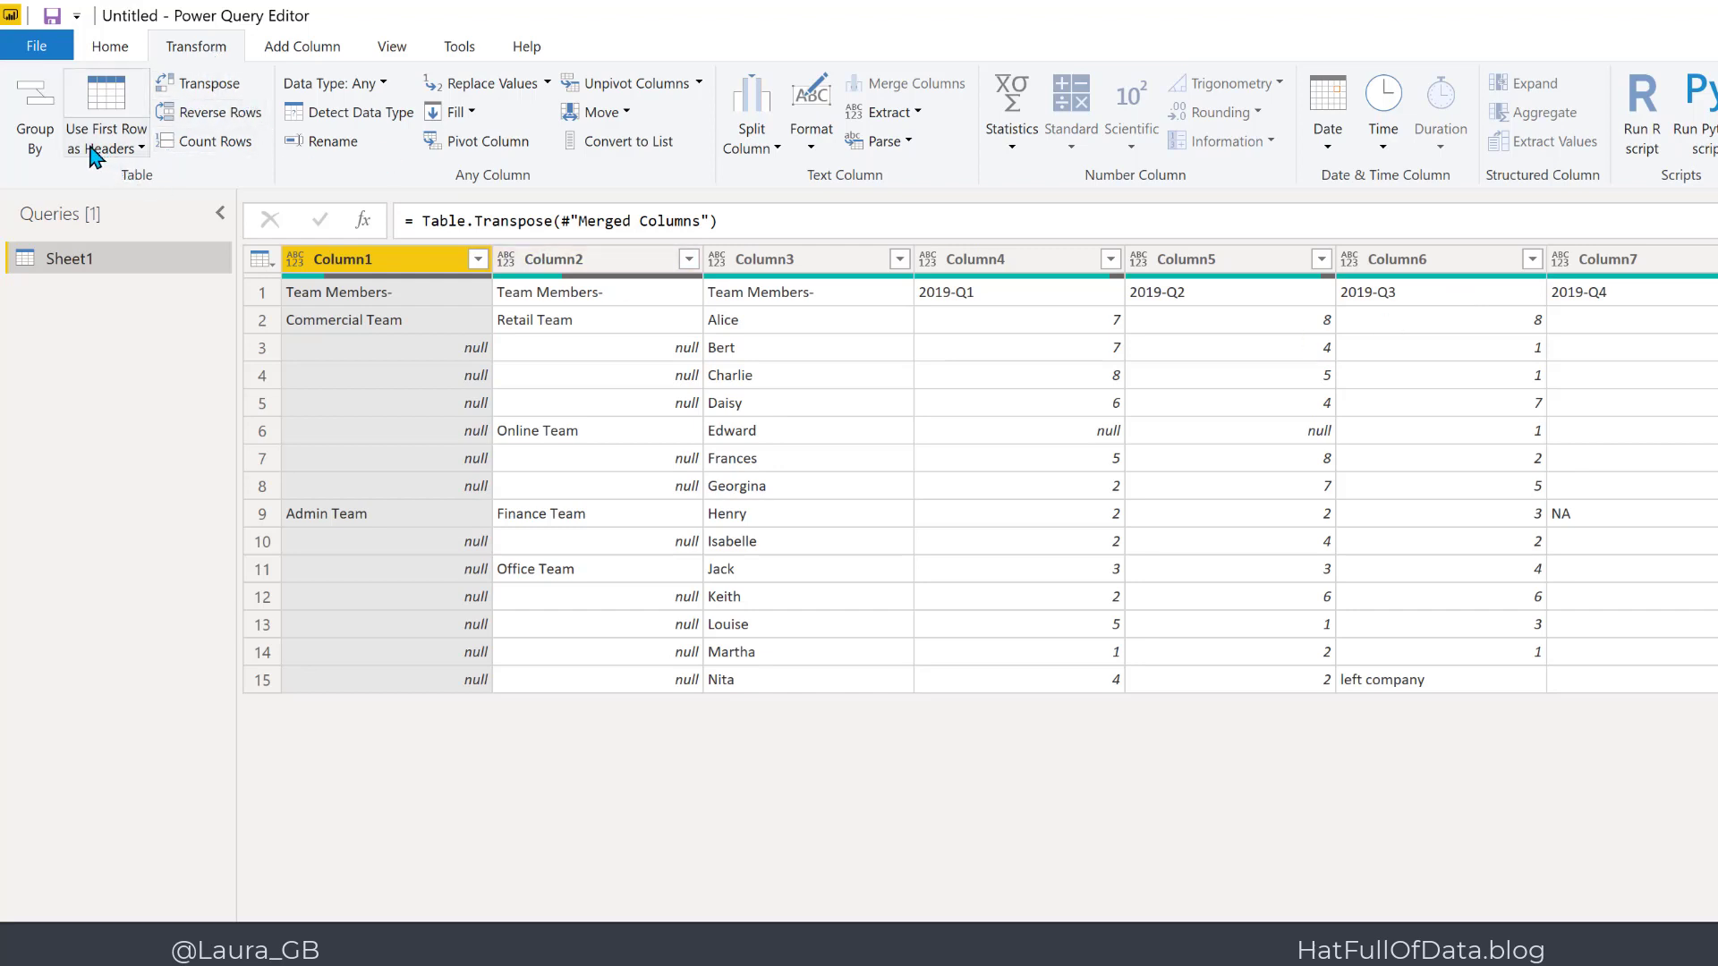
{"action": "left_click", "coordinate": [109, 86]}
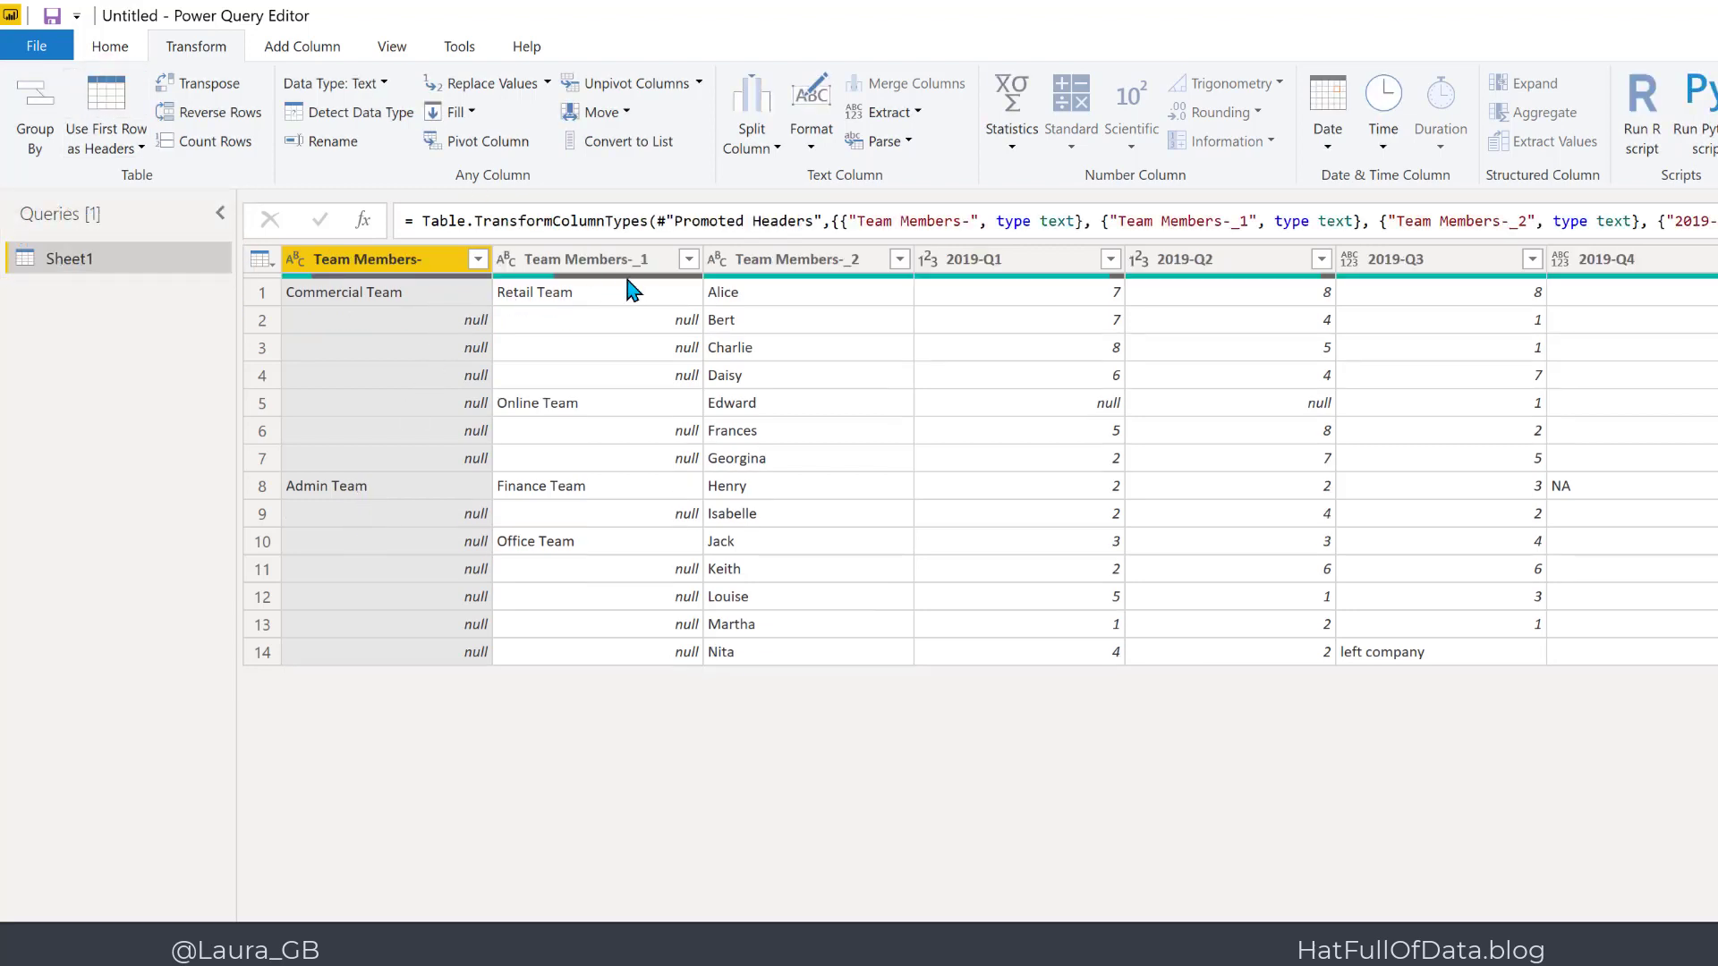
Fill down the values in the Team Members- and Team Members-_1 columns.
{"action": "mouse_move", "coordinate": [799, 284]}
{"action": "left_click", "coordinate": [602, 261], "text": "ctrl"}
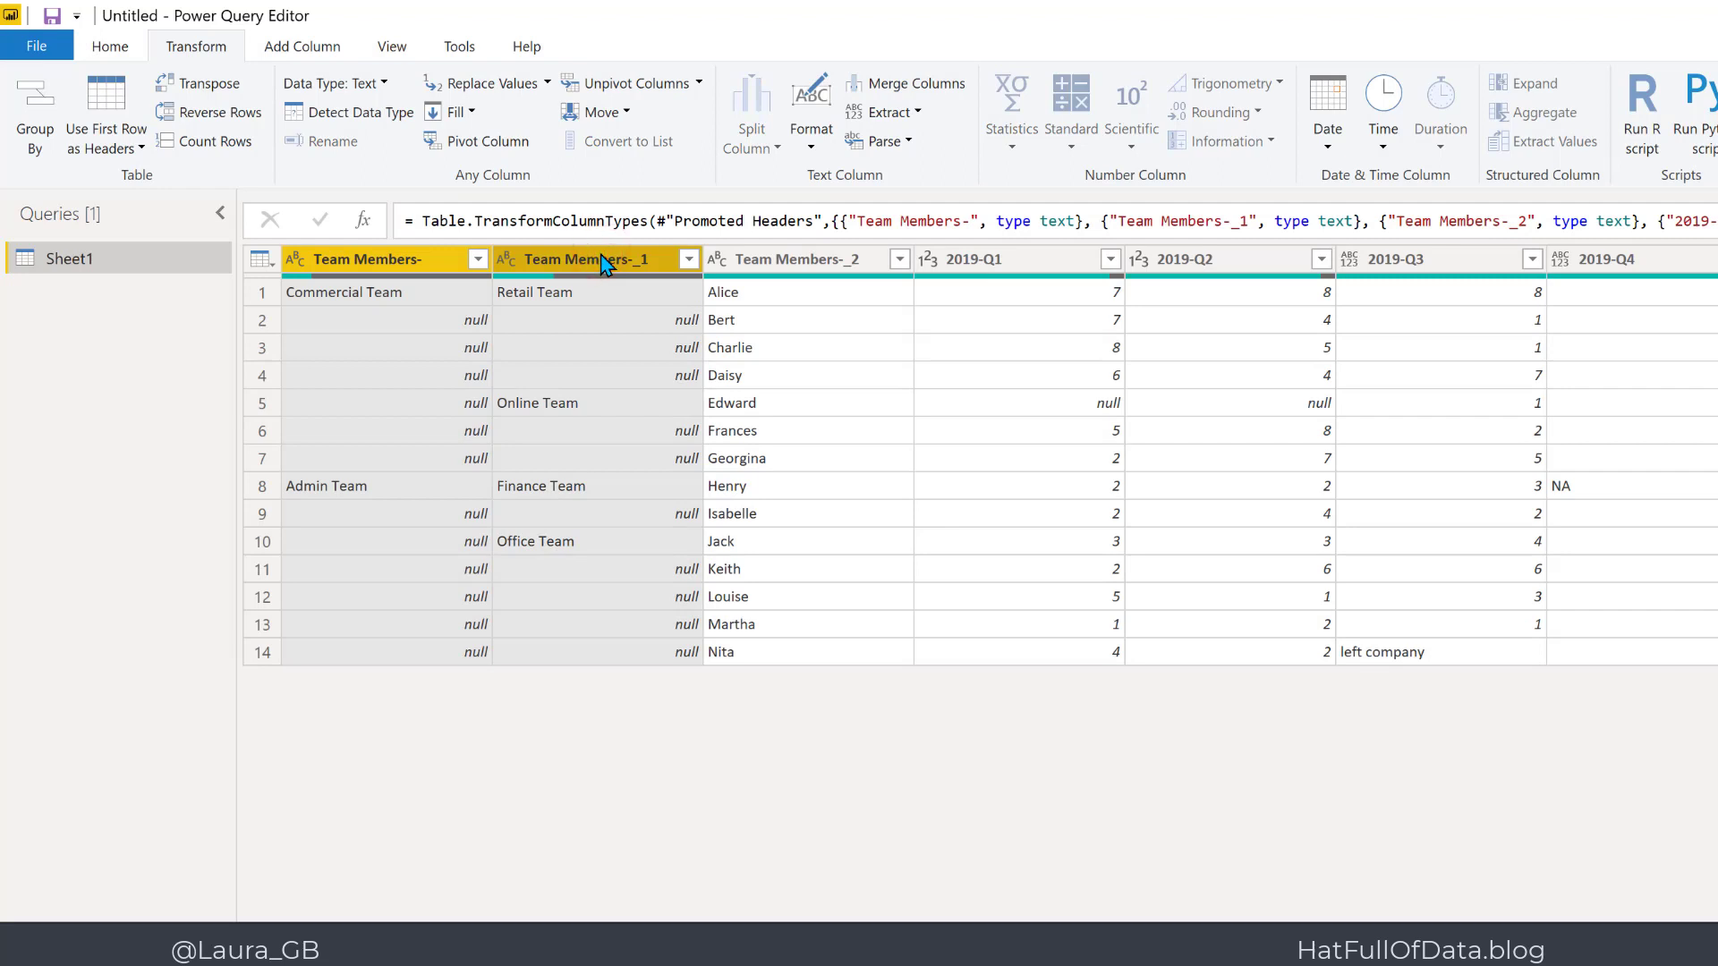
{"action": "left_click", "coordinate": [472, 112]}
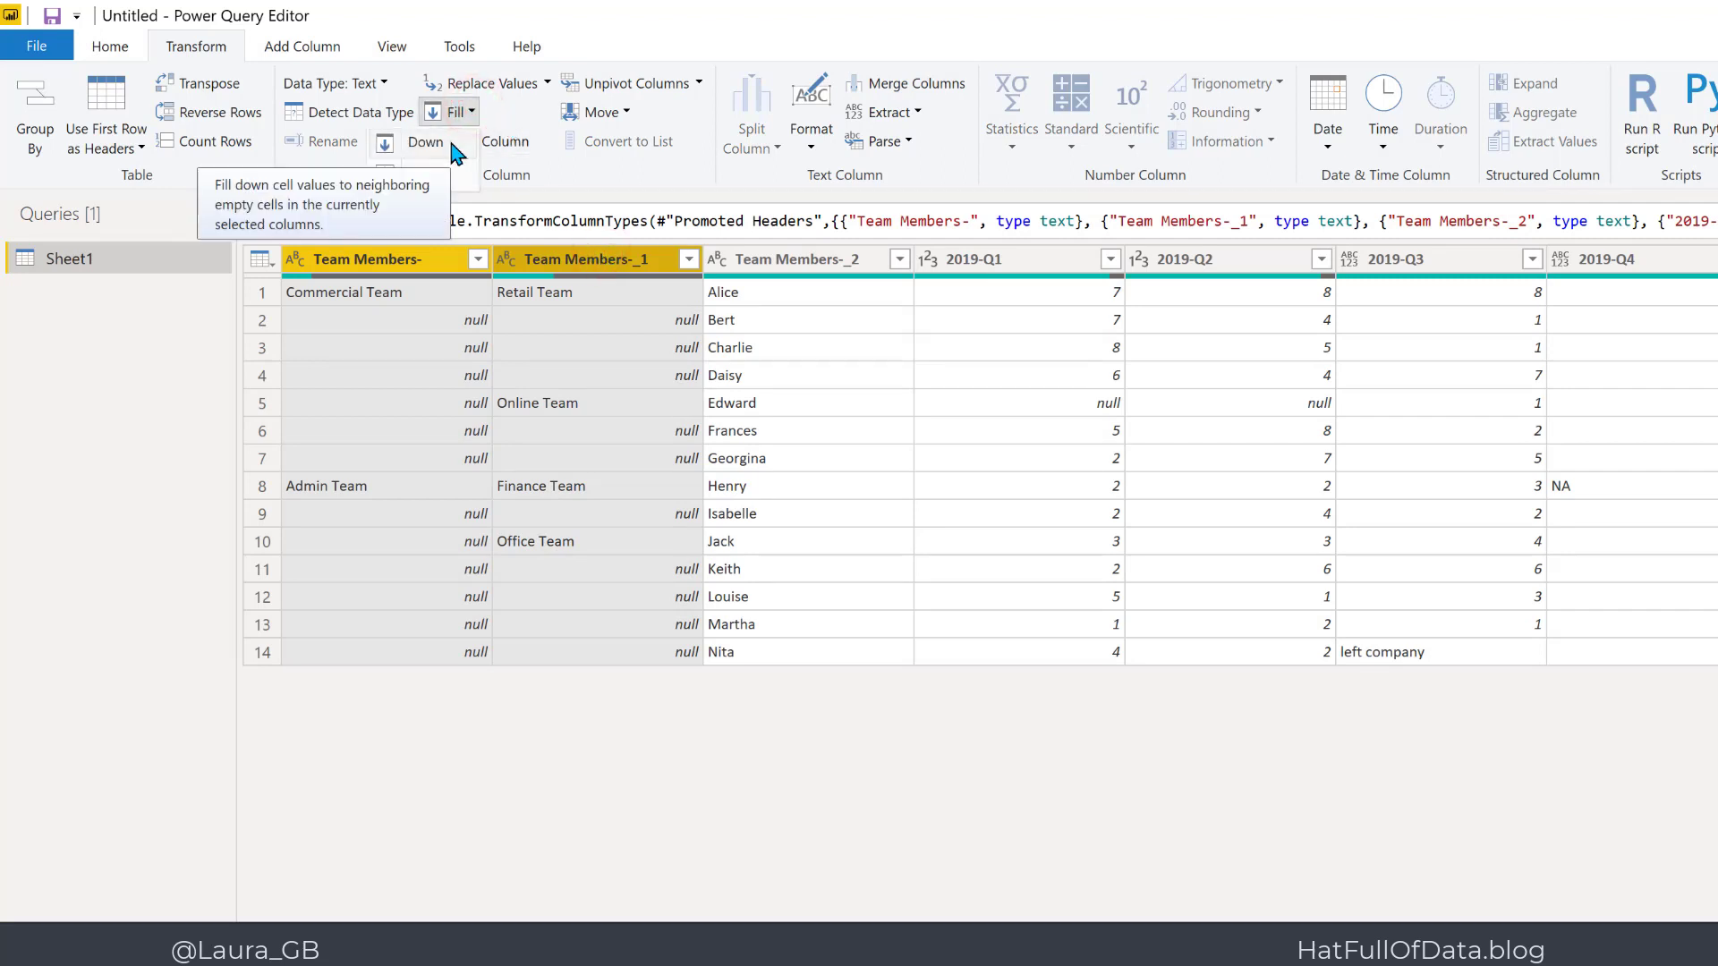
{"action": "left_click", "coordinate": [453, 145]}
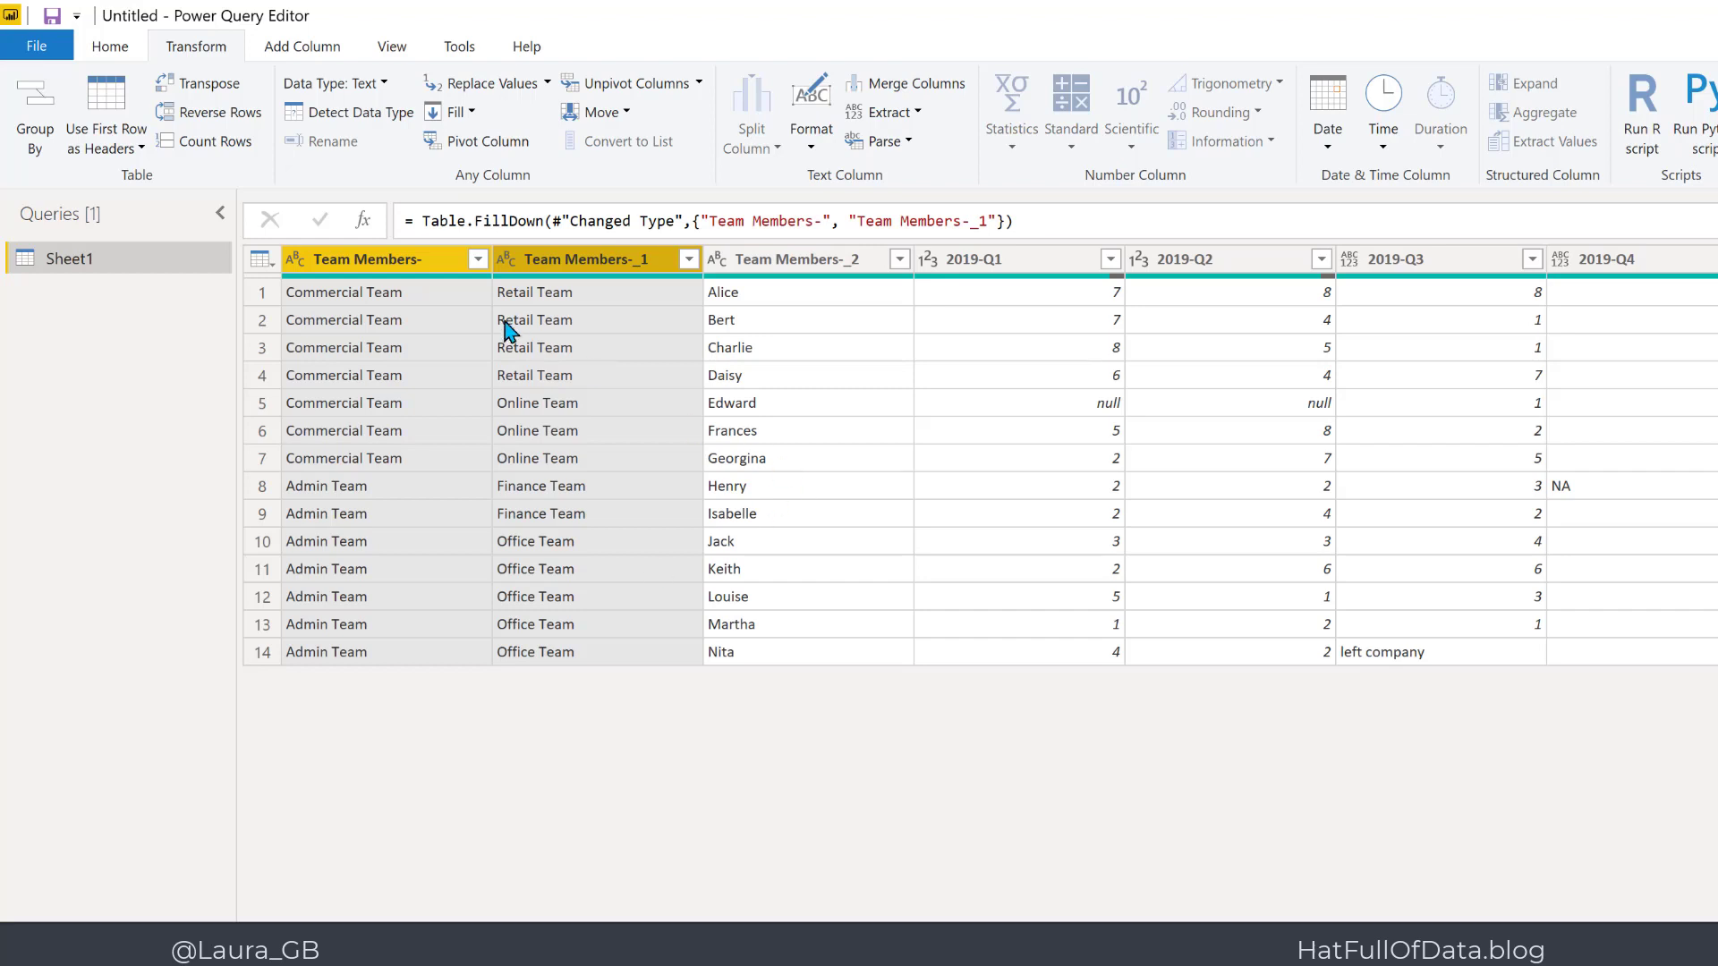
Rename the Team Members- column as Division and the Team Members-_1 column as Team.
{"action": "left_click", "coordinate": [404, 261]}
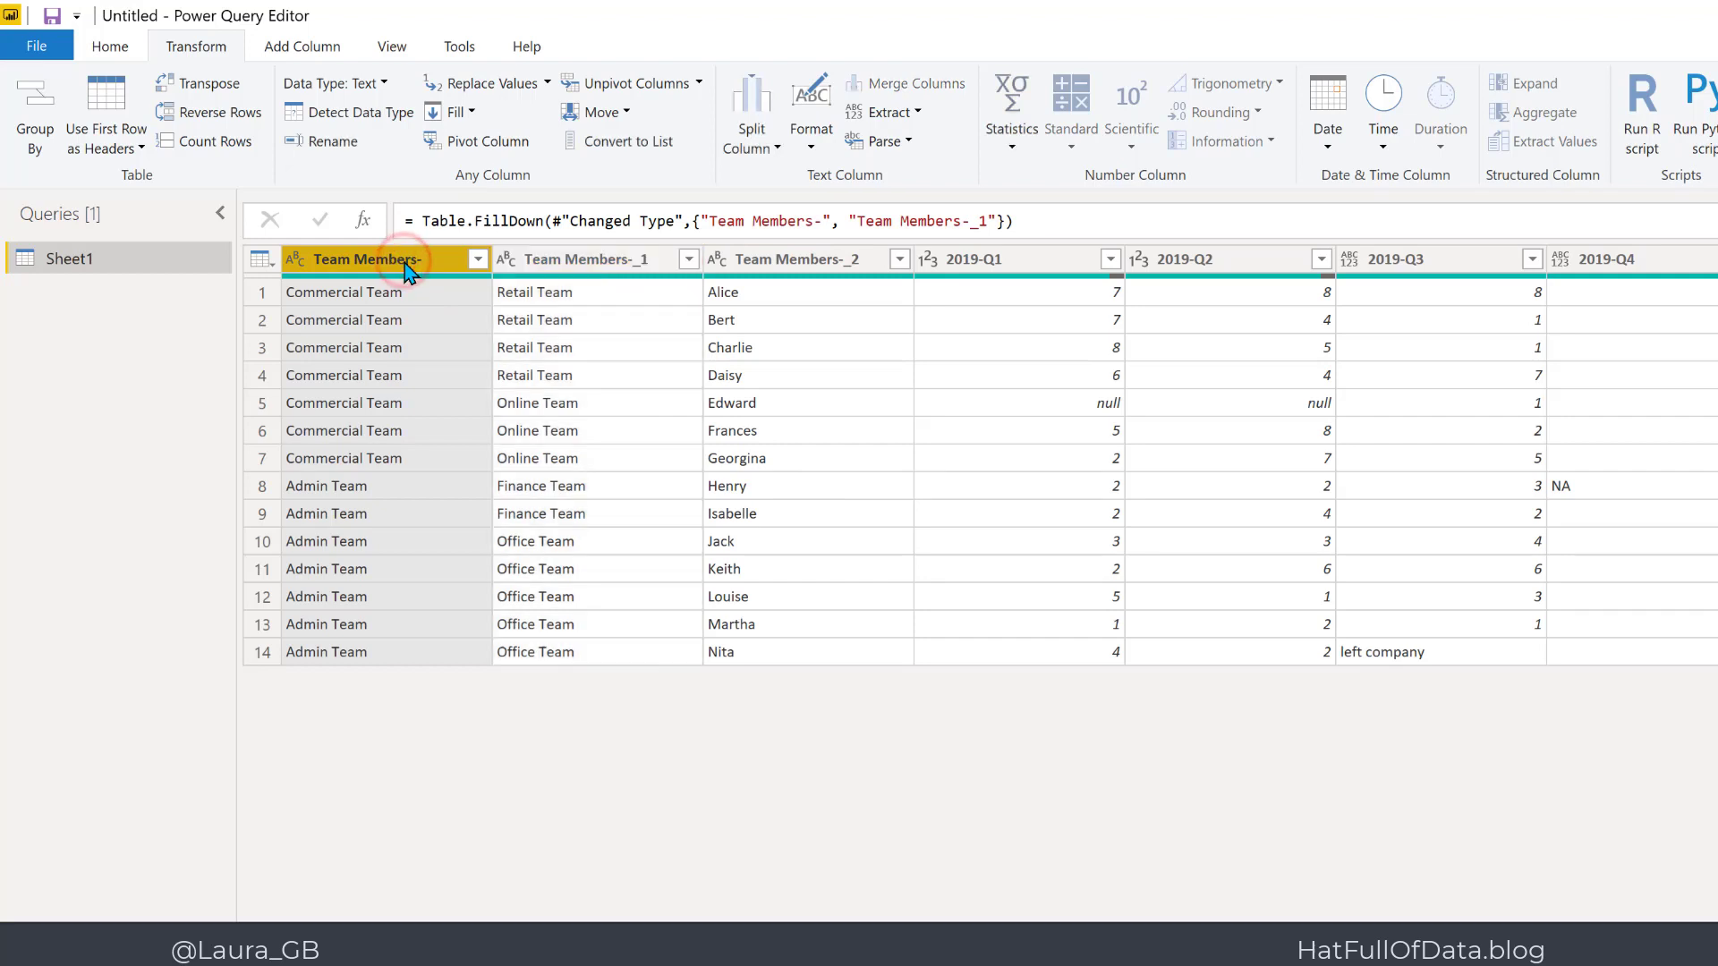
{"action": "double_click", "coordinate": [404, 260]}
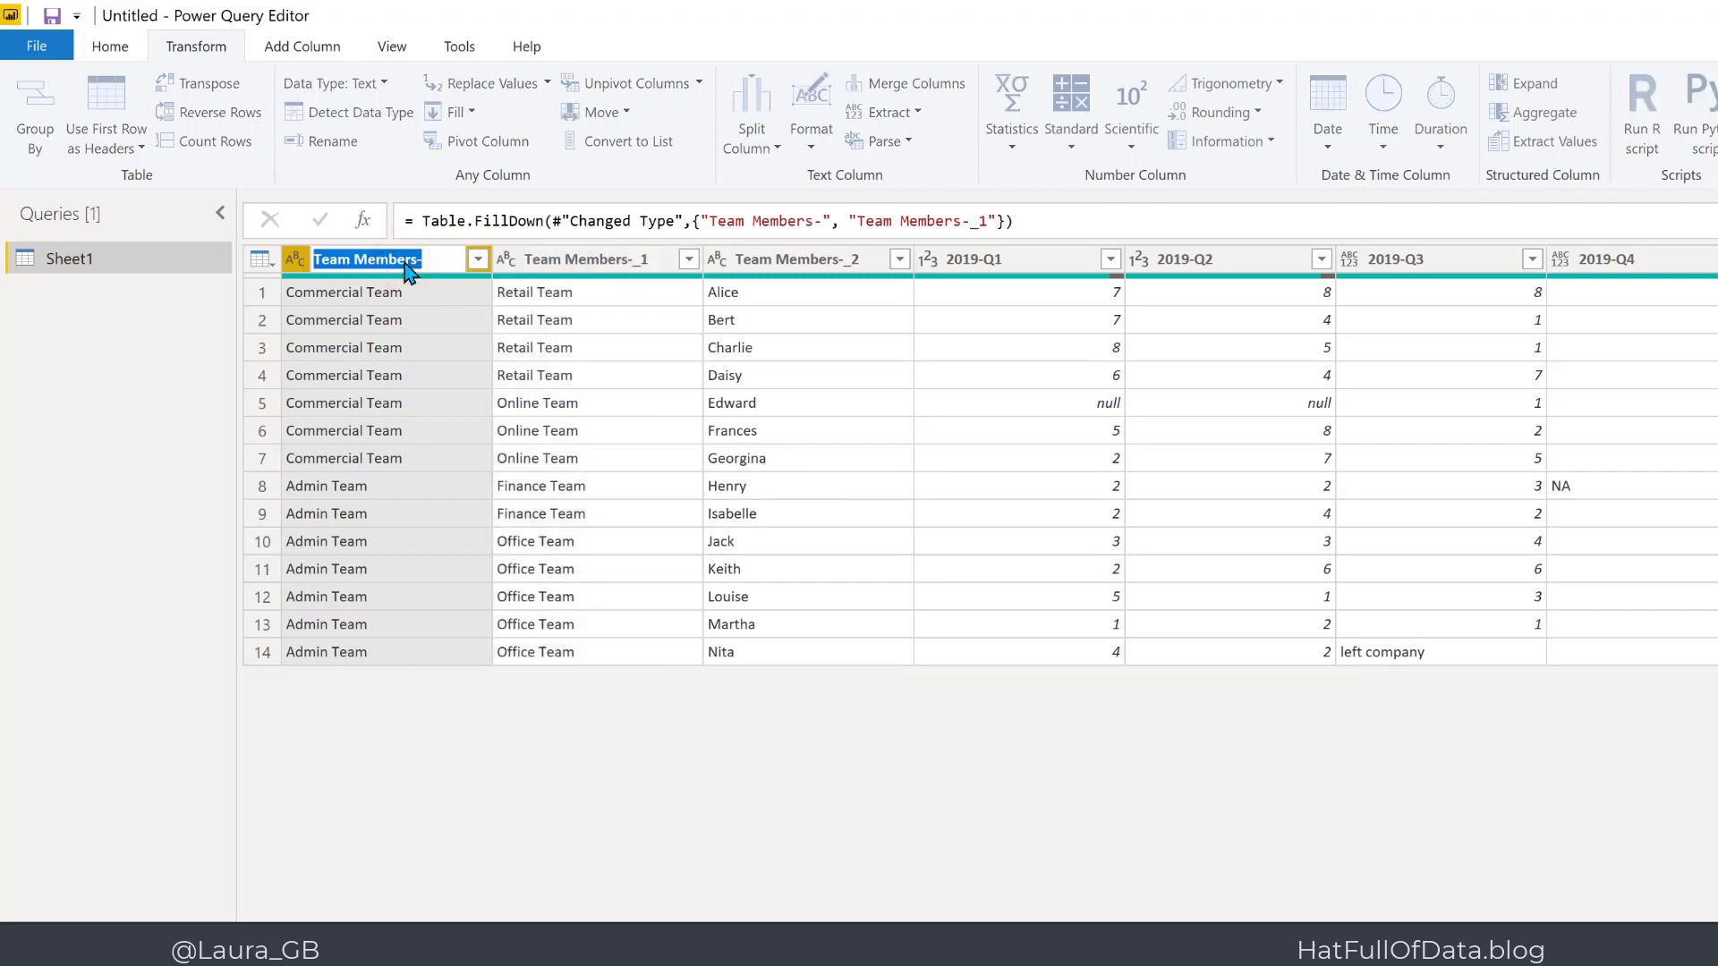
{"action": "type", "text": "Division"}
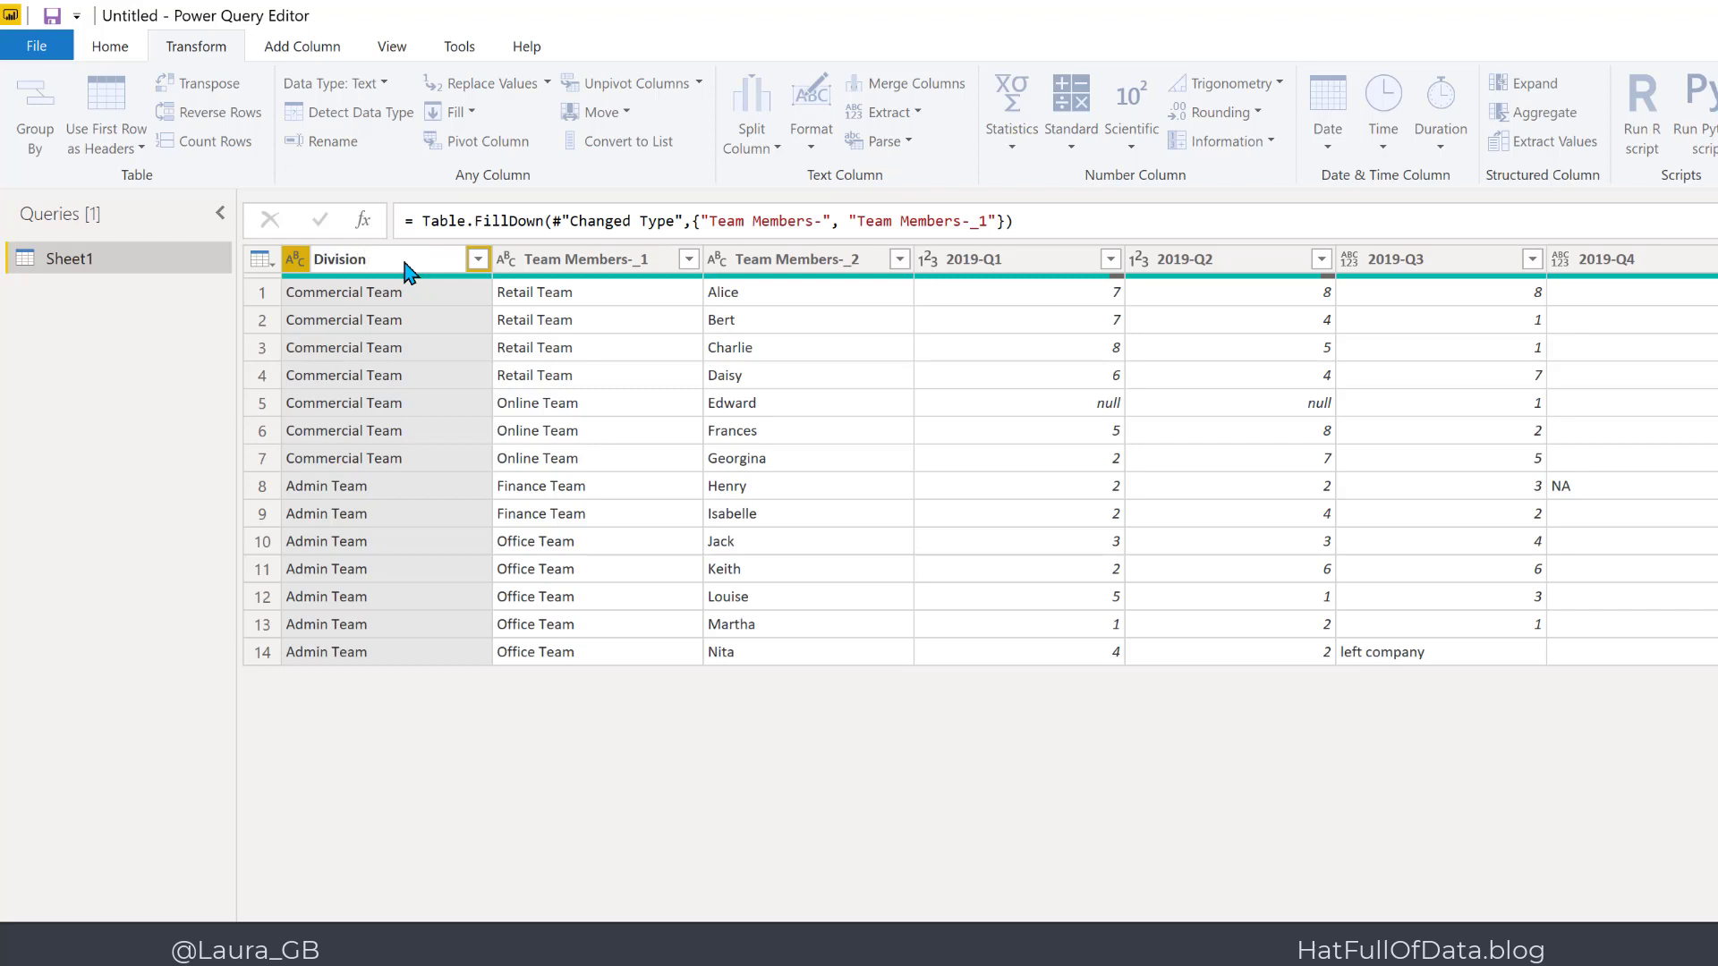
{"action": "key", "text": "Return"}
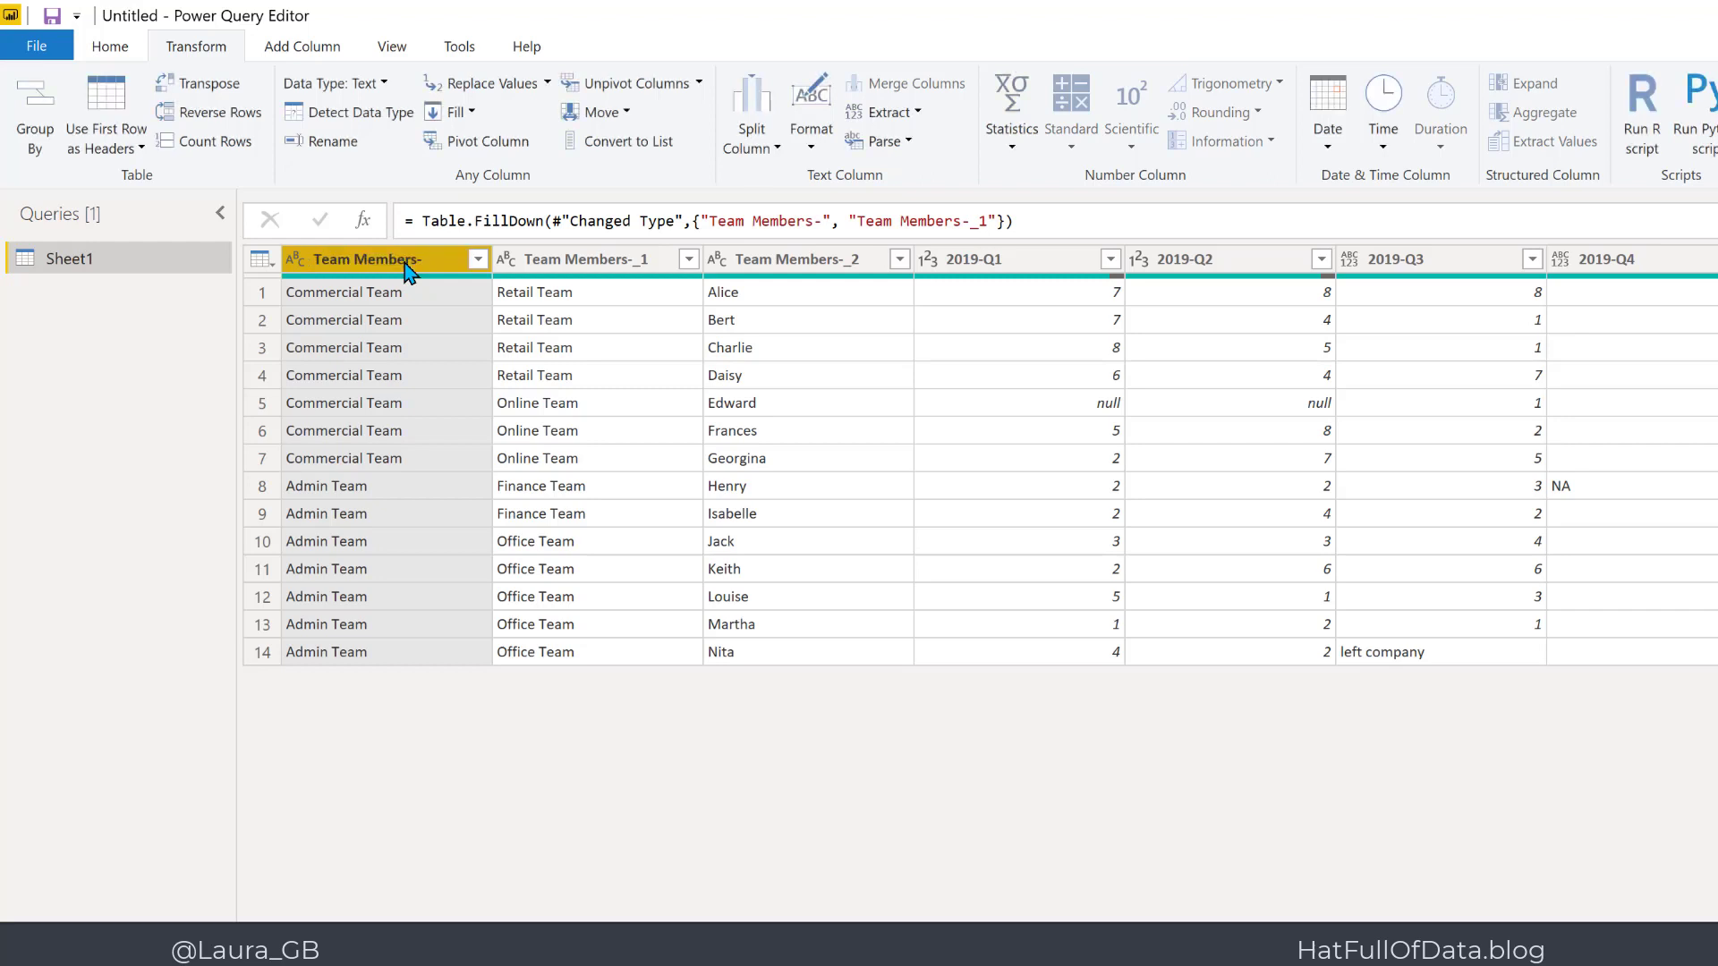
{"action": "left_click", "coordinate": [601, 265]}
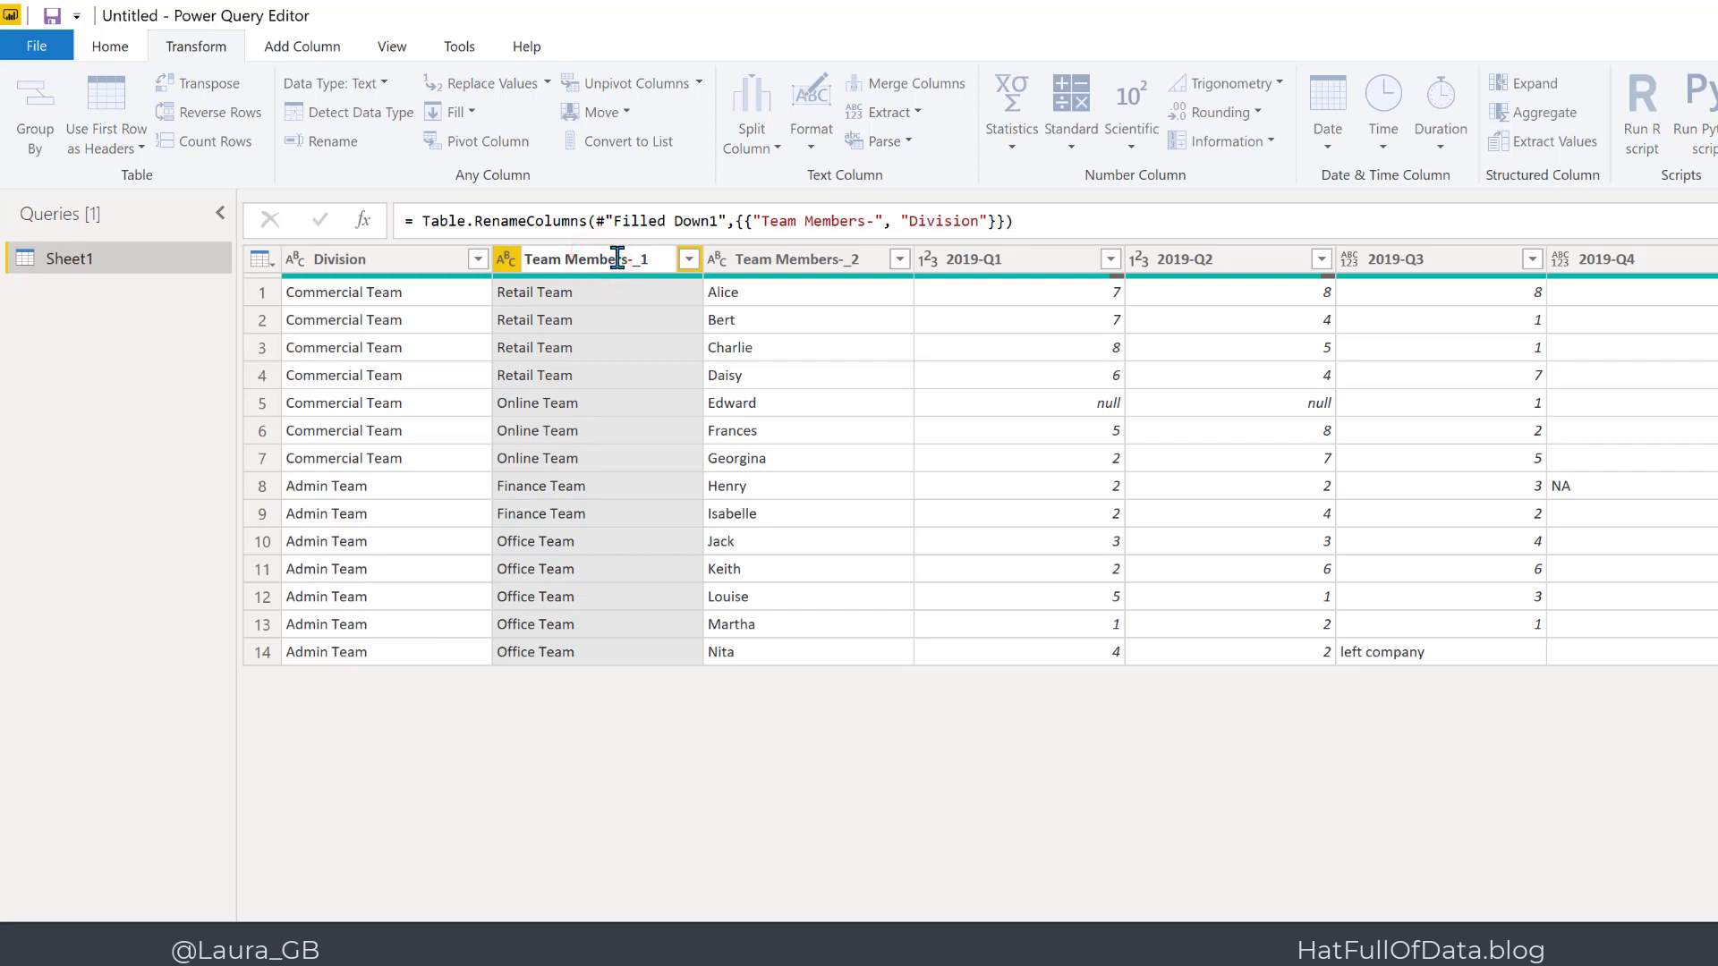
{"action": "double_click", "coordinate": [660, 259]}
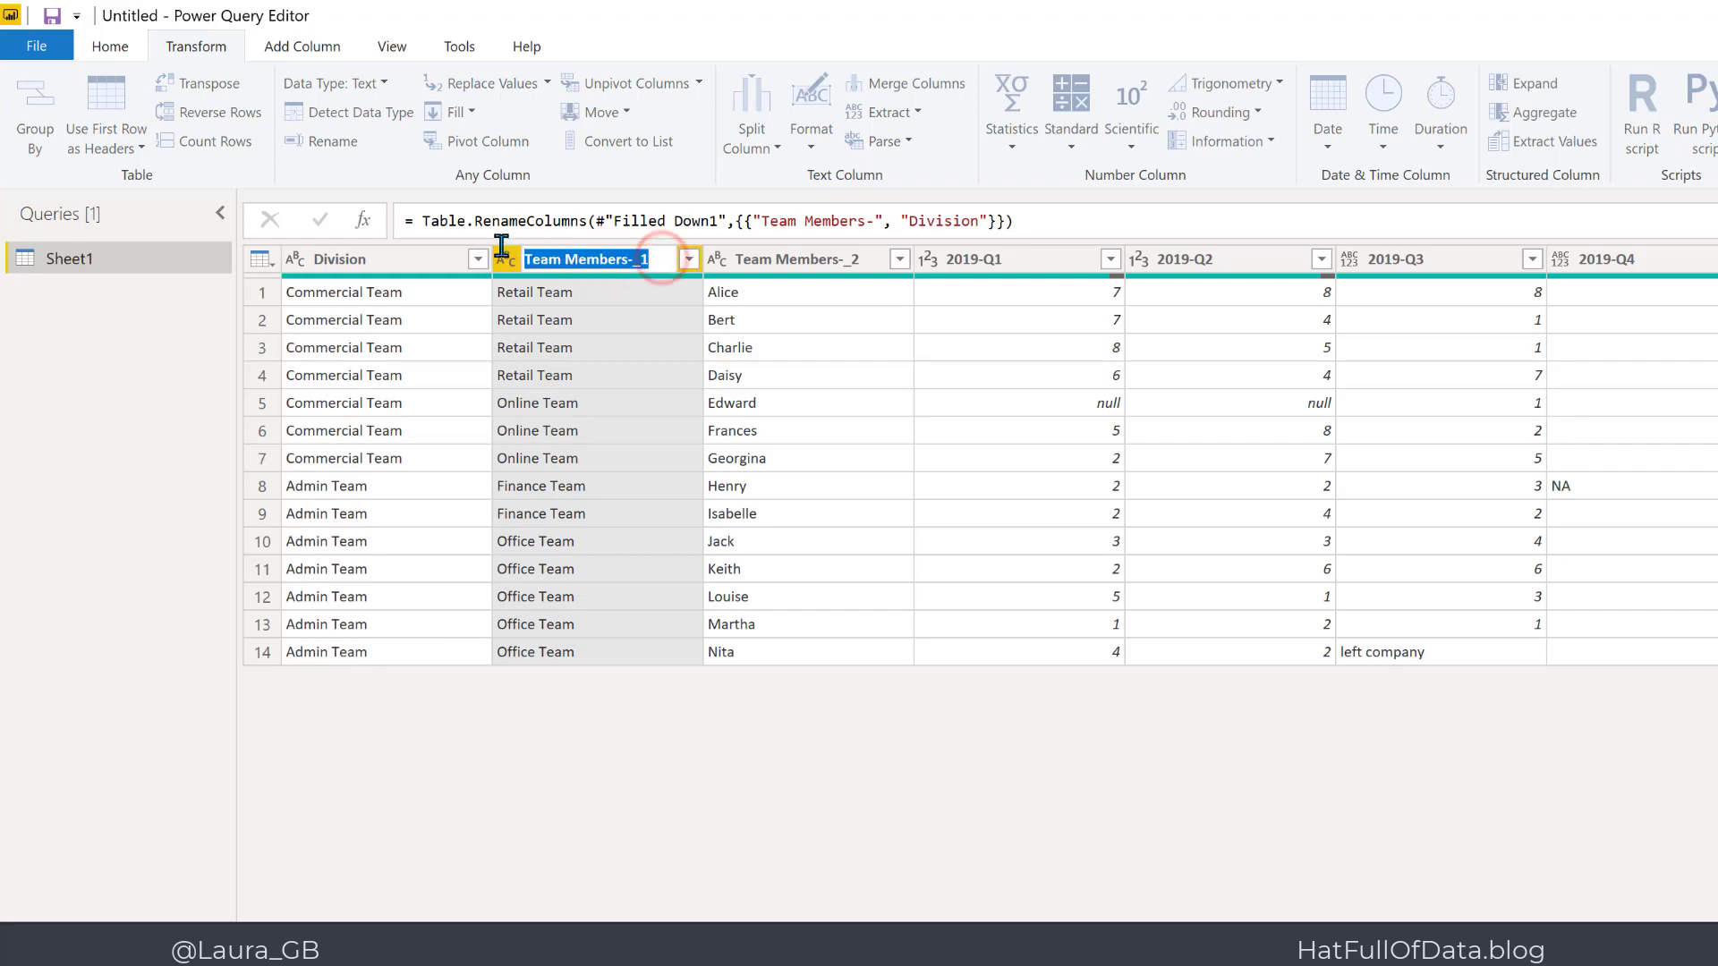
{"action": "type", "text": "Team"}
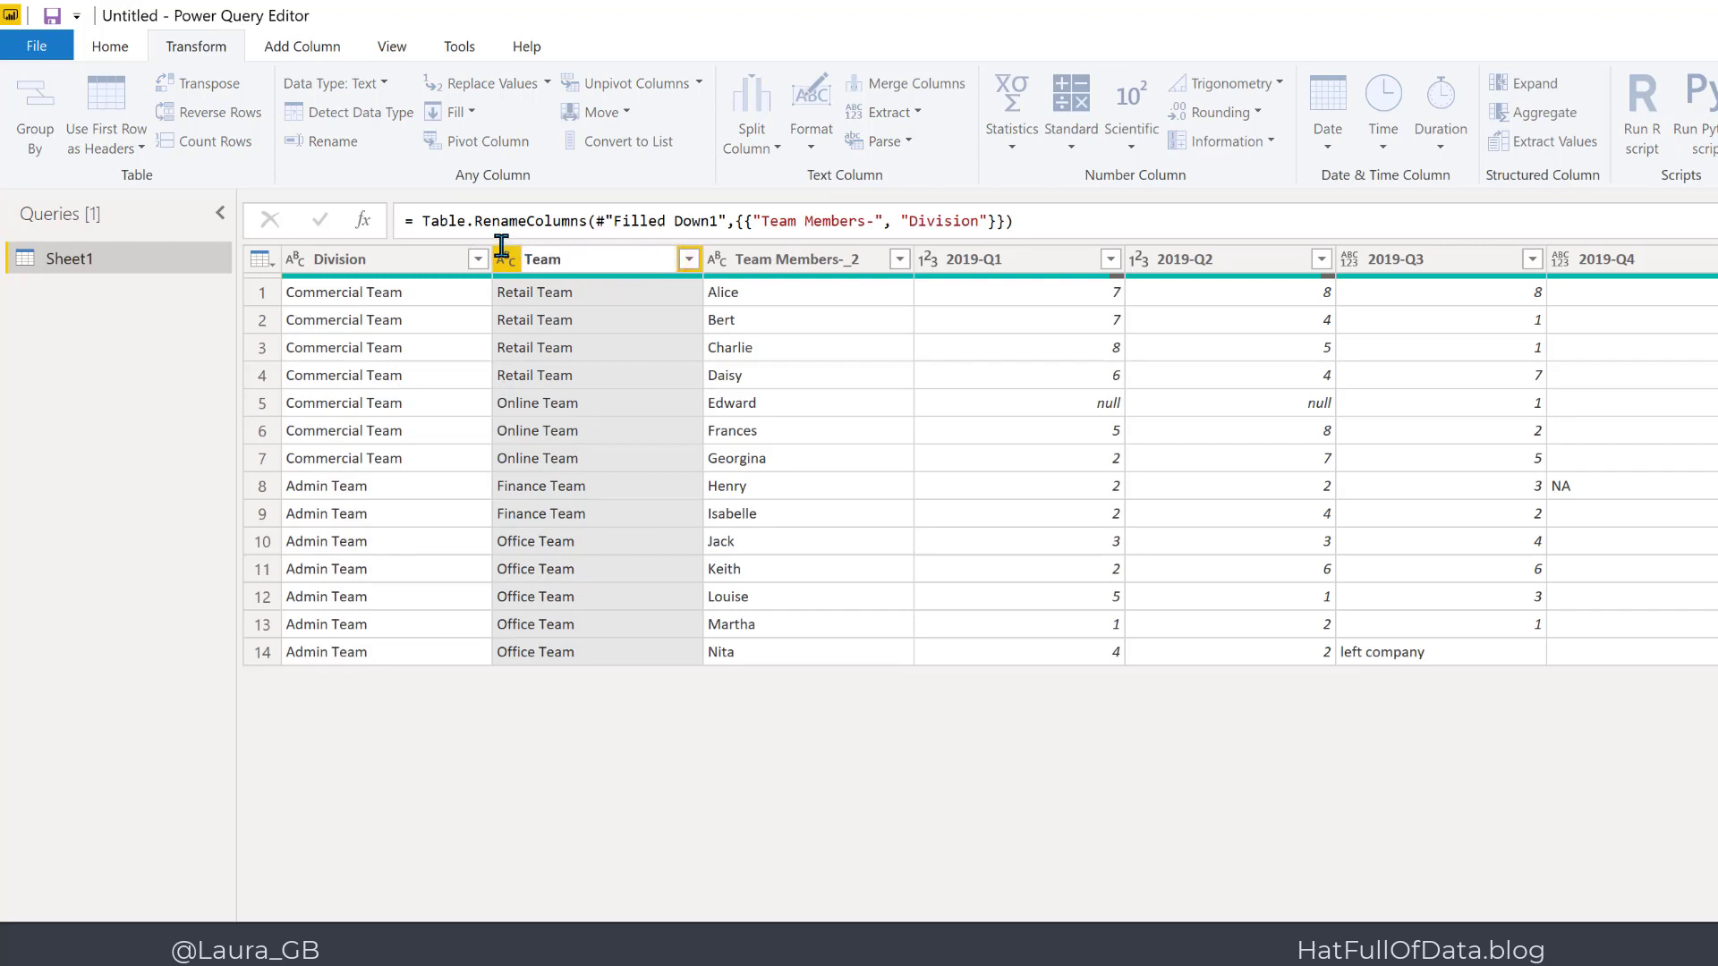
{"action": "key", "text": "Return"}
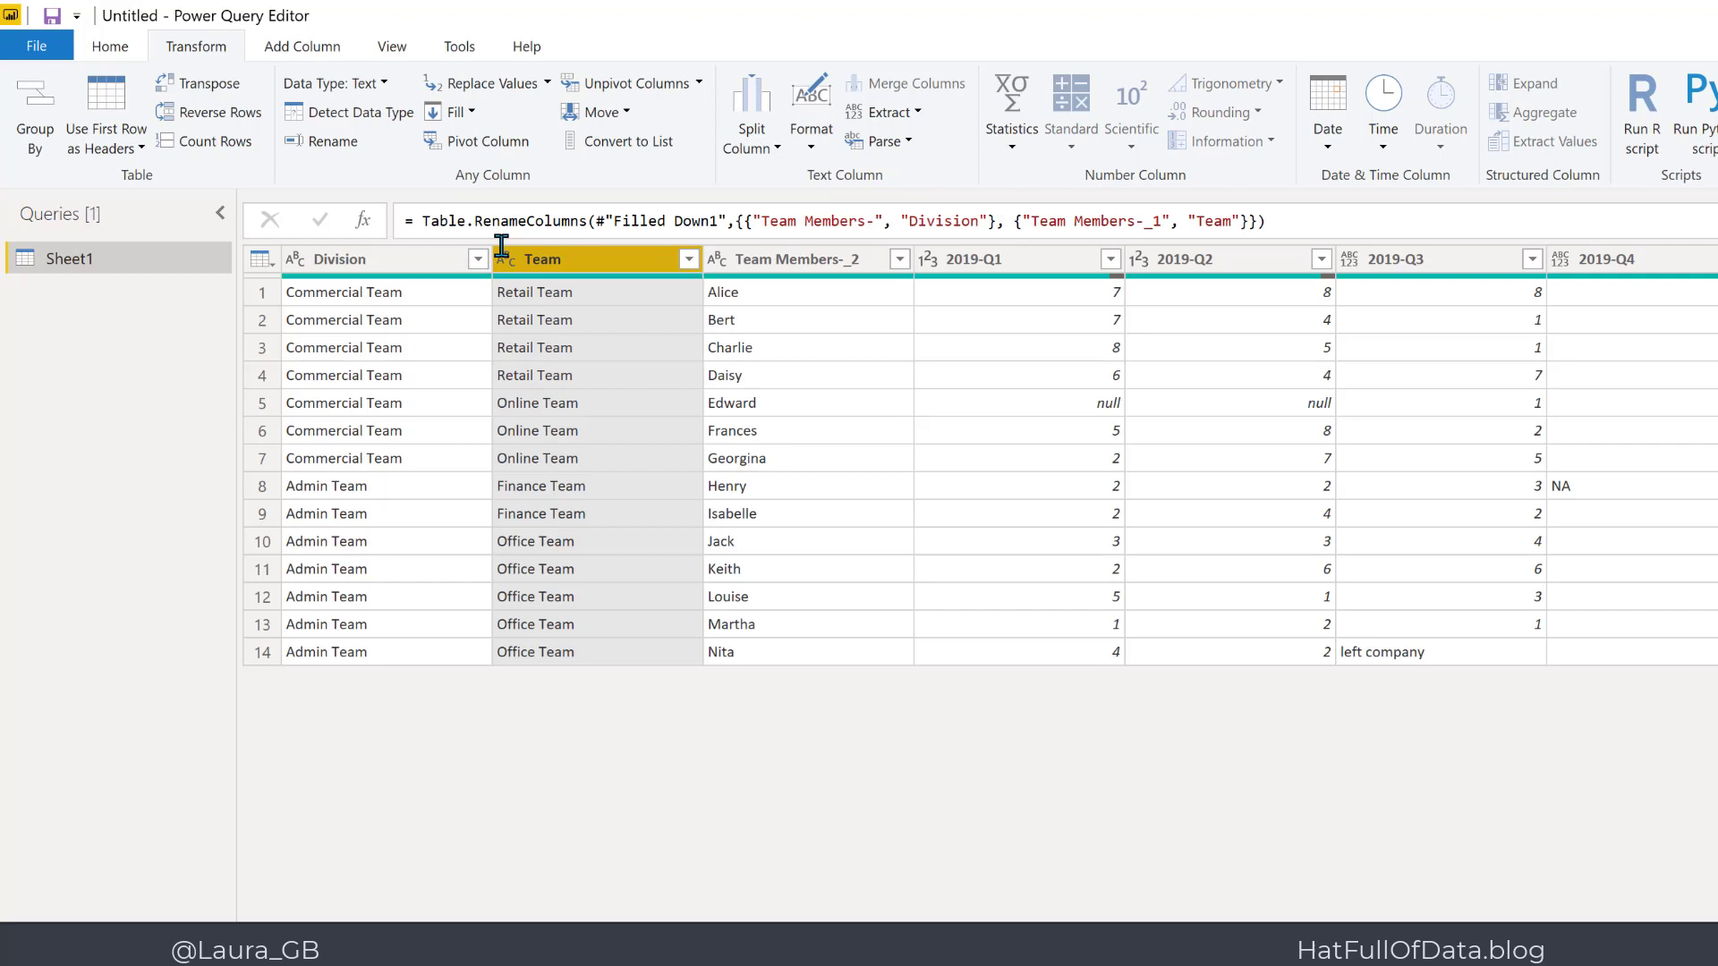
Rename the Team Members-_2 column as Team Member.
{"action": "left_click", "coordinate": [783, 263]}
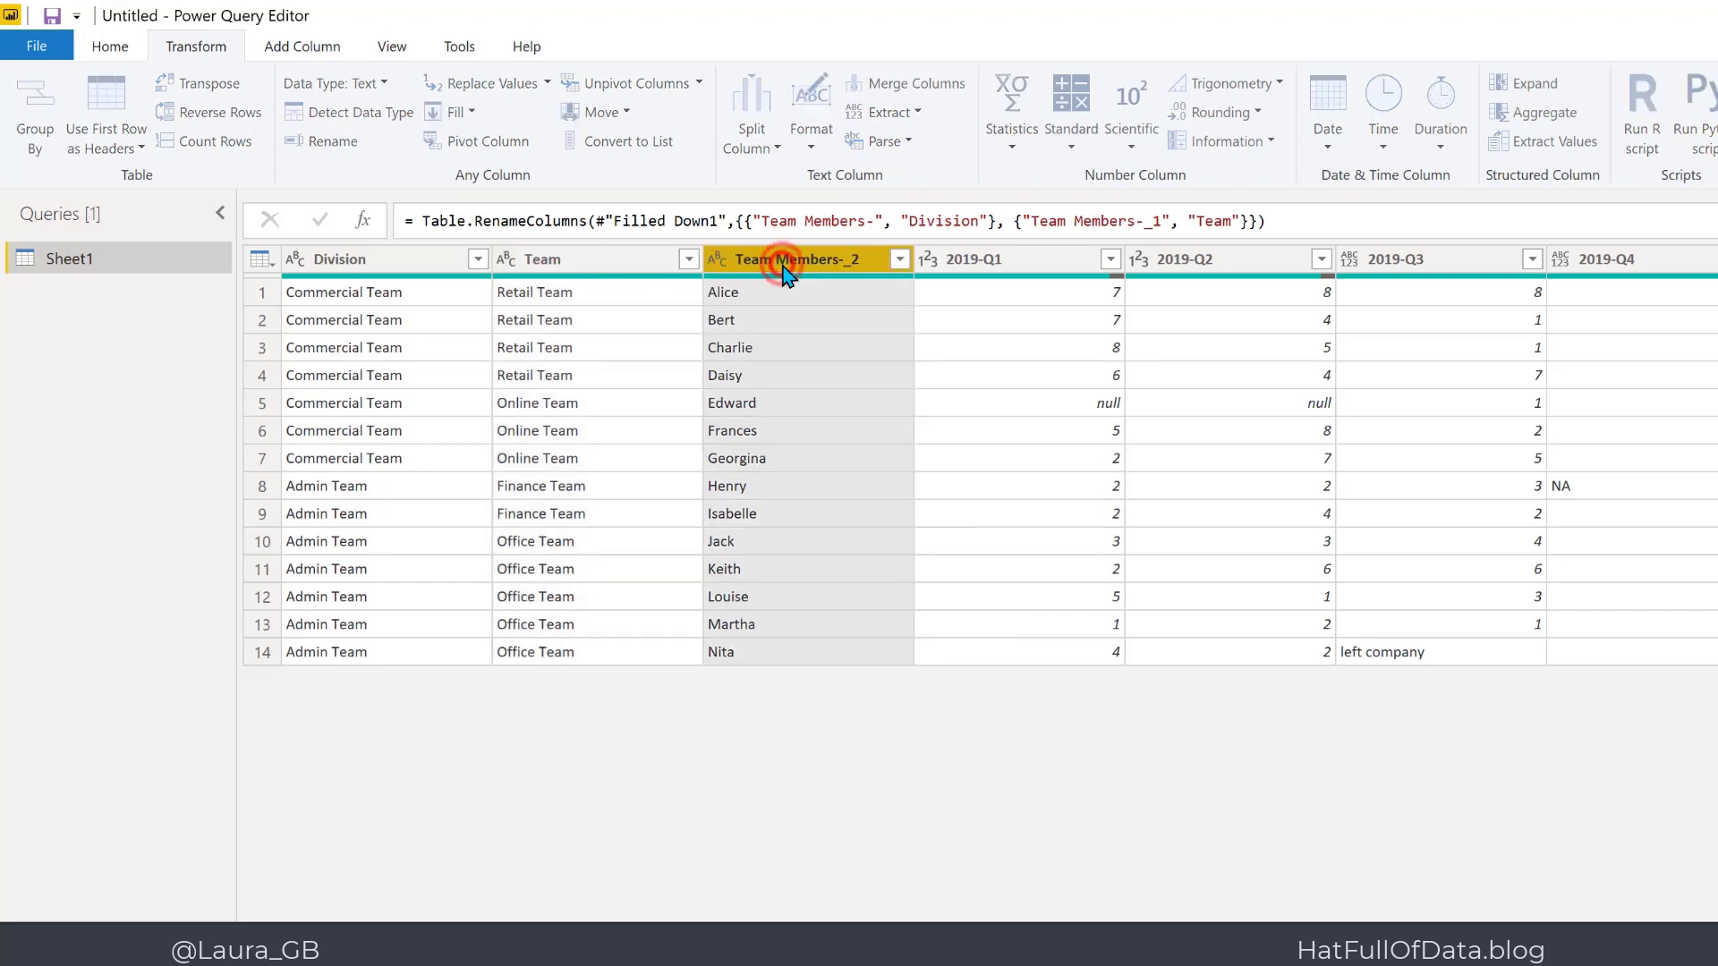
{"action": "double_click", "coordinate": [784, 262]}
{"action": "left_click", "coordinate": [875, 259]}
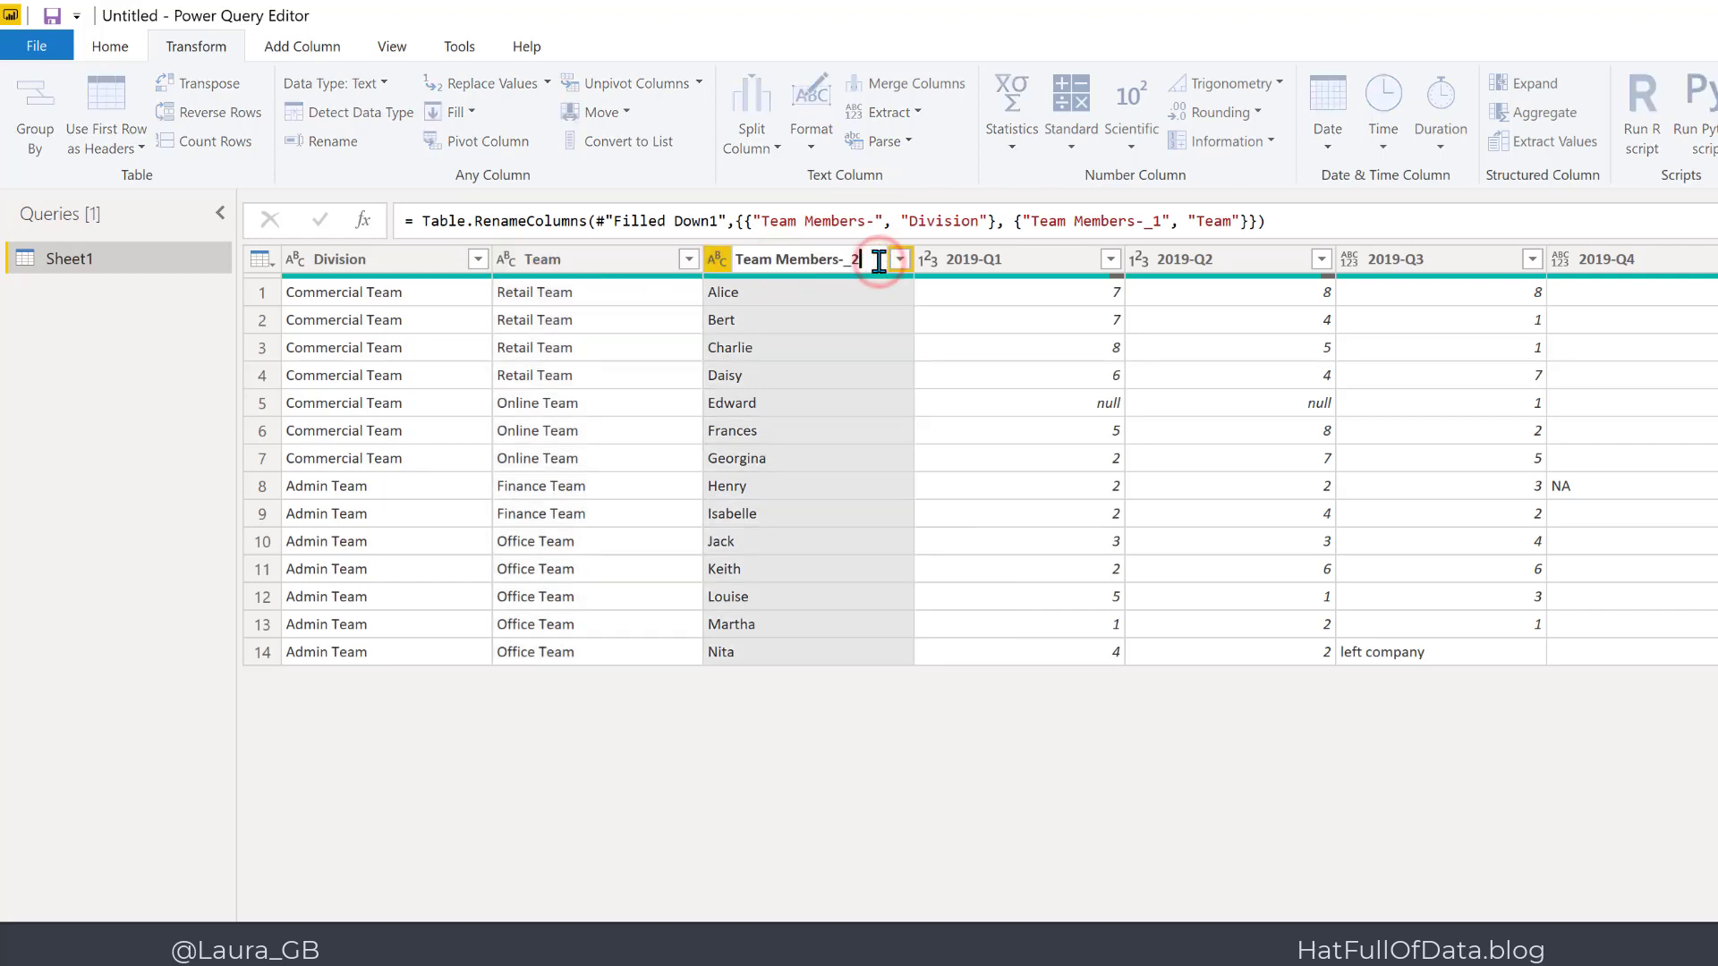
{"action": "key", "text": "BackSpace"}
{"action": "key", "text": "BackSpace"}
{"action": "key", "text": "BackSpace"}
{"action": "key", "text": "BackSpace"}
{"action": "key", "text": "Return"}
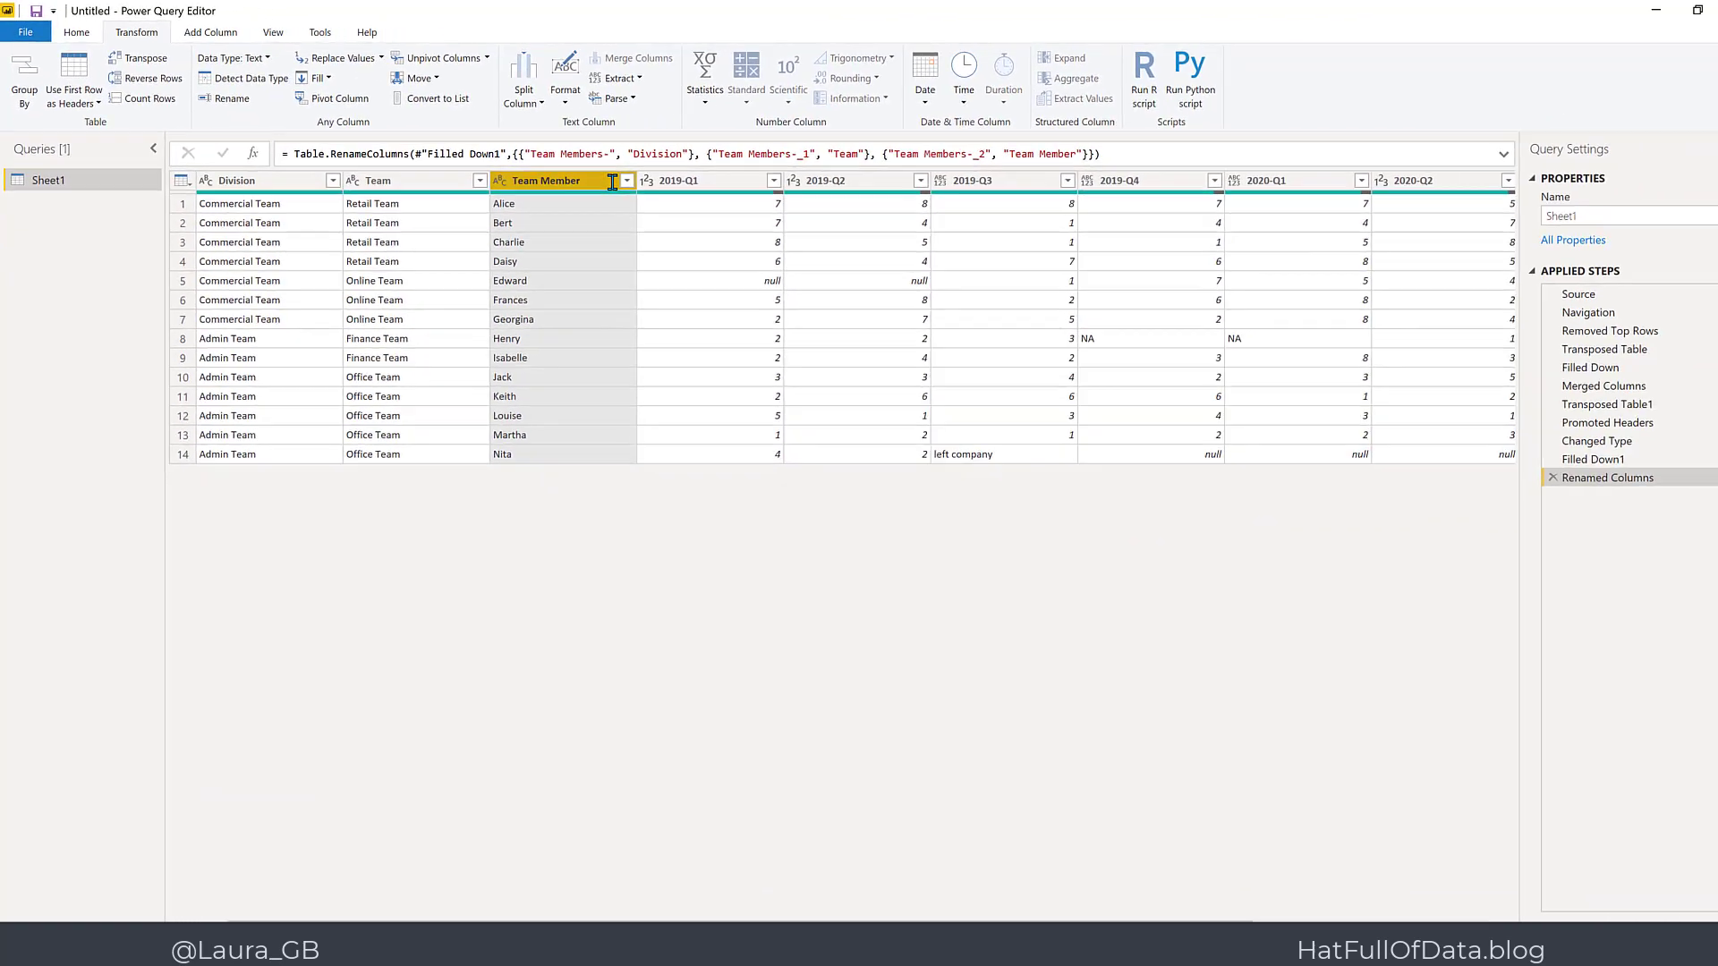
Rename the Sheet1 query as OrginalData.
{"action": "double_click", "coordinate": [1557, 207]}
{"action": "type", "text": "Orgina"}
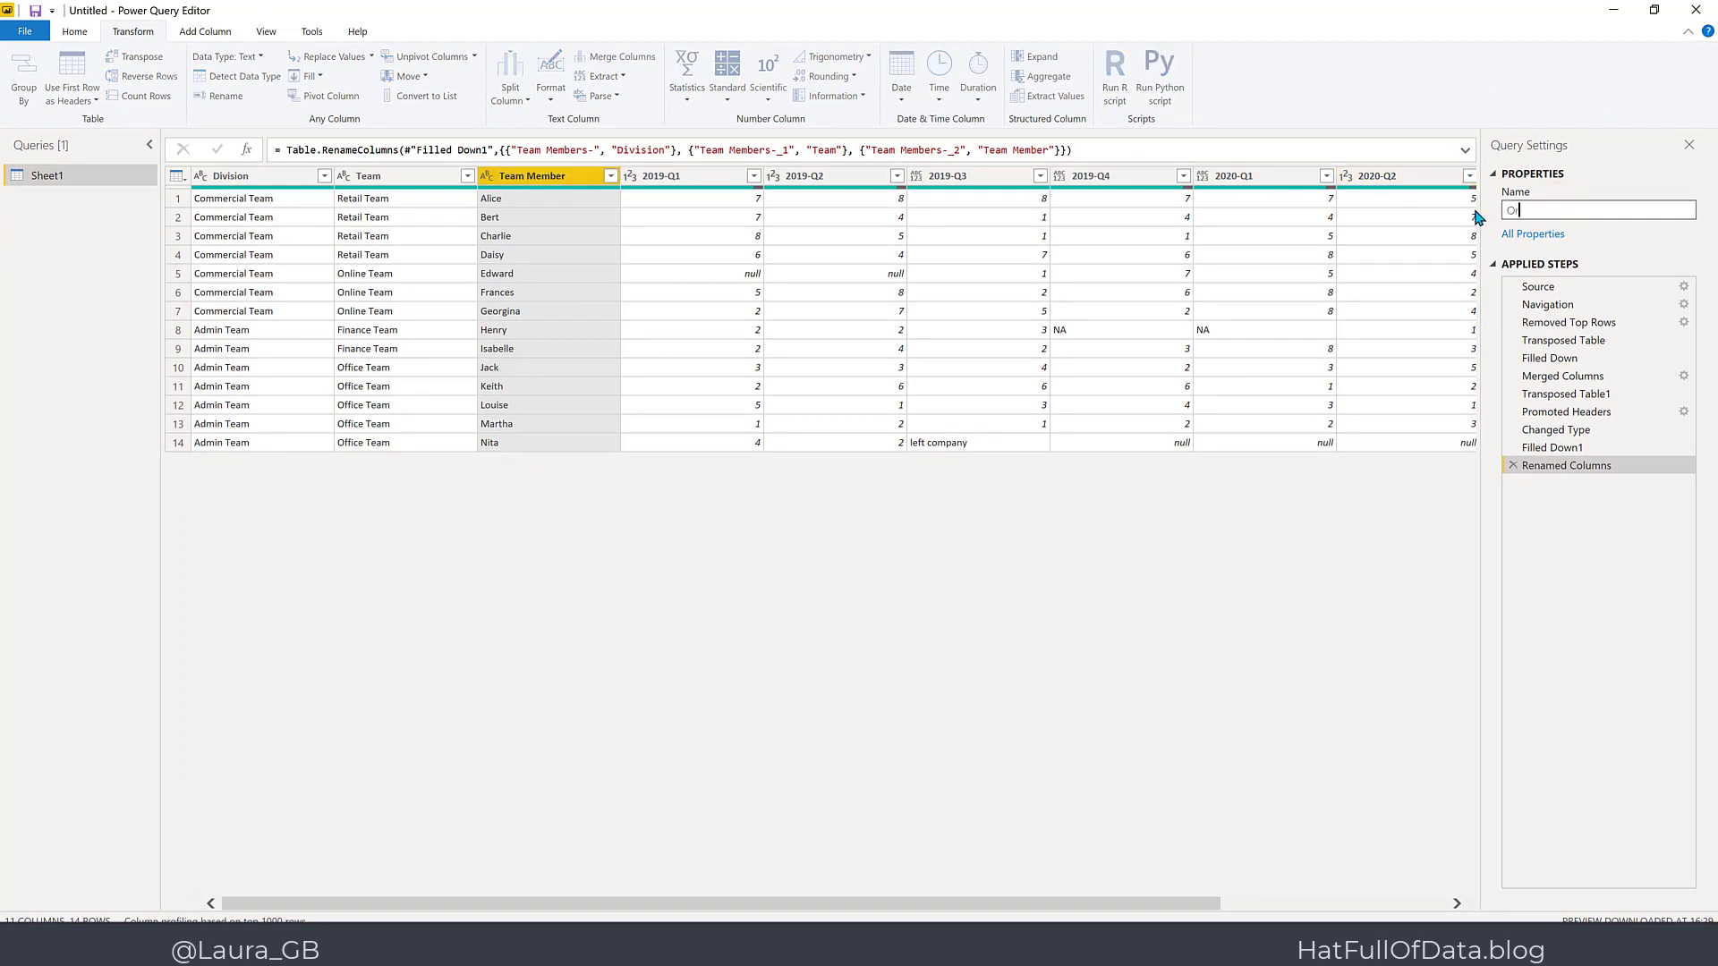
{"action": "type", "text": "lData"}
{"action": "key", "text": "Return"}
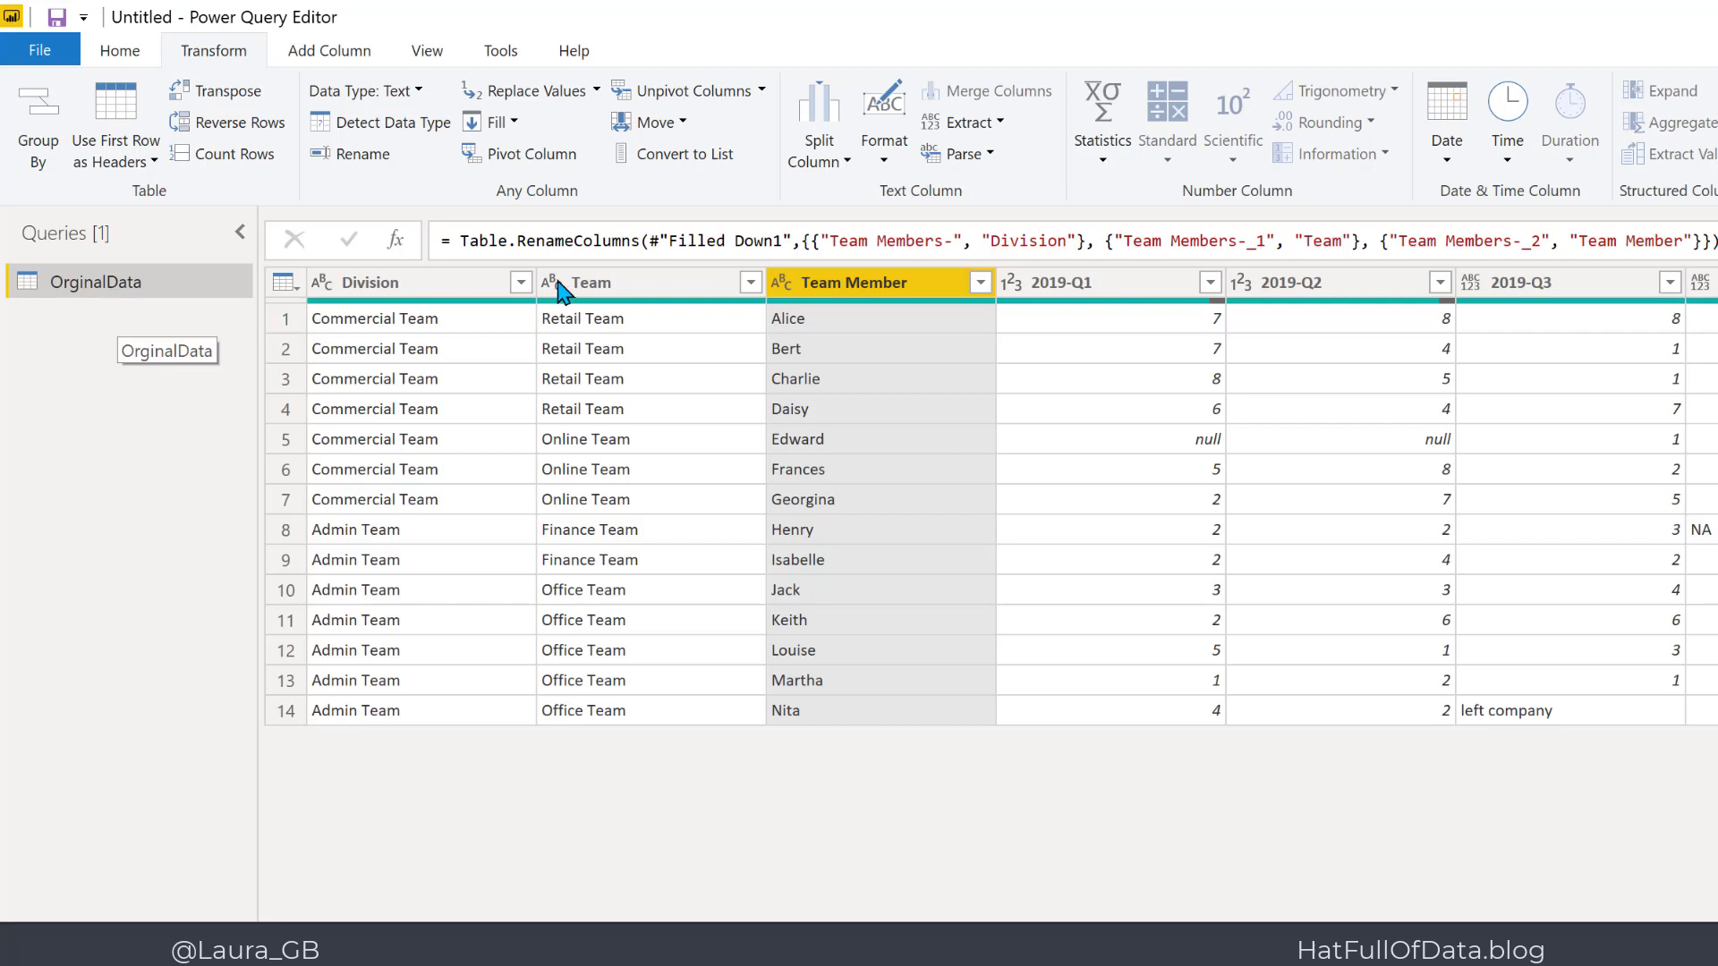
Add an index column starting from 1 to the OrginalData query and rename it MemberID.
{"action": "left_click", "coordinate": [438, 288]}
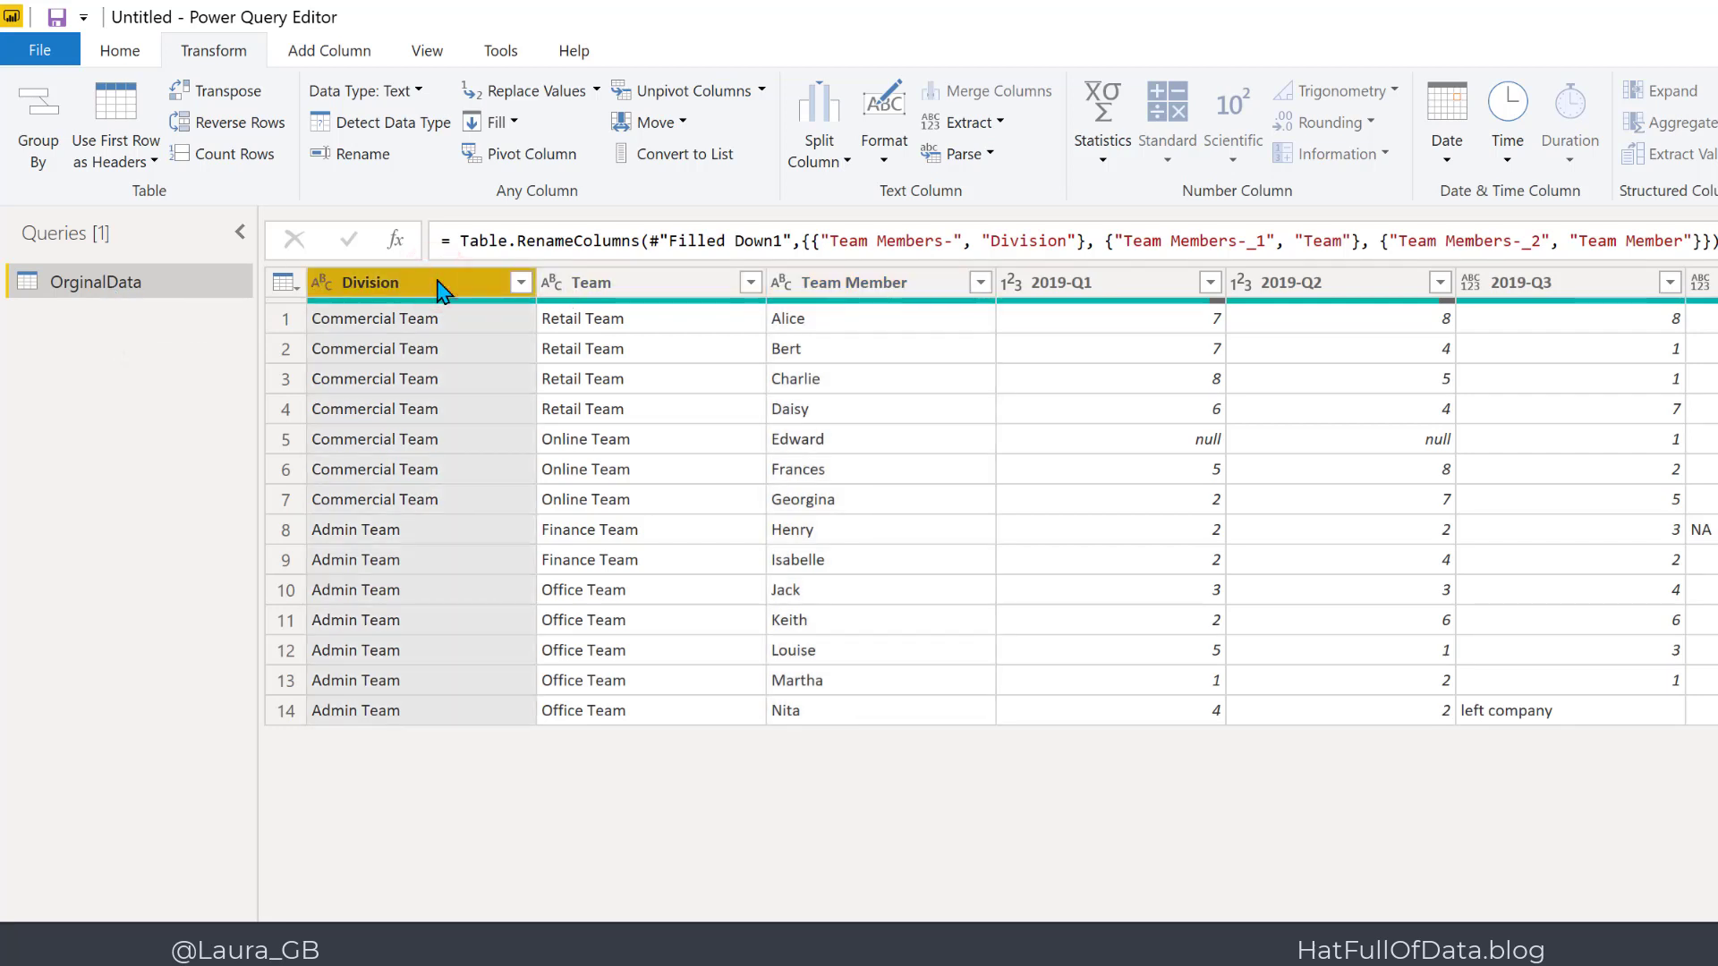
{"action": "left_click", "coordinate": [330, 57]}
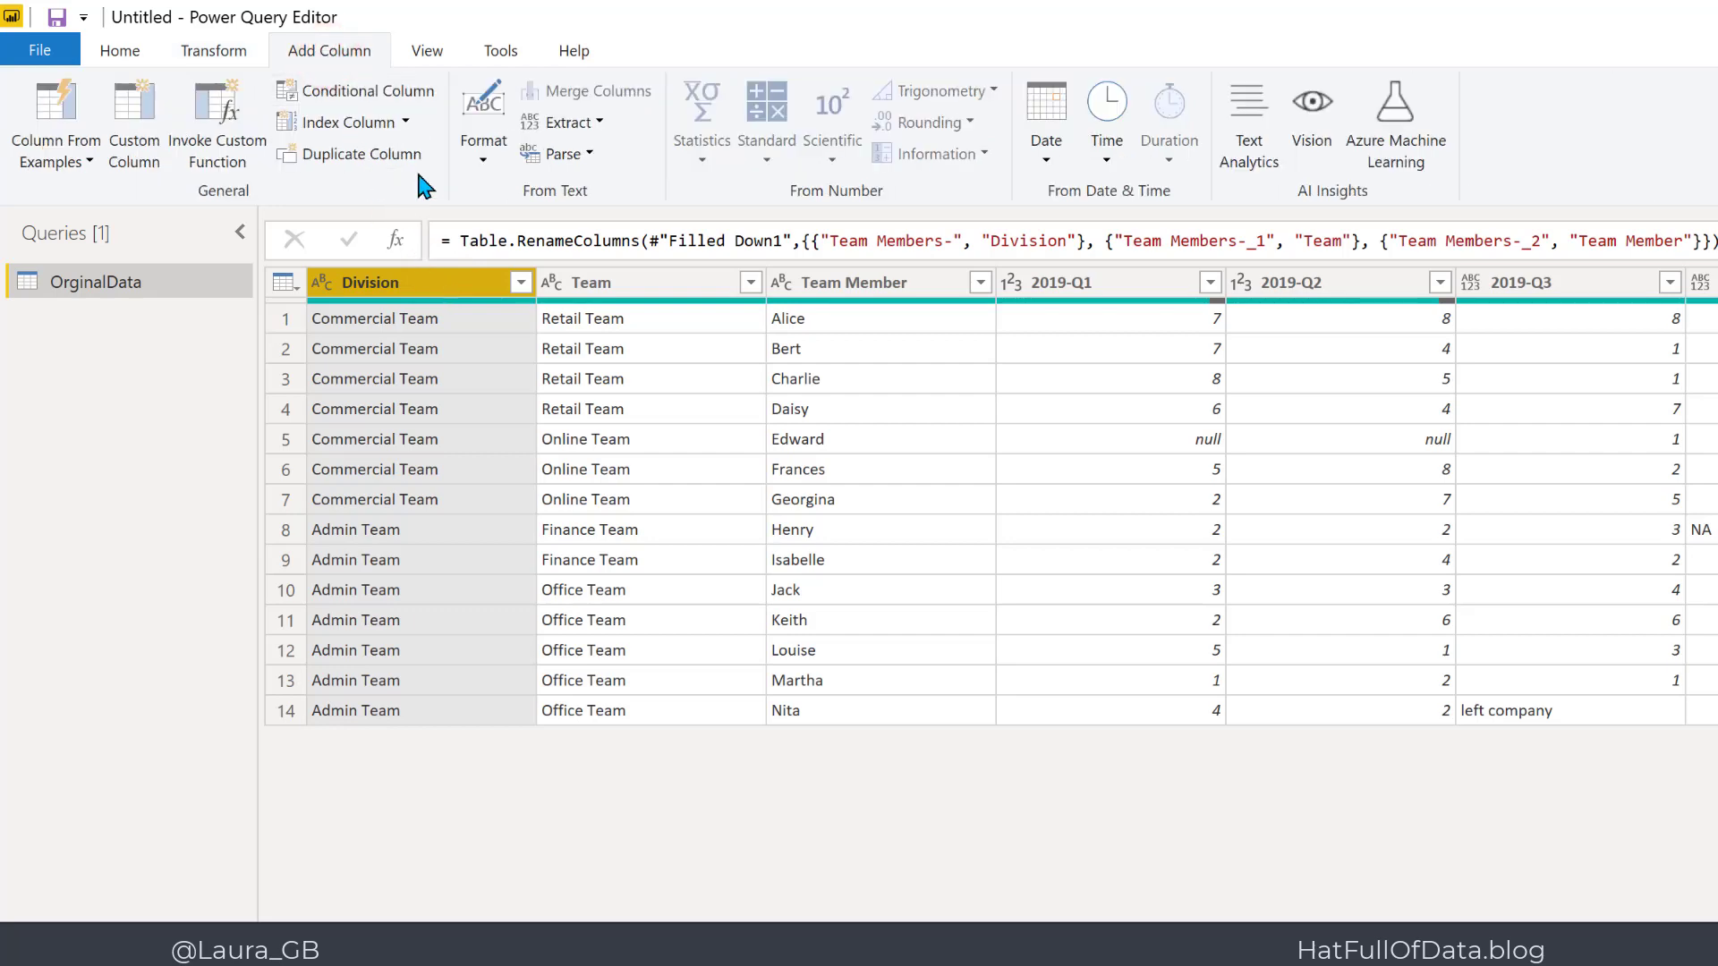
{"action": "left_click", "coordinate": [406, 122]}
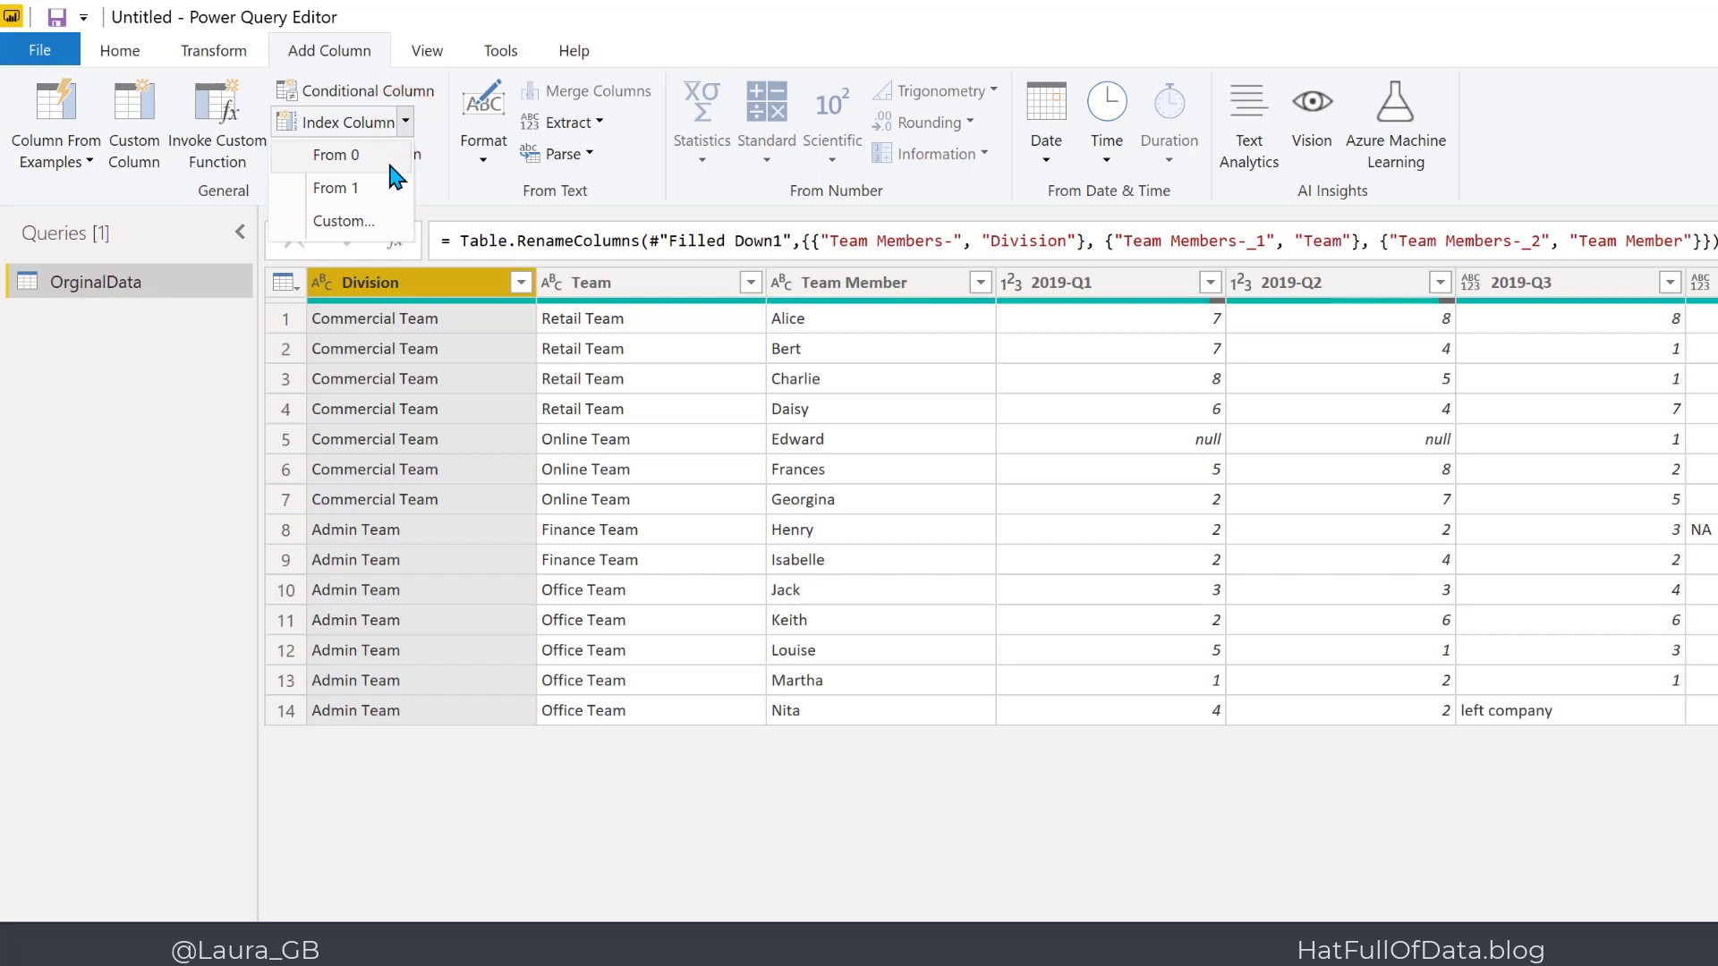
{"action": "left_click", "coordinate": [379, 183]}
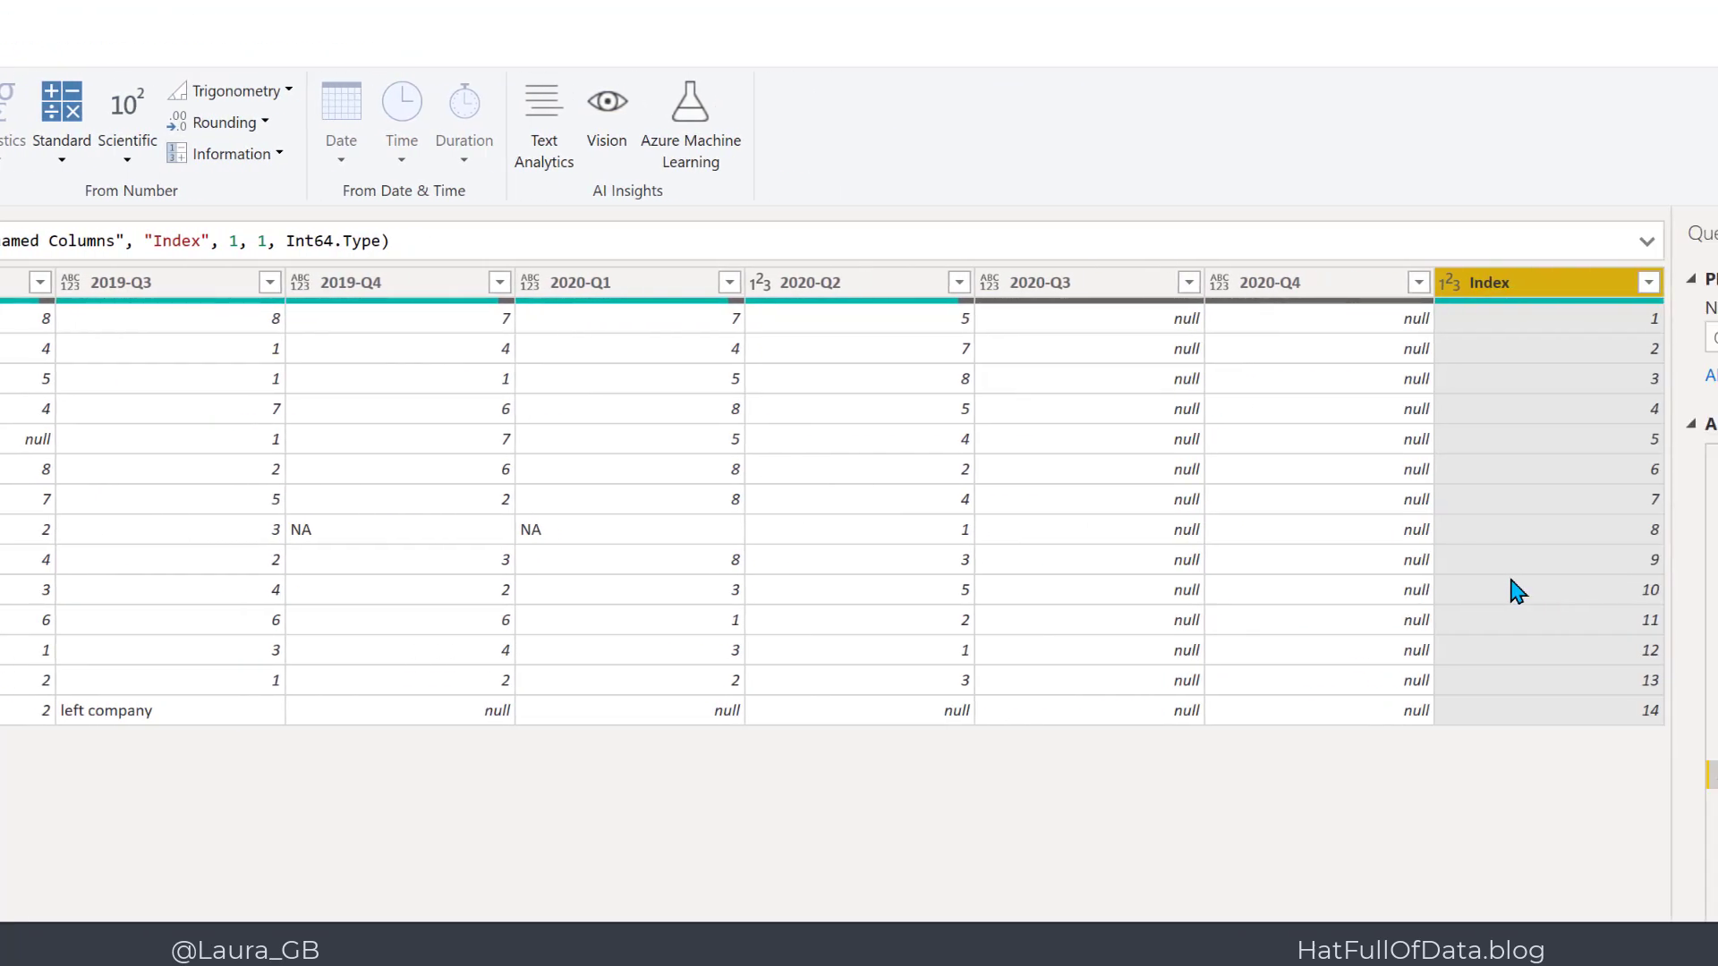
{"action": "double_click", "coordinate": [1539, 283]}
{"action": "type", "text": "MemberID"}
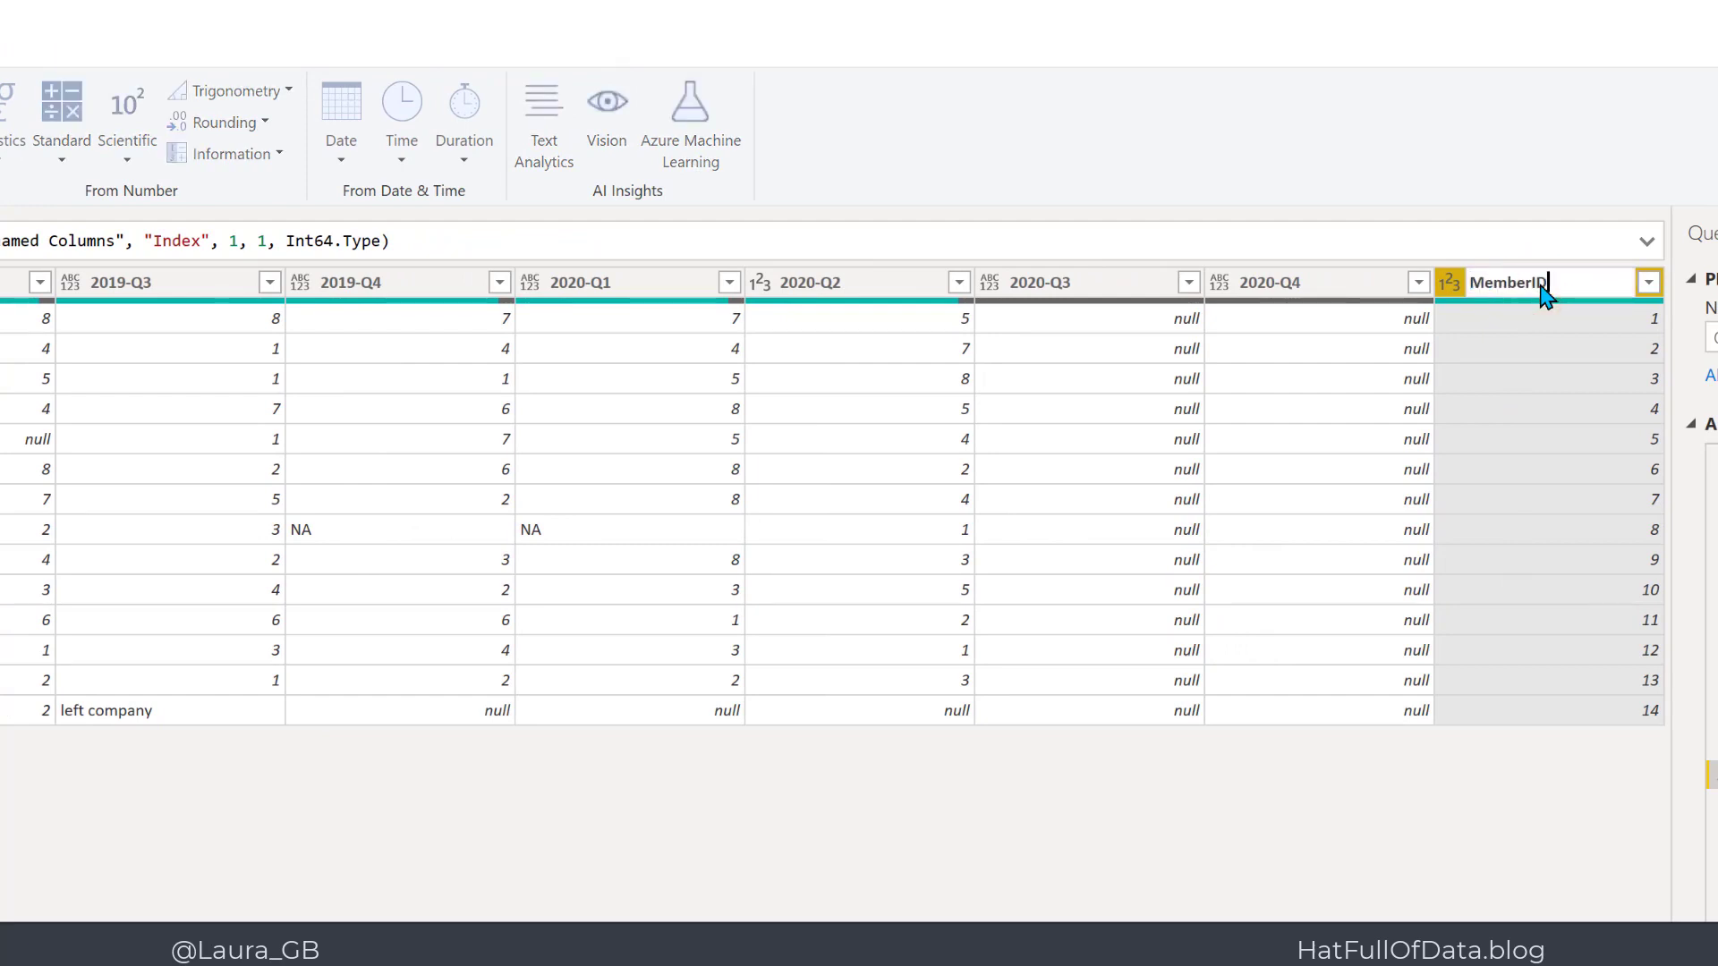
{"action": "key", "text": "Return"}
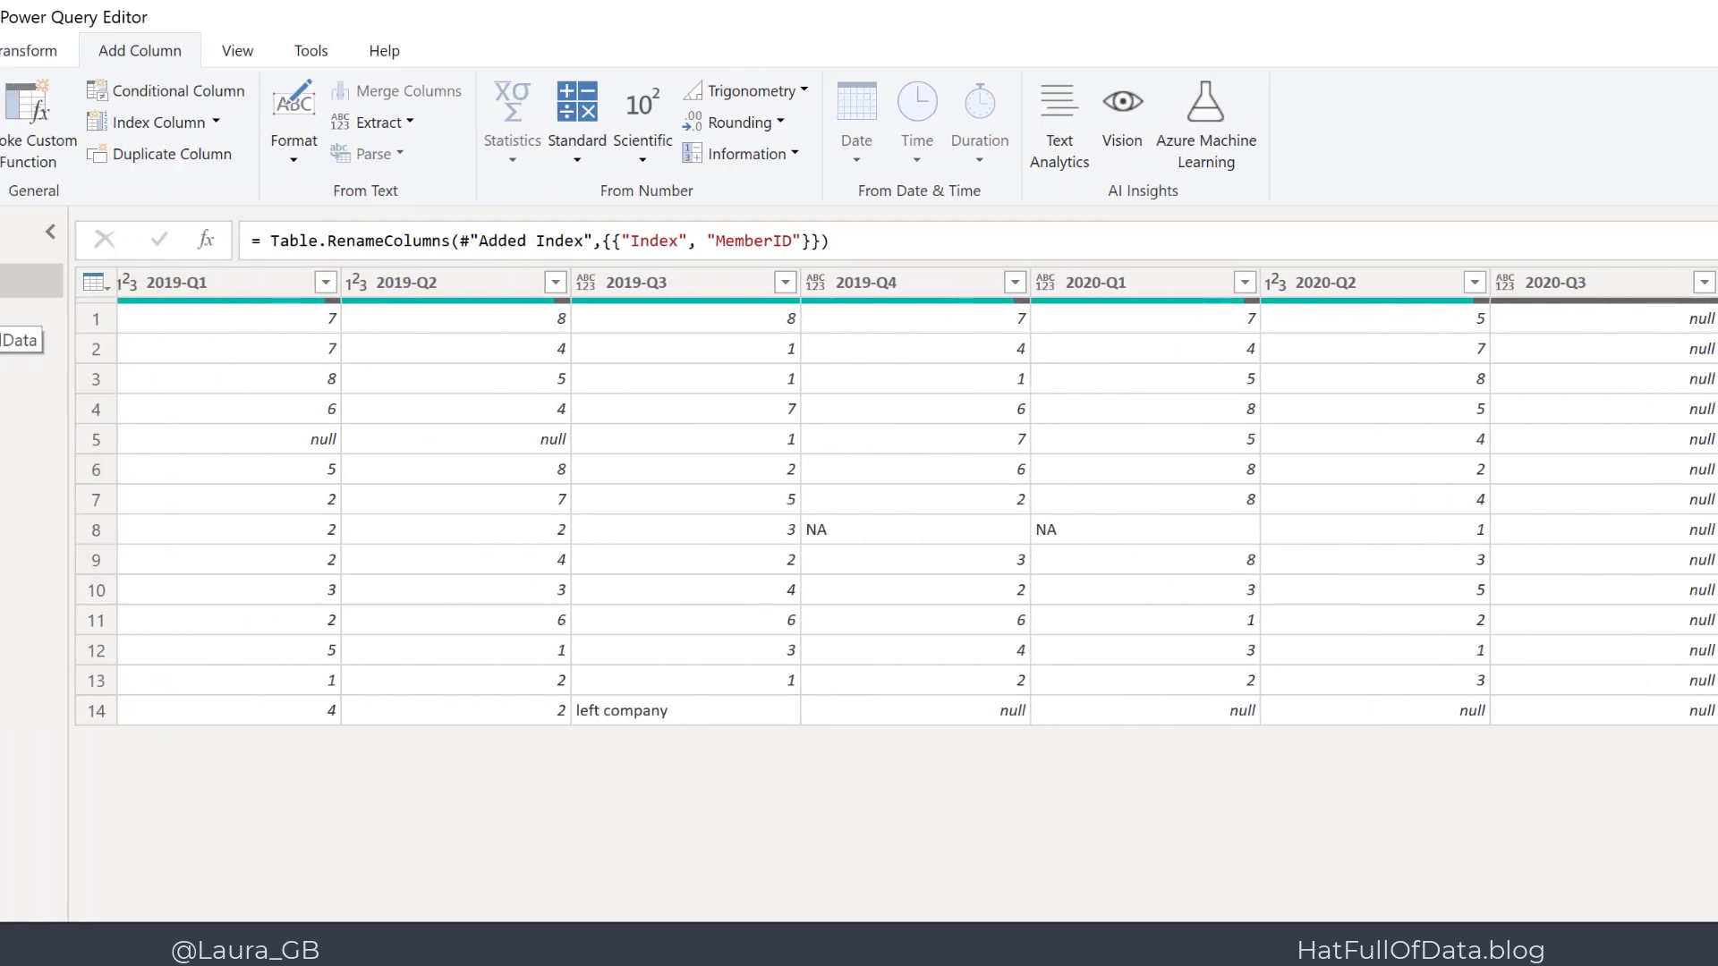
Create a new query that references OrginalData.
{"action": "right_click", "coordinate": [136, 289]}
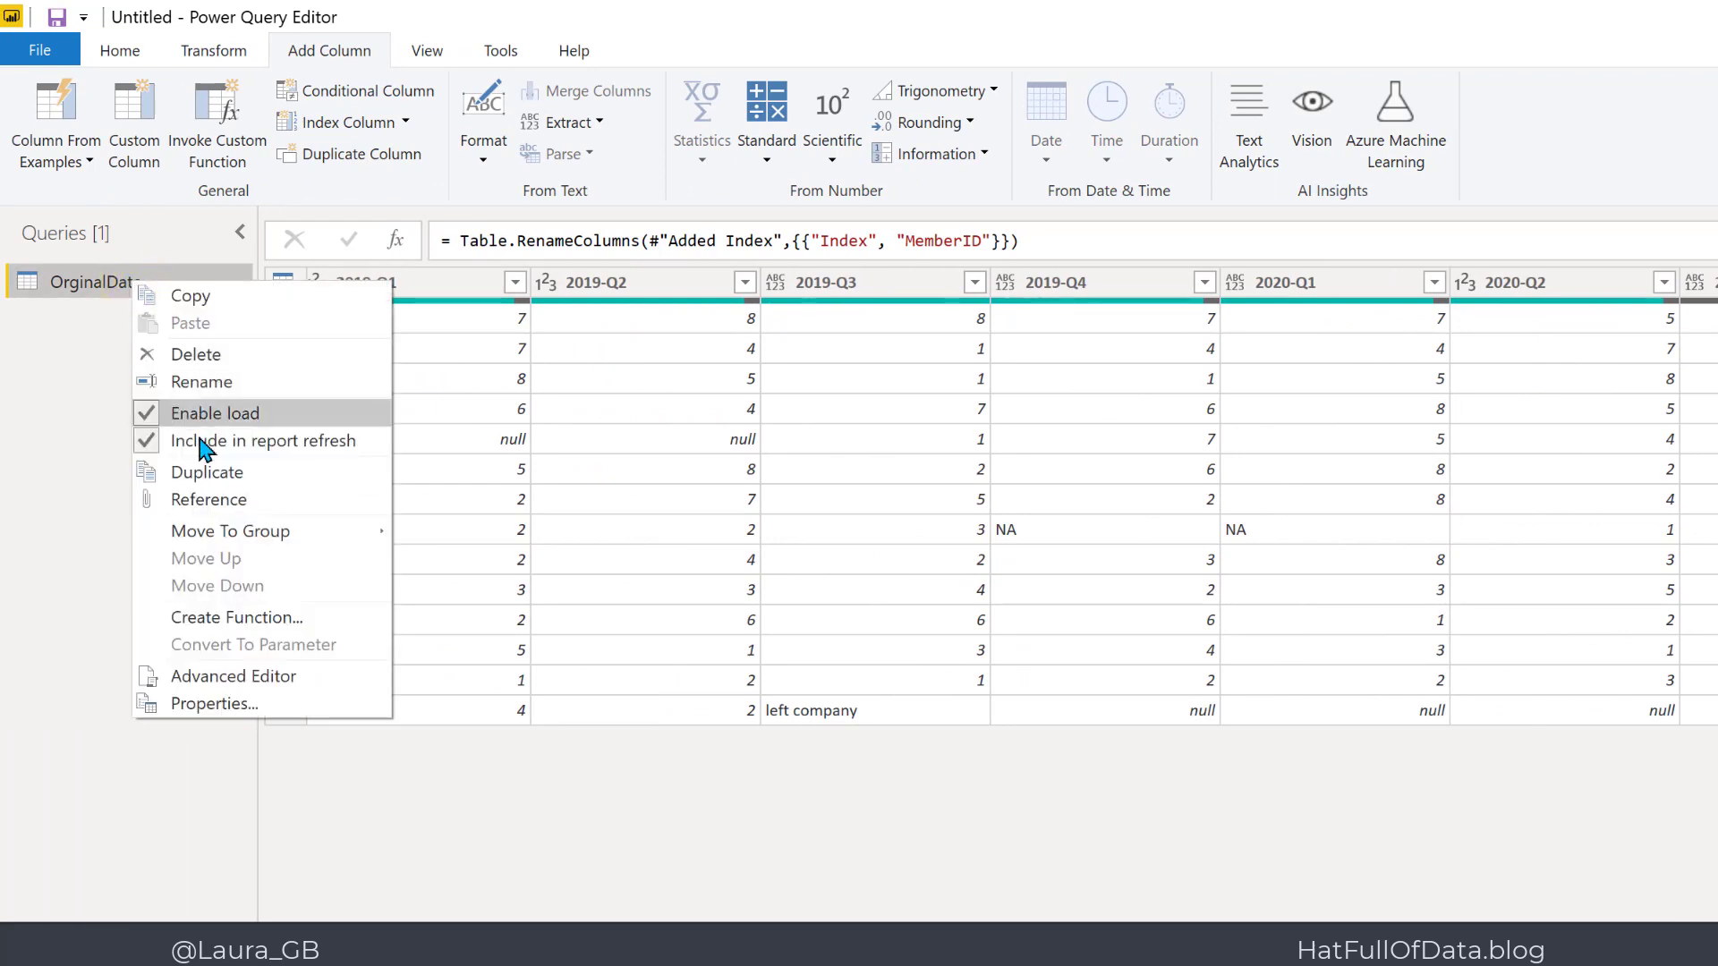
{"action": "left_click", "coordinate": [209, 501]}
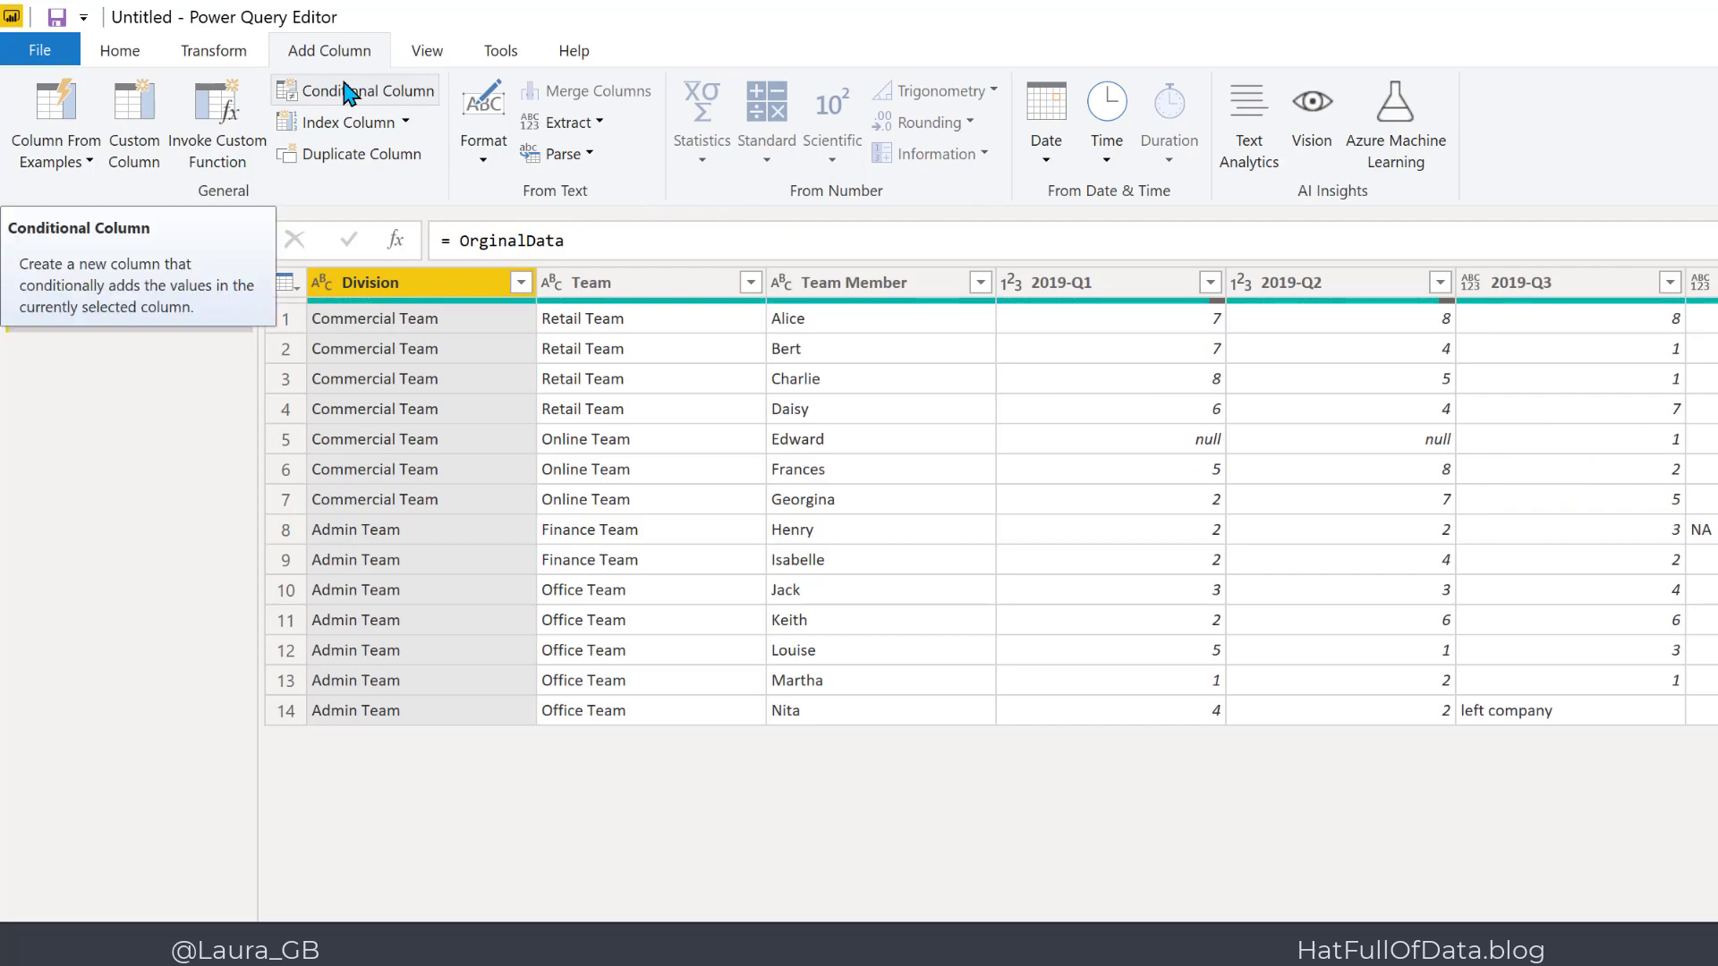
Keep only the Division, Team, Team Member and MemberID columns in the Team Members query.
{"action": "left_click", "coordinate": [117, 49]}
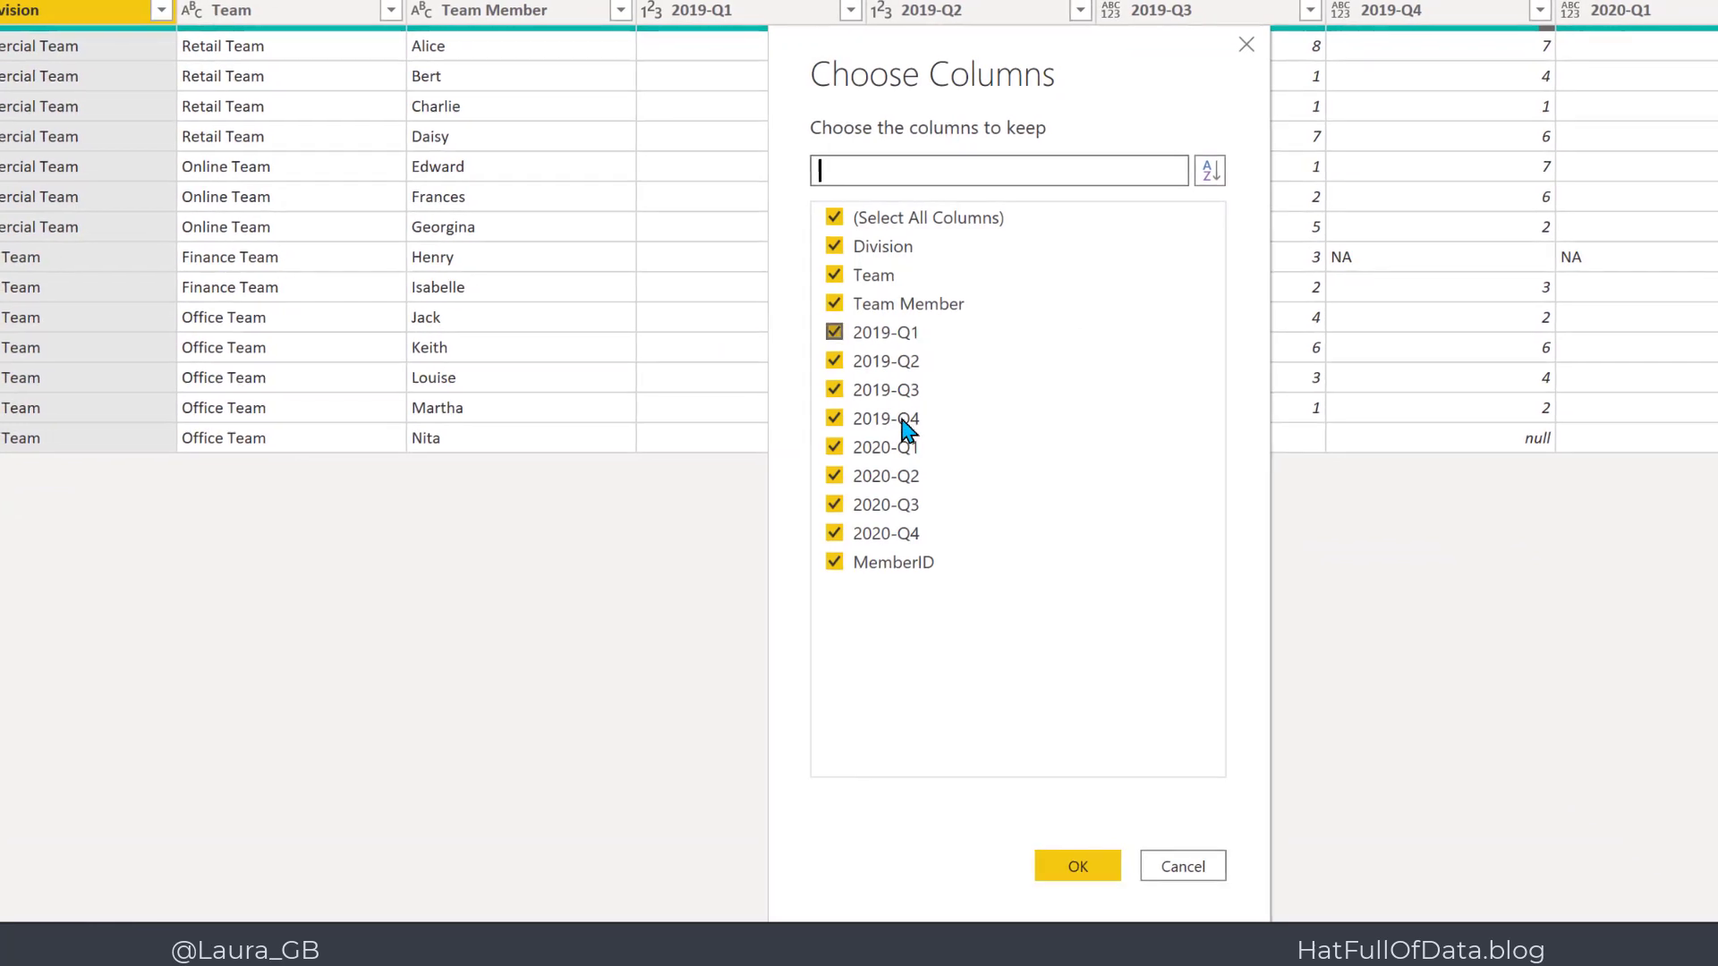
{"action": "left_click", "coordinate": [730, 223]}
{"action": "left_click", "coordinate": [730, 252]}
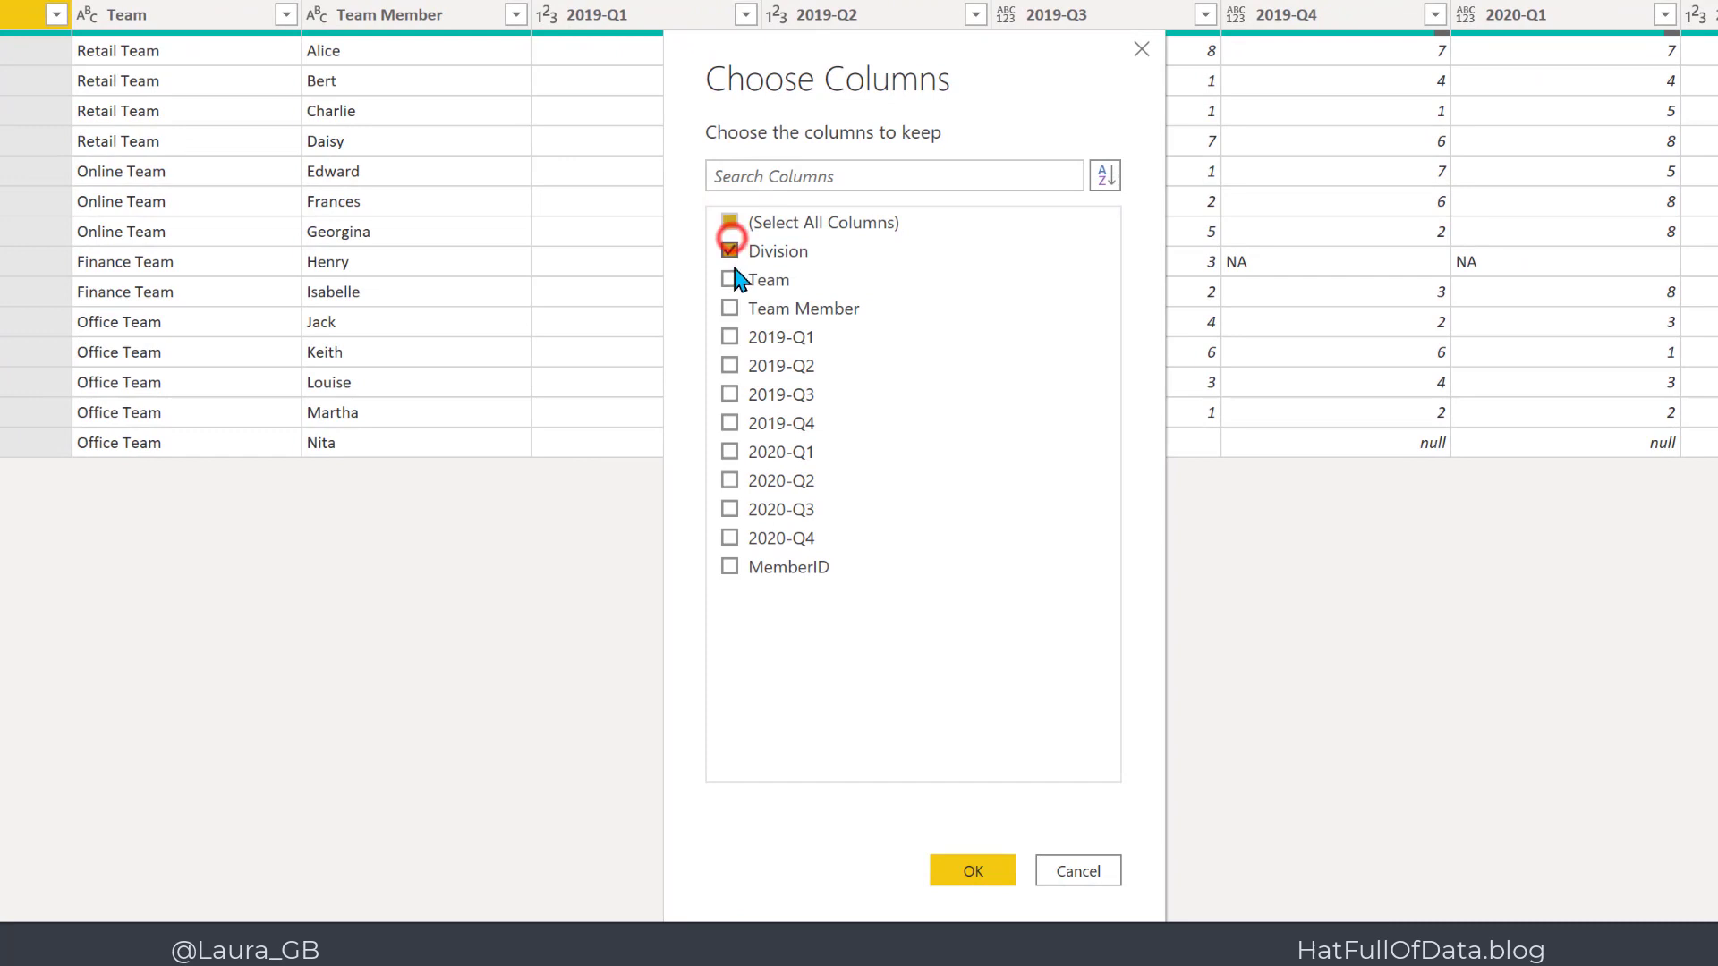
{"action": "left_click", "coordinate": [731, 280]}
{"action": "left_click", "coordinate": [732, 309]}
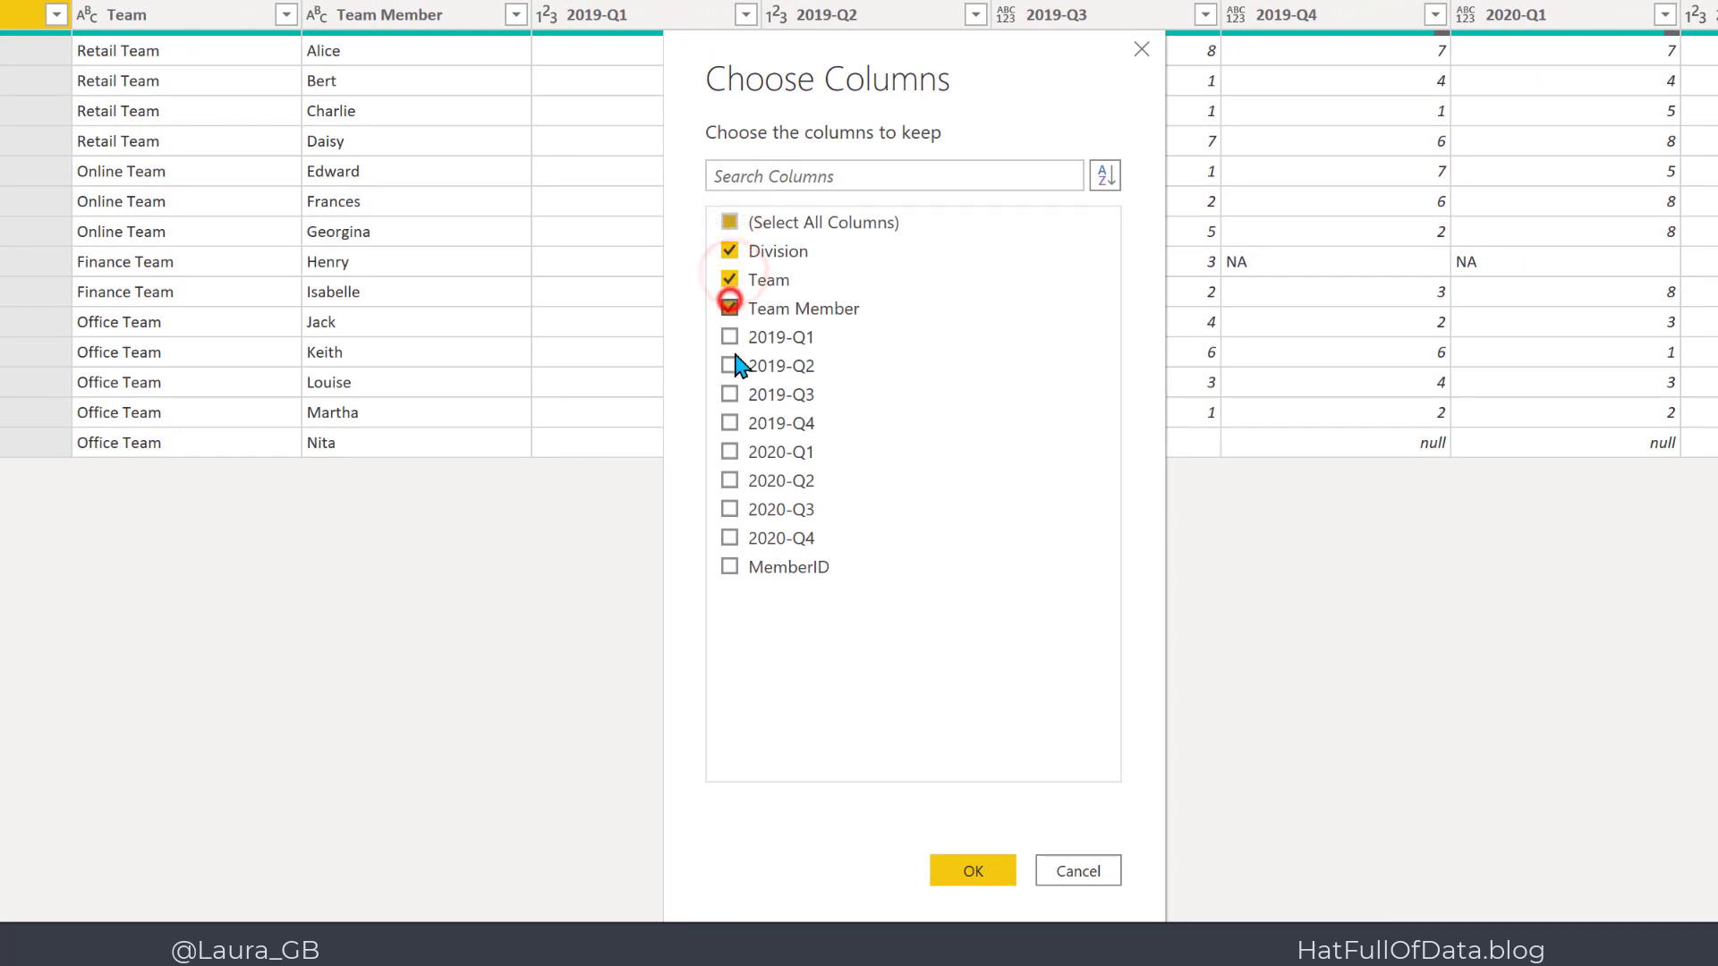
{"action": "left_click", "coordinate": [730, 568]}
{"action": "left_click", "coordinate": [998, 877]}
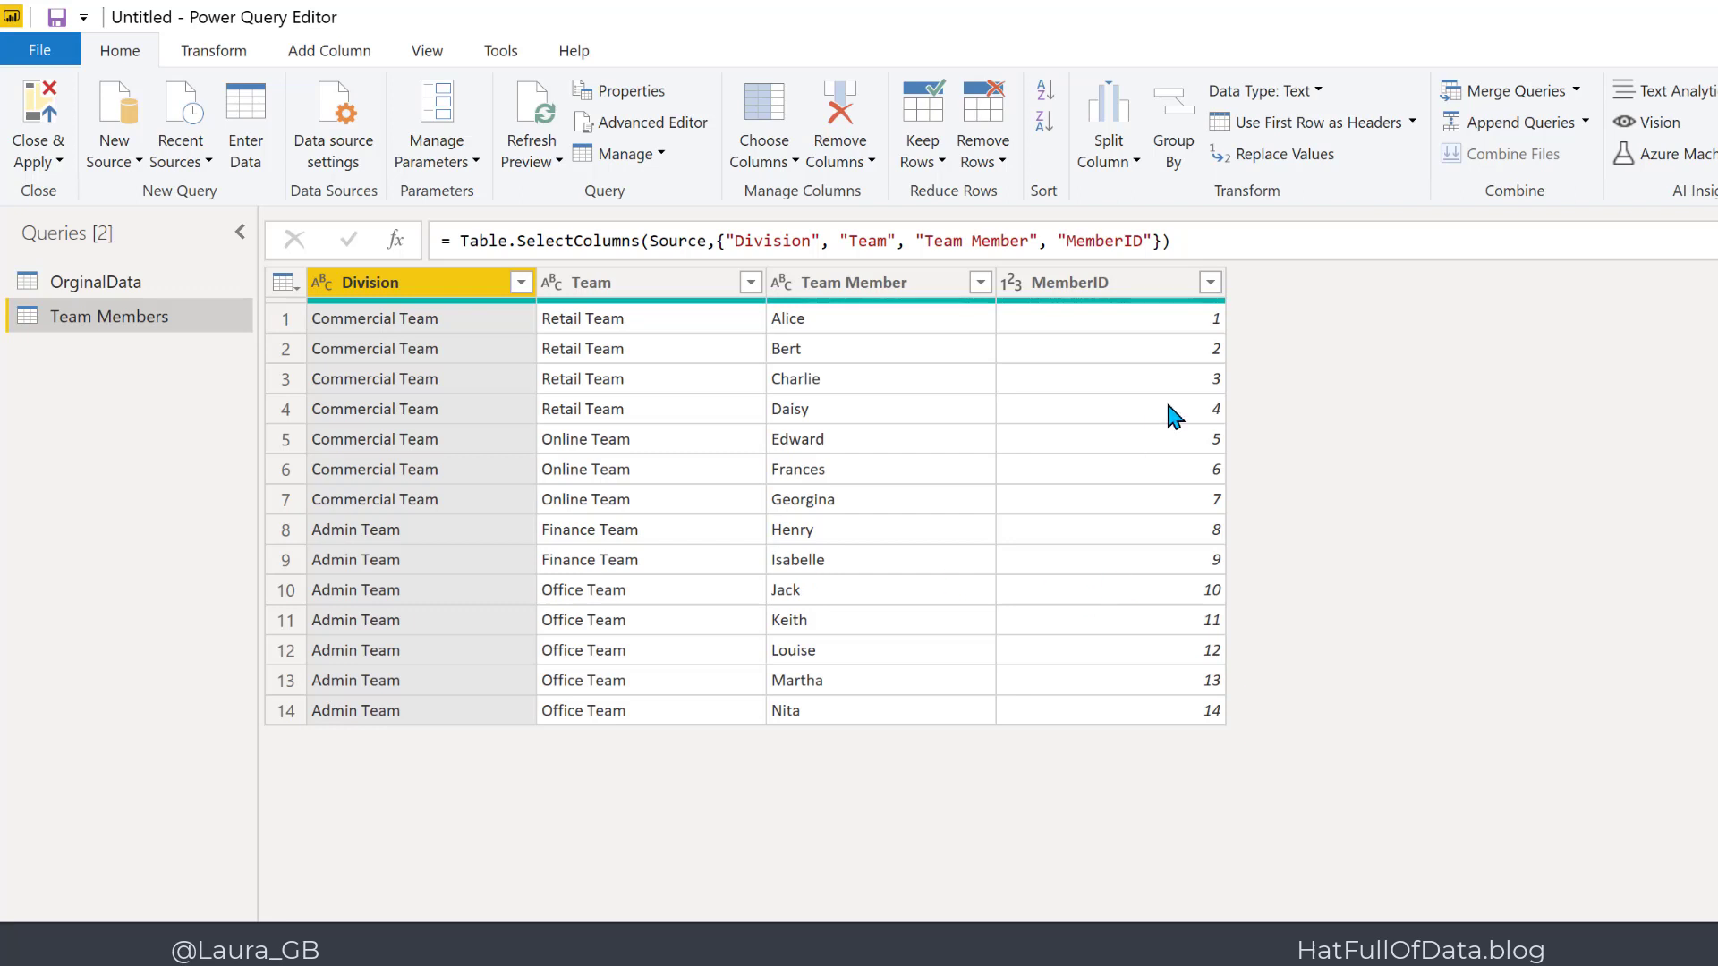
Edit the Table.SelectColumns formula so "MemberID" comes first in the column list, before "Division".
{"action": "left_click", "coordinate": [1045, 242]}
{"action": "left_click_drag", "start_coordinate": [1049, 241], "coordinate": [1152, 241]}
{"action": "key", "text": "ctrl+c"}
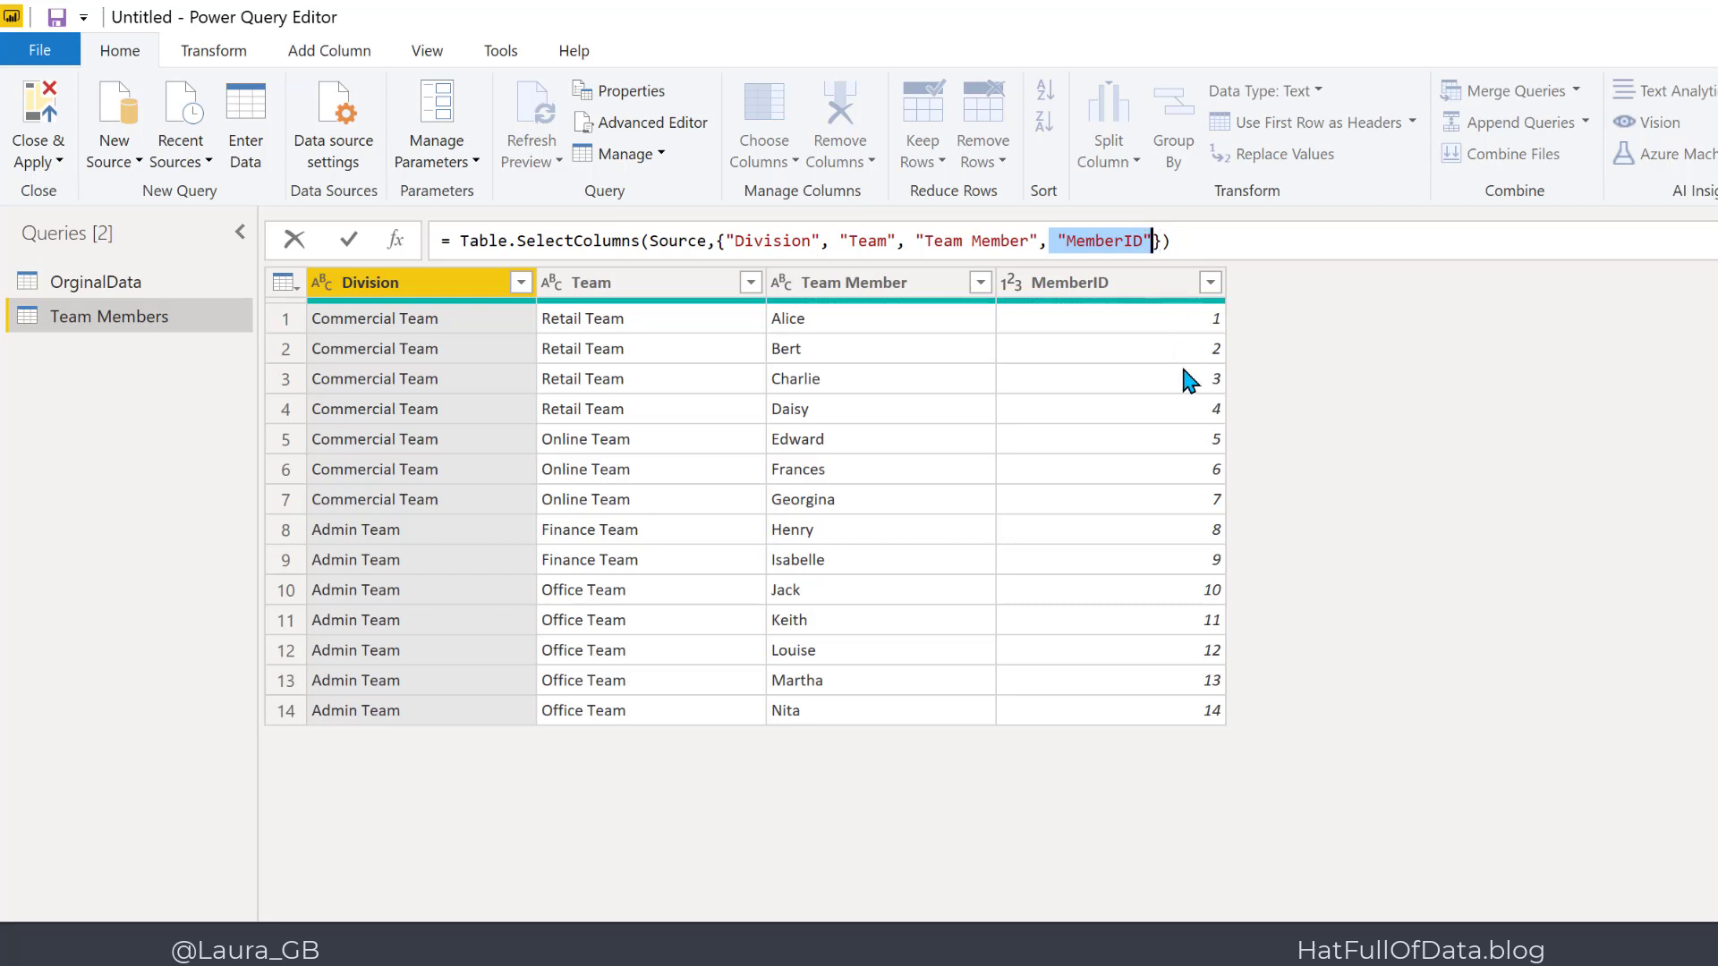
{"action": "key", "text": "BackSpace"}
{"action": "key", "text": "BackSpace"}
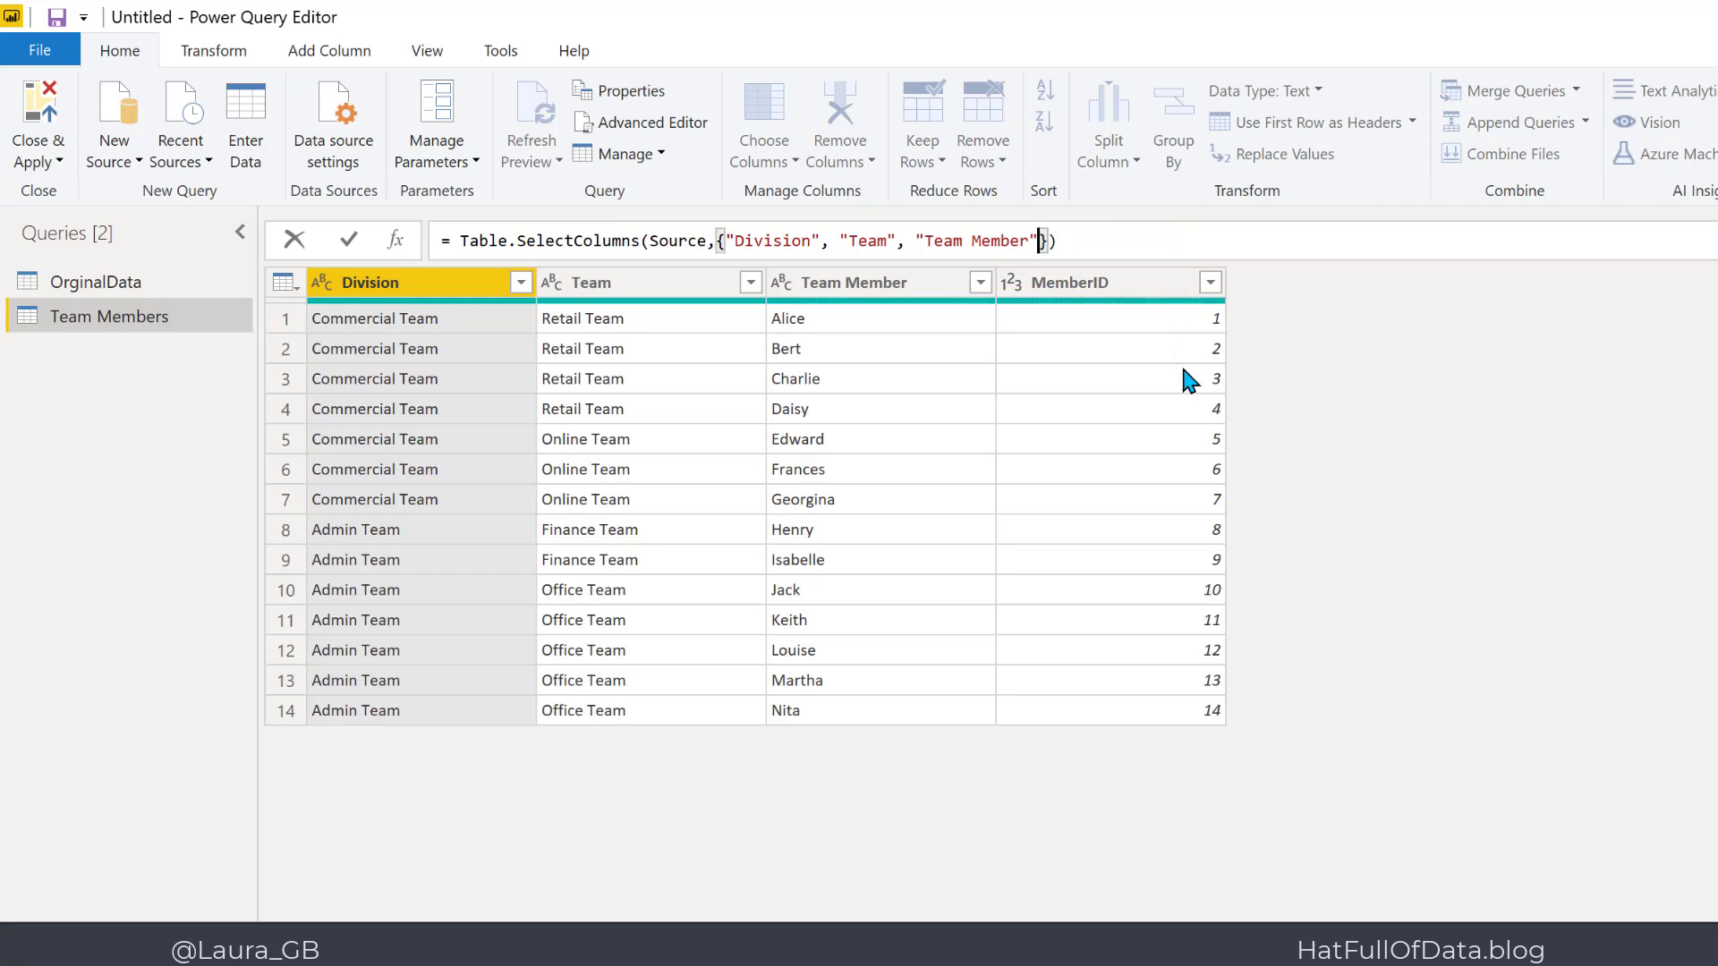
{"action": "key", "text": "ctrl+Left"}
{"action": "key", "text": "ctrl+Left"}
{"action": "key", "text": "ctrl+Left"}
{"action": "key", "text": "ctrl+Left"}
{"action": "key", "text": "ctrl+Left"}
{"action": "key", "text": "Right"}
{"action": "key", "text": "Right"}
{"action": "key", "text": "ctrl+v"}
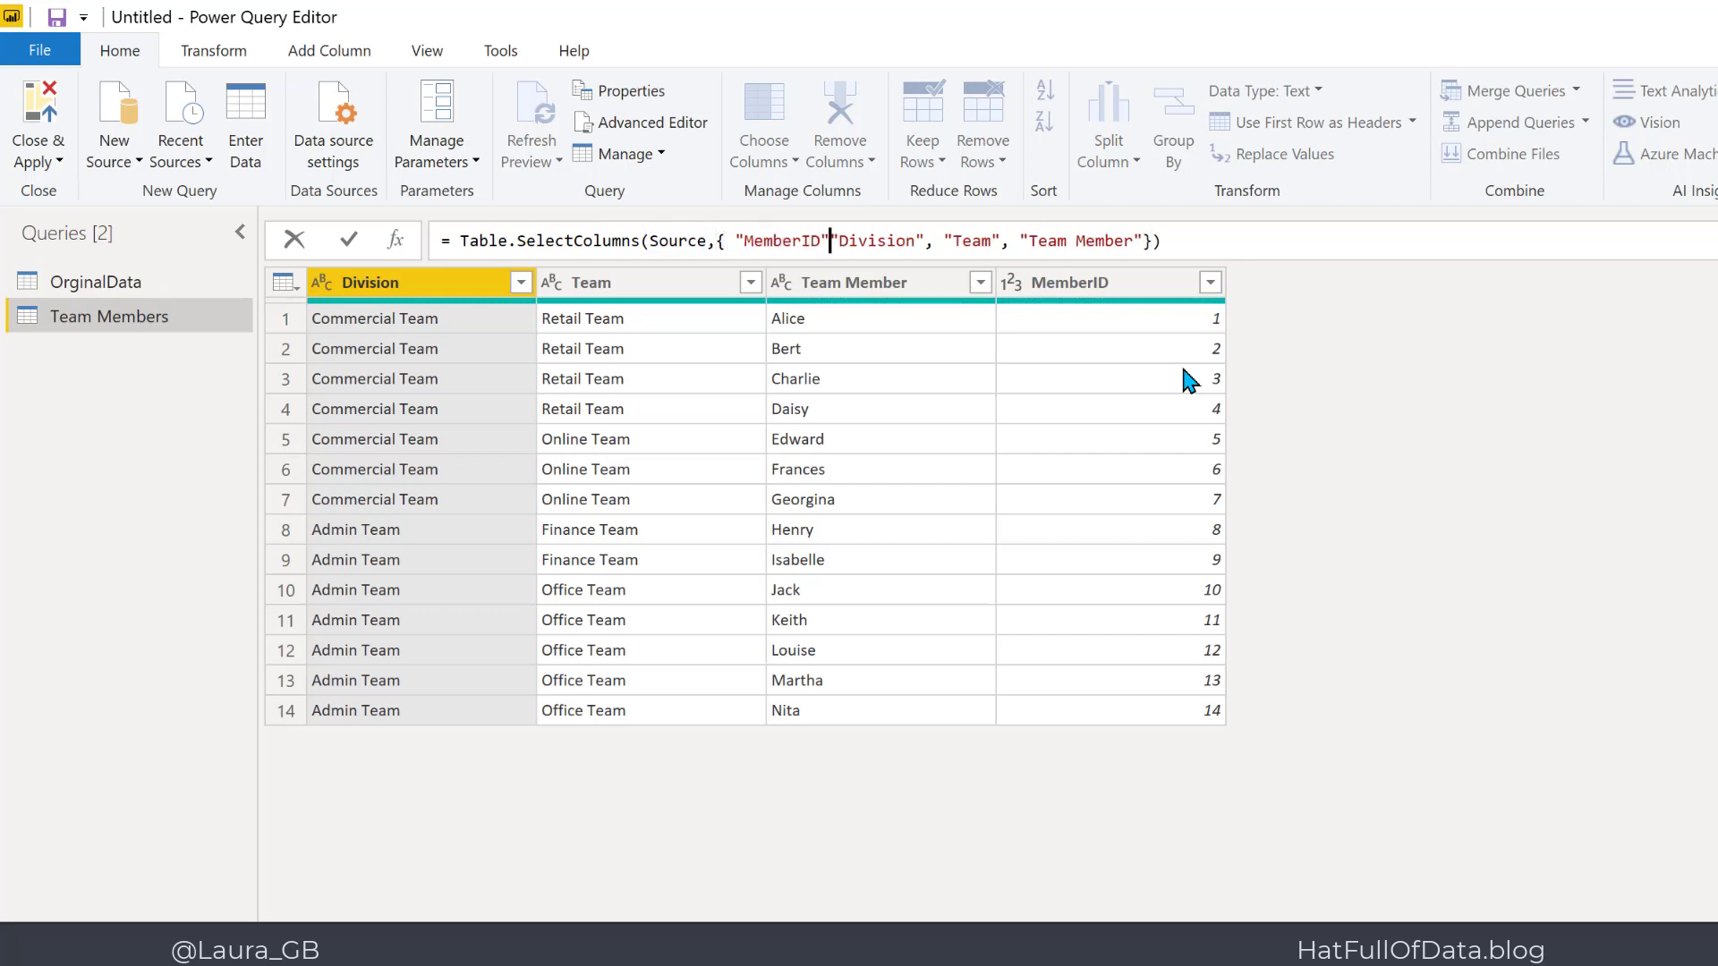
{"action": "type", "text": ","}
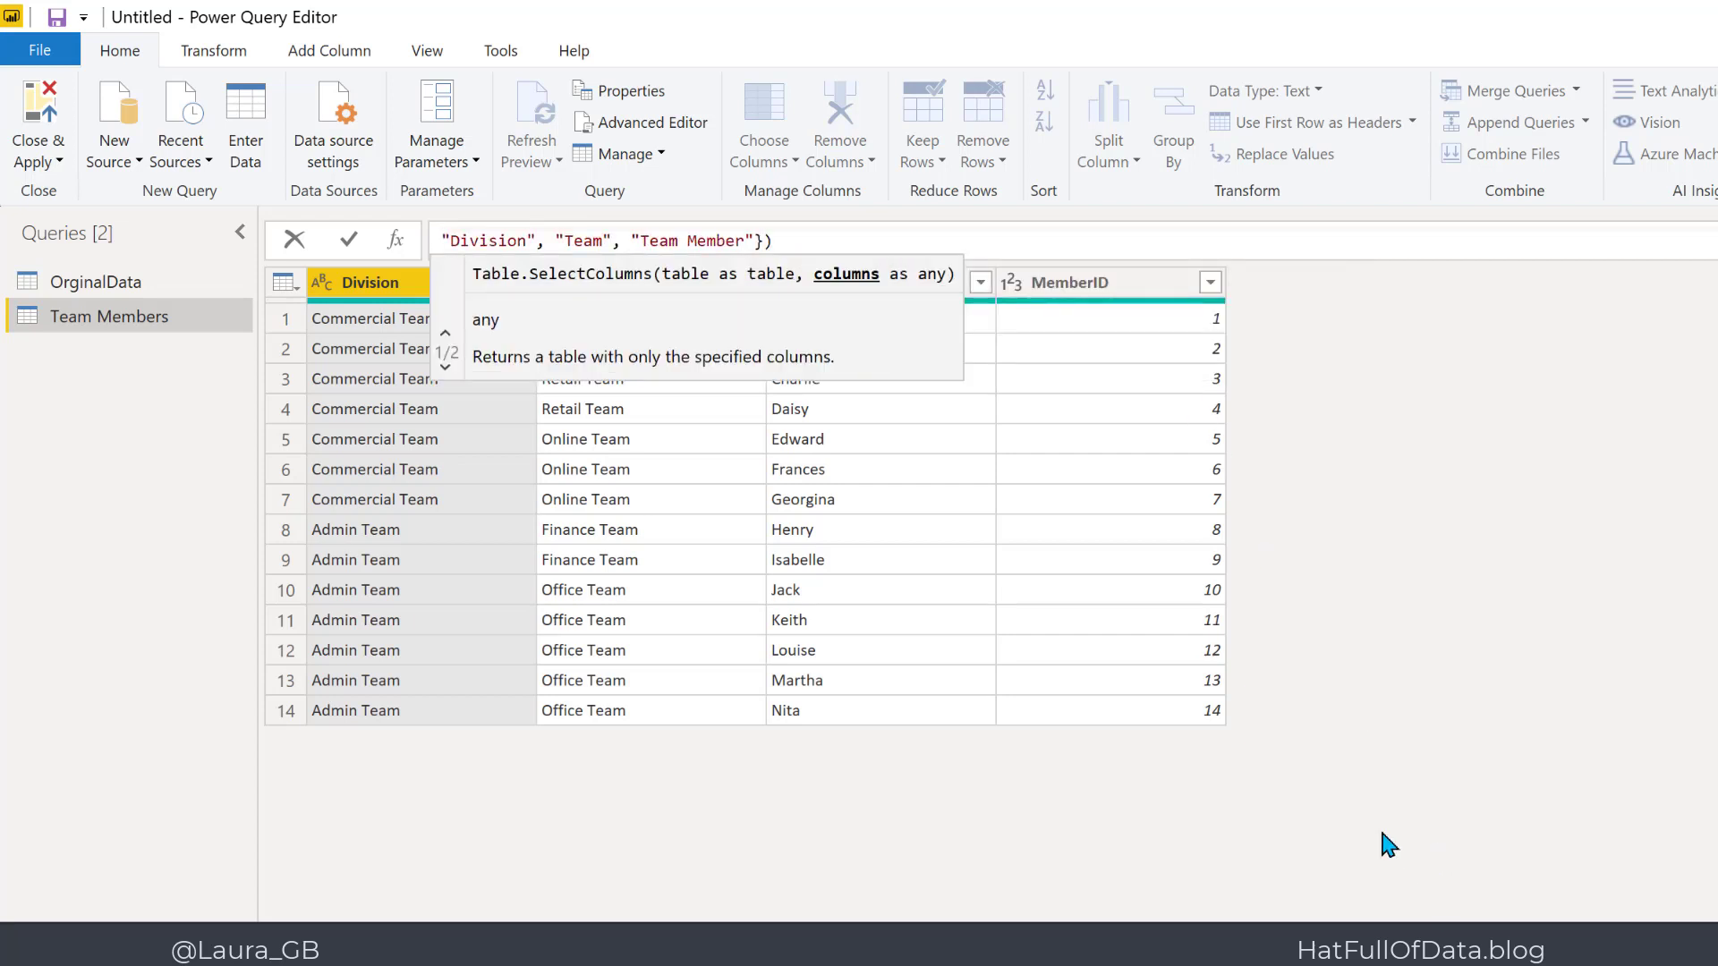
{"action": "key", "text": "Return"}
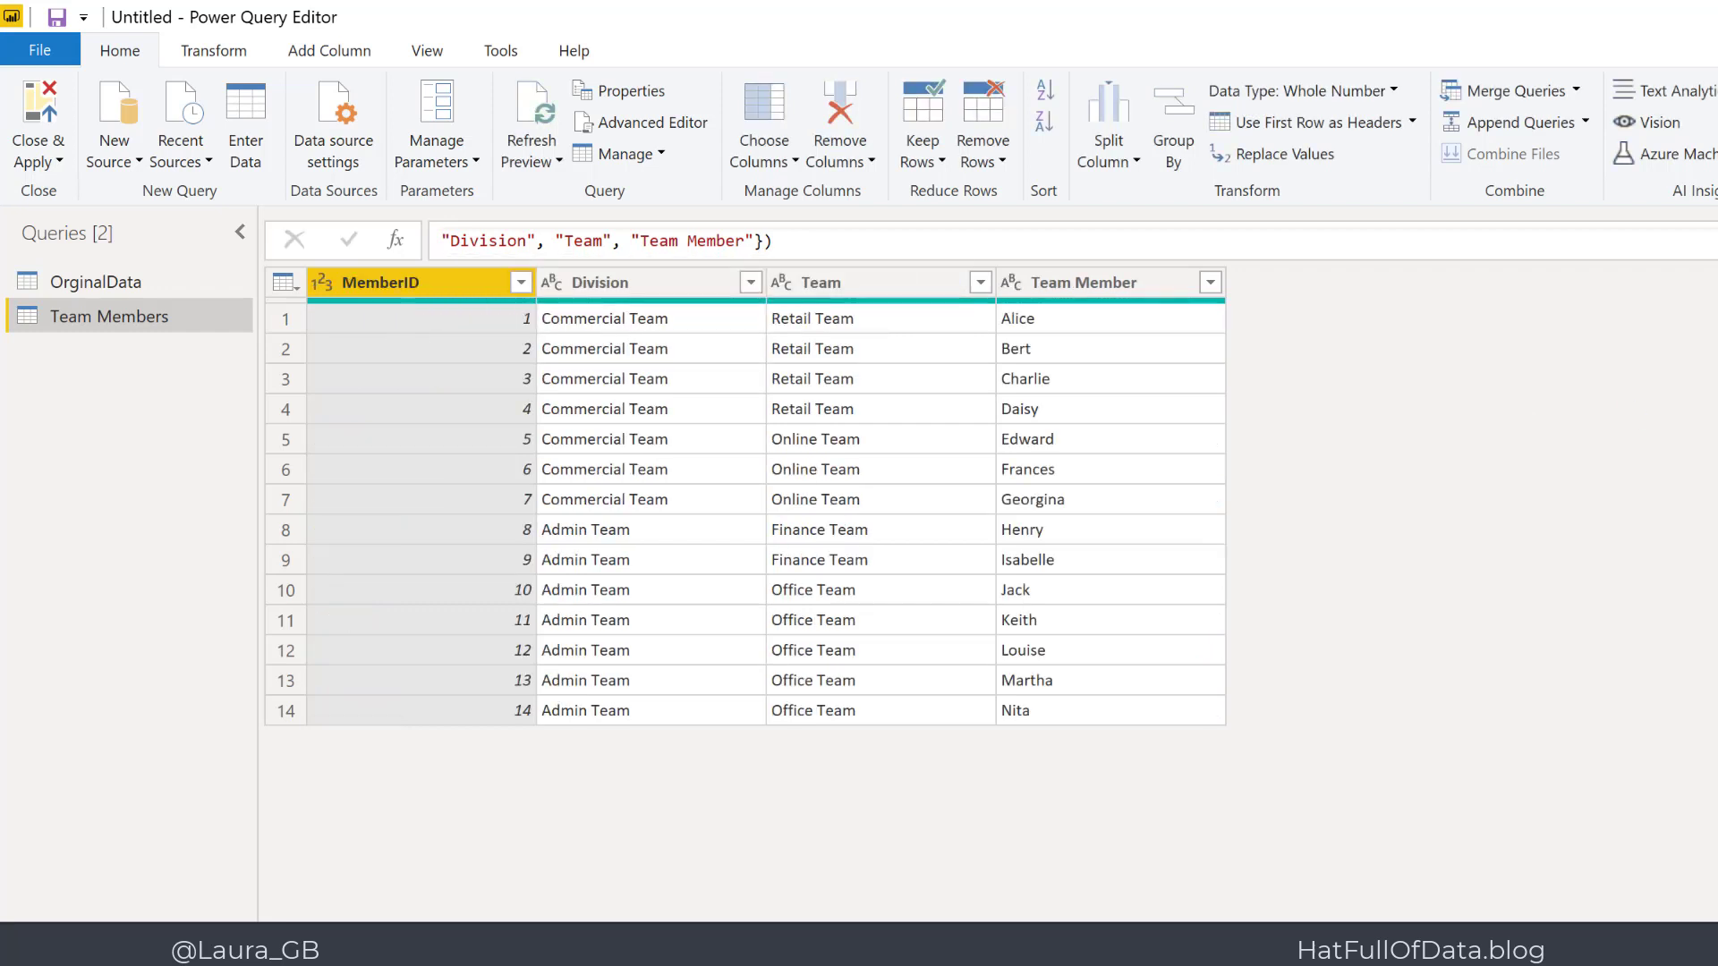
Remove the line break after "MemberID" in the Table.SelectColumns formula so it sits on one line.
{"action": "left_click", "coordinate": [1226, 259]}
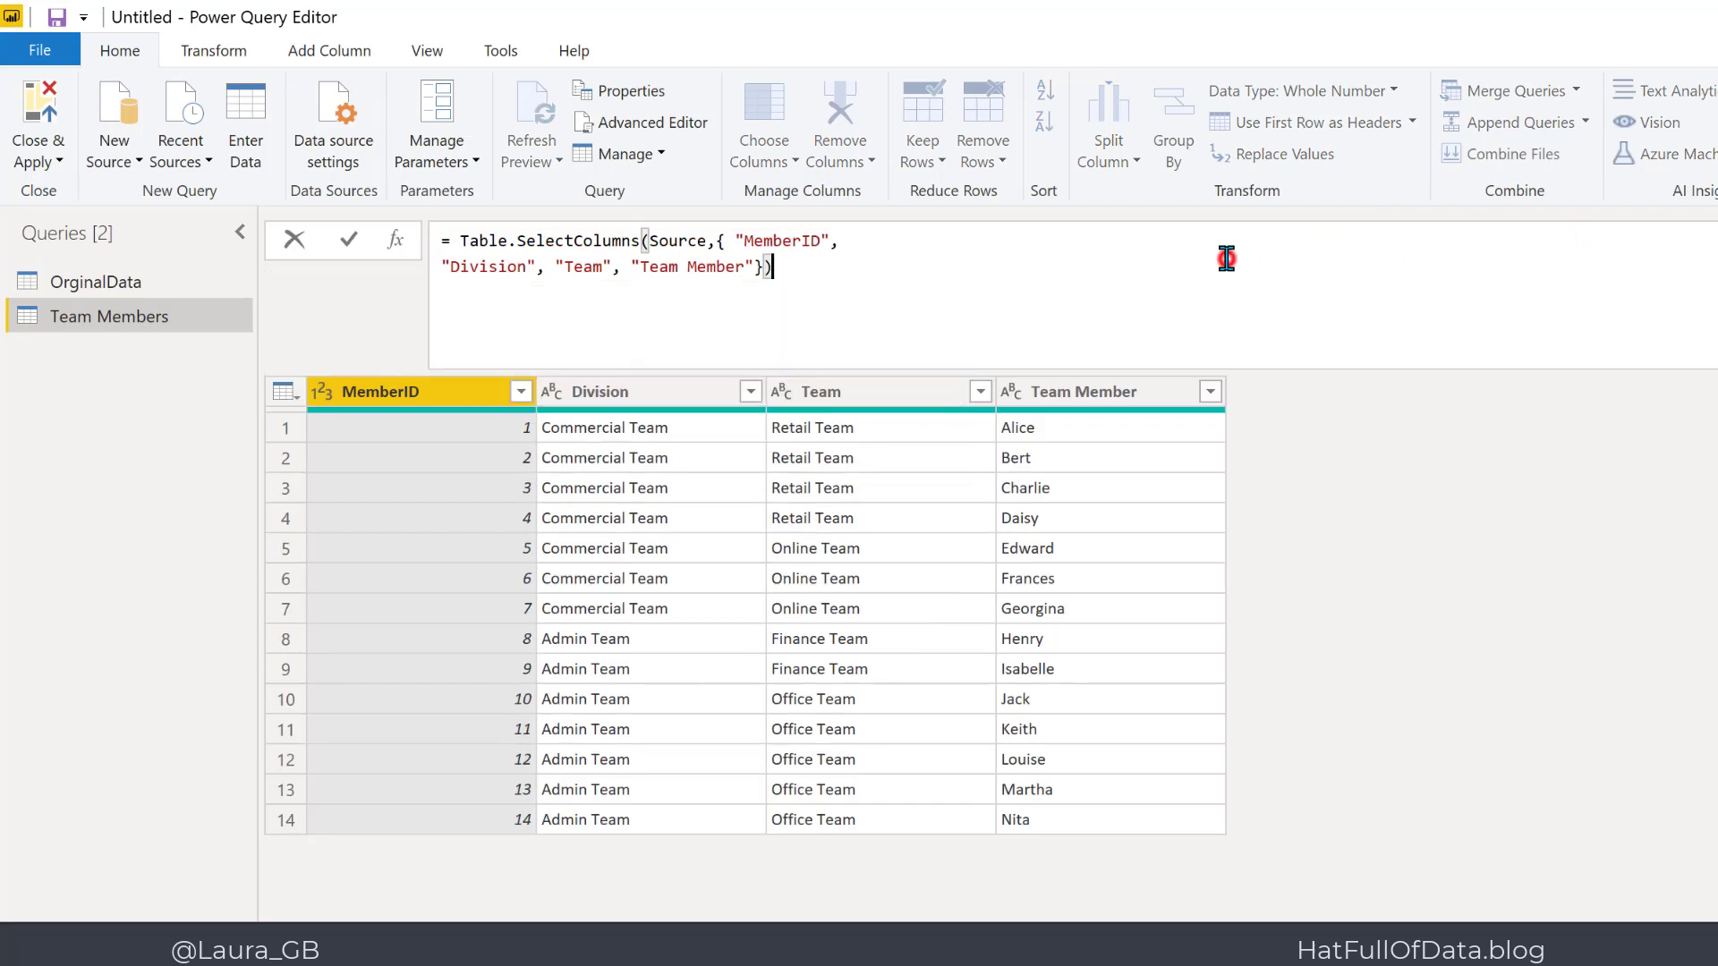
{"action": "left_click", "coordinate": [1128, 244]}
{"action": "key", "text": "Delete"}
{"action": "left_click", "coordinate": [1251, 240]}
{"action": "key", "text": "Return"}
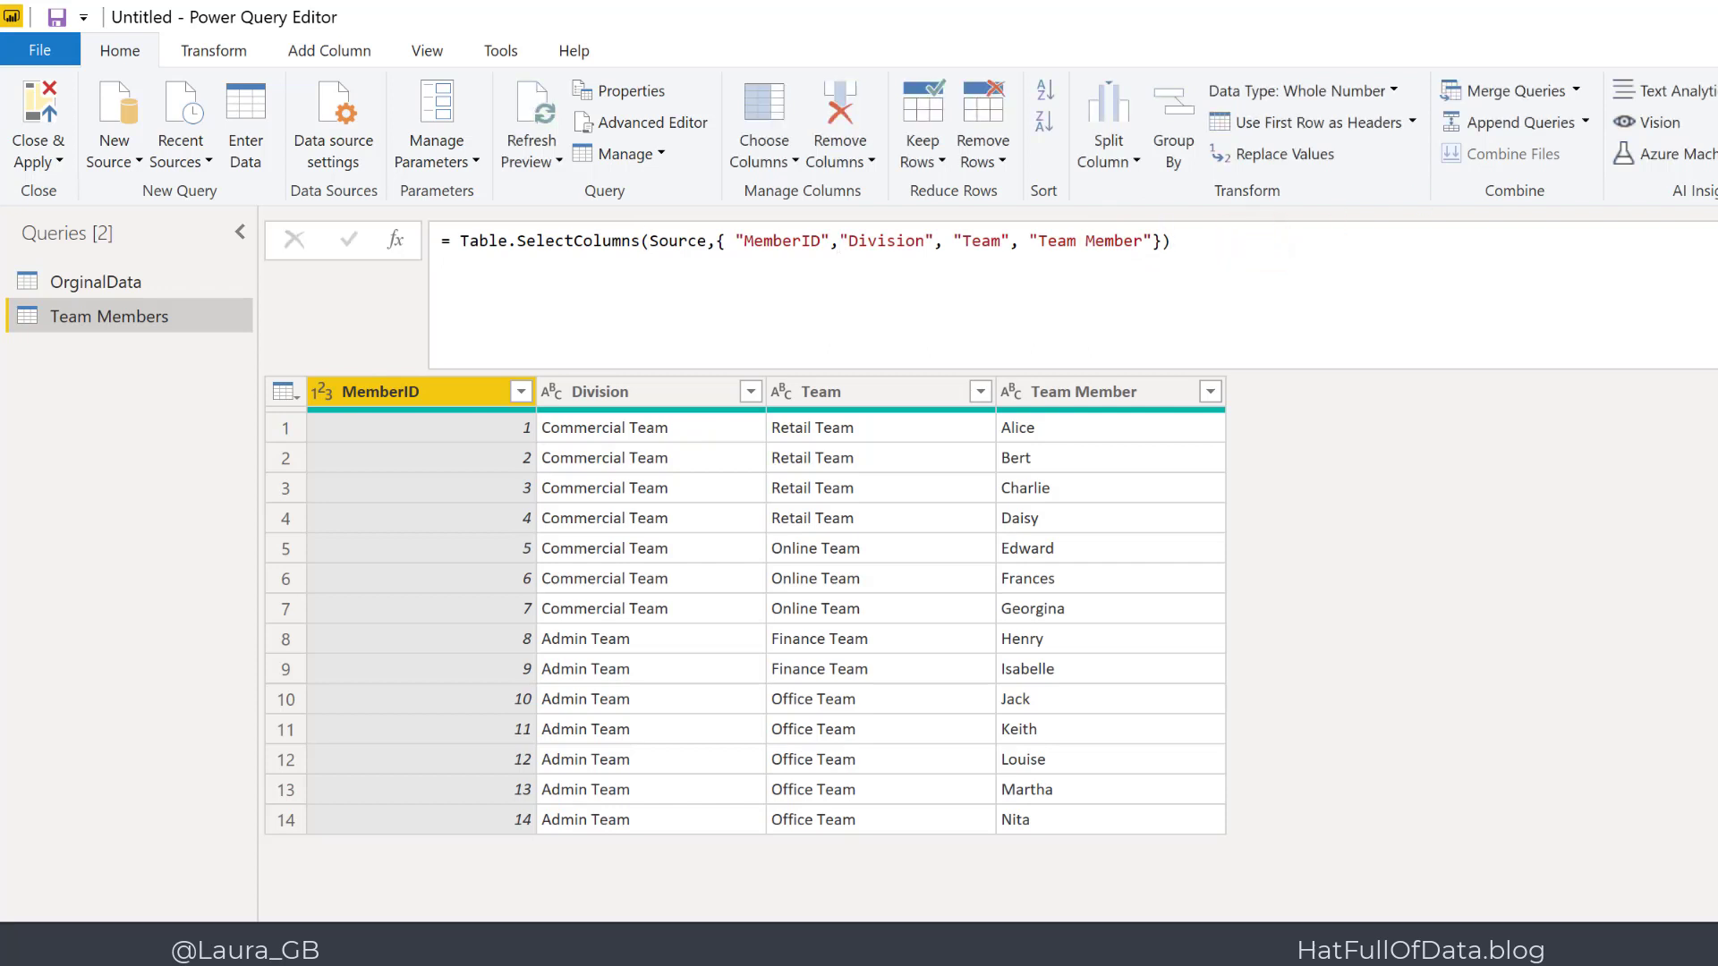
{"action": "left_click", "coordinate": [1172, 240]}
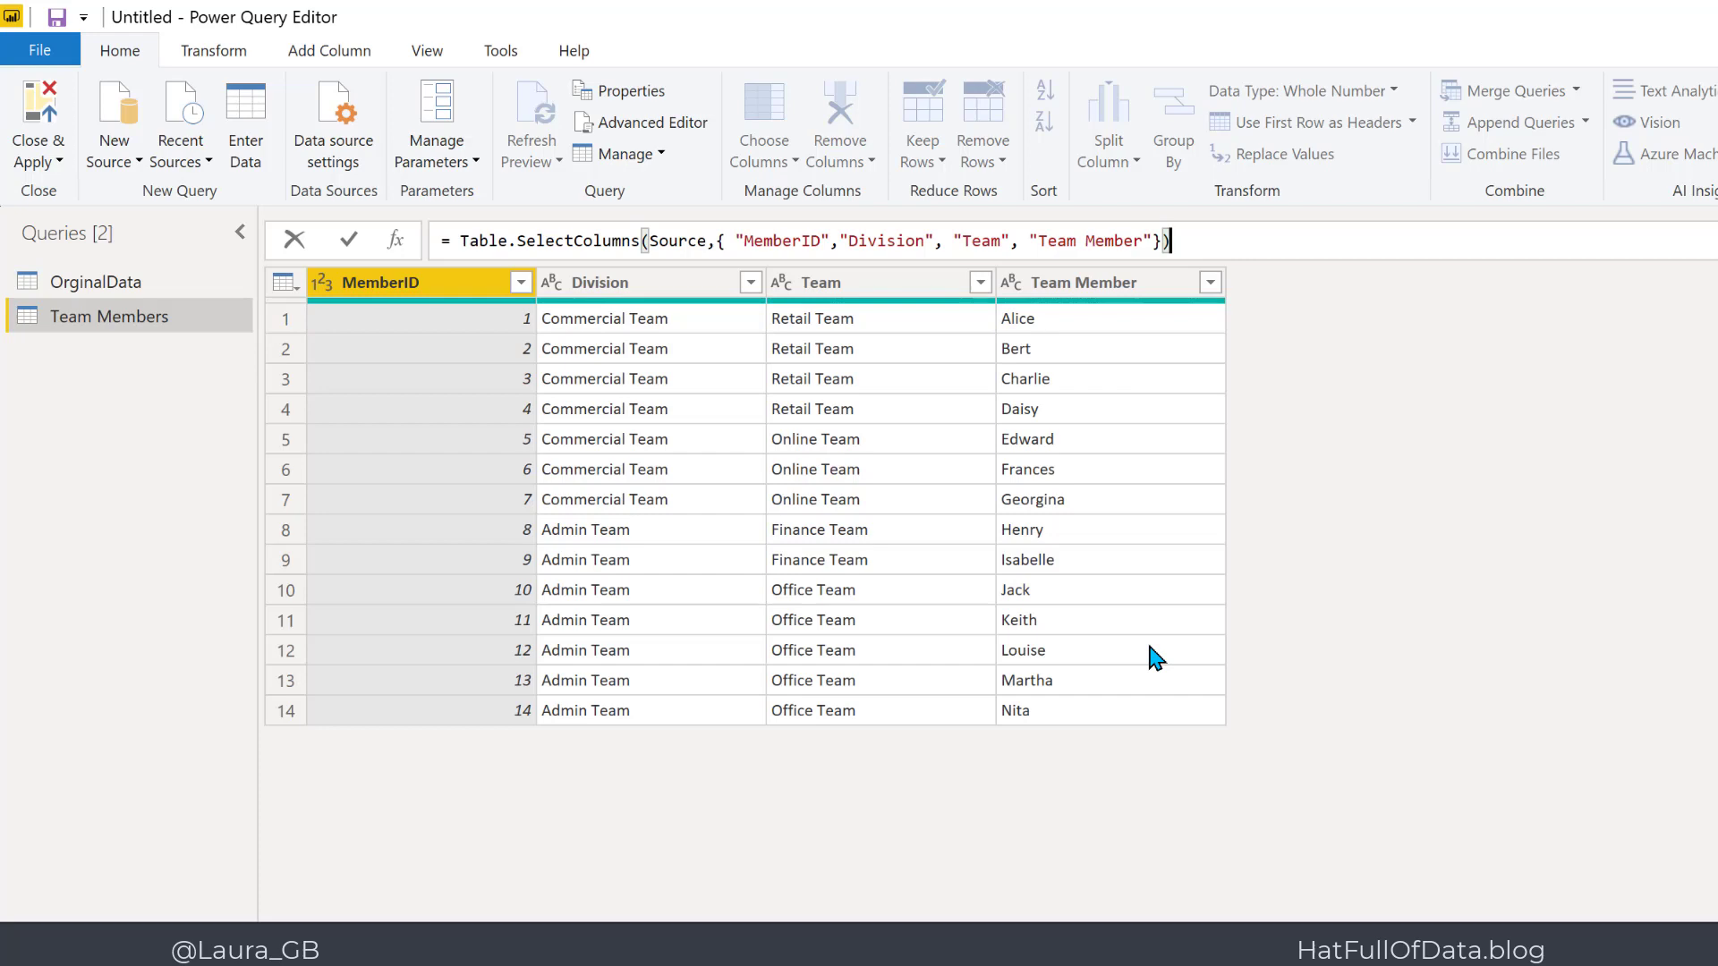
Create another query that references OrginalData and name it Scores.
{"action": "left_click", "coordinate": [125, 283]}
{"action": "left_click", "coordinate": [125, 283]}
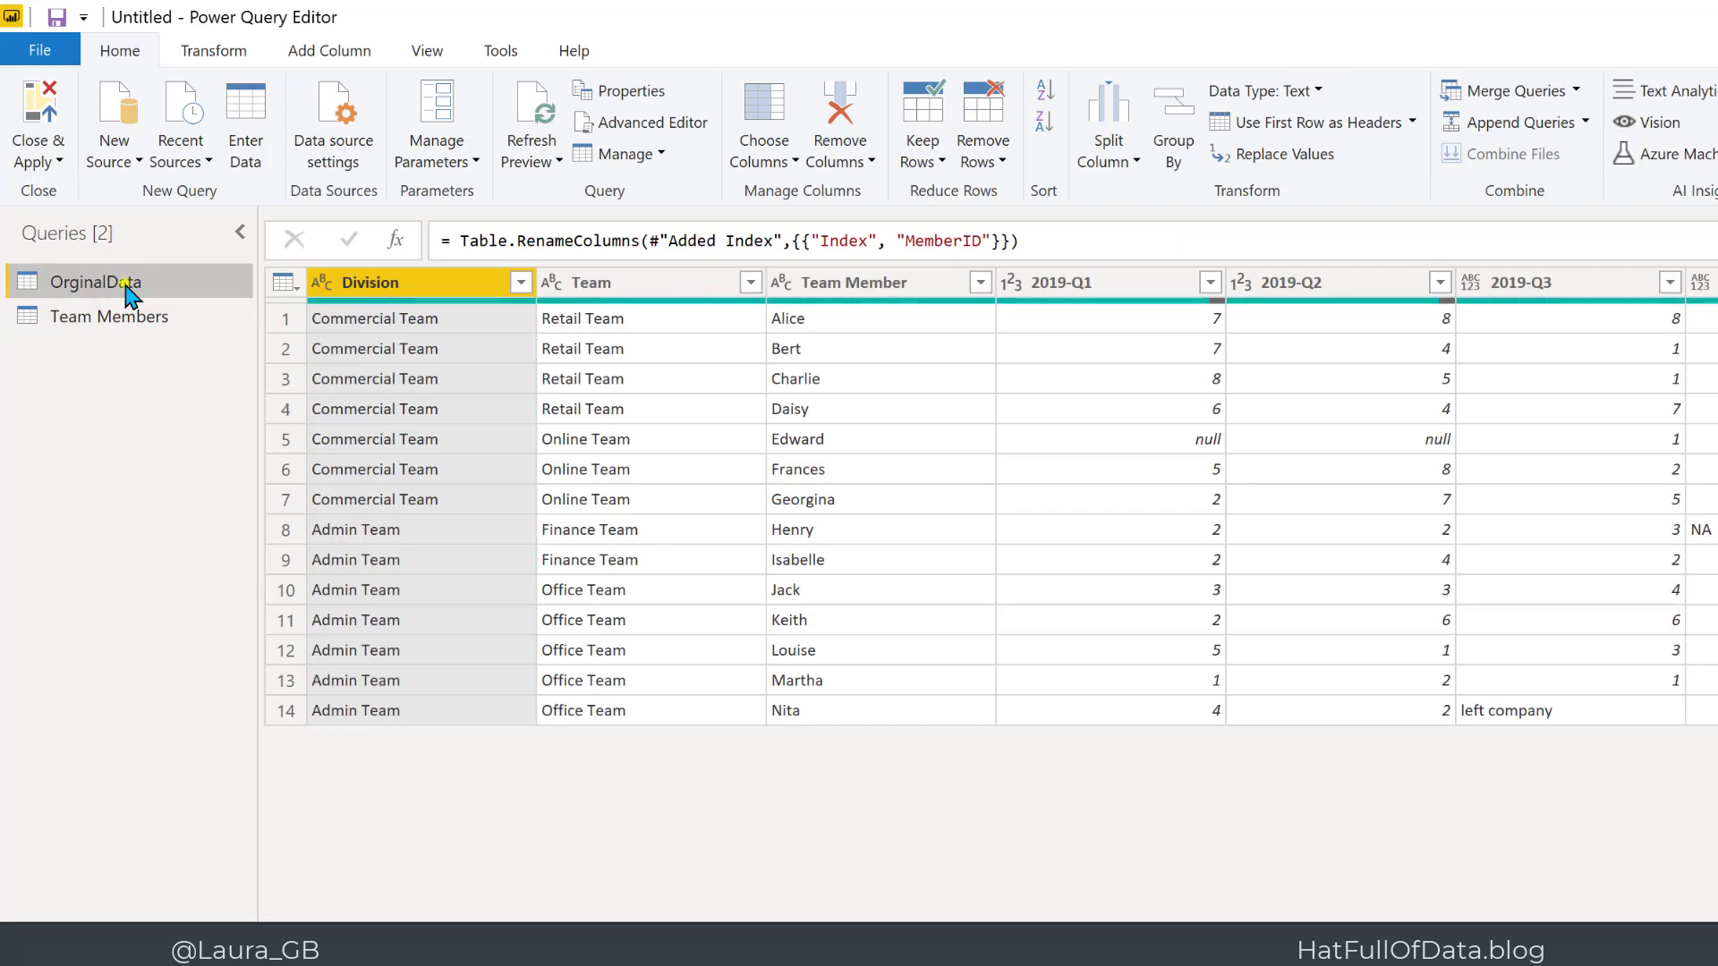
{"action": "right_click", "coordinate": [125, 283]}
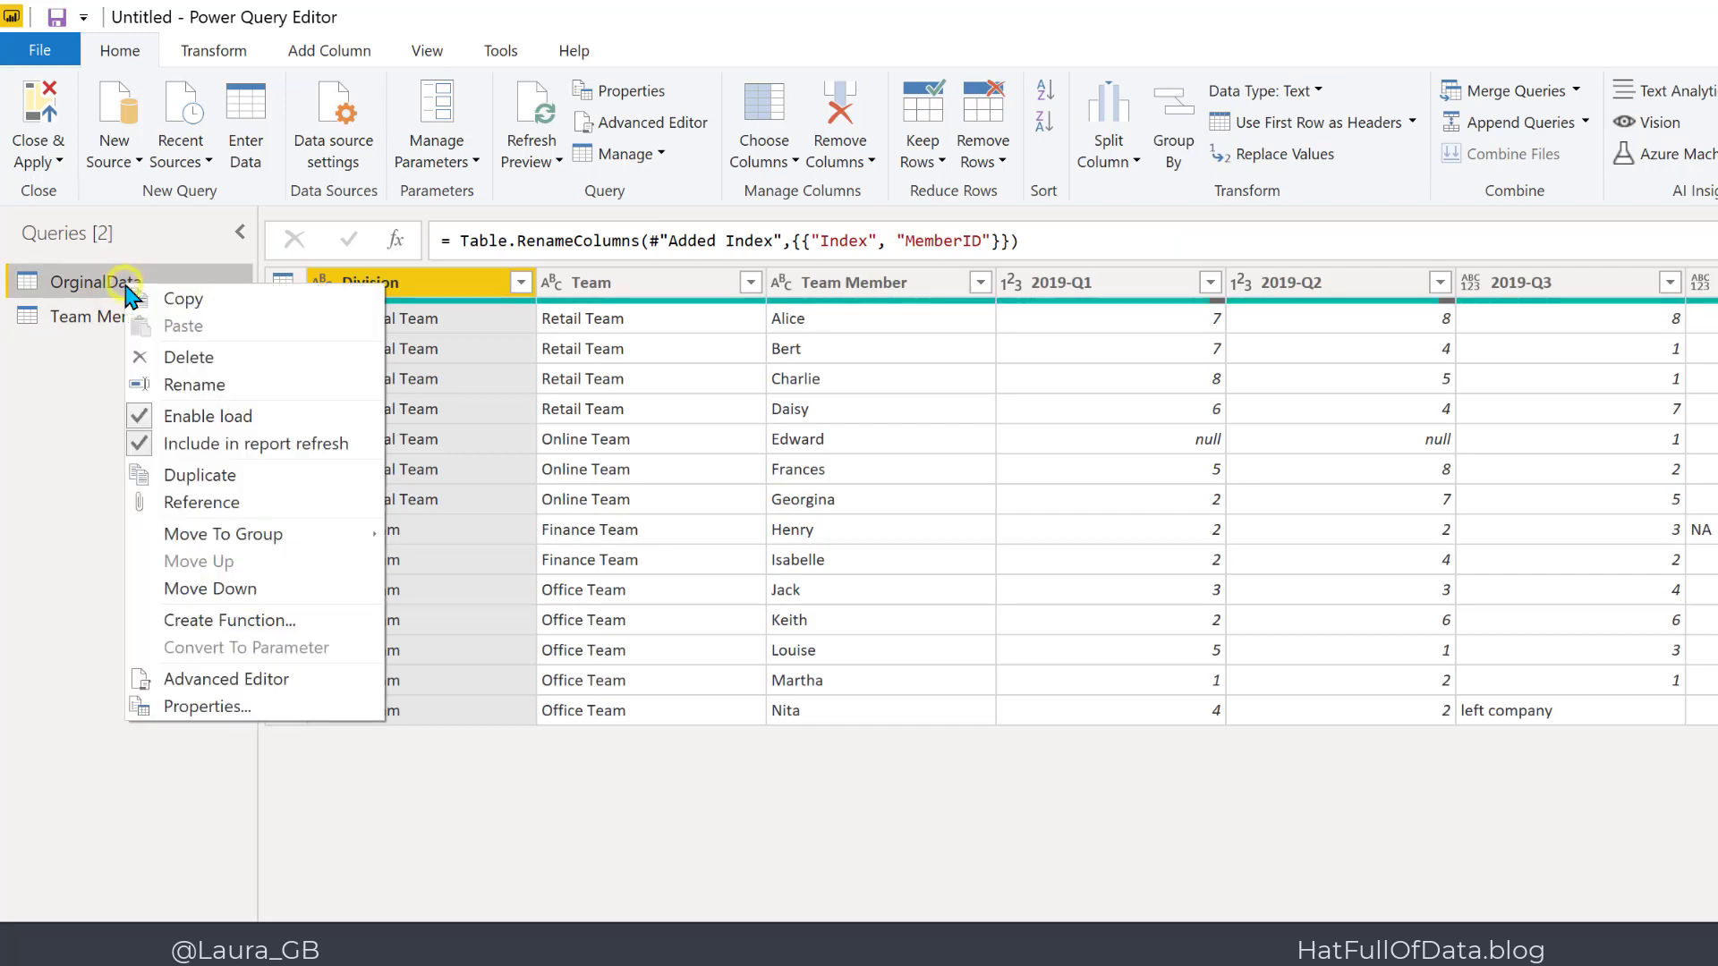
{"action": "left_click", "coordinate": [184, 501]}
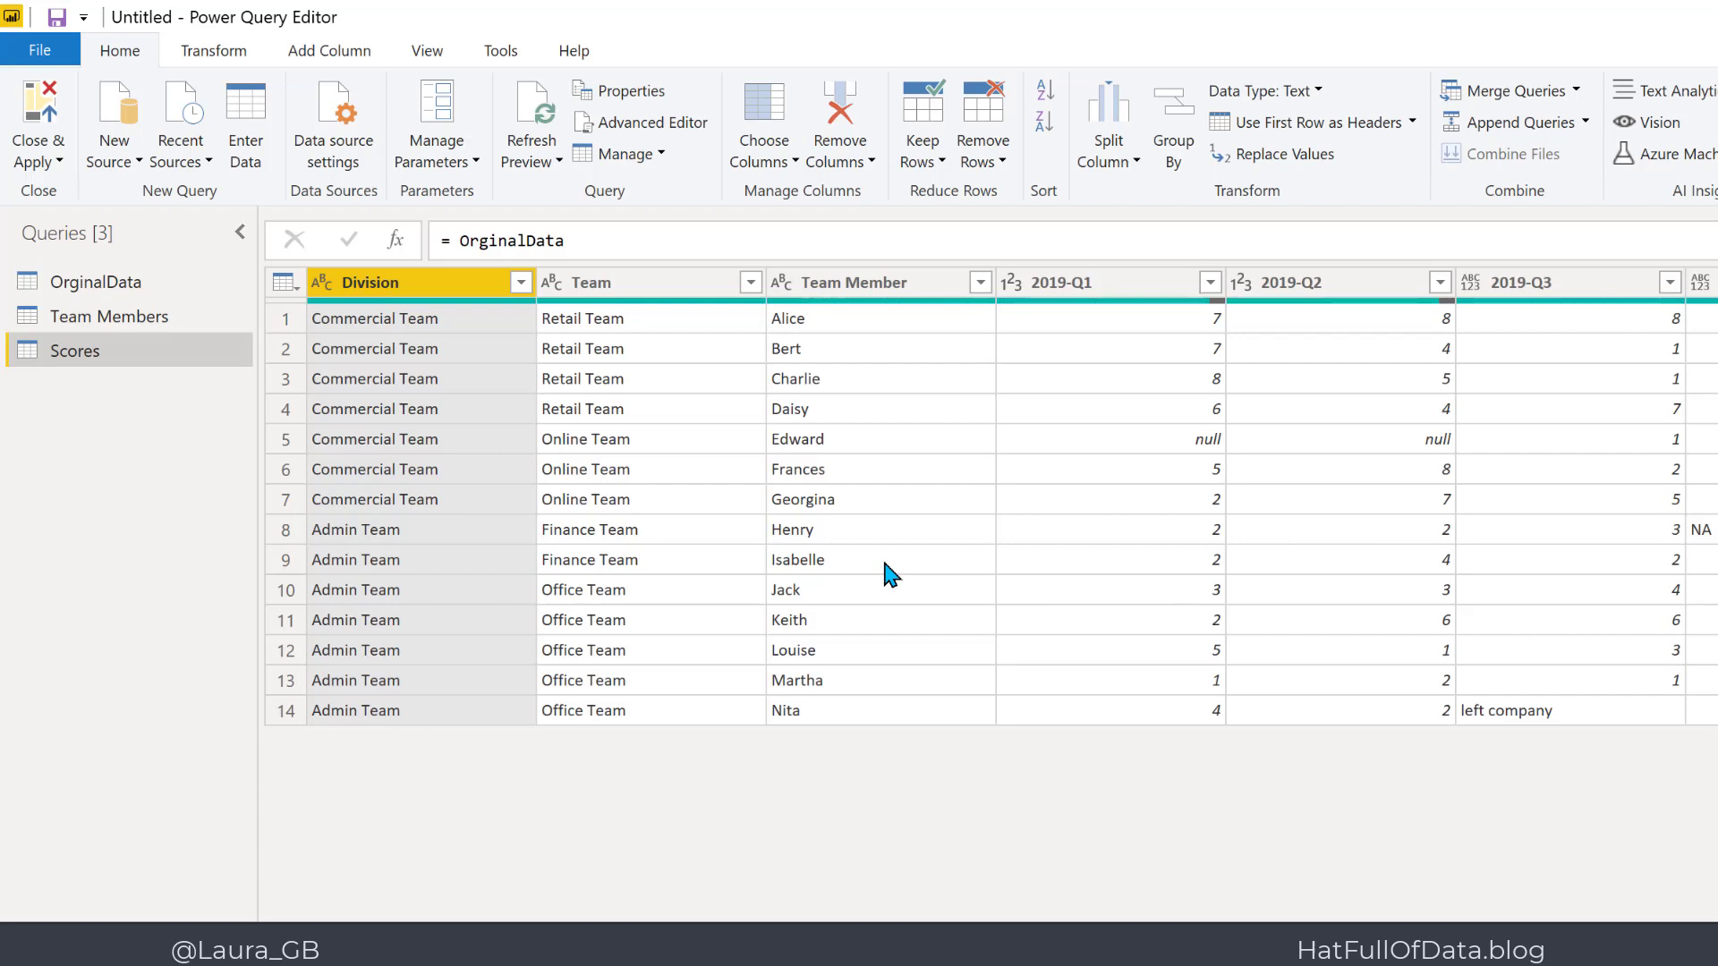
{"action": "left_click", "coordinate": [771, 112]}
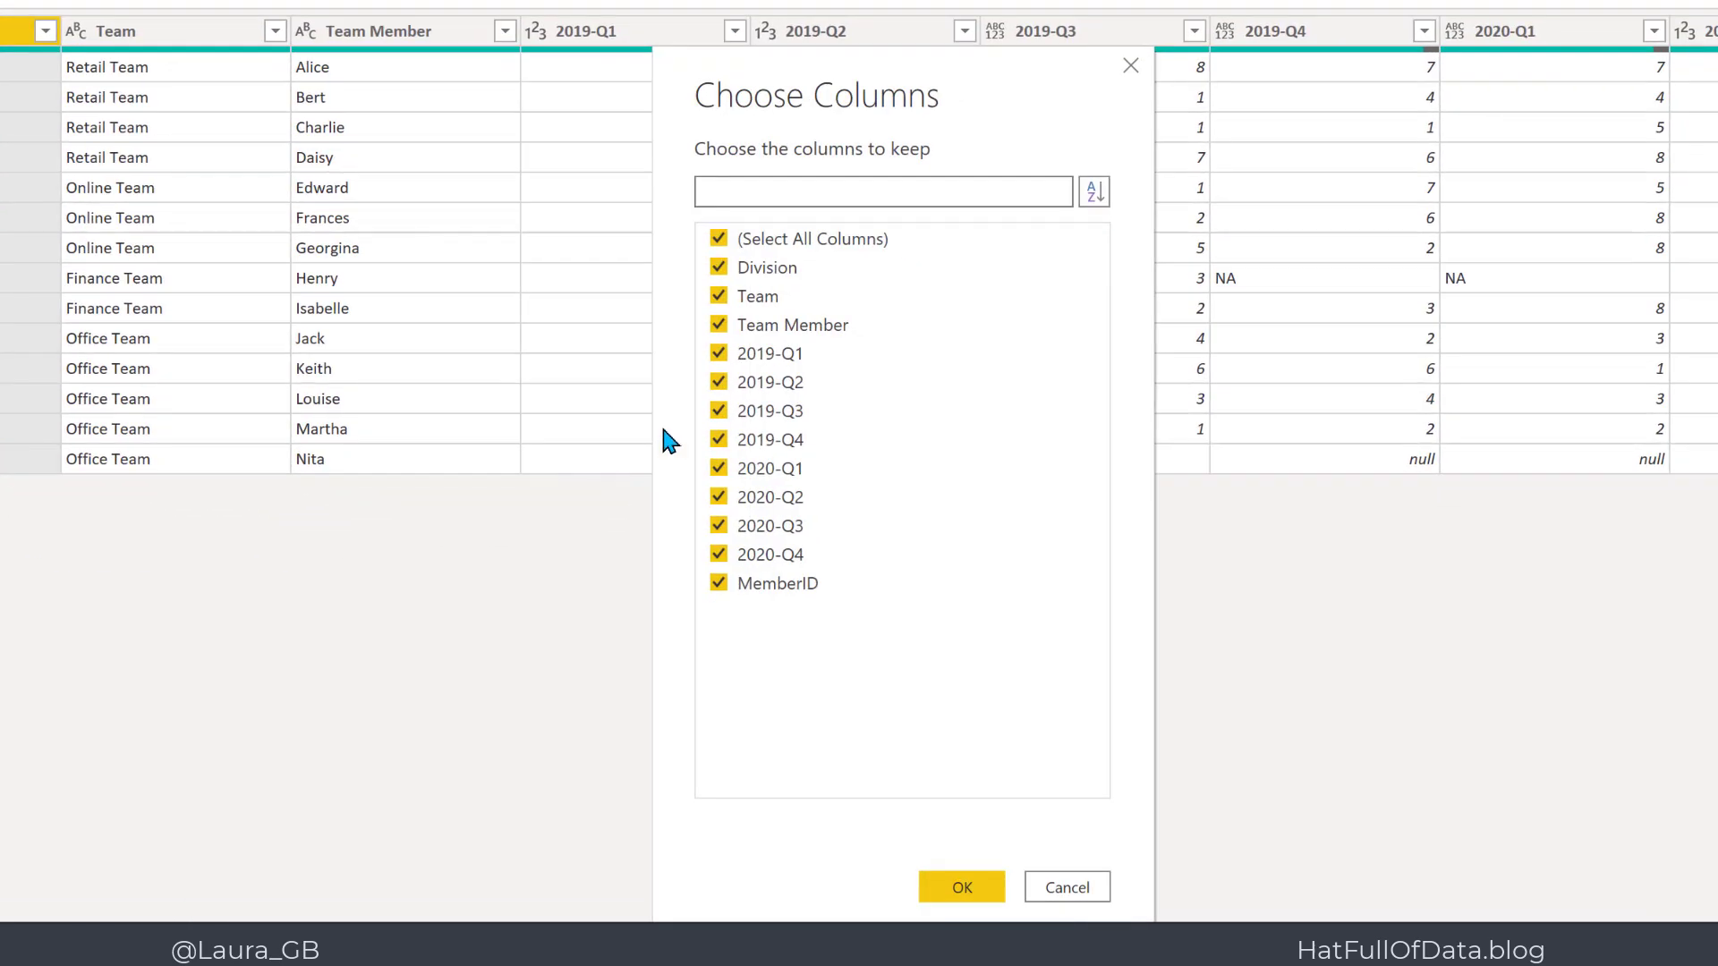
{"action": "left_click", "coordinate": [717, 267]}
{"action": "left_click", "coordinate": [716, 296]}
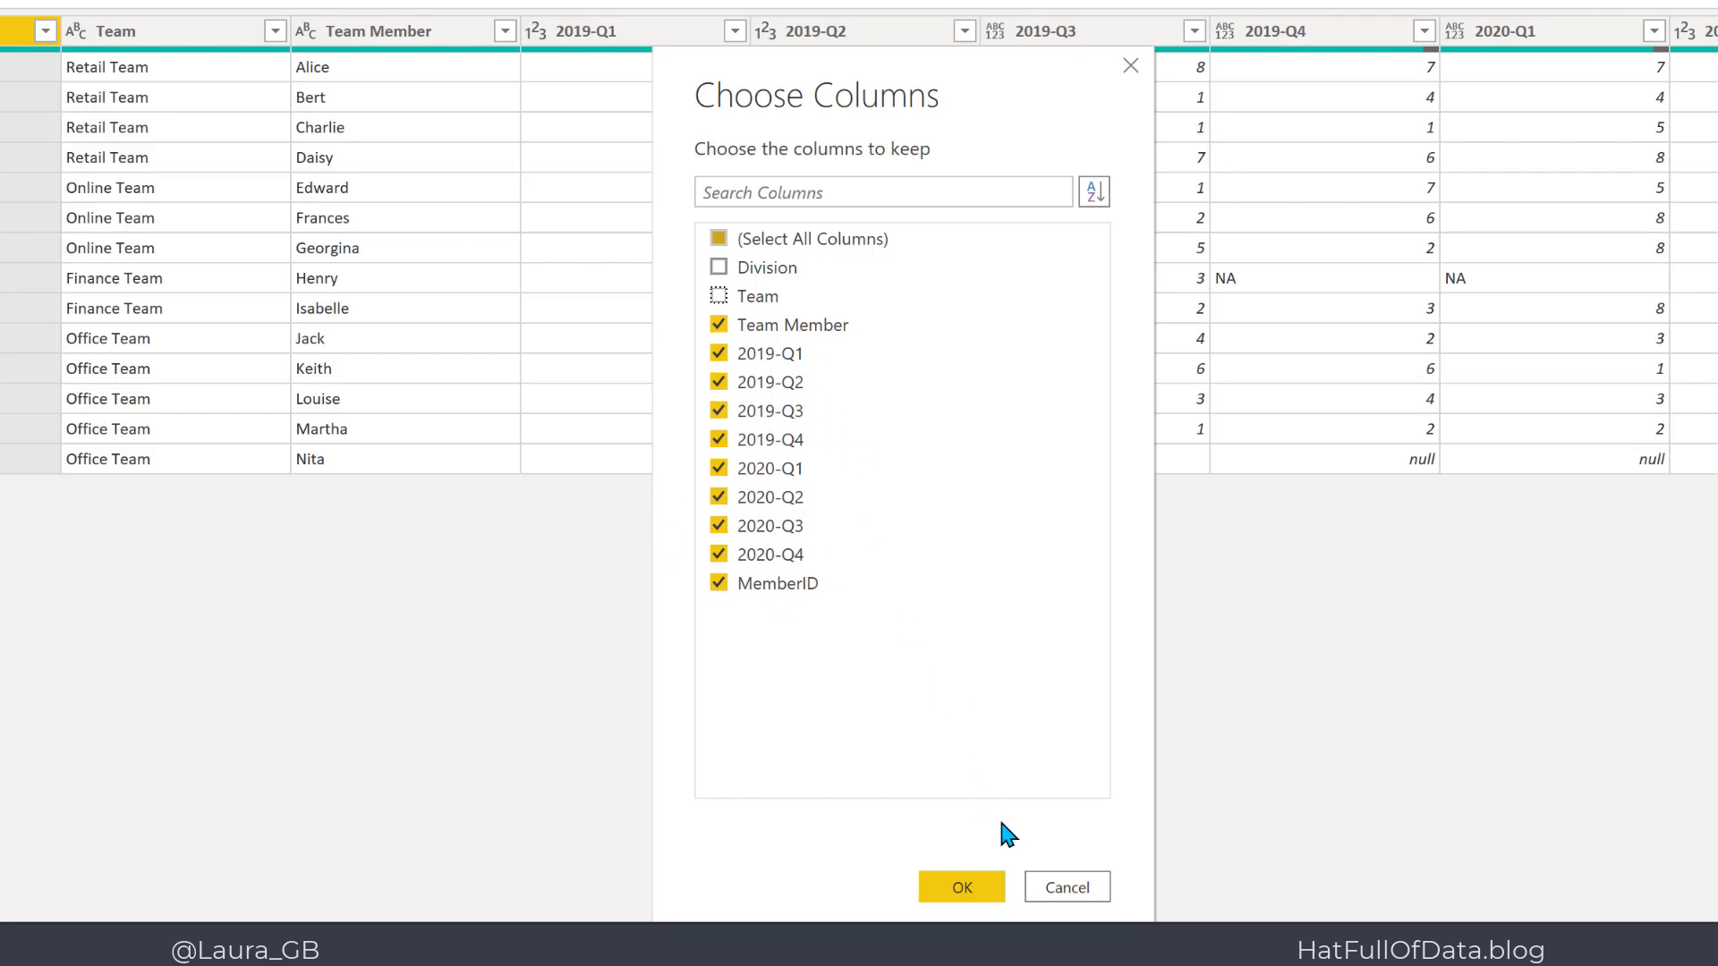
{"action": "left_click", "coordinate": [1066, 887]}
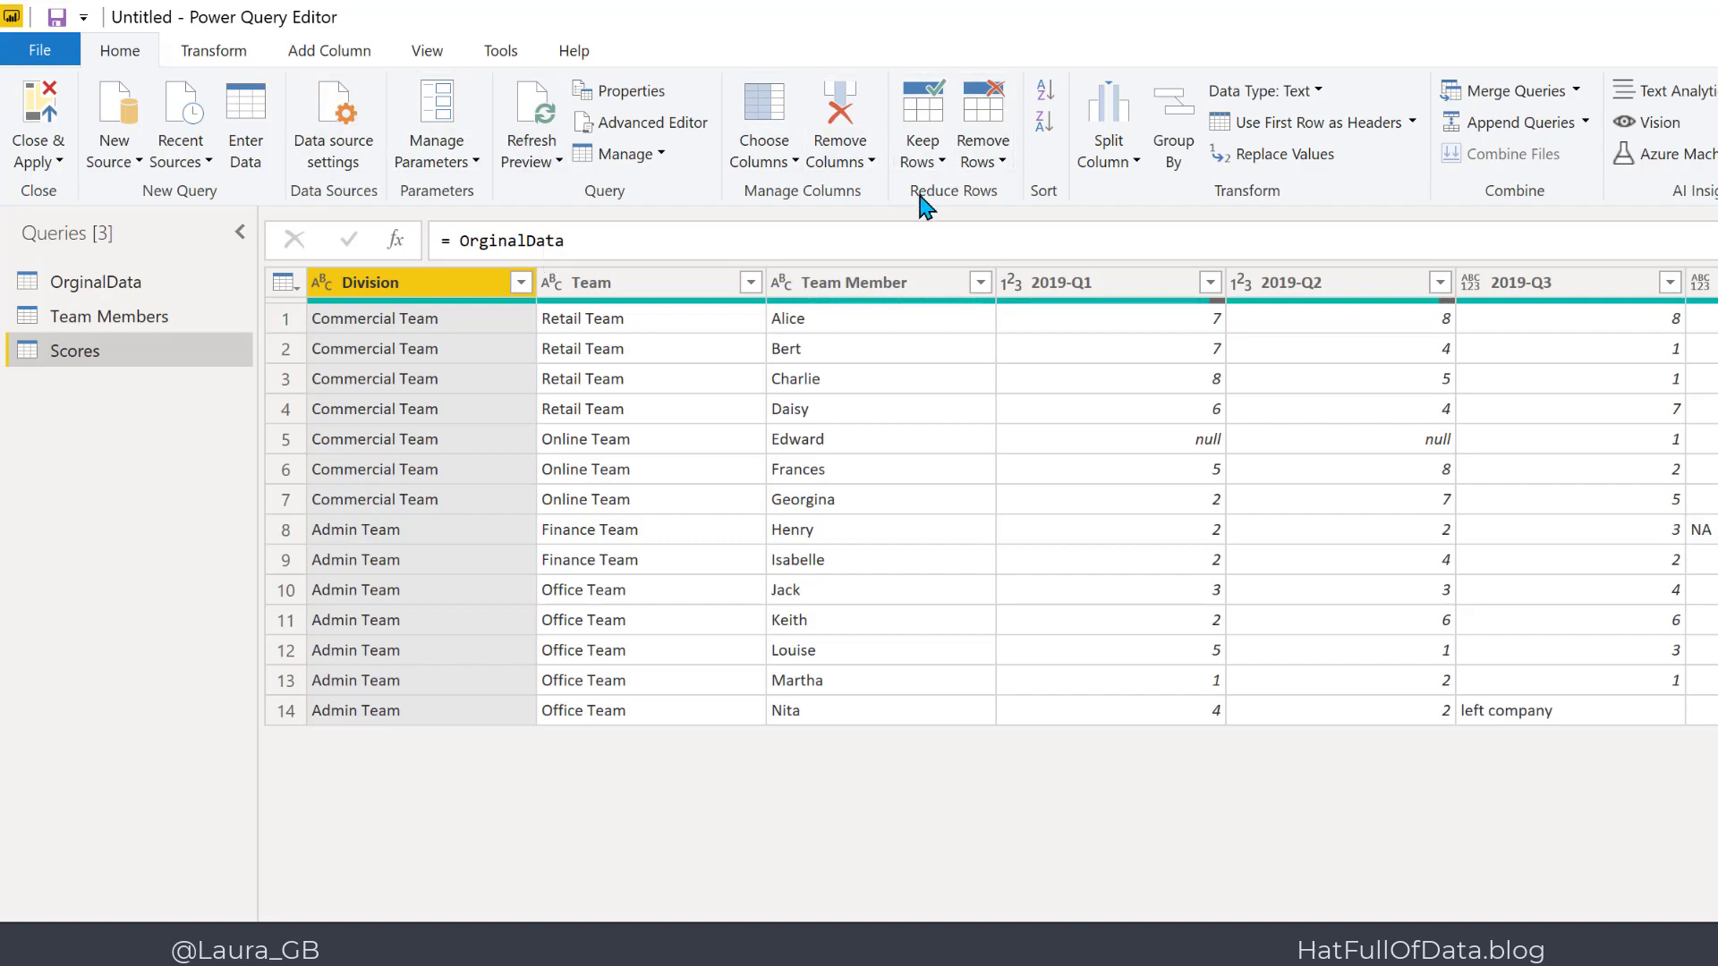
{"action": "left_click", "coordinate": [841, 165]}
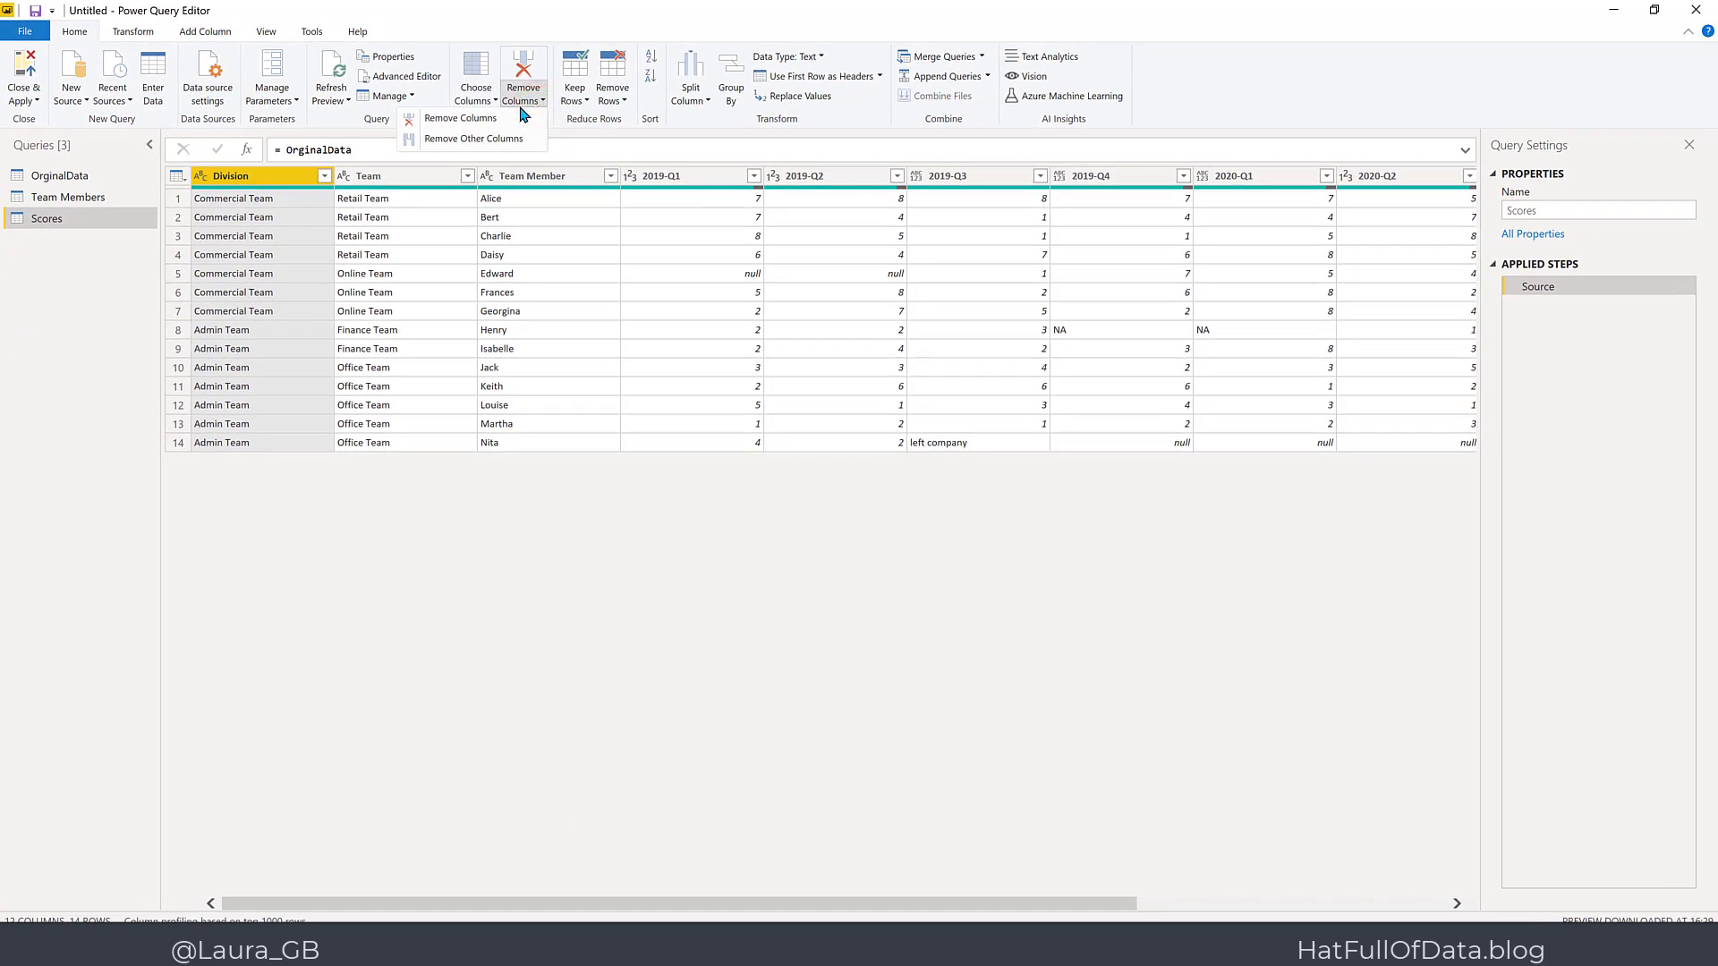
{"action": "left_click", "coordinate": [515, 118]}
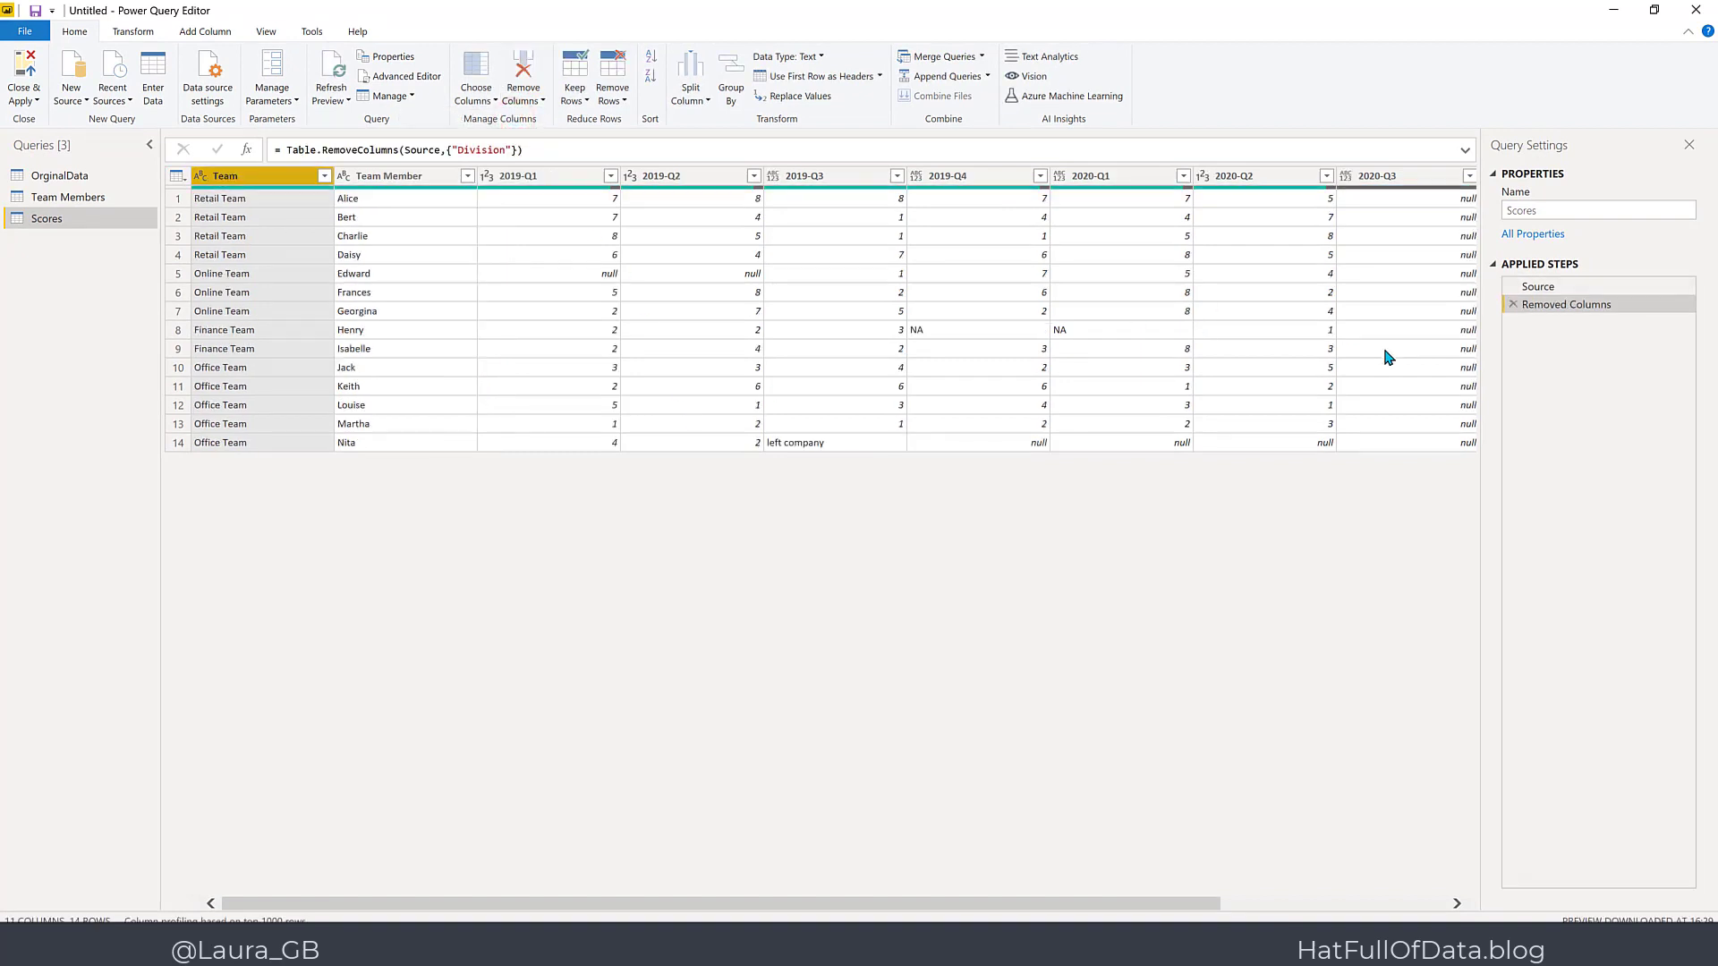
{"action": "left_click", "coordinate": [1513, 304]}
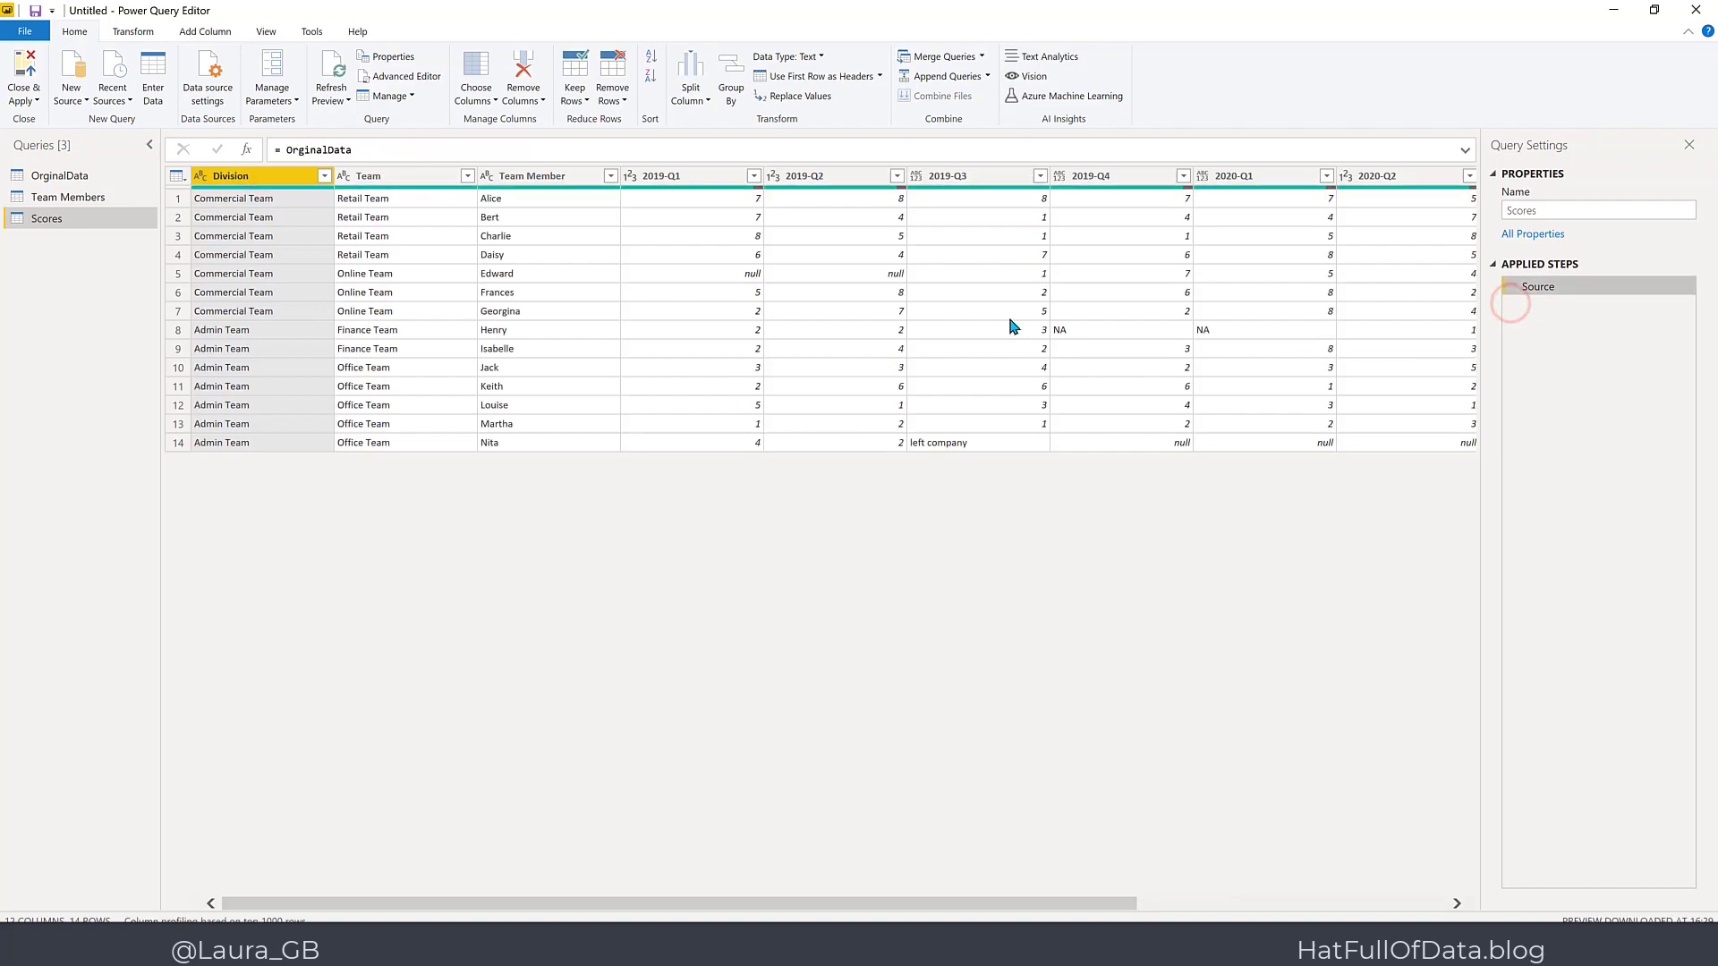
Remove the Division, Team and Team Member columns together from the Scores query.
{"action": "left_click", "coordinate": [542, 177], "text": "shift"}
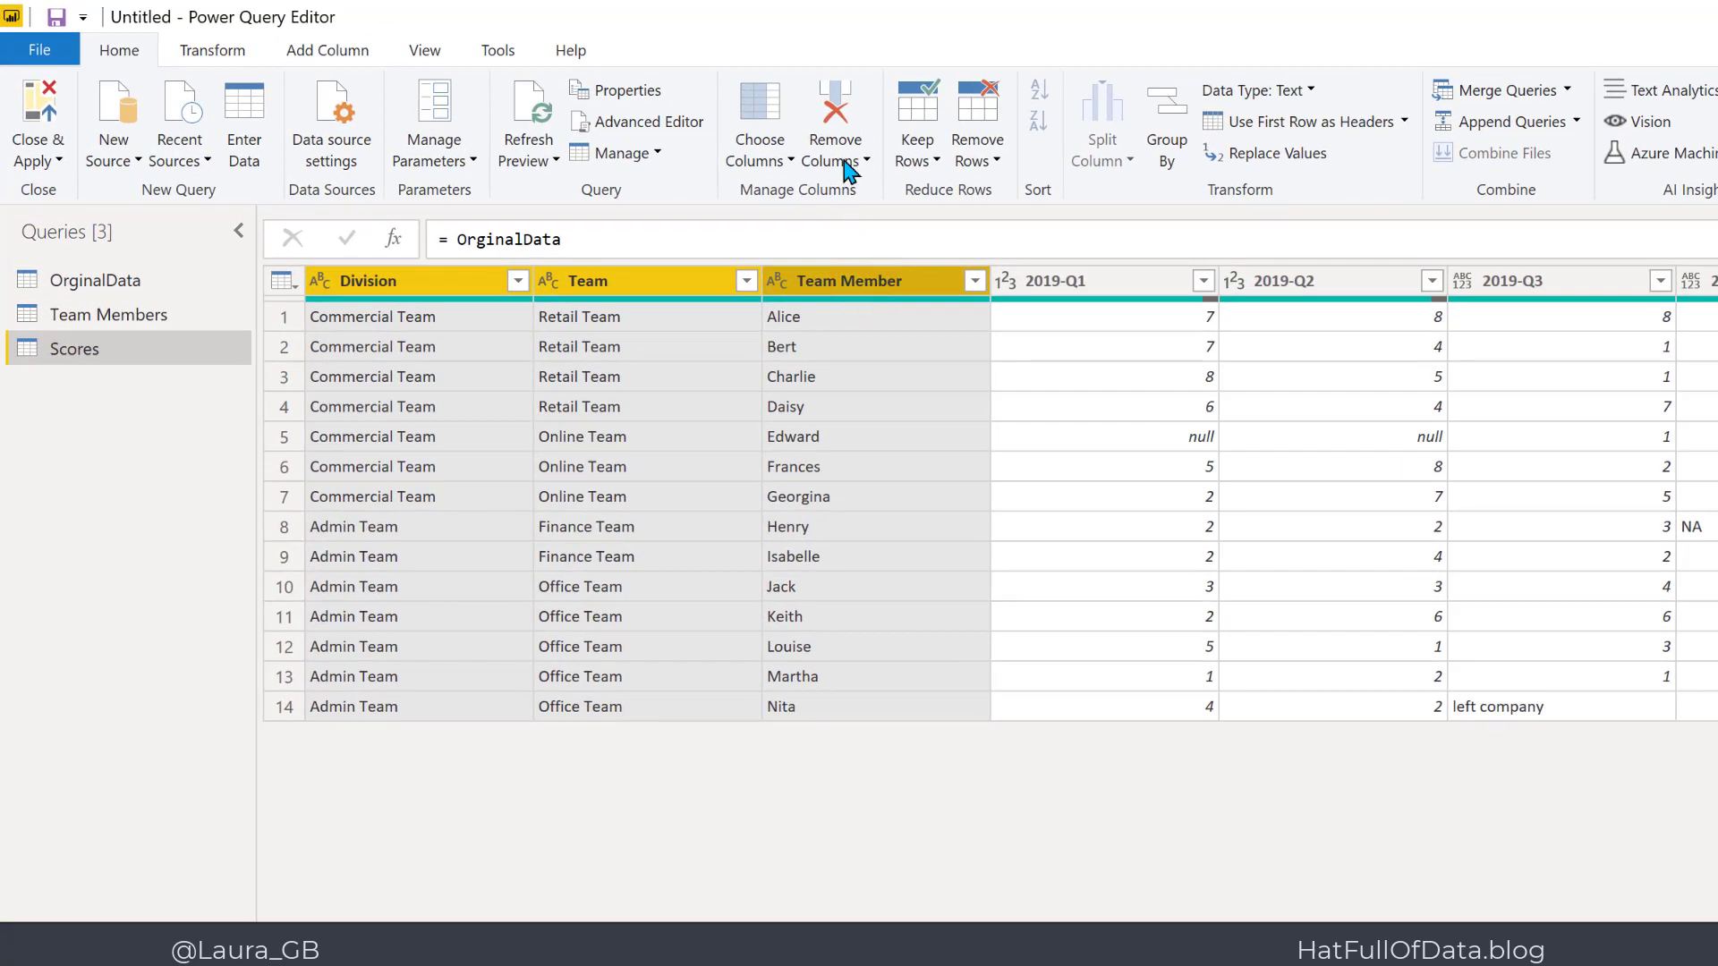
{"action": "left_click", "coordinate": [846, 167]}
{"action": "left_click", "coordinate": [822, 193]}
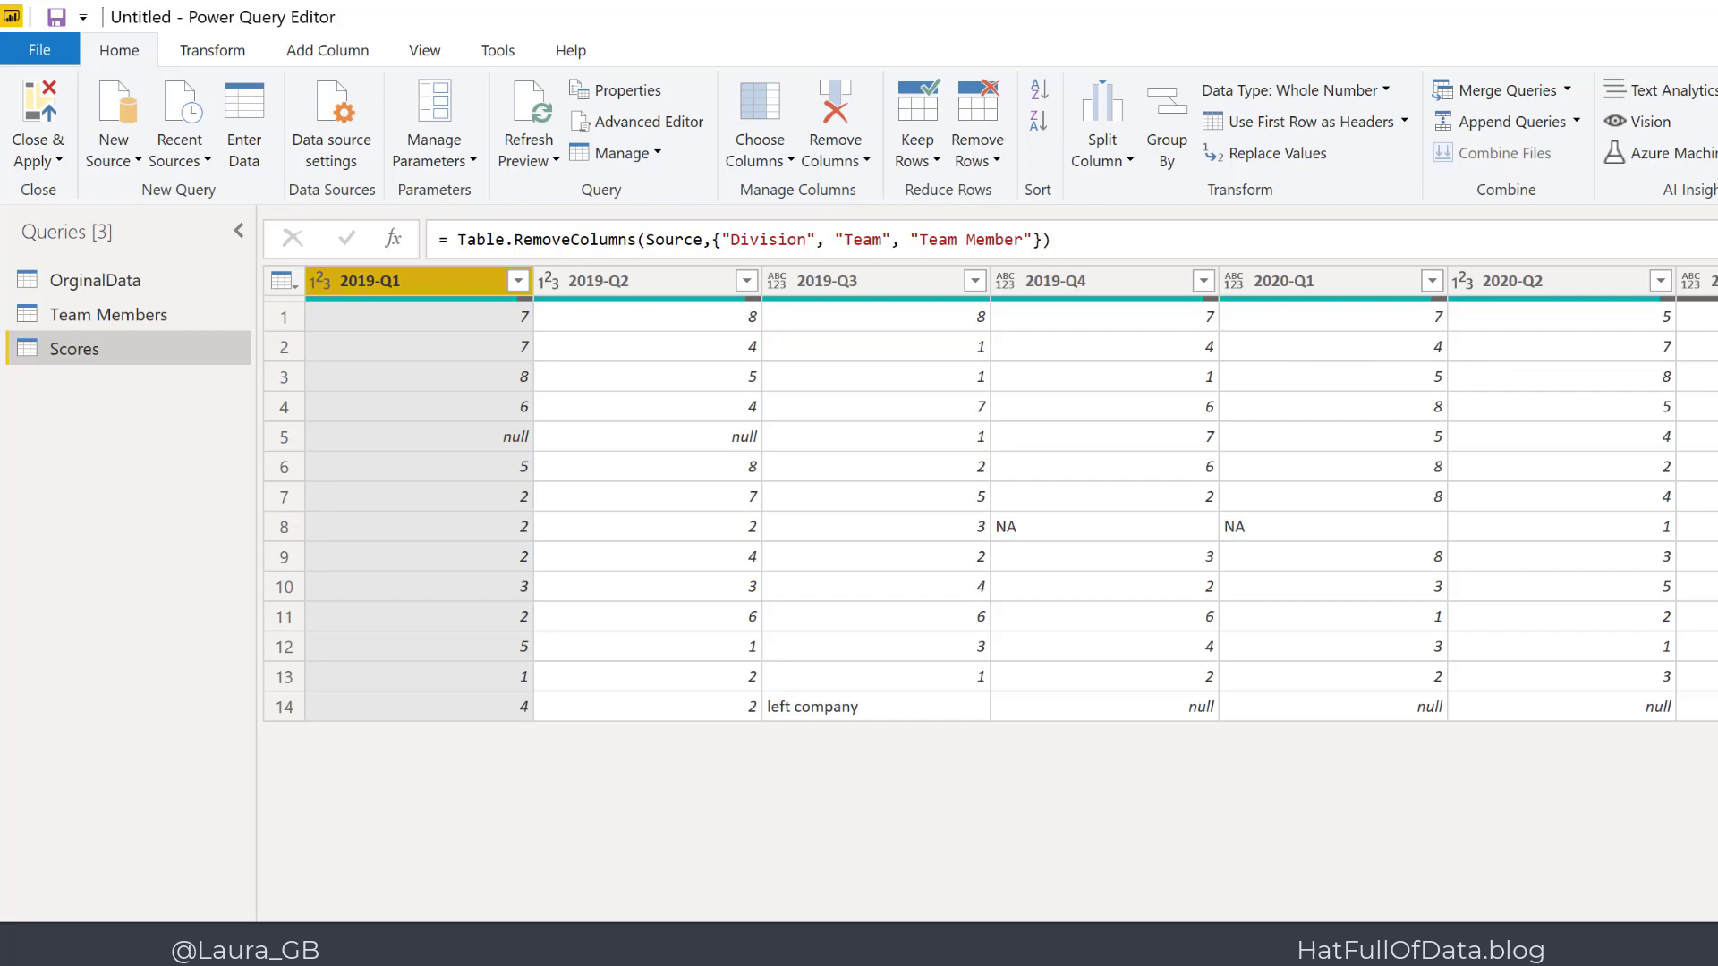
Unpivot all columns of the Scores query except MemberID.
{"action": "left_click", "coordinate": [1690, 269]}
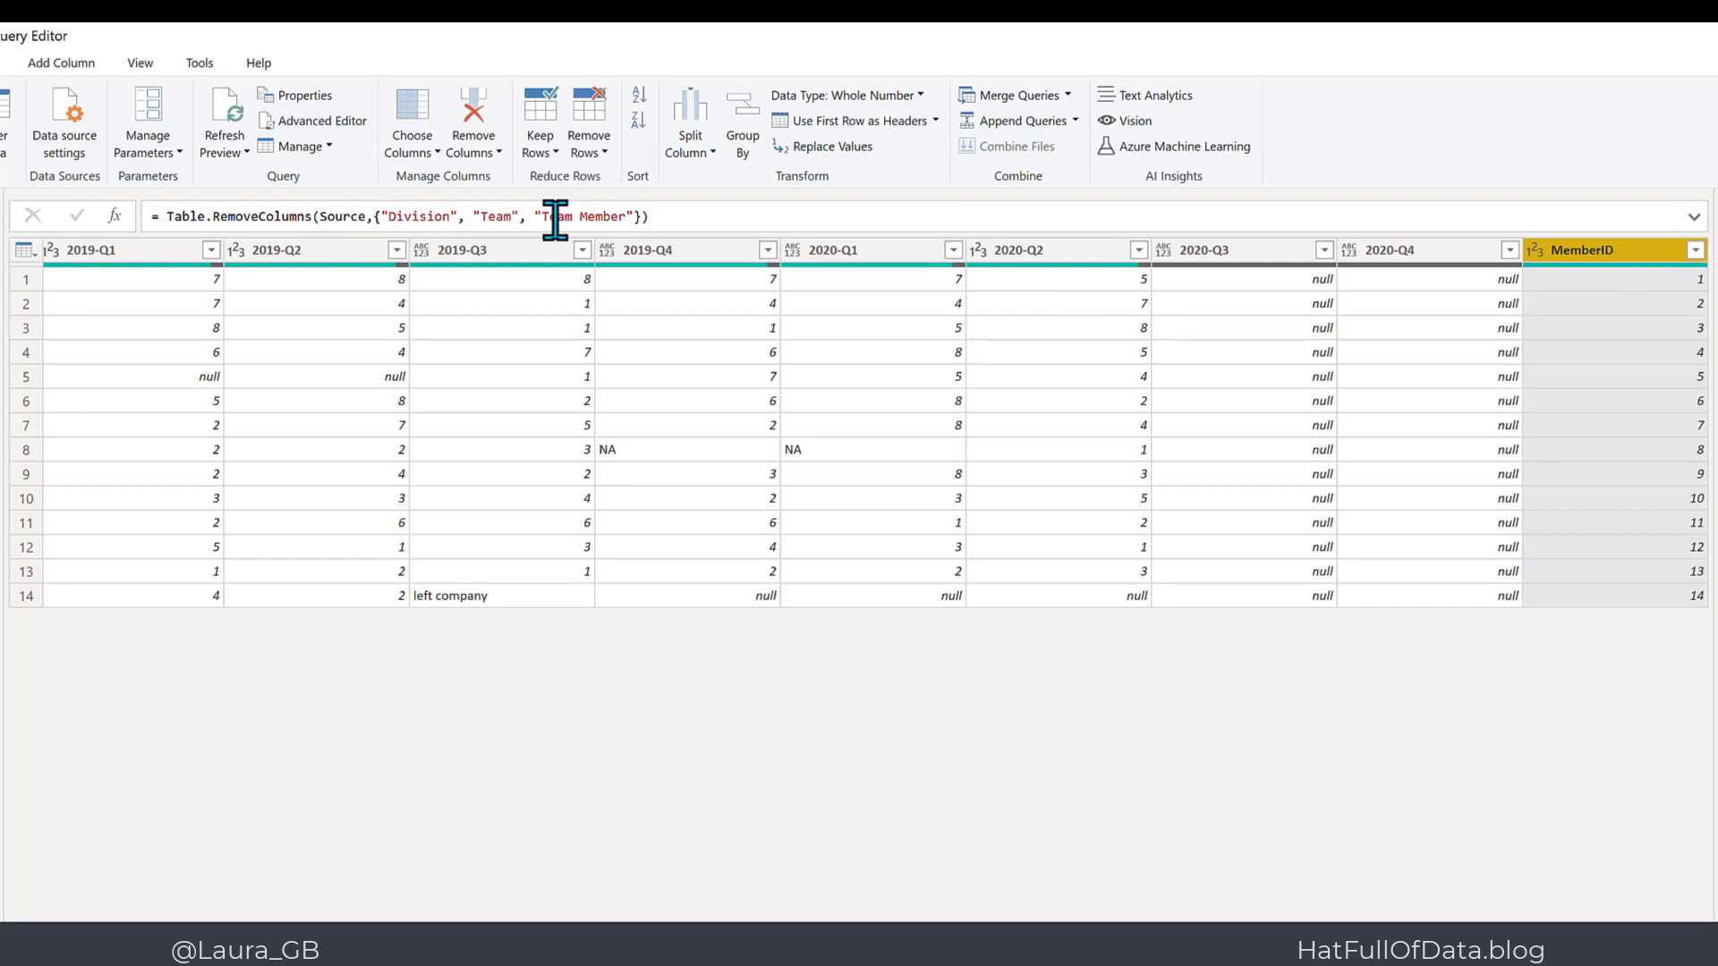
{"action": "left_click", "coordinate": [2, 63]}
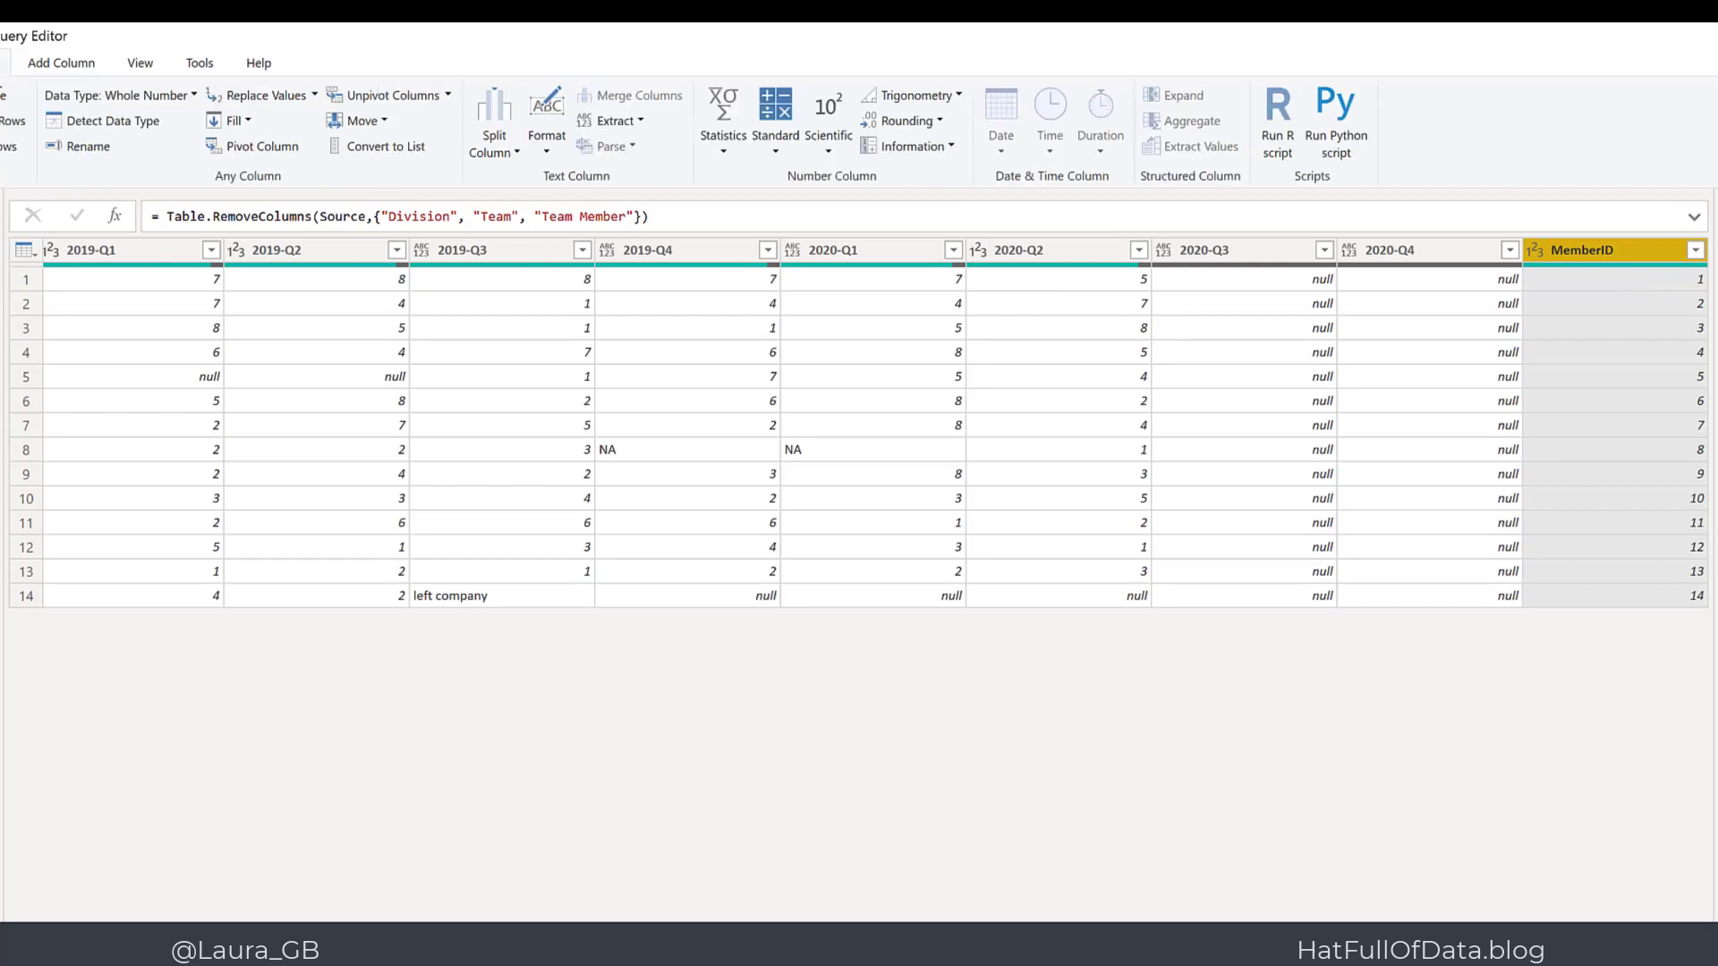
{"action": "left_click", "coordinate": [447, 95]}
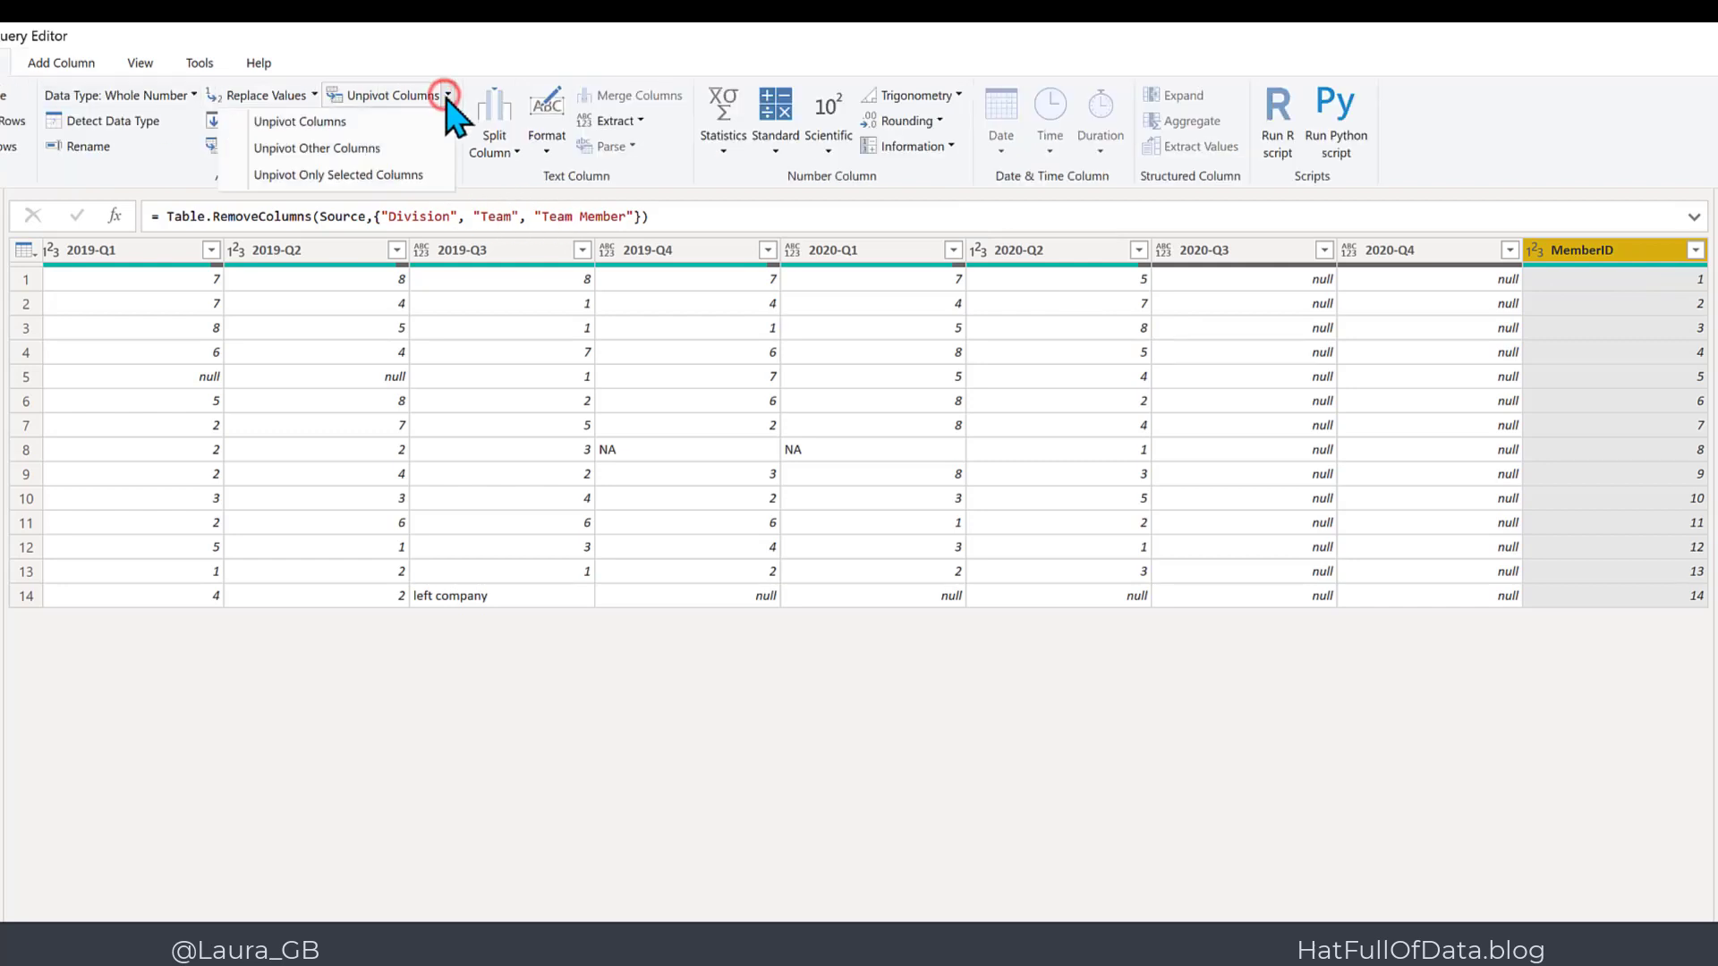
{"action": "left_click", "coordinate": [396, 147]}
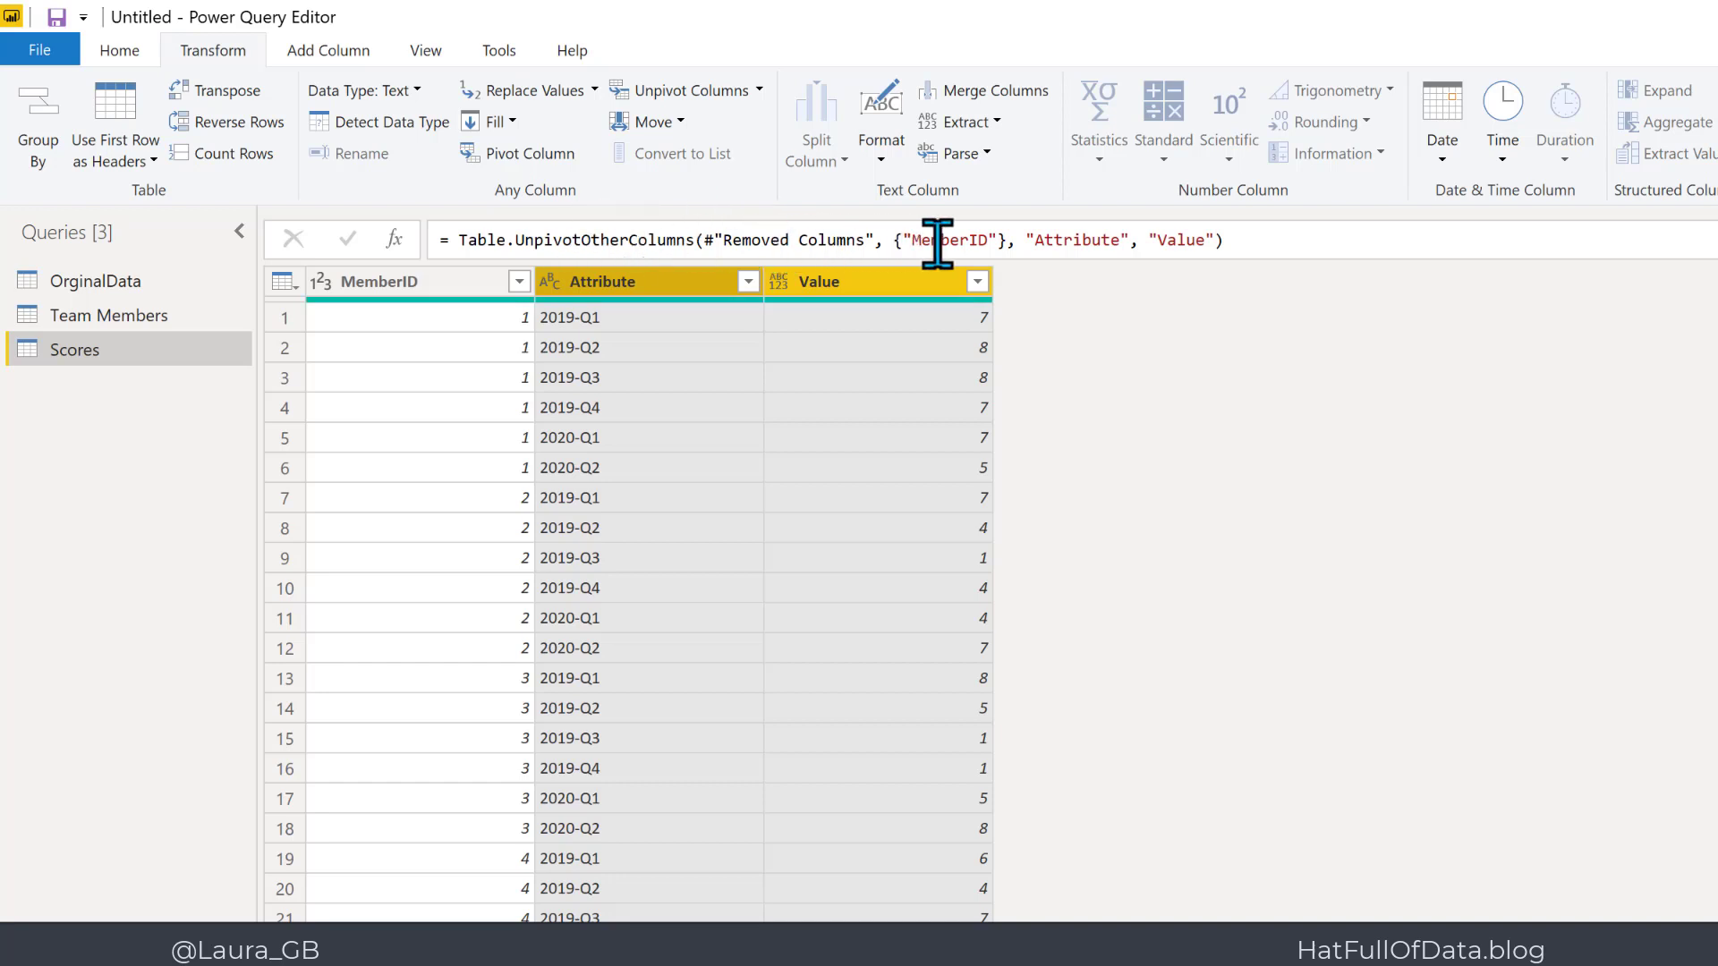
Change the output column names in the unpivot formula from Attribute and Value to Period and Score.
{"action": "double_click", "coordinate": [1065, 240]}
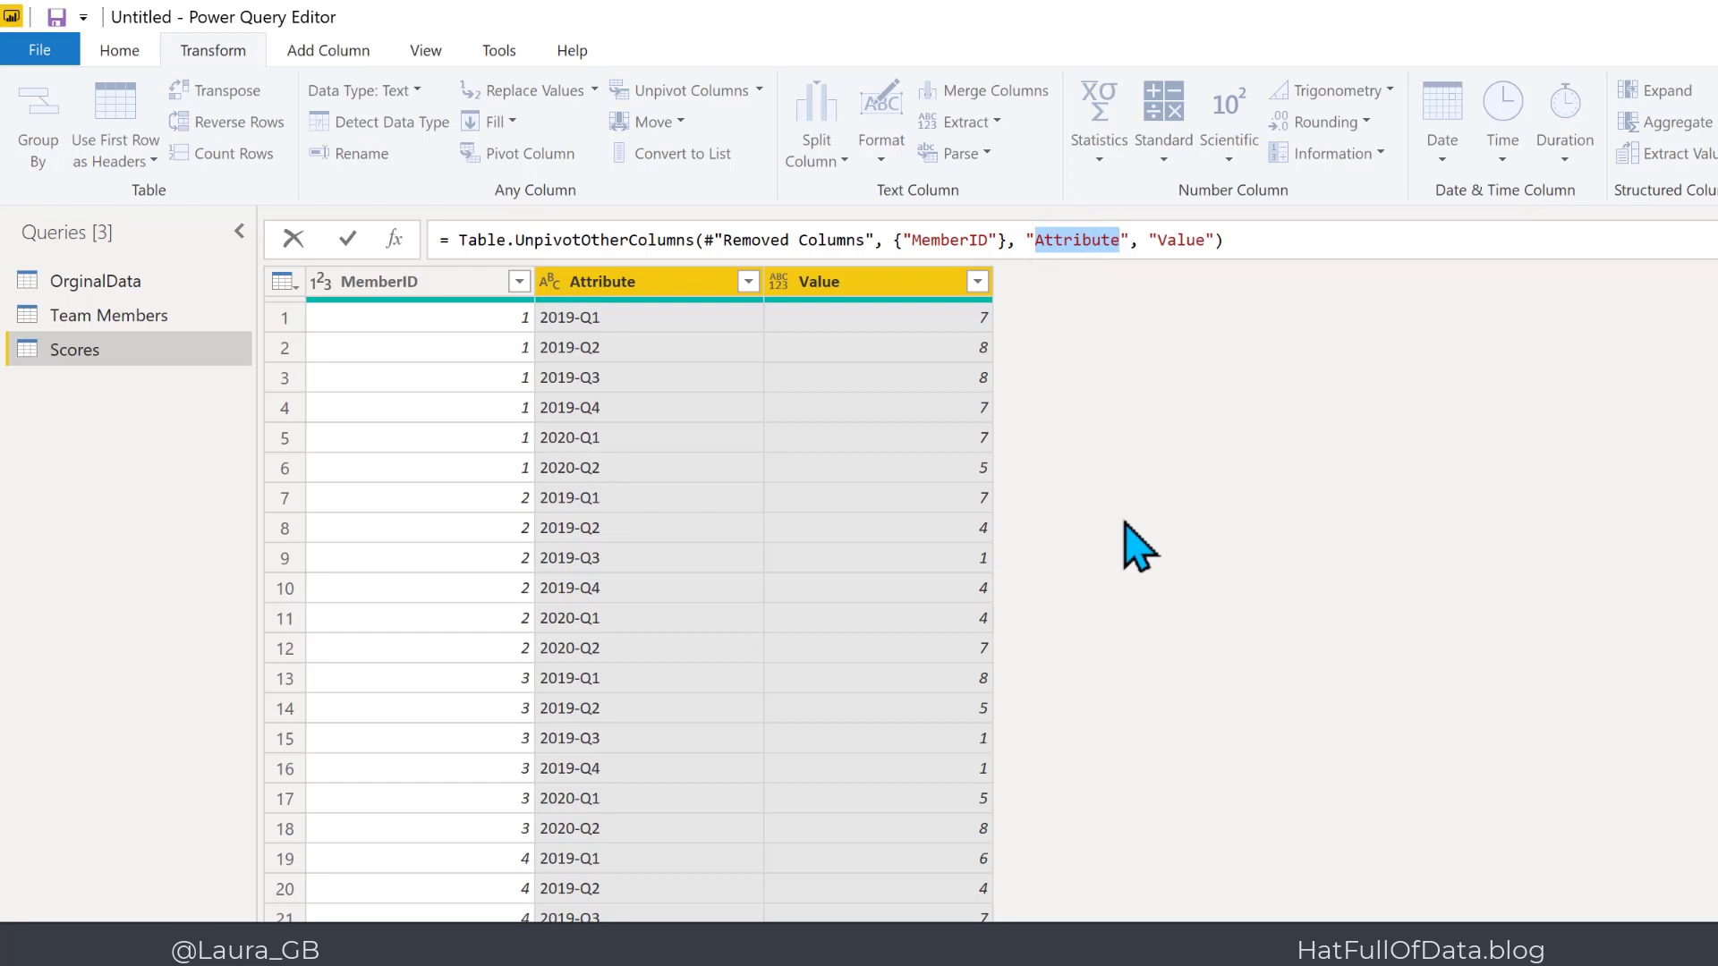
{"action": "type", "text": "Period"}
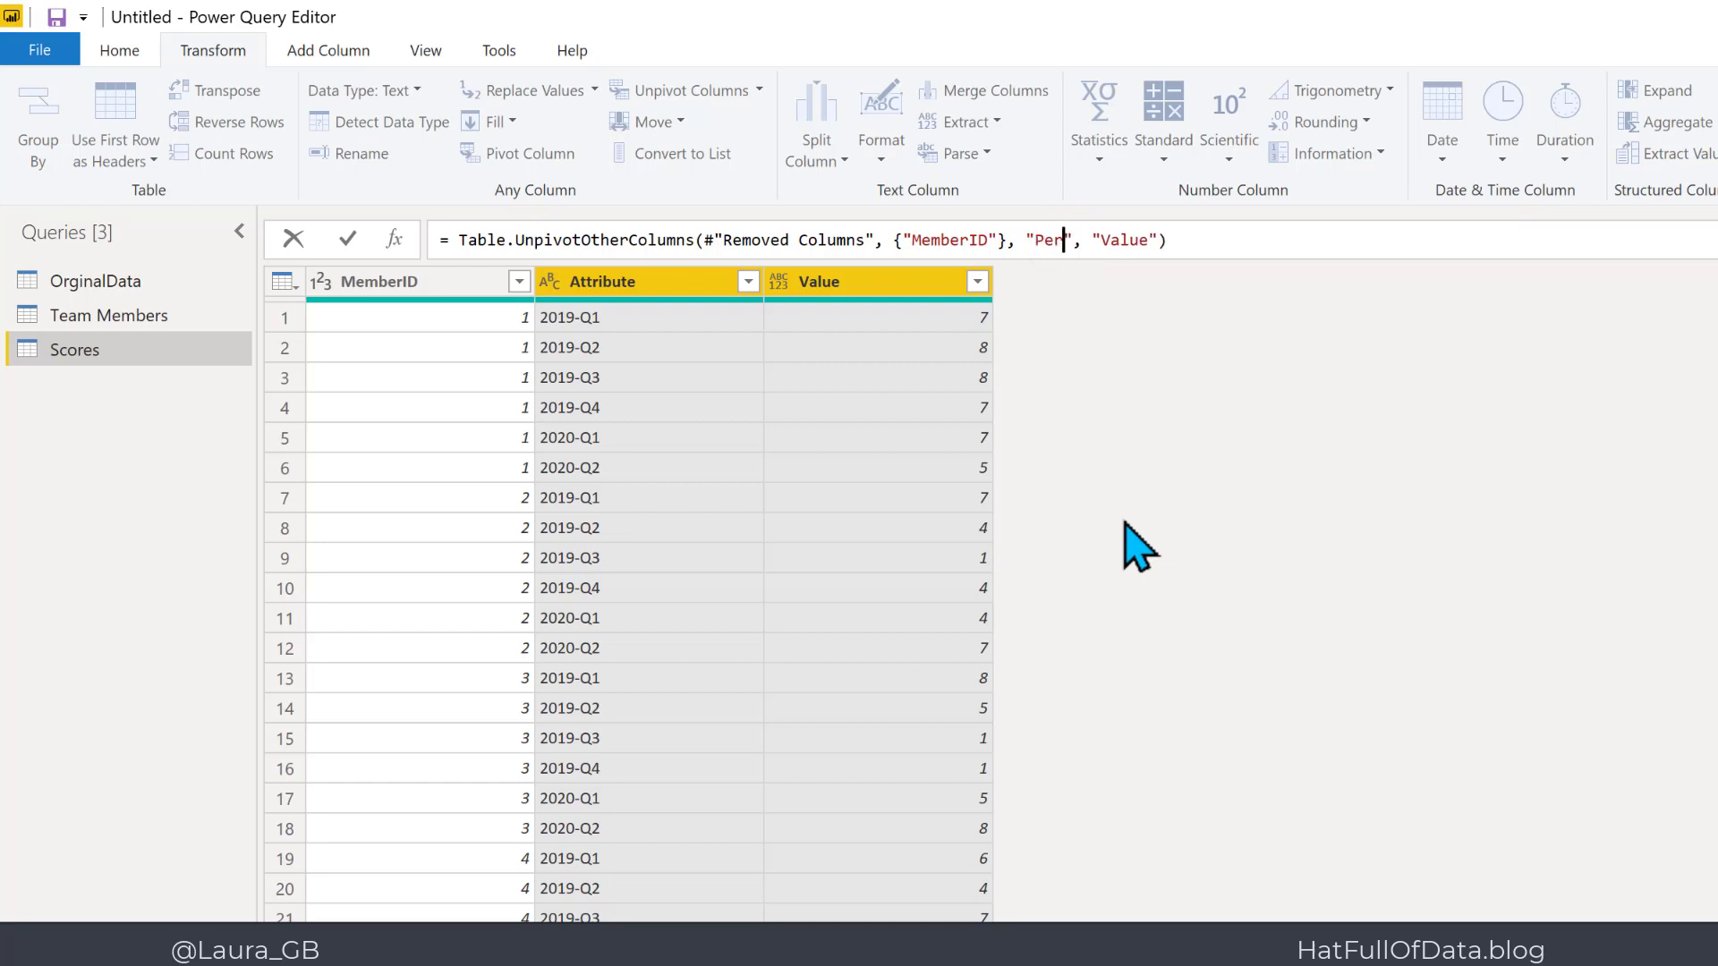
{"action": "double_click", "coordinate": [1143, 238]}
{"action": "type", "text": "Score"}
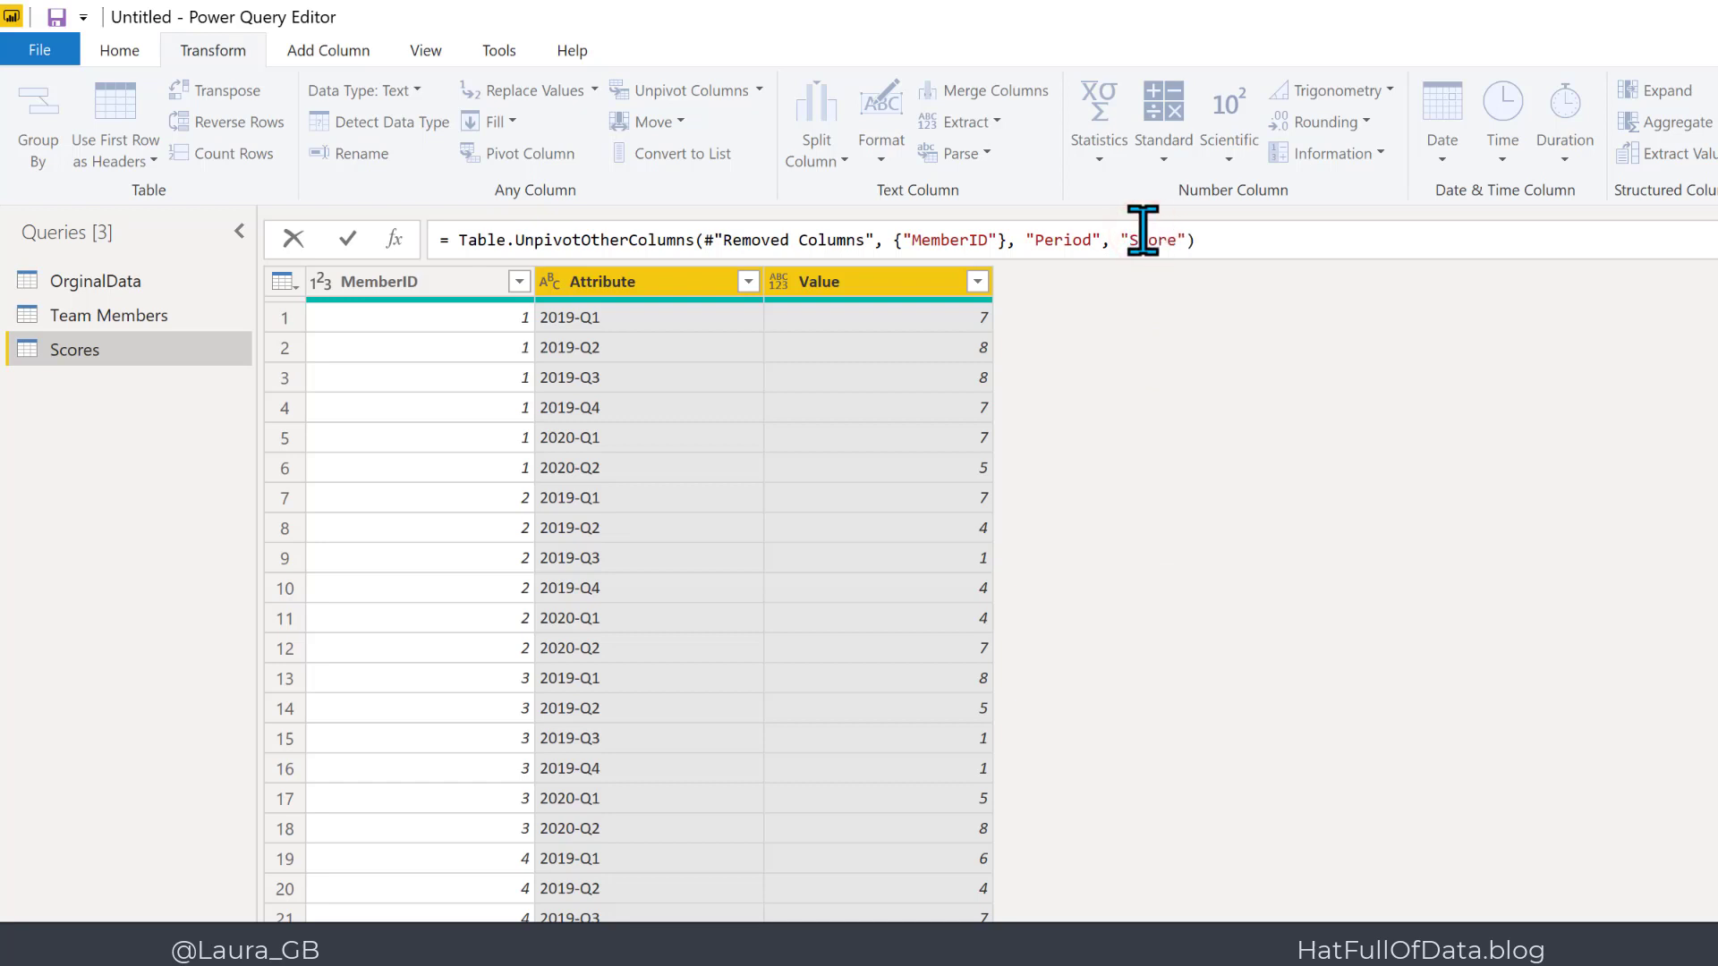
{"action": "key", "text": "Return"}
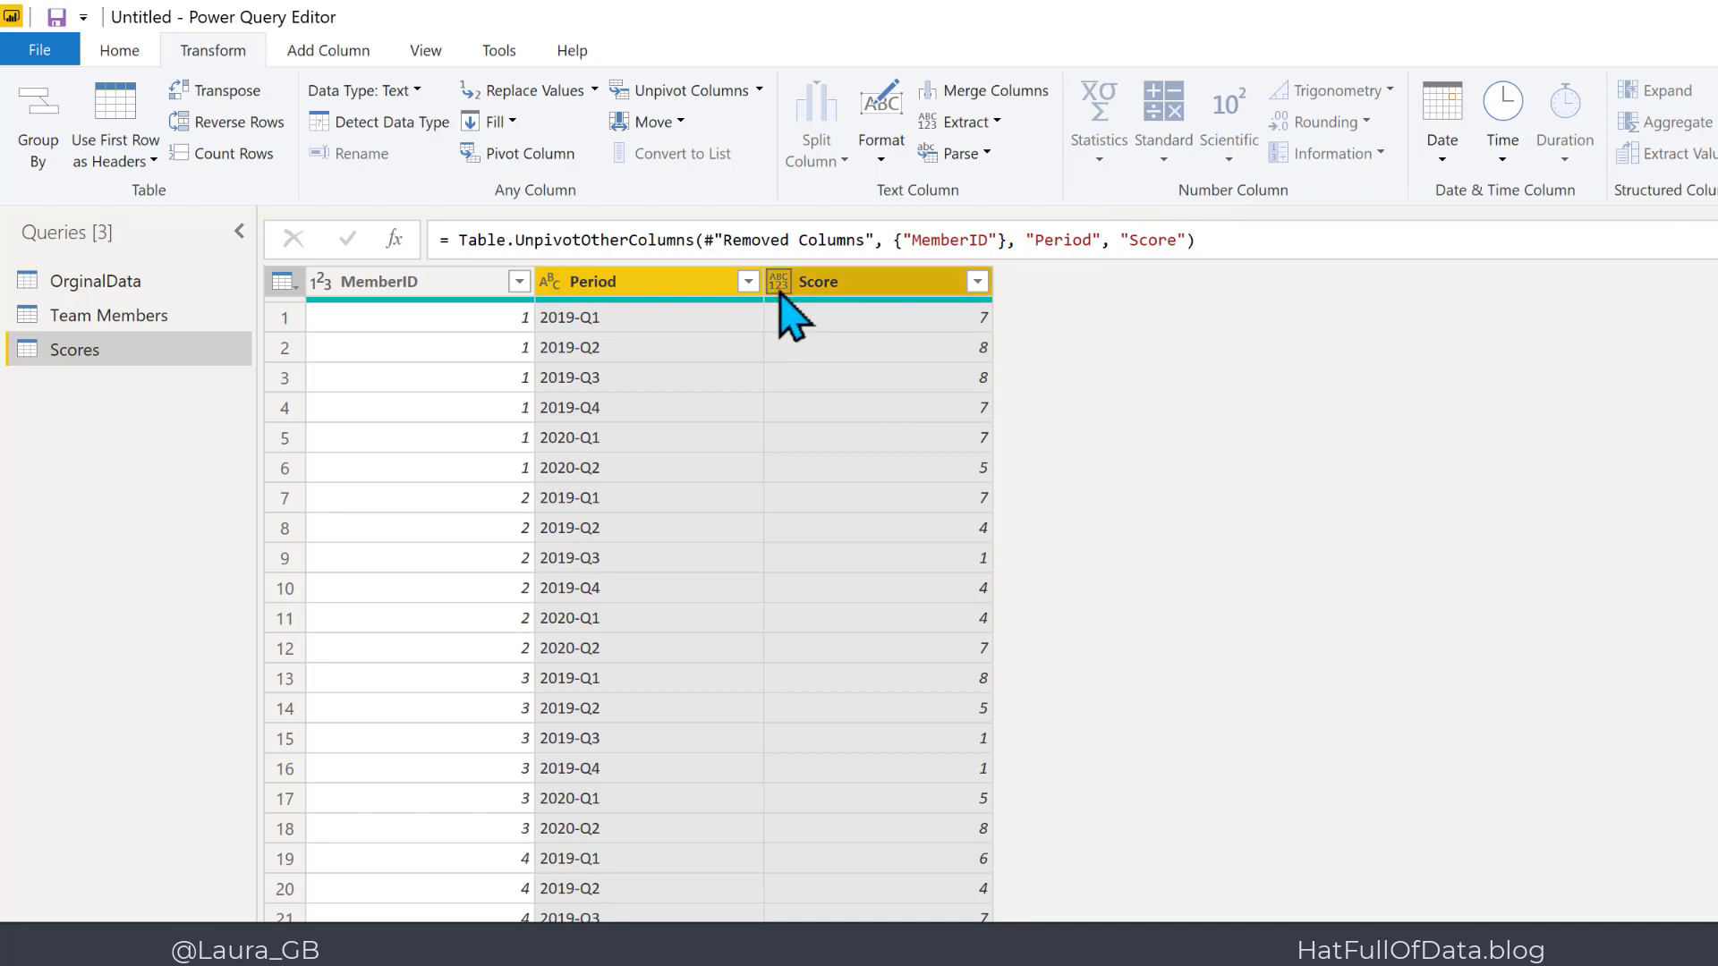
Set the Score column's data type to Whole Number and check its rows for errors.
{"action": "left_click", "coordinate": [1158, 421]}
{"action": "left_click", "coordinate": [891, 288]}
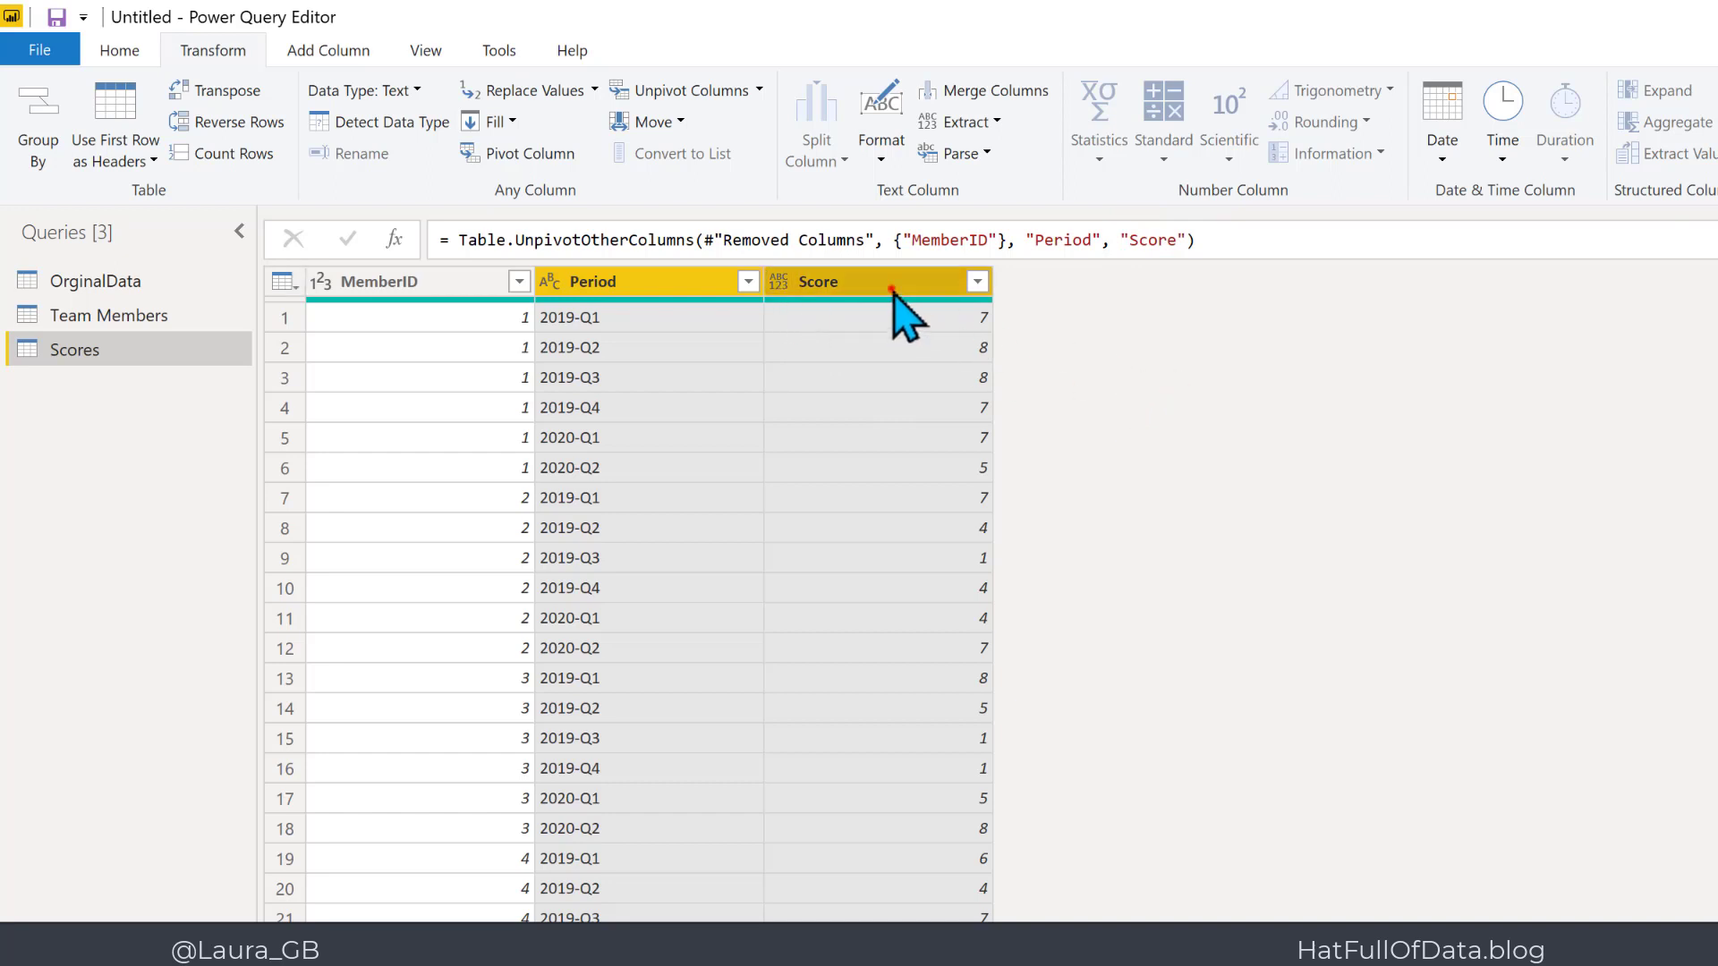
{"action": "left_click", "coordinate": [783, 284]}
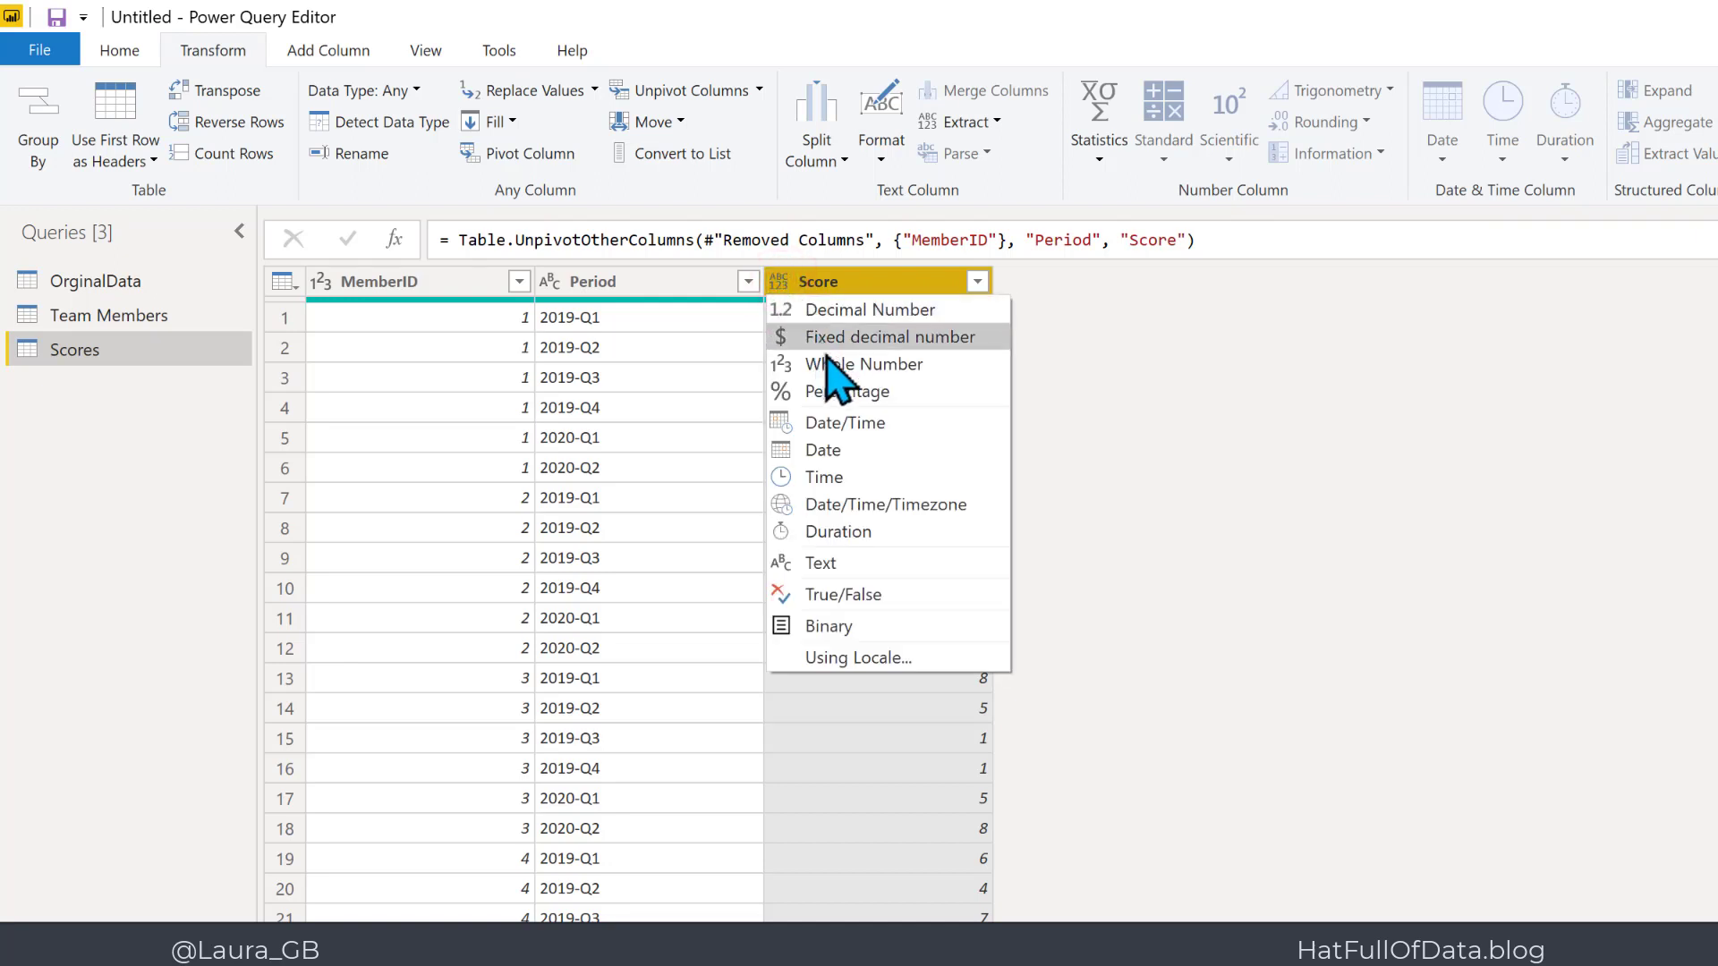
{"action": "left_click", "coordinate": [830, 367]}
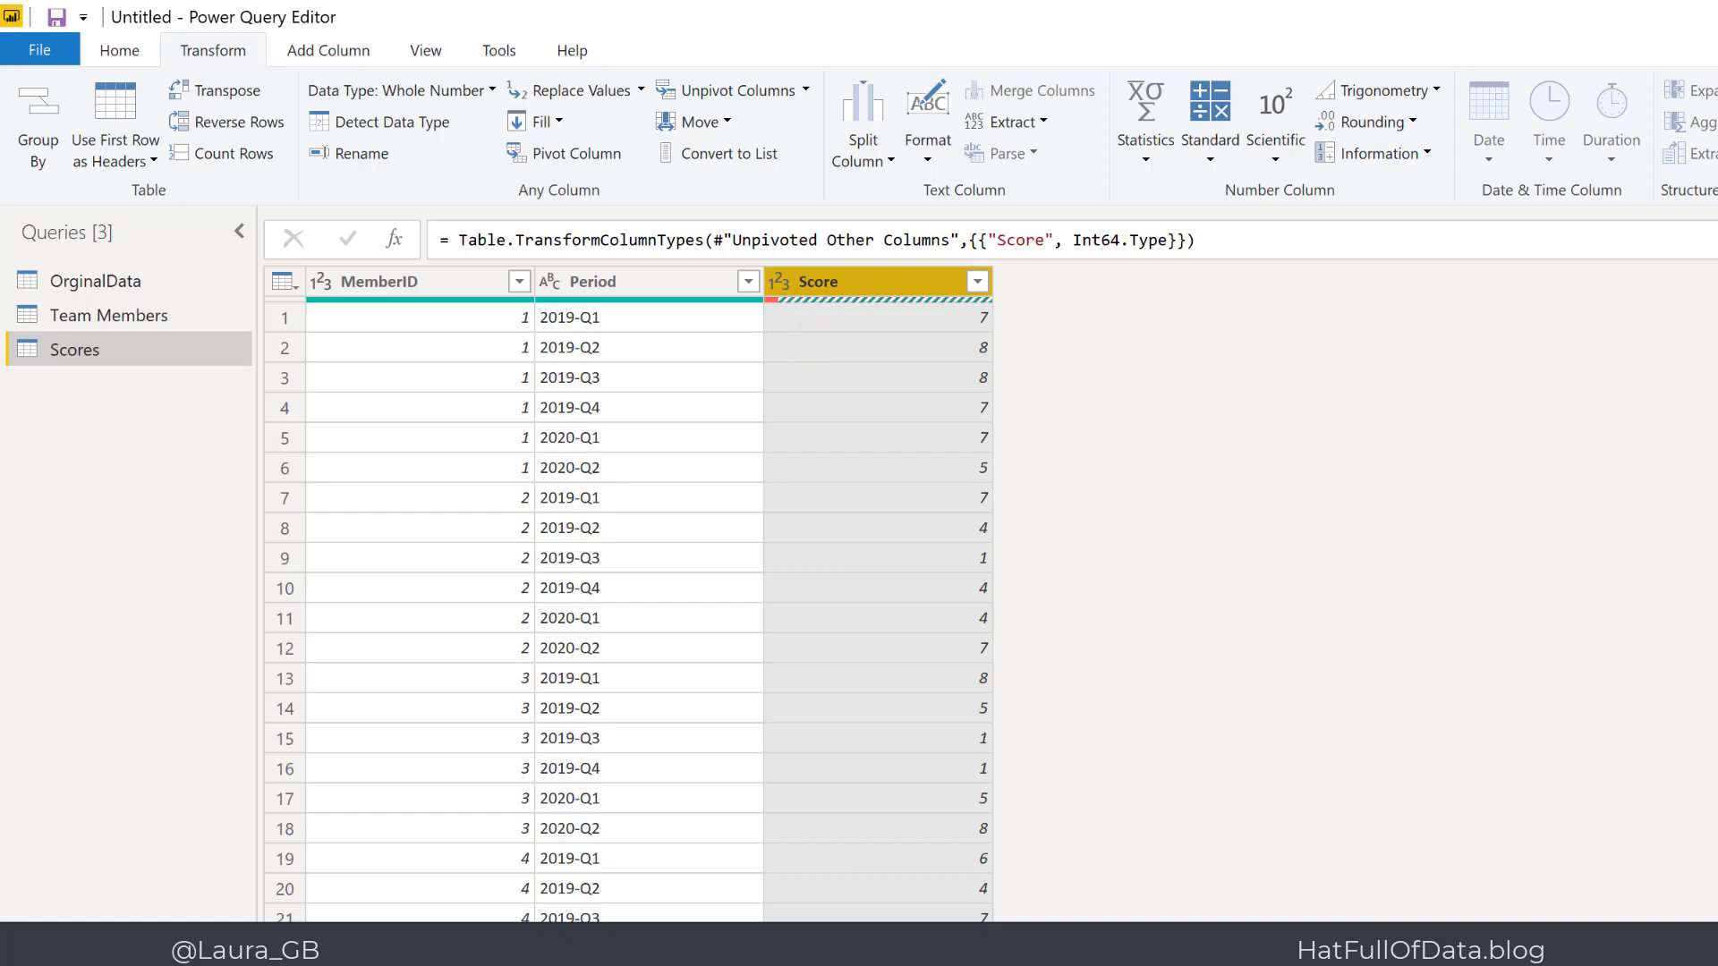
{"action": "left_click_drag", "start_coordinate": [1522, 439], "coordinate": [1522, 652]}
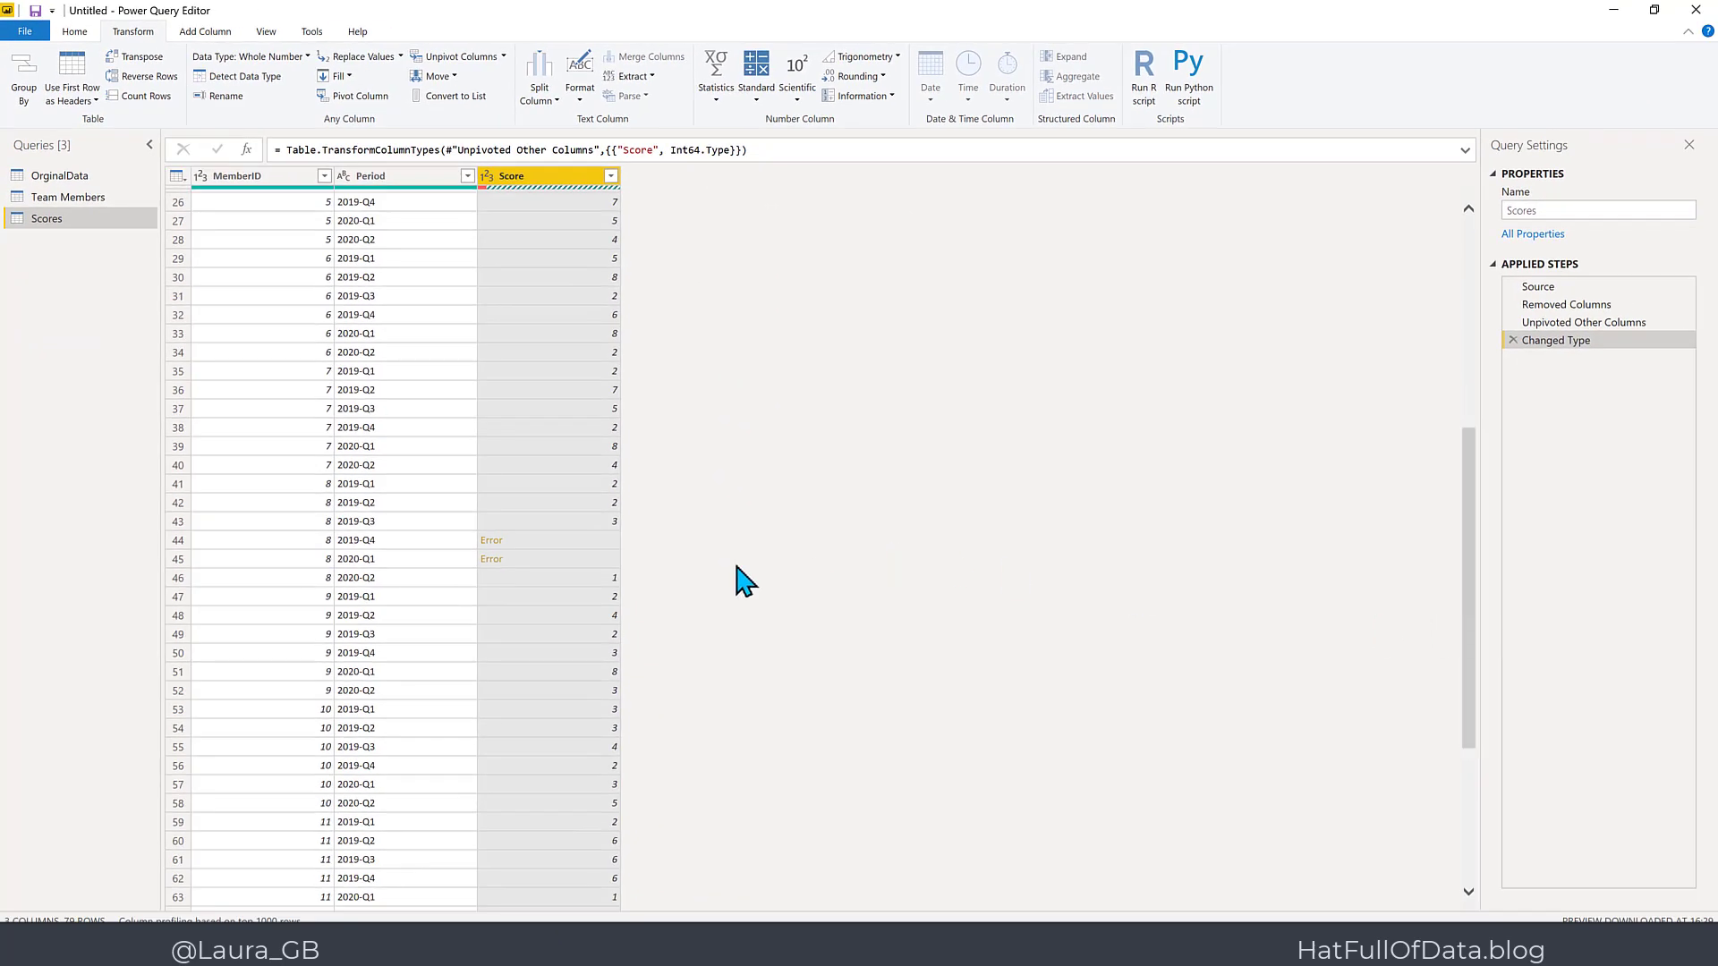
Inspect the error details of the Score value in row 44 and delete the drill-down step from the Scores query.
{"action": "left_click", "coordinate": [553, 541]}
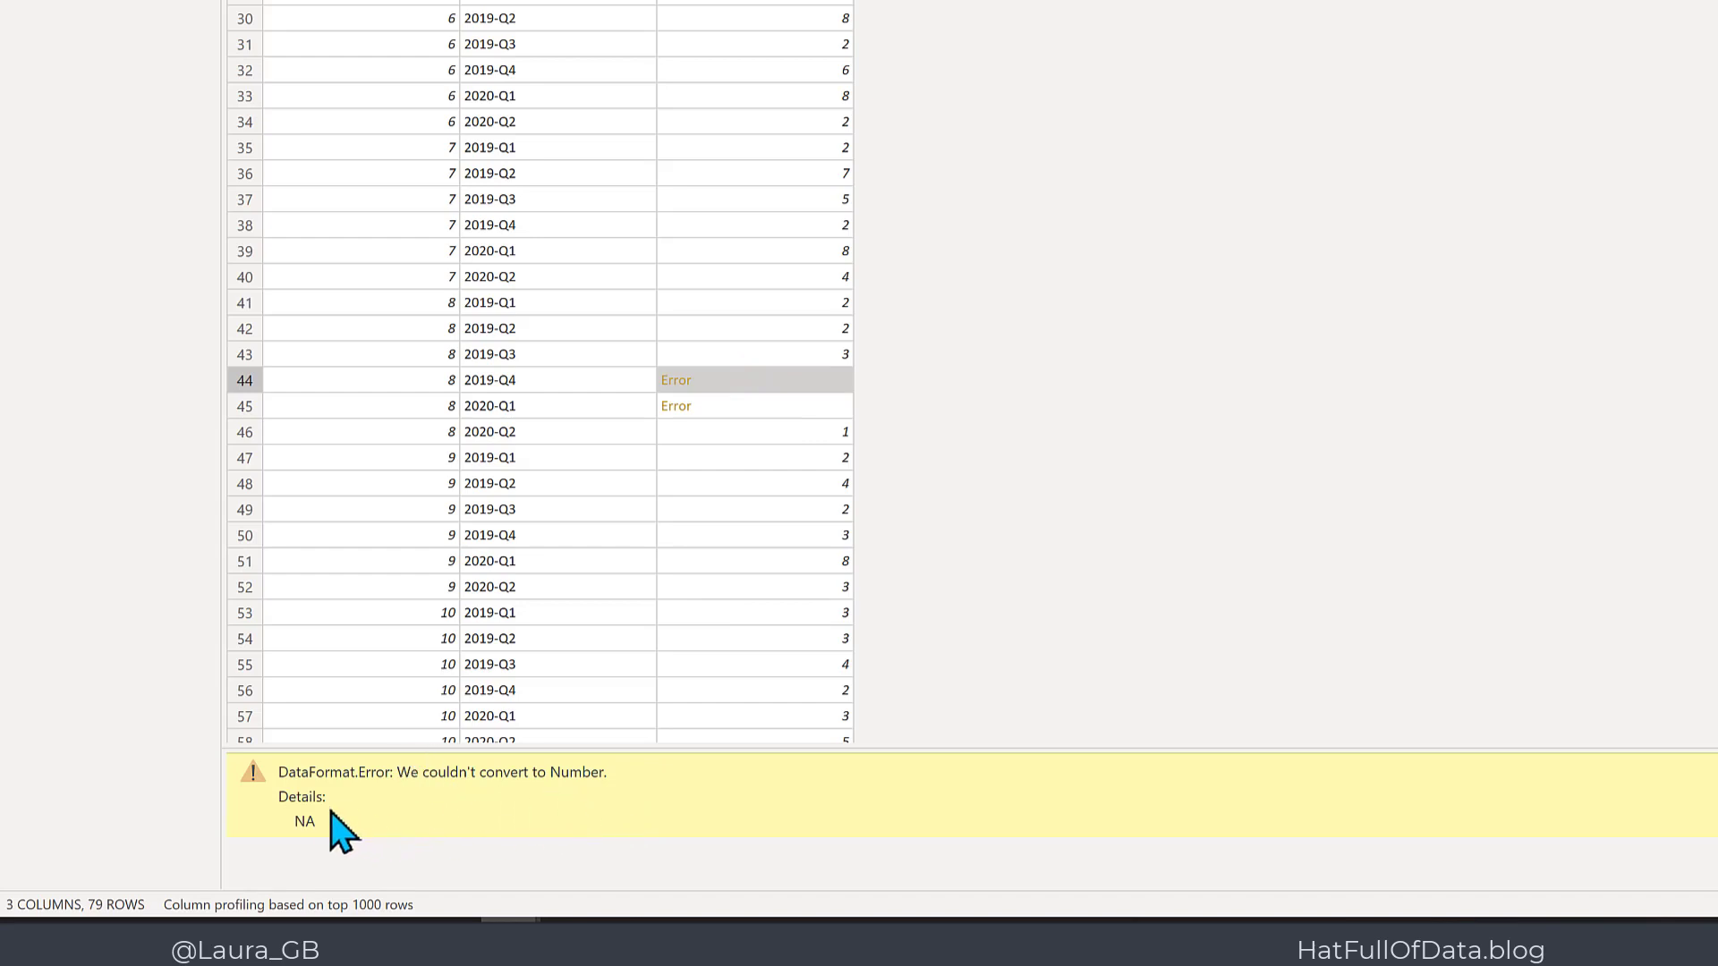
{"action": "left_click", "coordinate": [370, 874]}
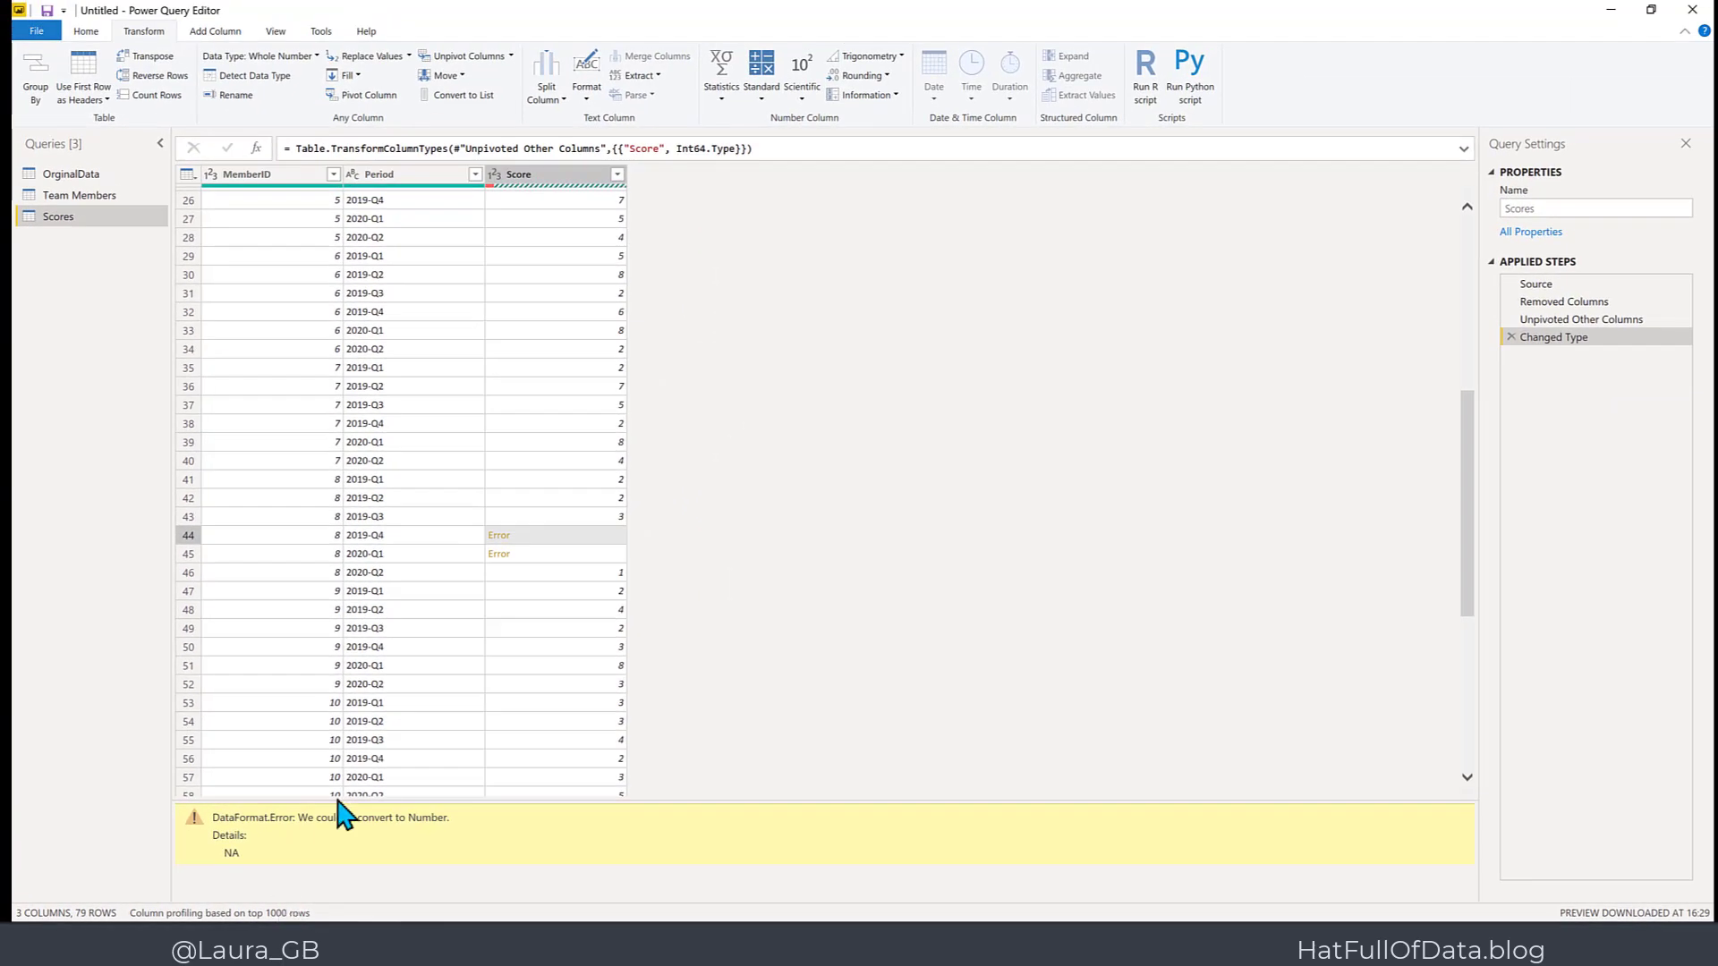
{"action": "left_click", "coordinate": [495, 537]}
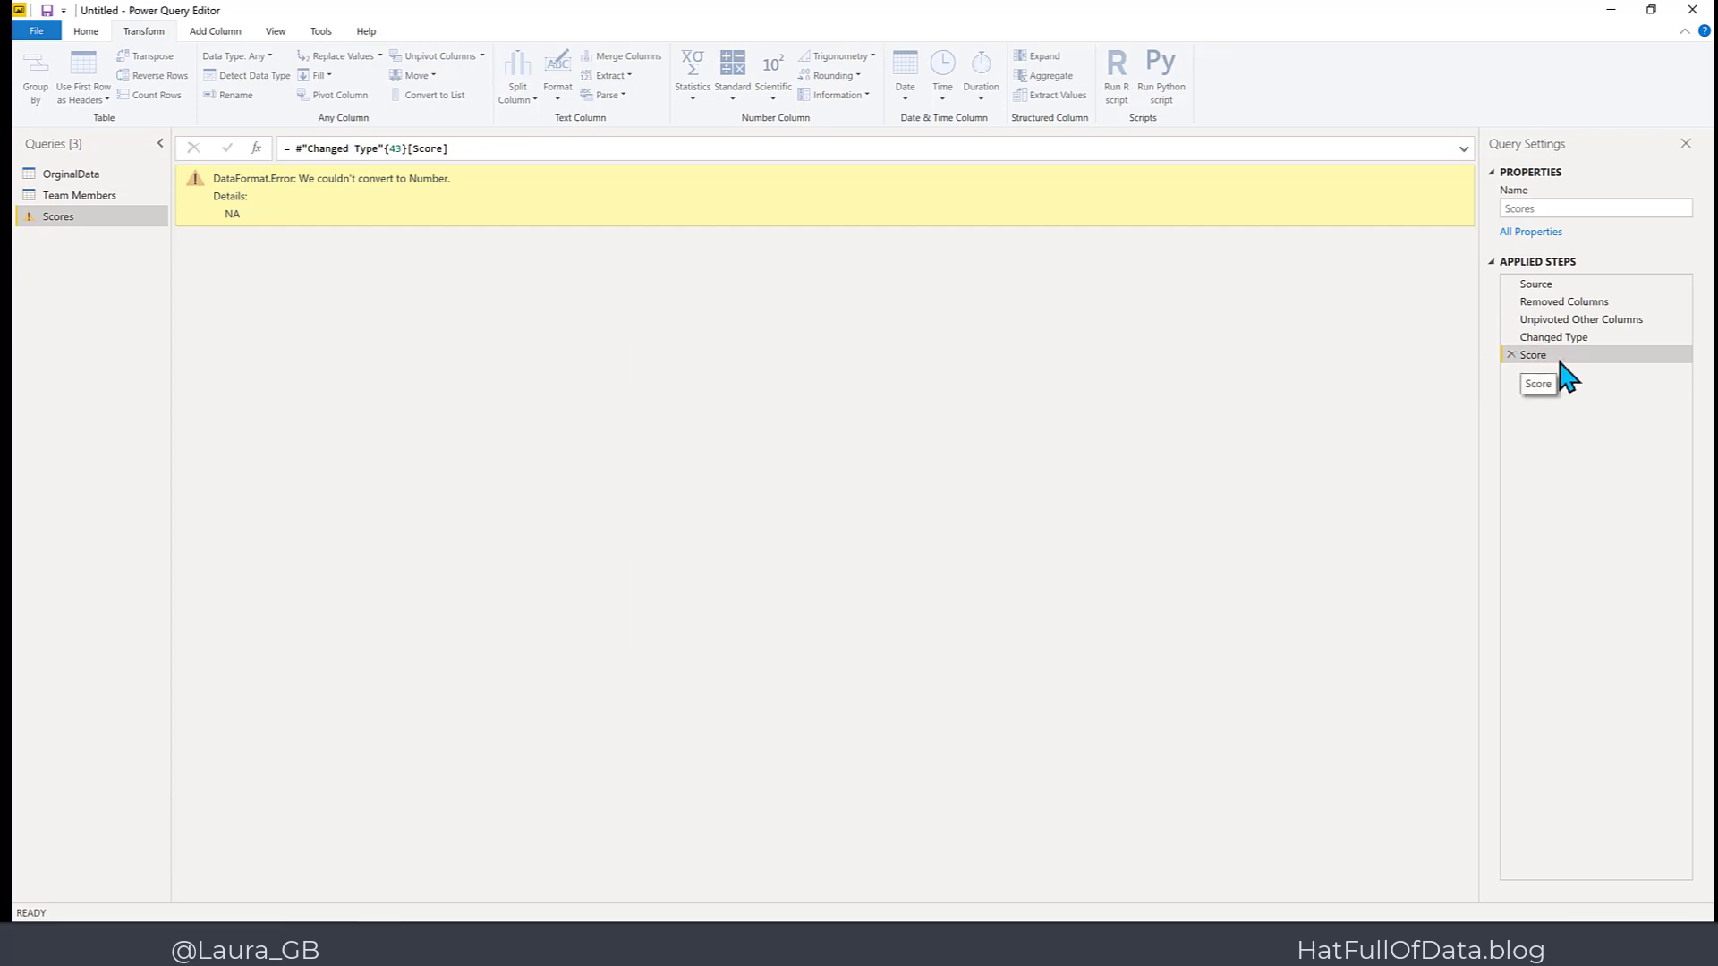
{"action": "left_click", "coordinate": [1512, 355]}
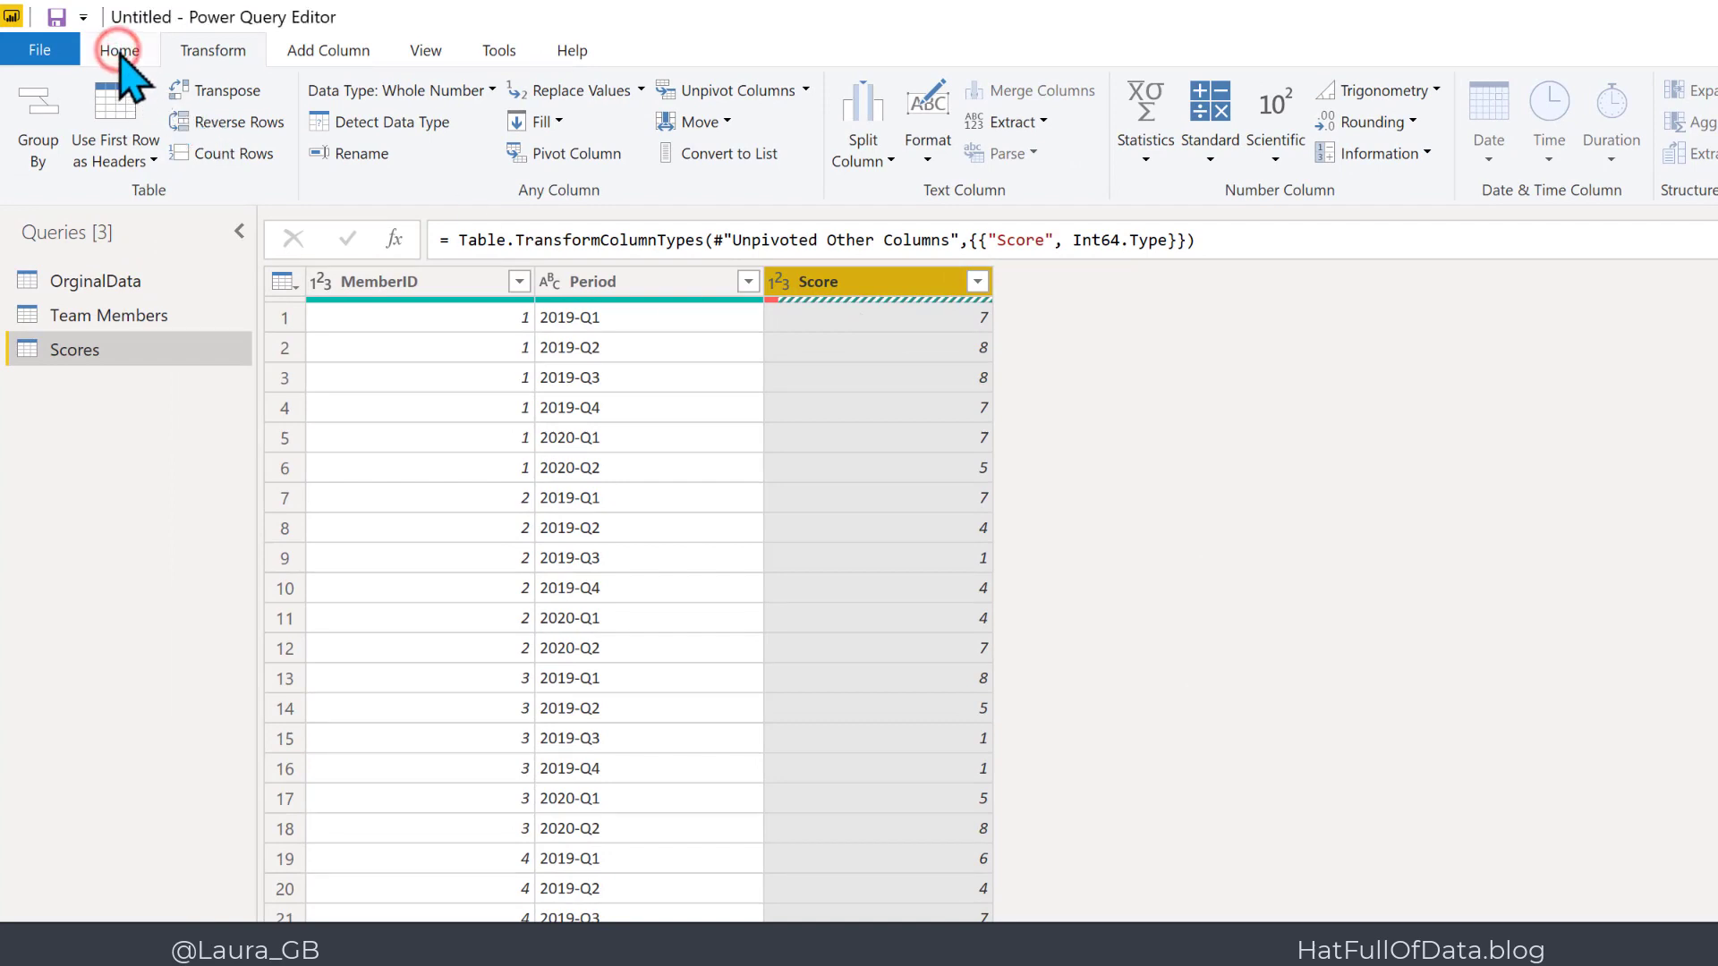
Remove the rows with errors in the Score column of the Scores query.
{"action": "left_click", "coordinate": [119, 51]}
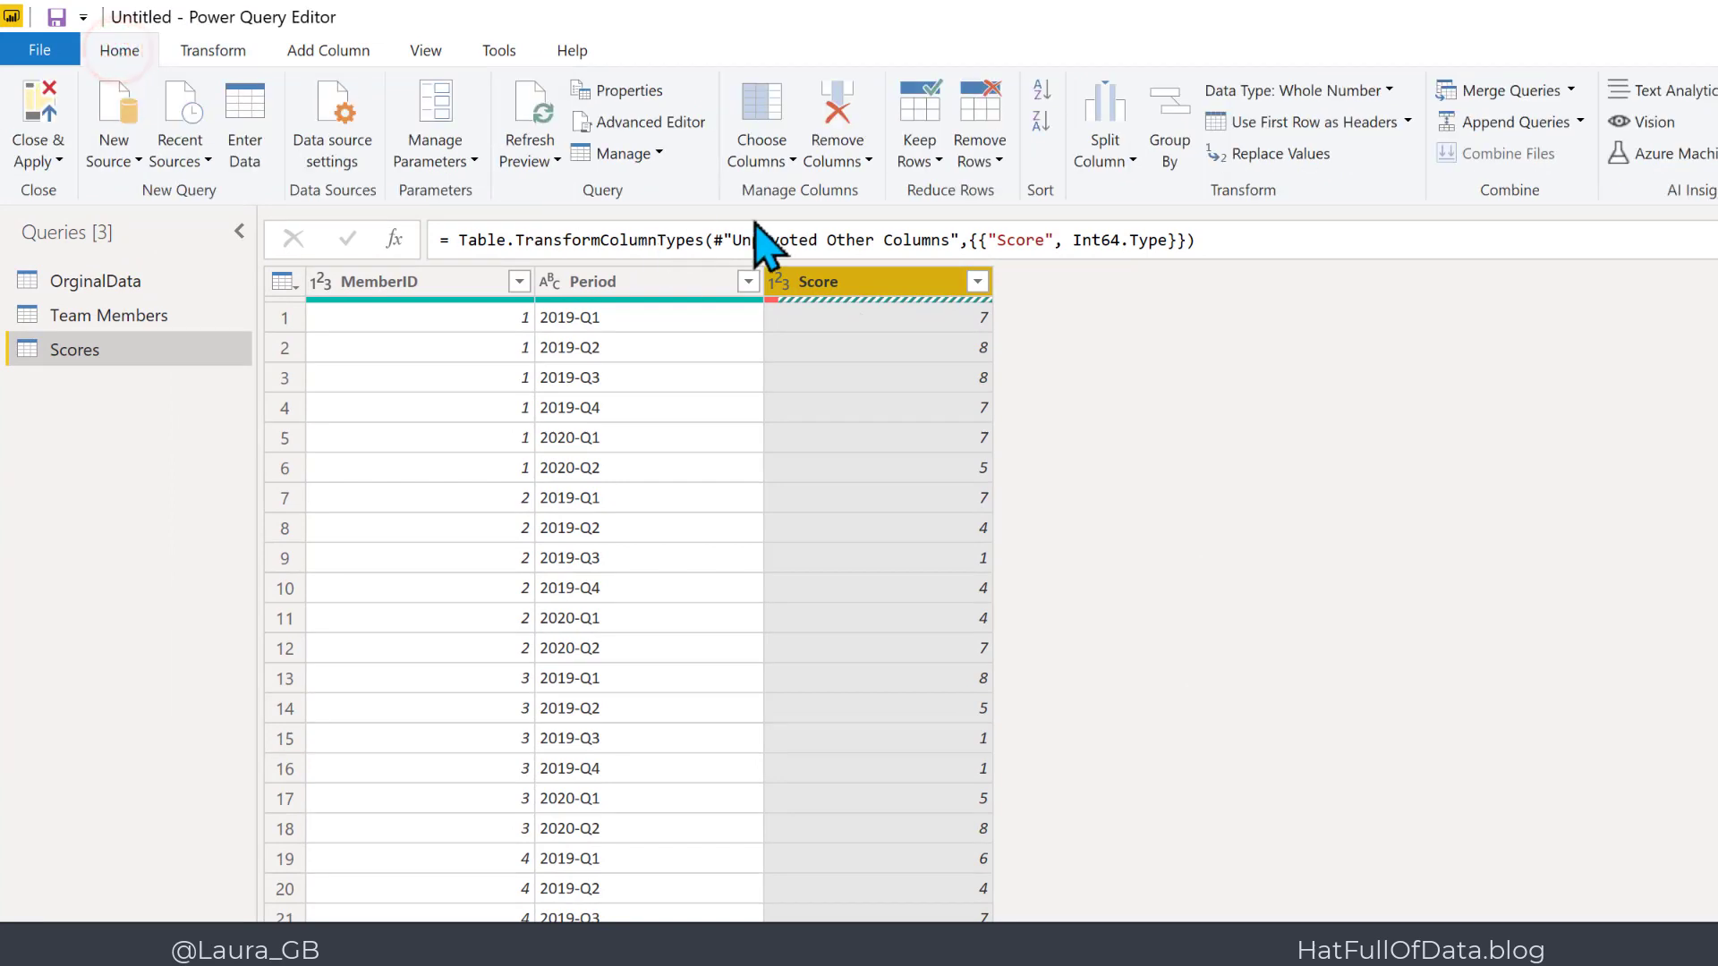
{"action": "left_click", "coordinate": [999, 161]}
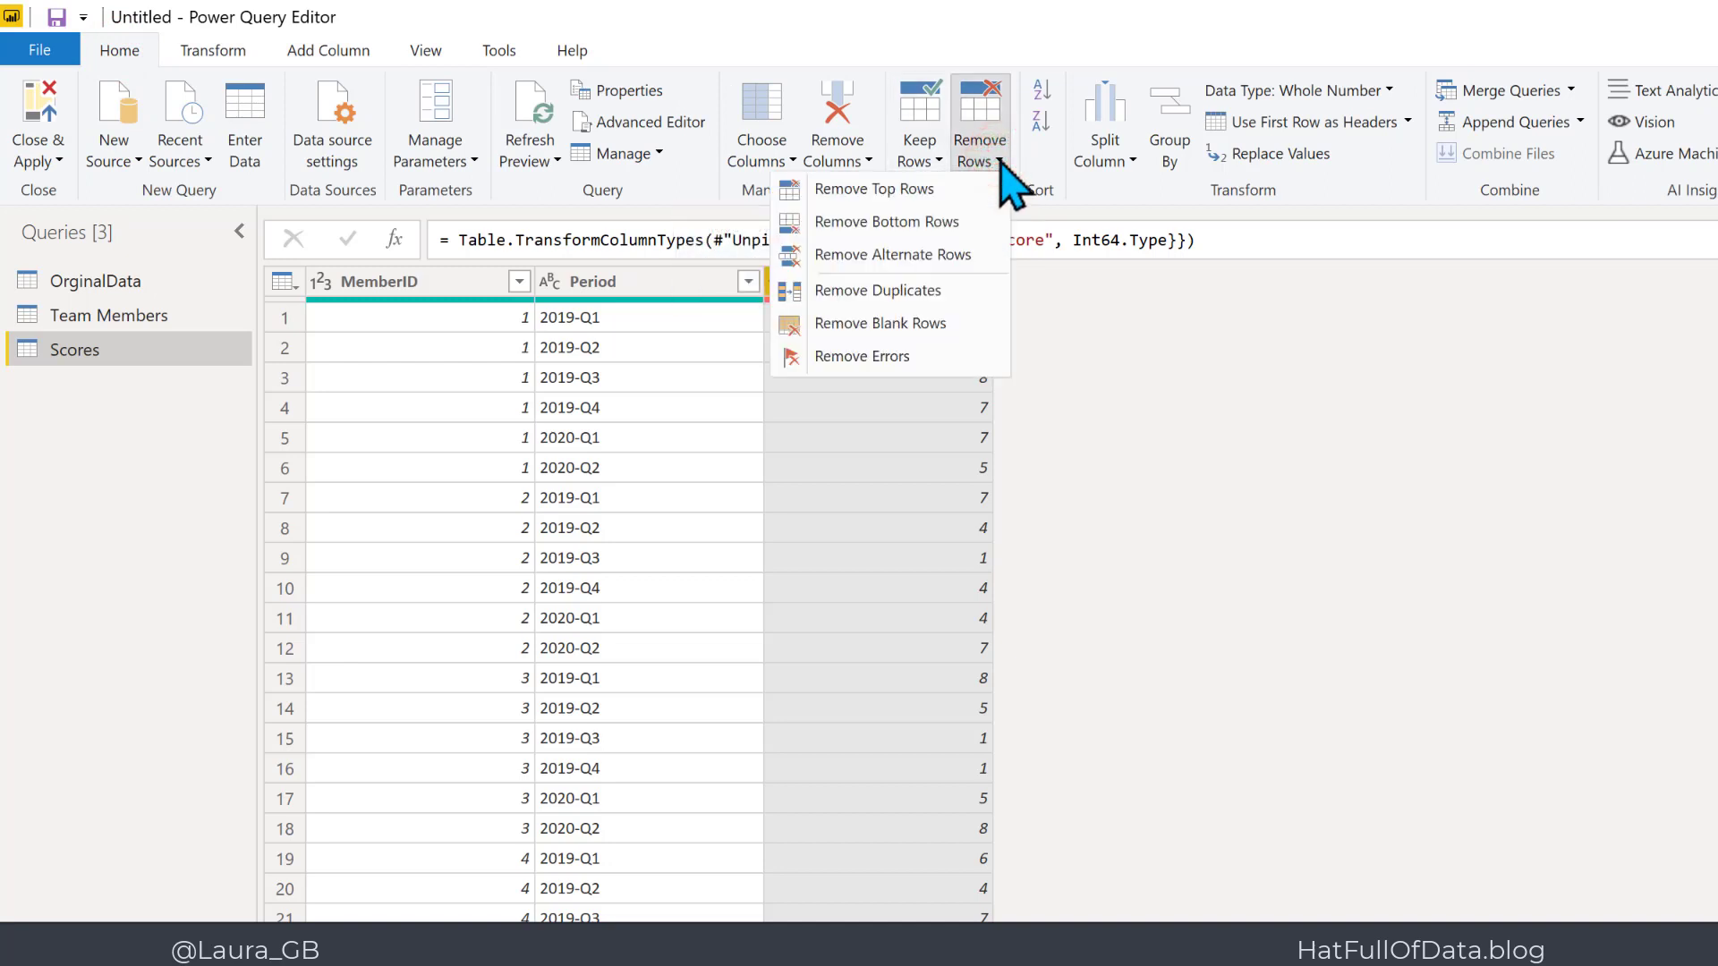
{"action": "left_click", "coordinate": [946, 358]}
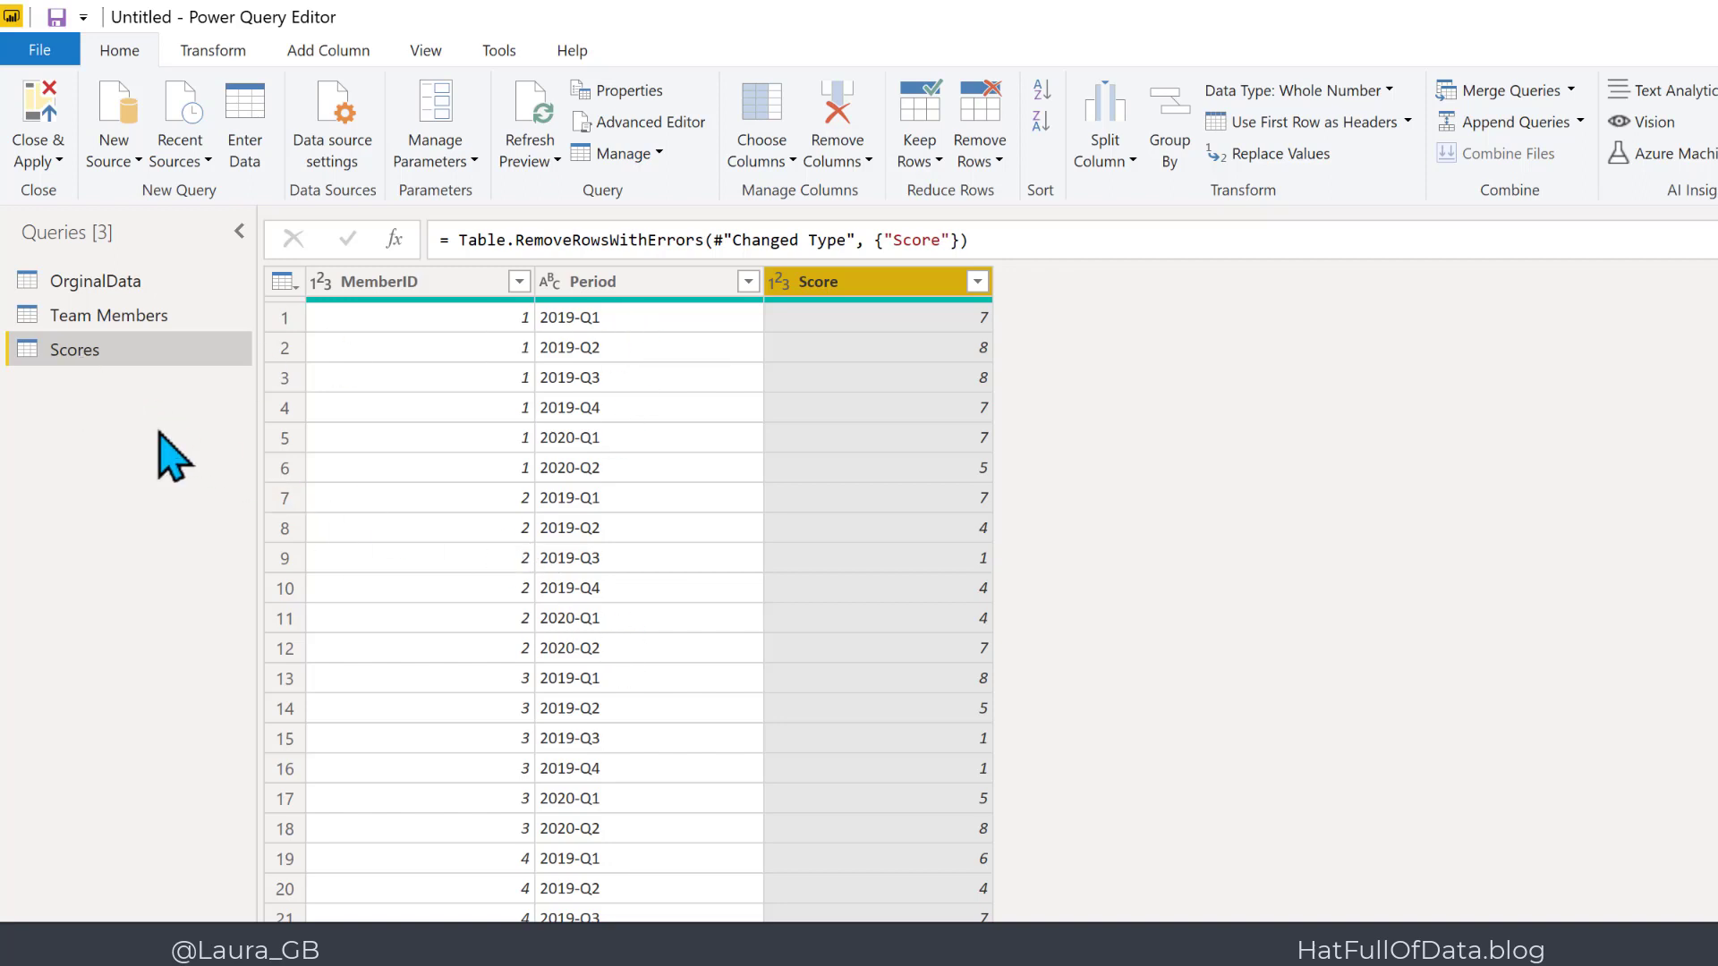
Create a new query that references Scores and name it Periods.
{"action": "right_click", "coordinate": [78, 352]}
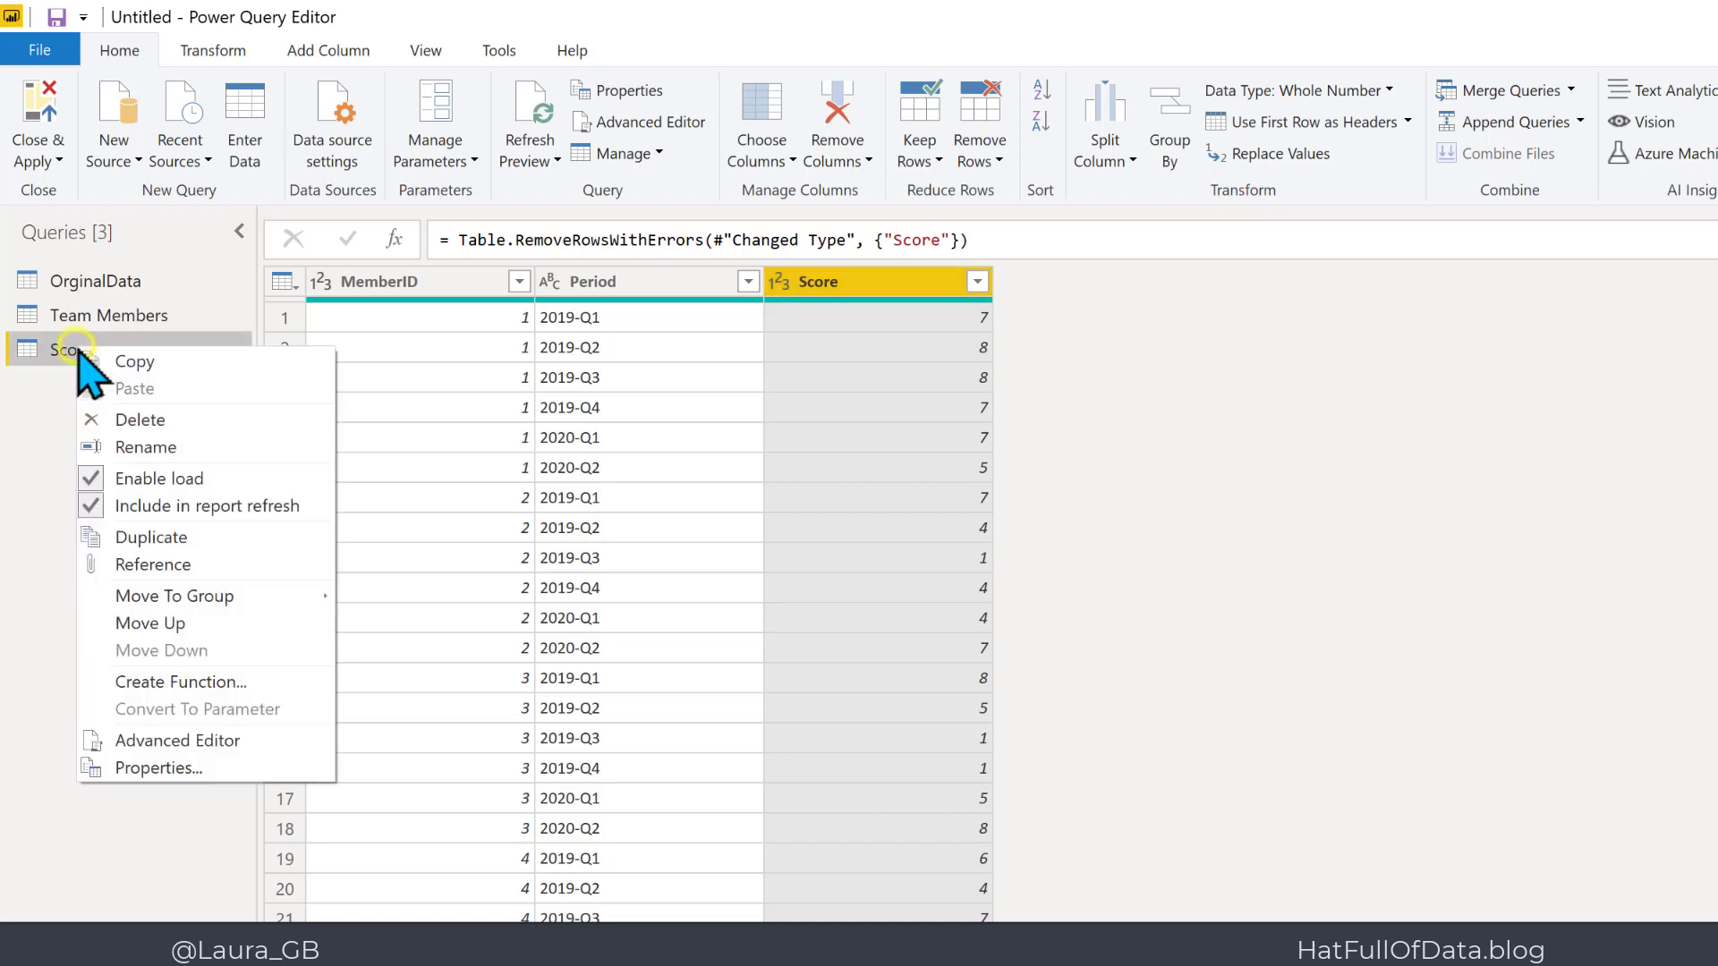
{"action": "left_click", "coordinate": [136, 567]}
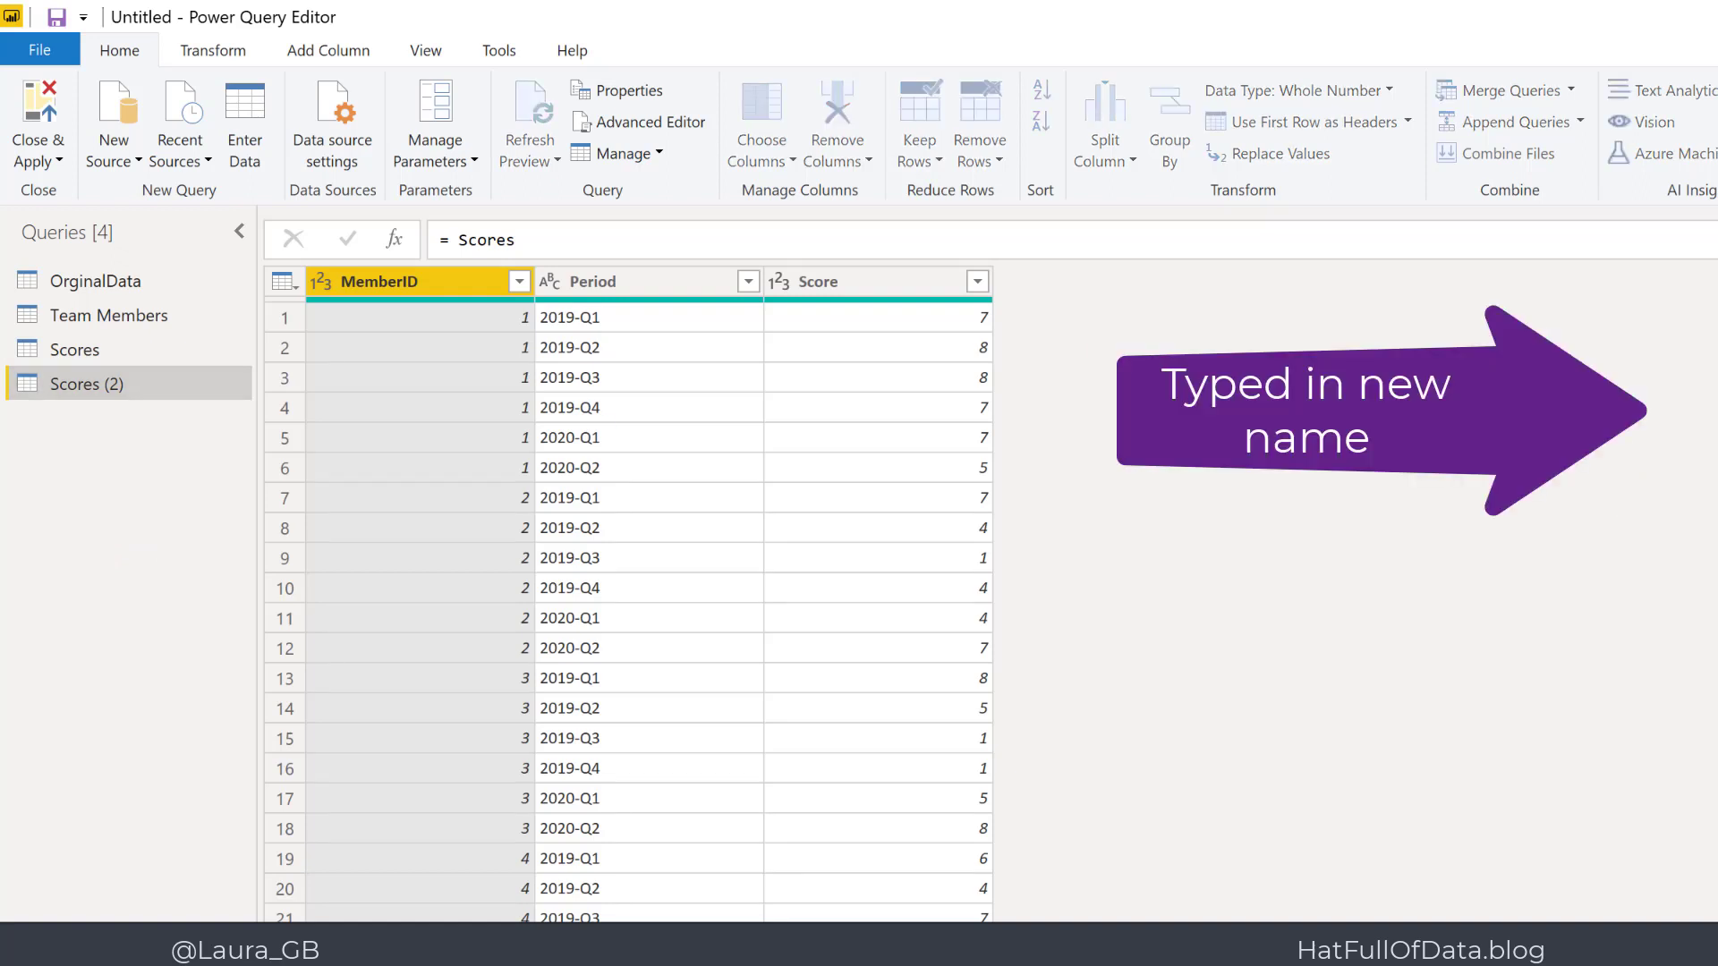
{"action": "key", "text": "Return"}
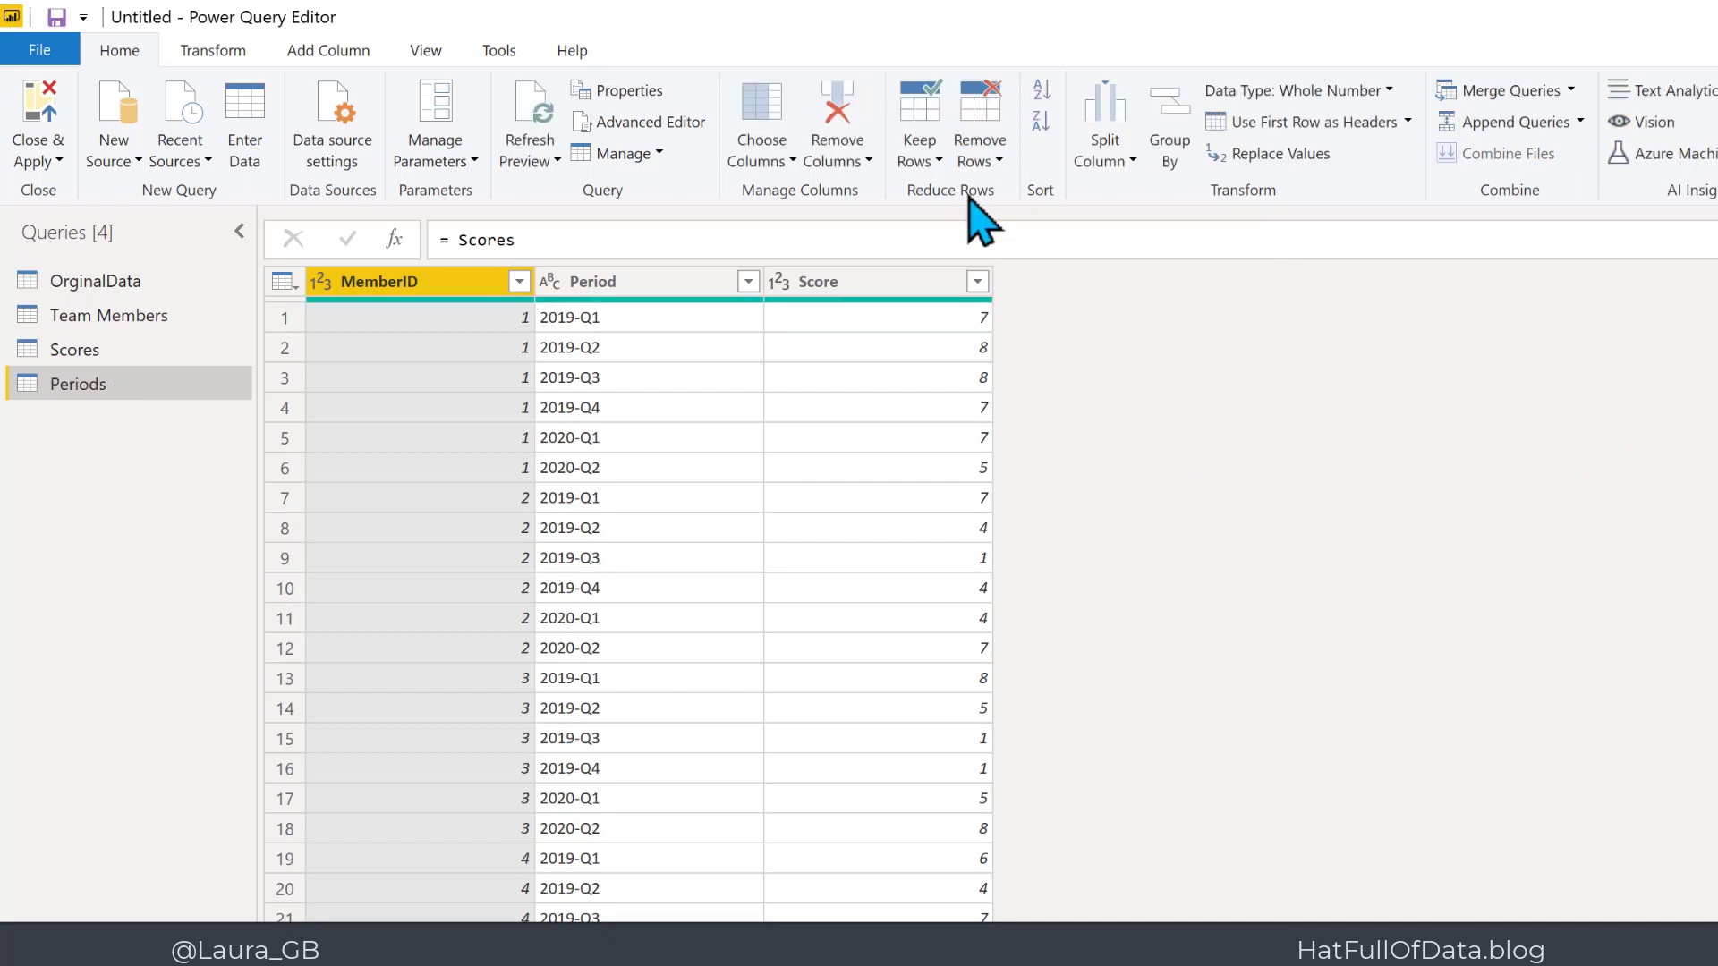
Keep only the Period column in the Periods query and remove its duplicate rows.
{"action": "left_click", "coordinate": [758, 100]}
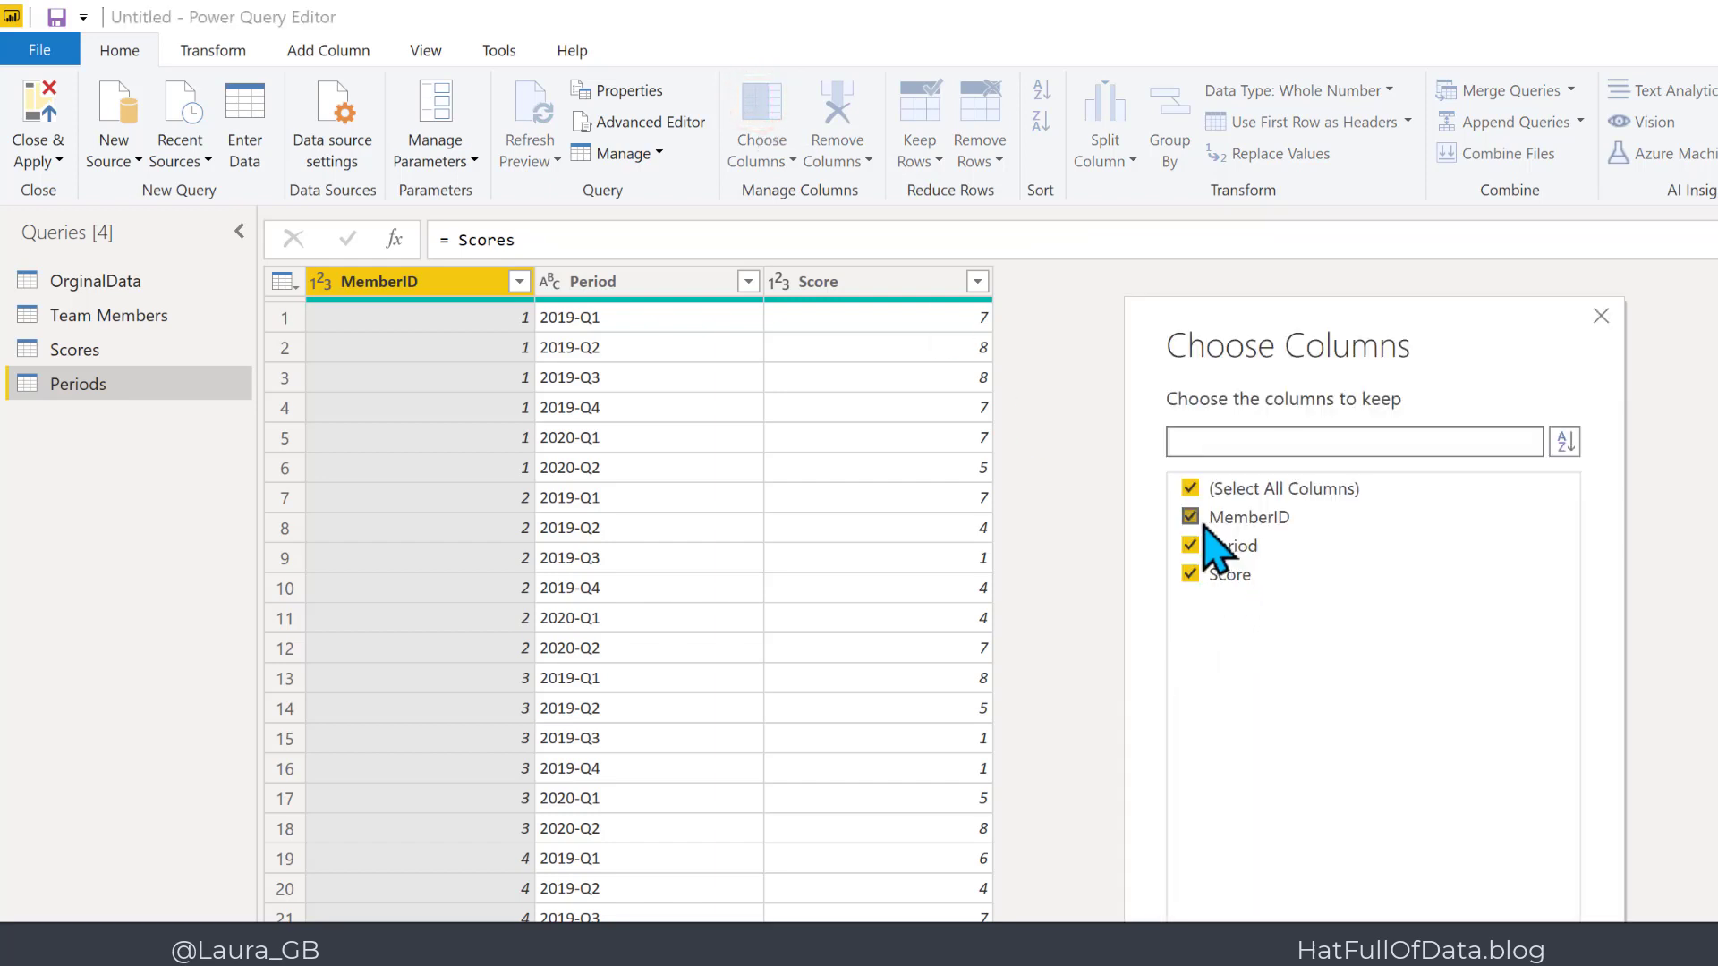
{"action": "left_click", "coordinate": [1191, 488]}
{"action": "left_click", "coordinate": [1192, 546]}
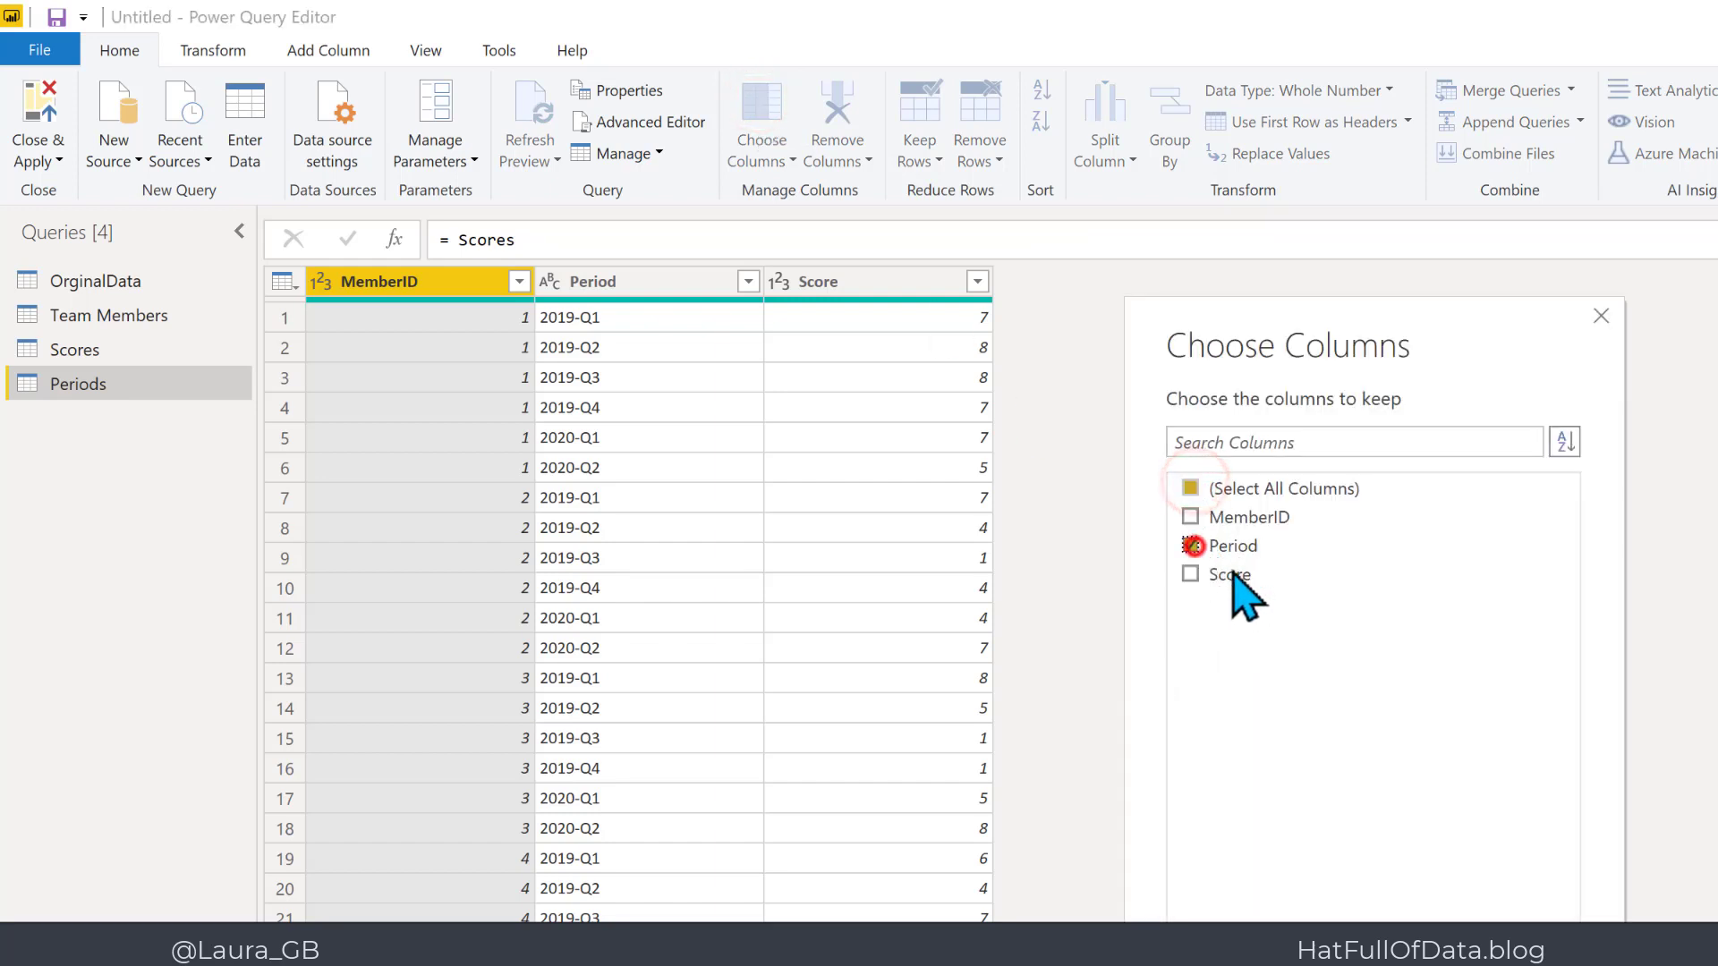
{"action": "key", "text": "Return"}
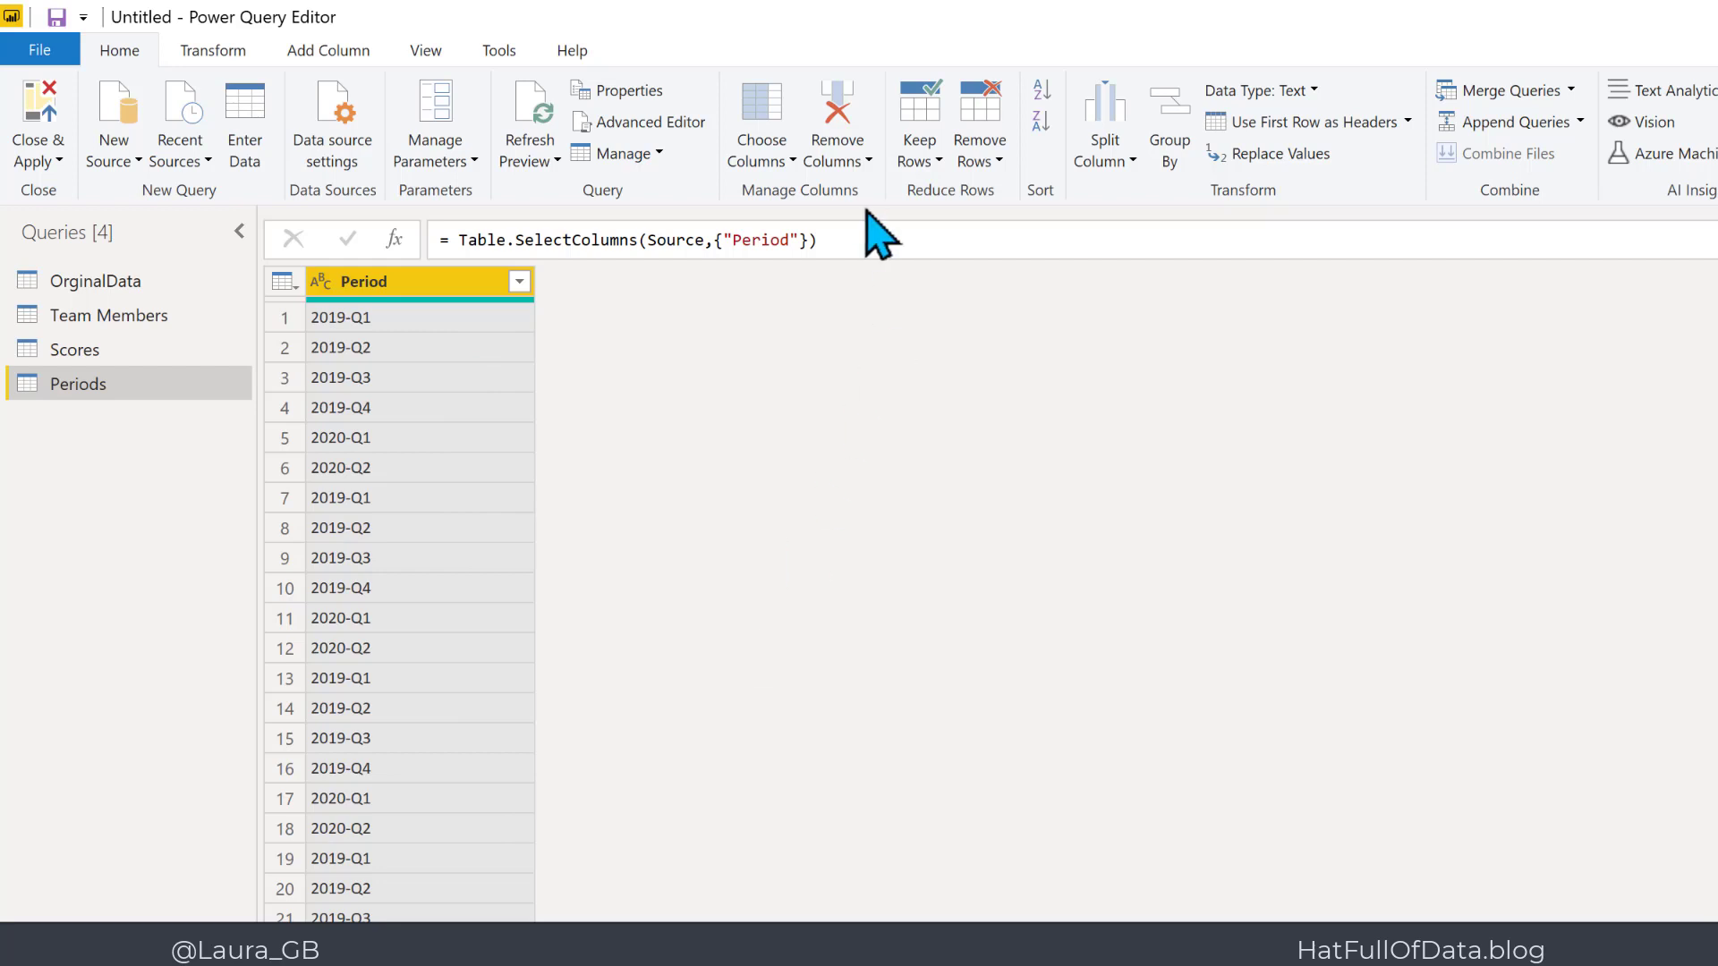
{"action": "left_click", "coordinate": [999, 159]}
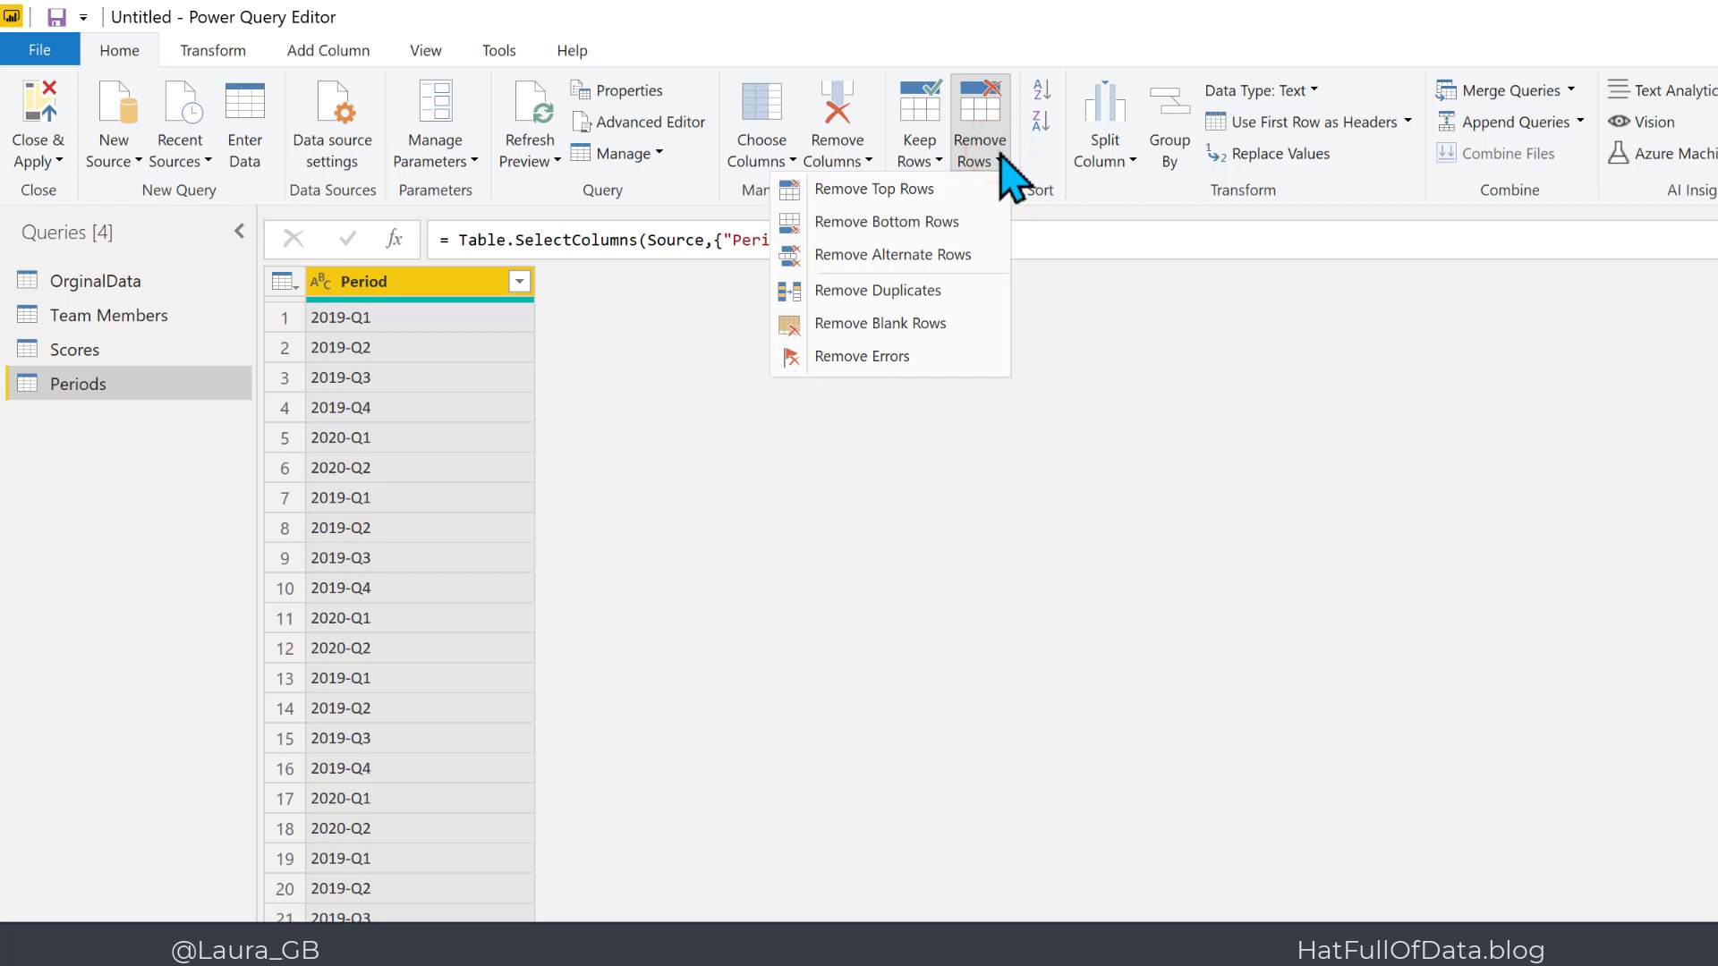
{"action": "left_click", "coordinate": [962, 291]}
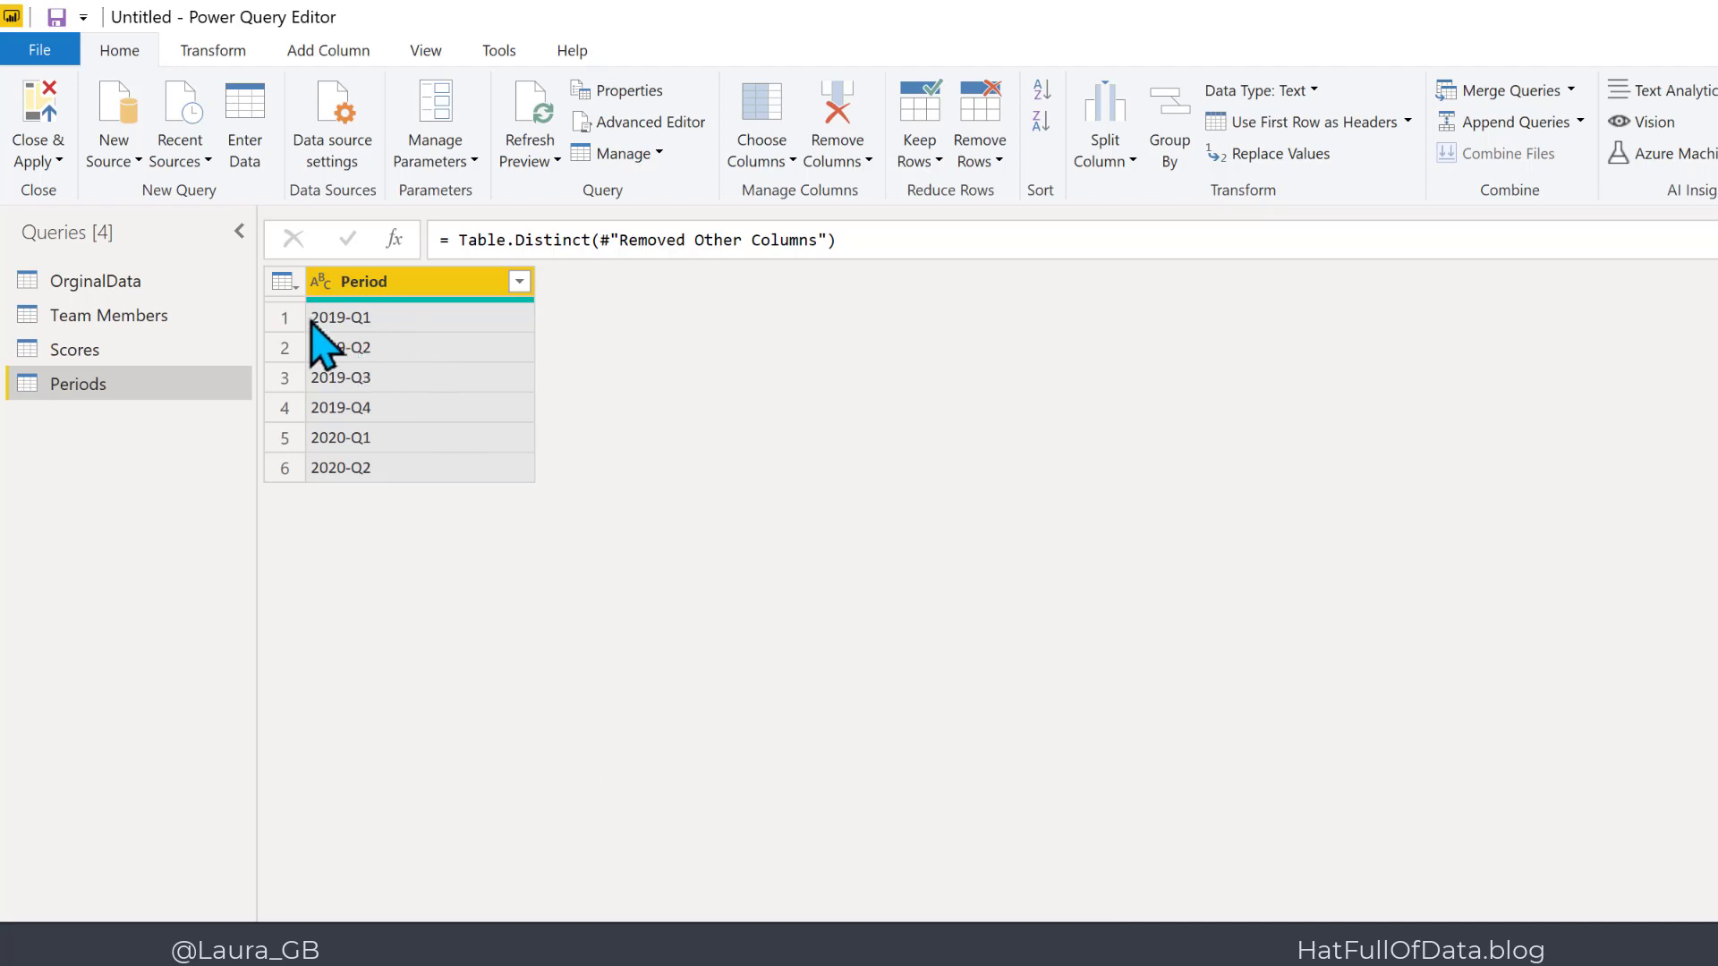
Duplicate the Period column and split the copy at each occurrence of the custom delimiter "-Q".
{"action": "right_click", "coordinate": [441, 284]}
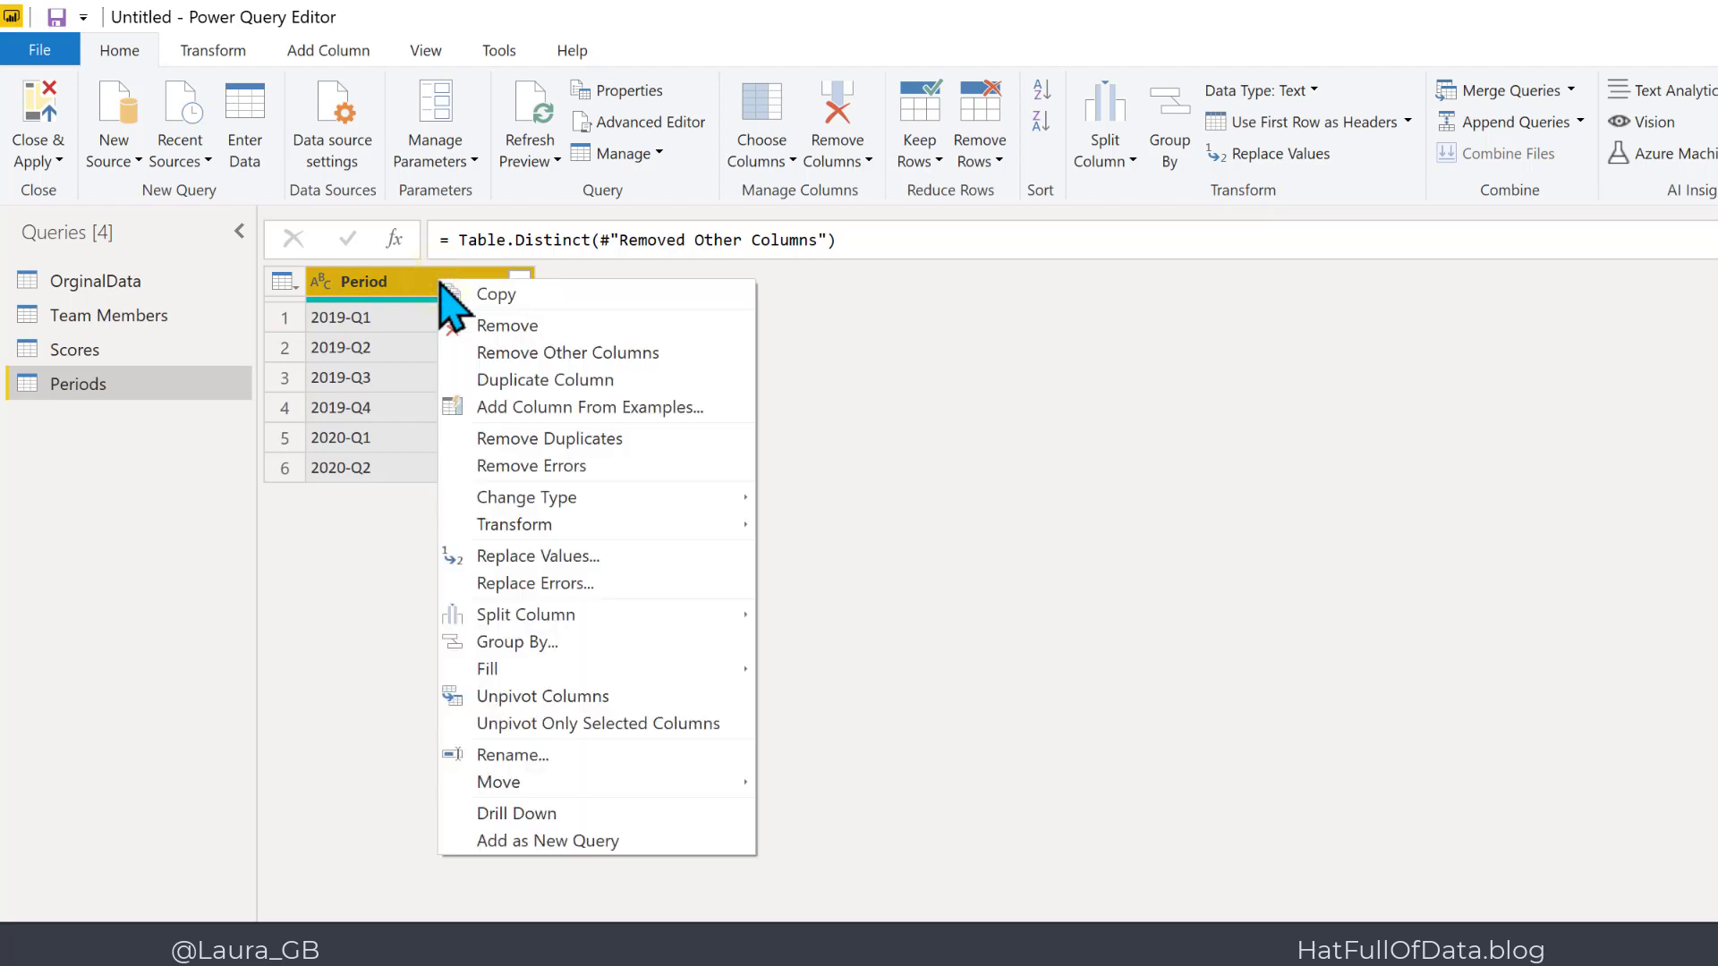
{"action": "left_click", "coordinate": [501, 374]}
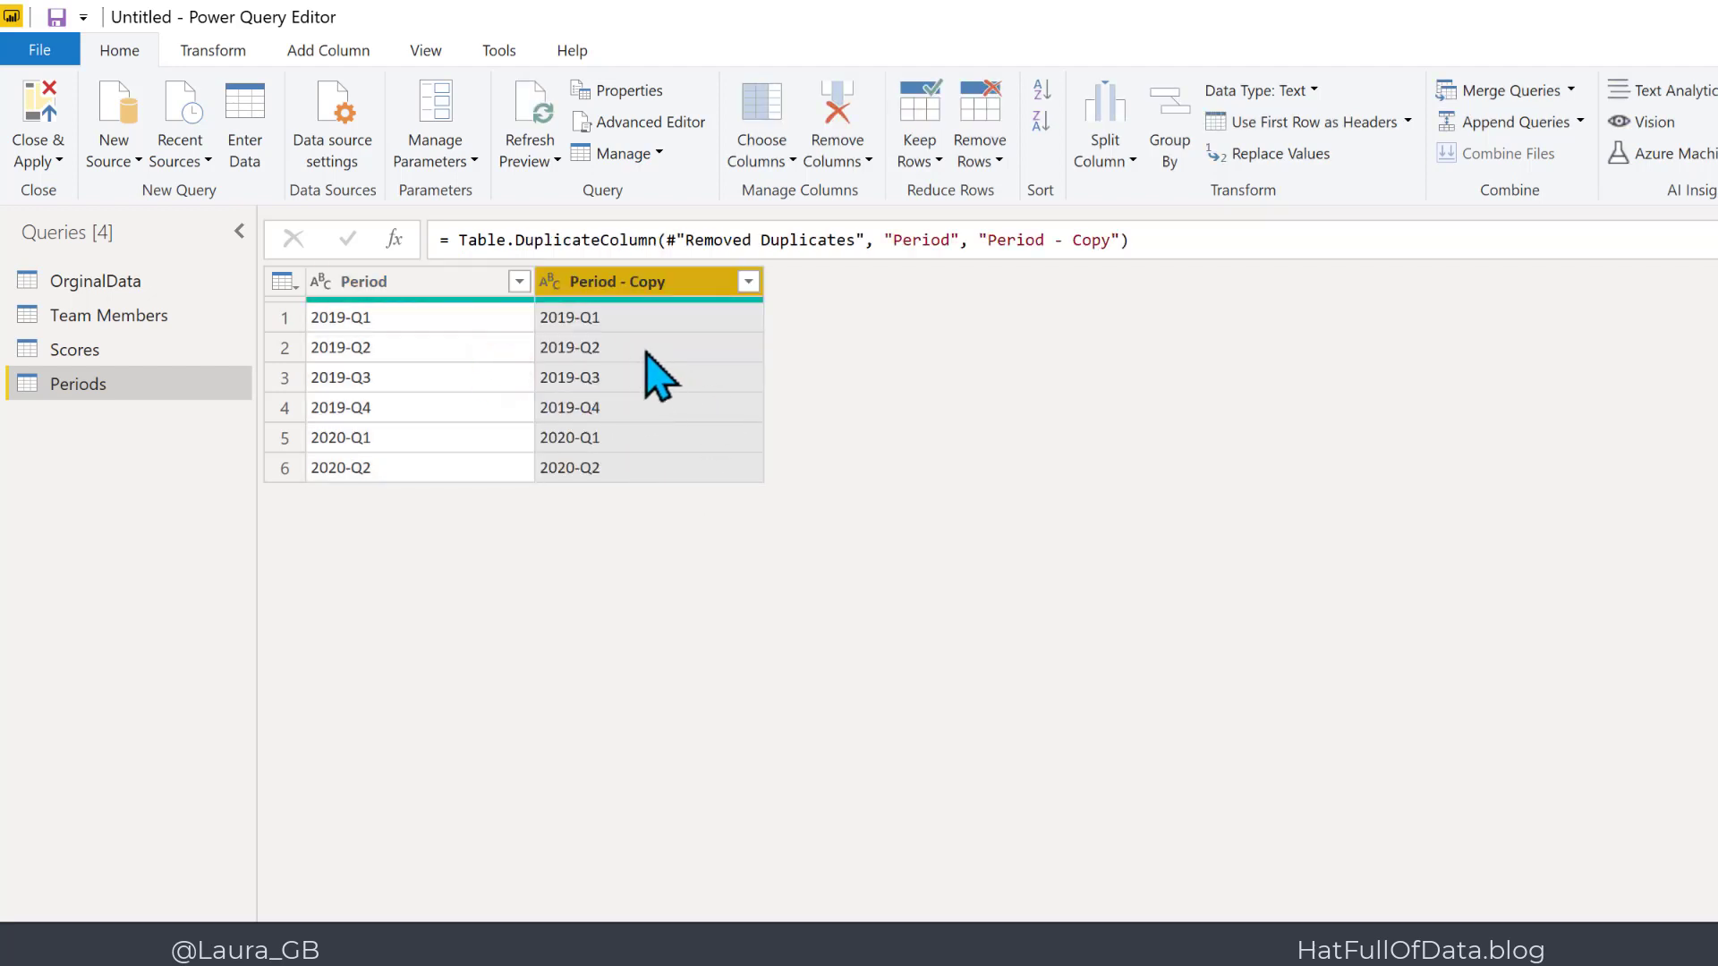
{"action": "left_click", "coordinate": [1128, 161]}
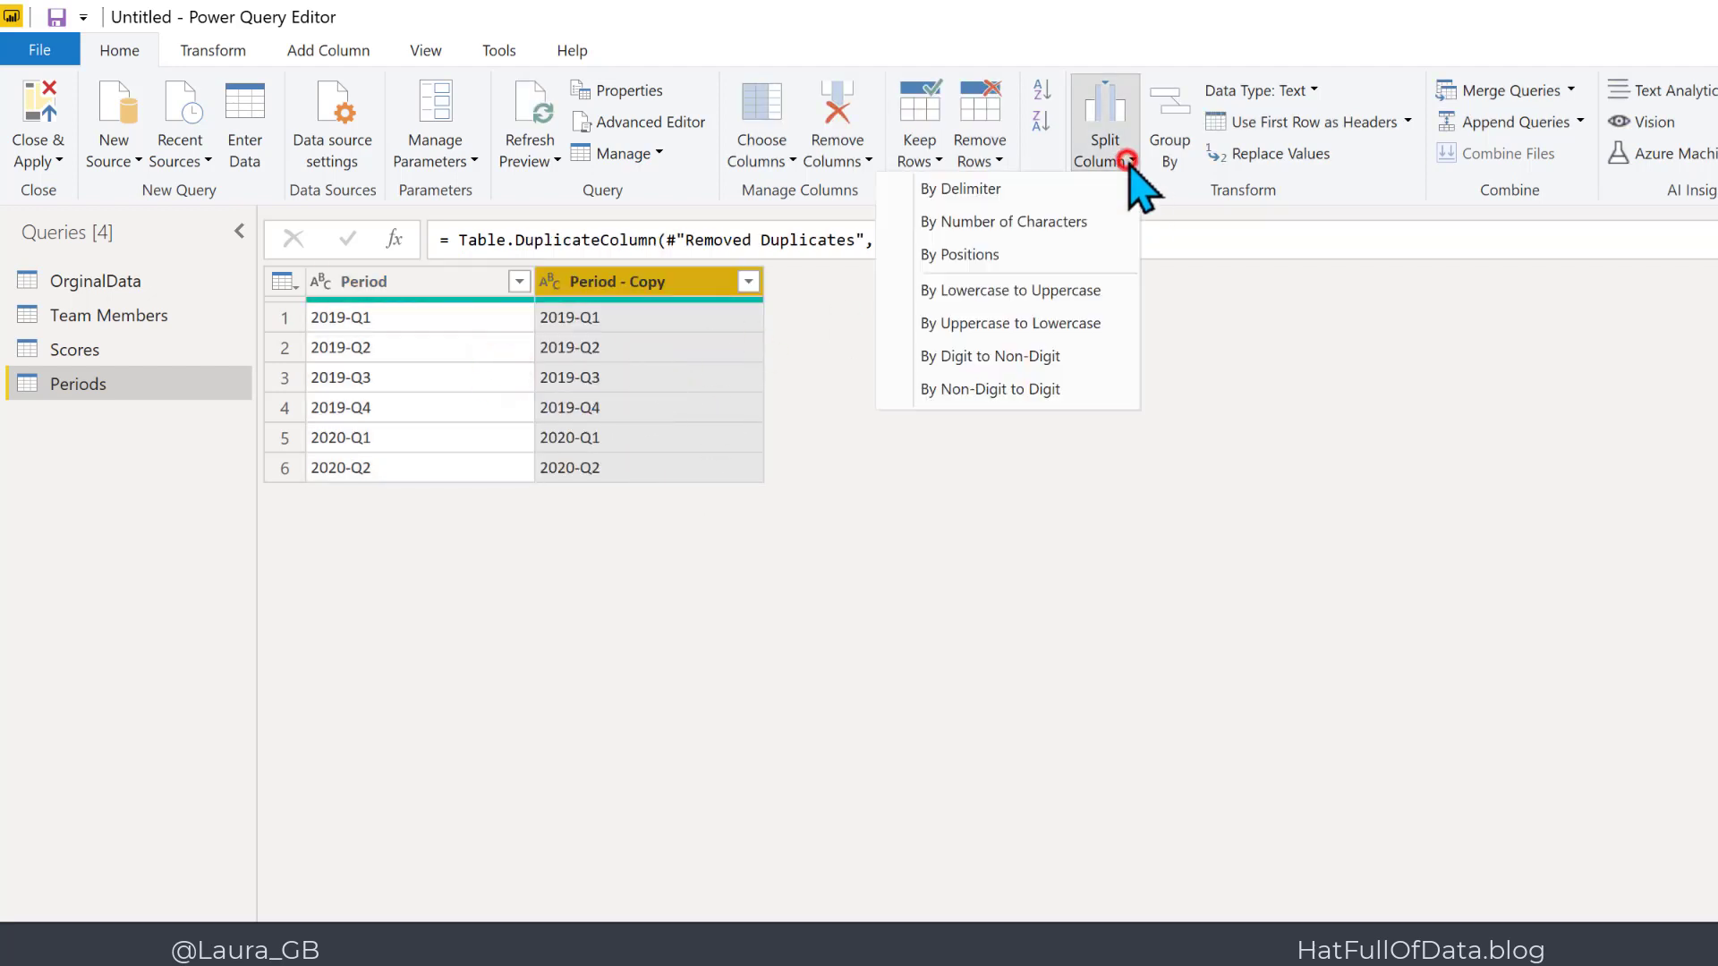
{"action": "left_click", "coordinate": [1027, 193]}
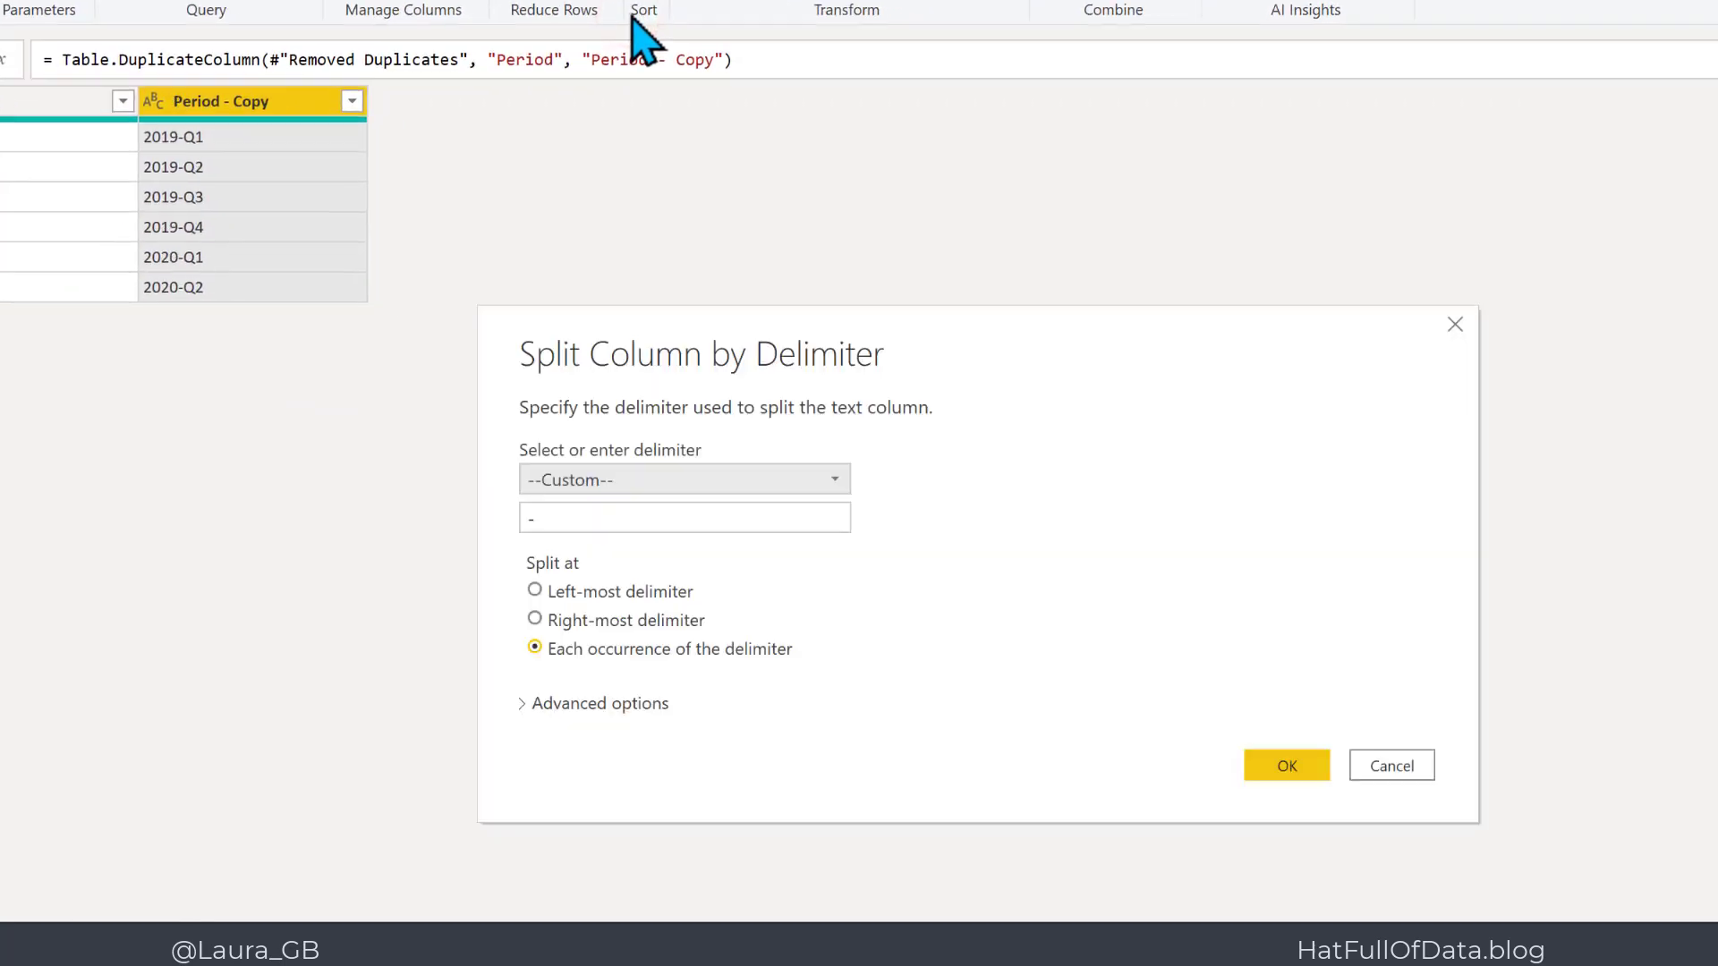
{"action": "left_click", "coordinate": [534, 497]}
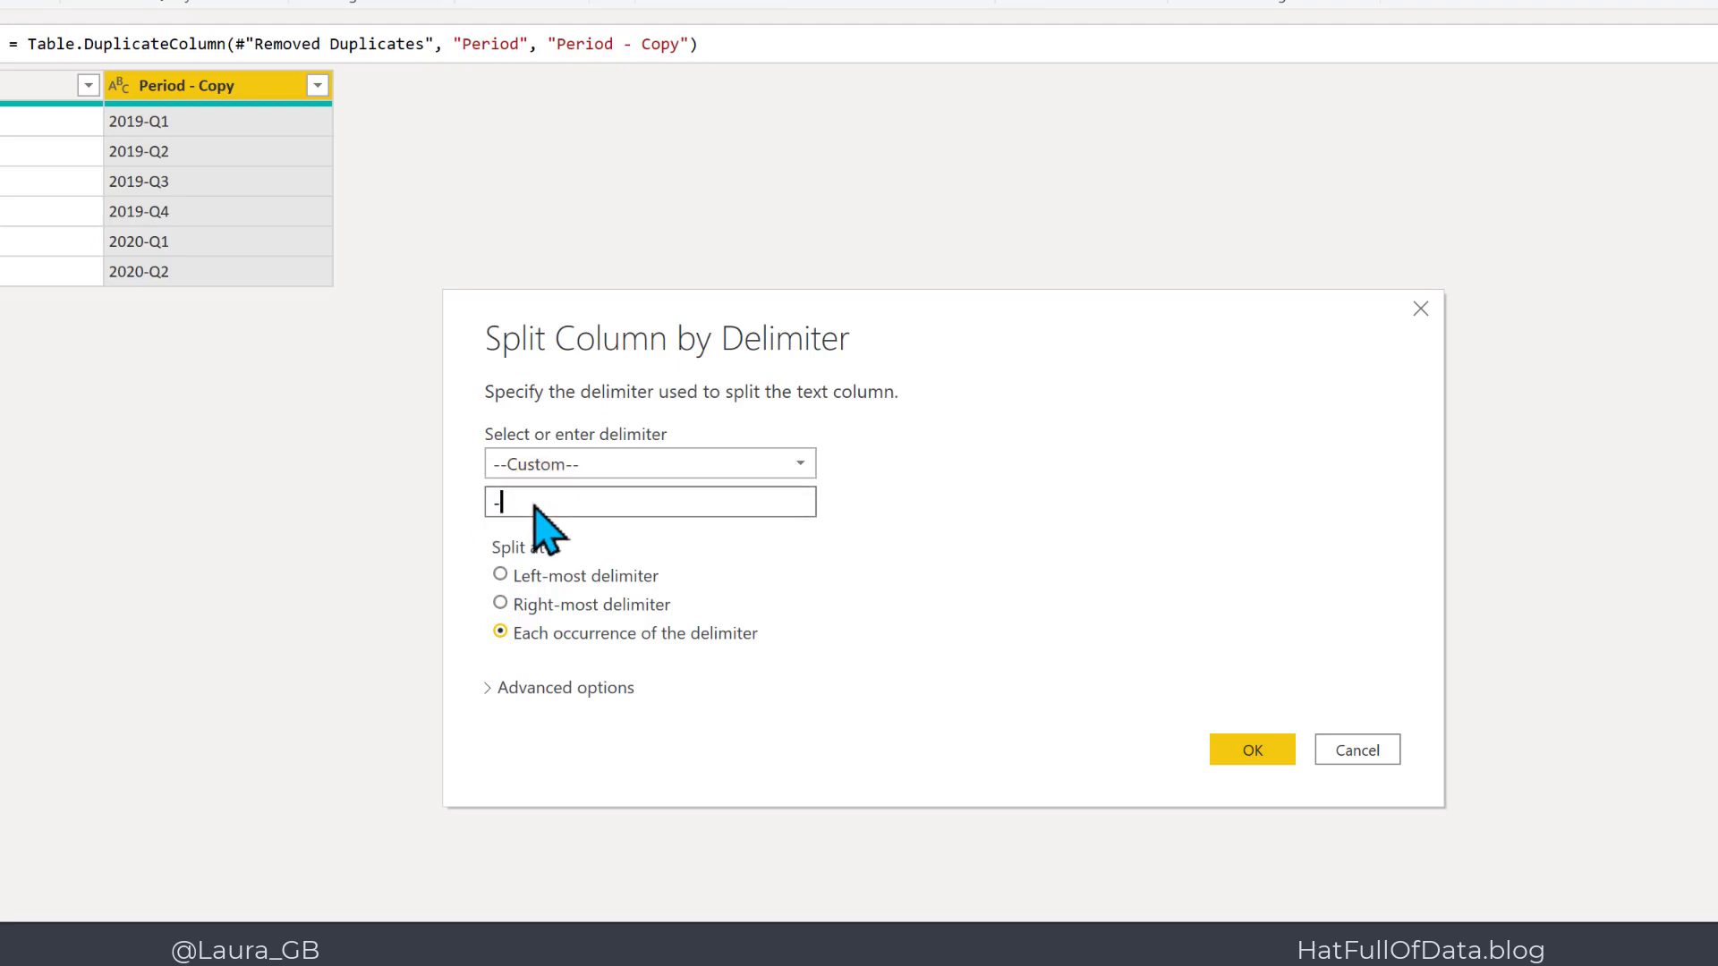
{"action": "type", "text": "Q"}
{"action": "left_click", "coordinate": [1266, 749]}
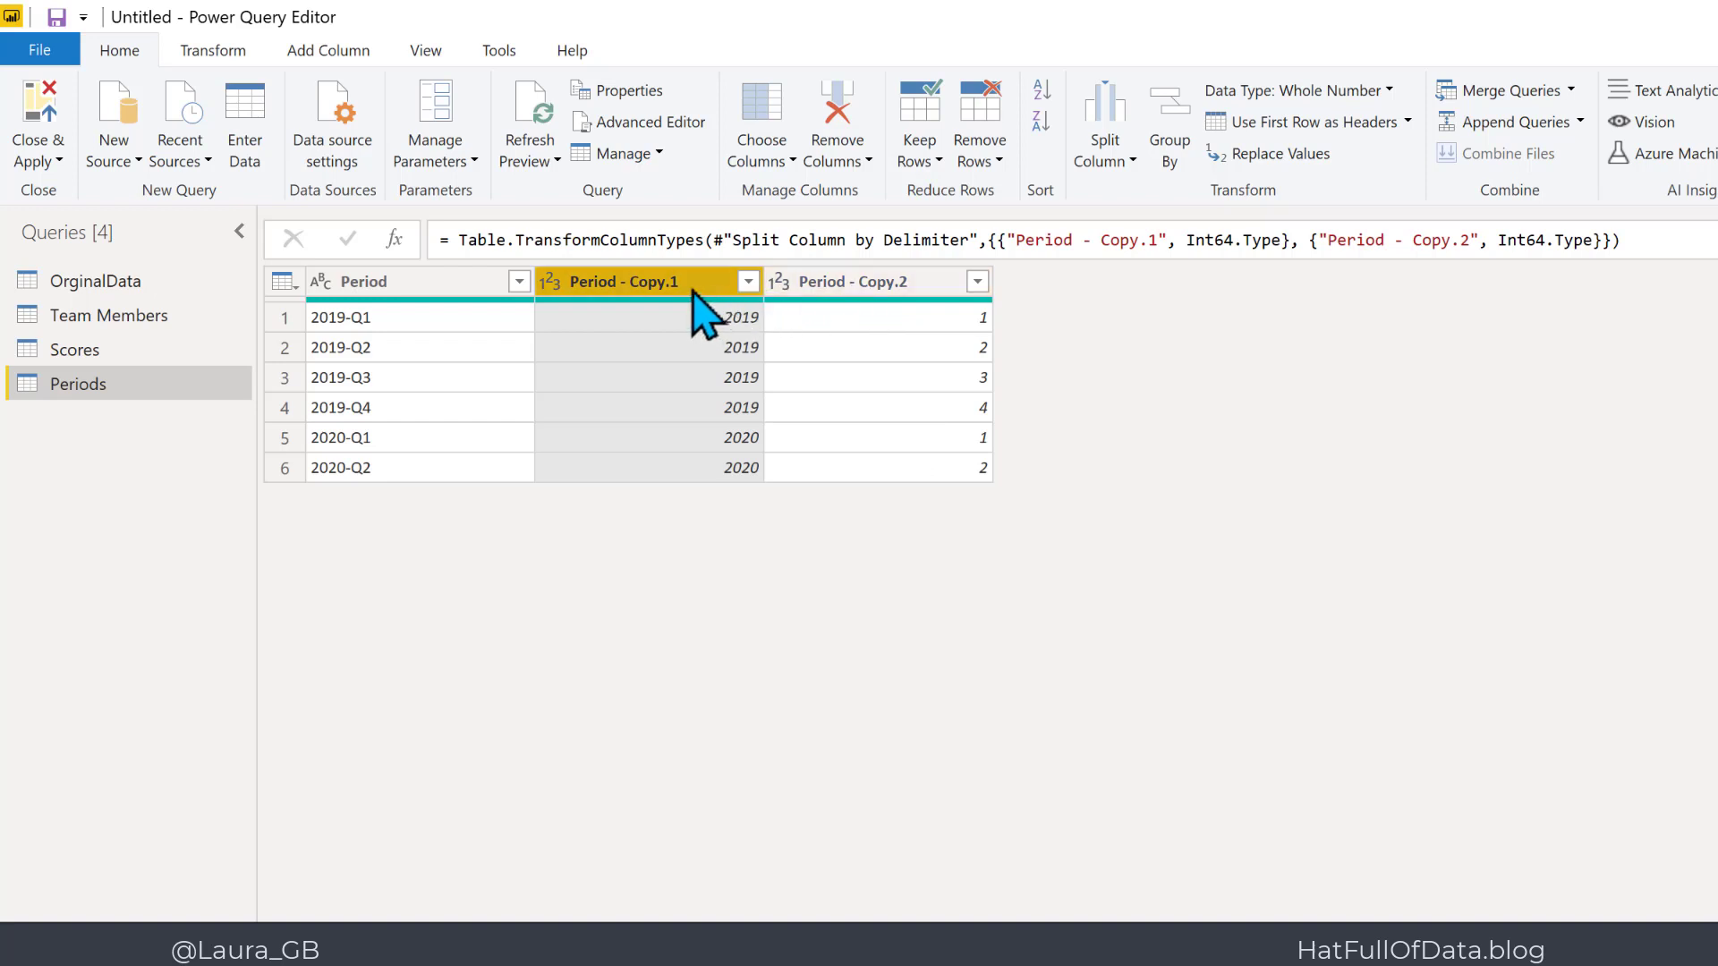
Start a custom column in the Periods query and name it PeriodStartMonth.
{"action": "left_click", "coordinate": [859, 281]}
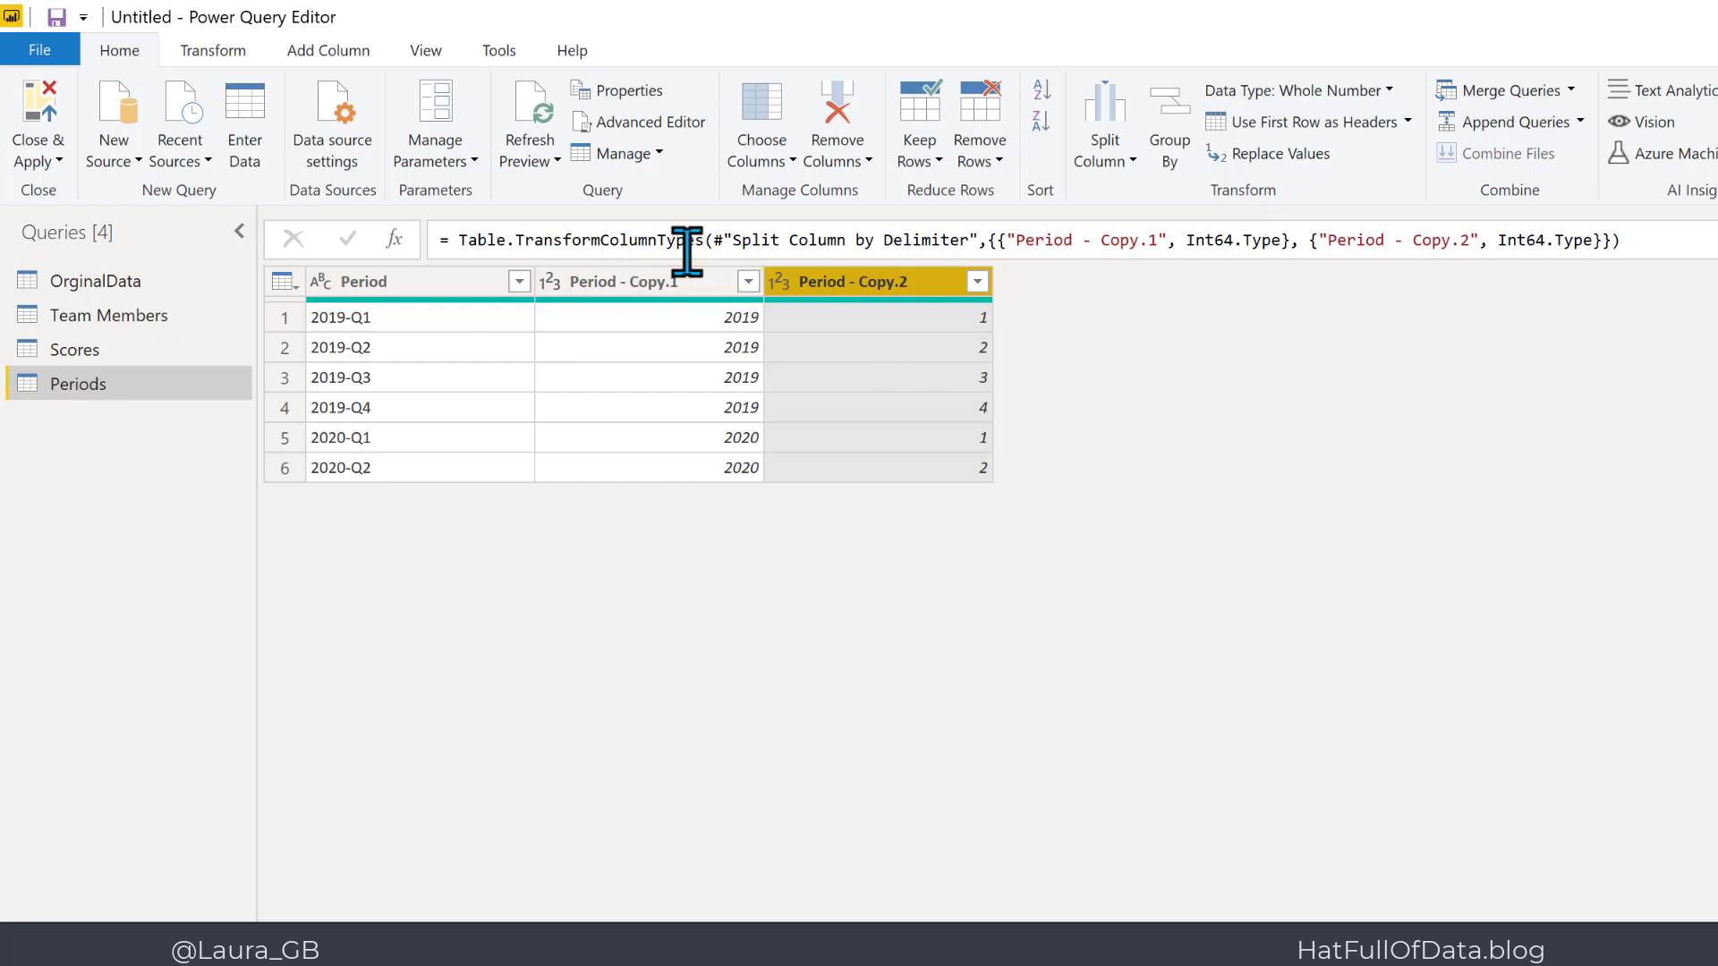
{"action": "left_click", "coordinate": [215, 51]}
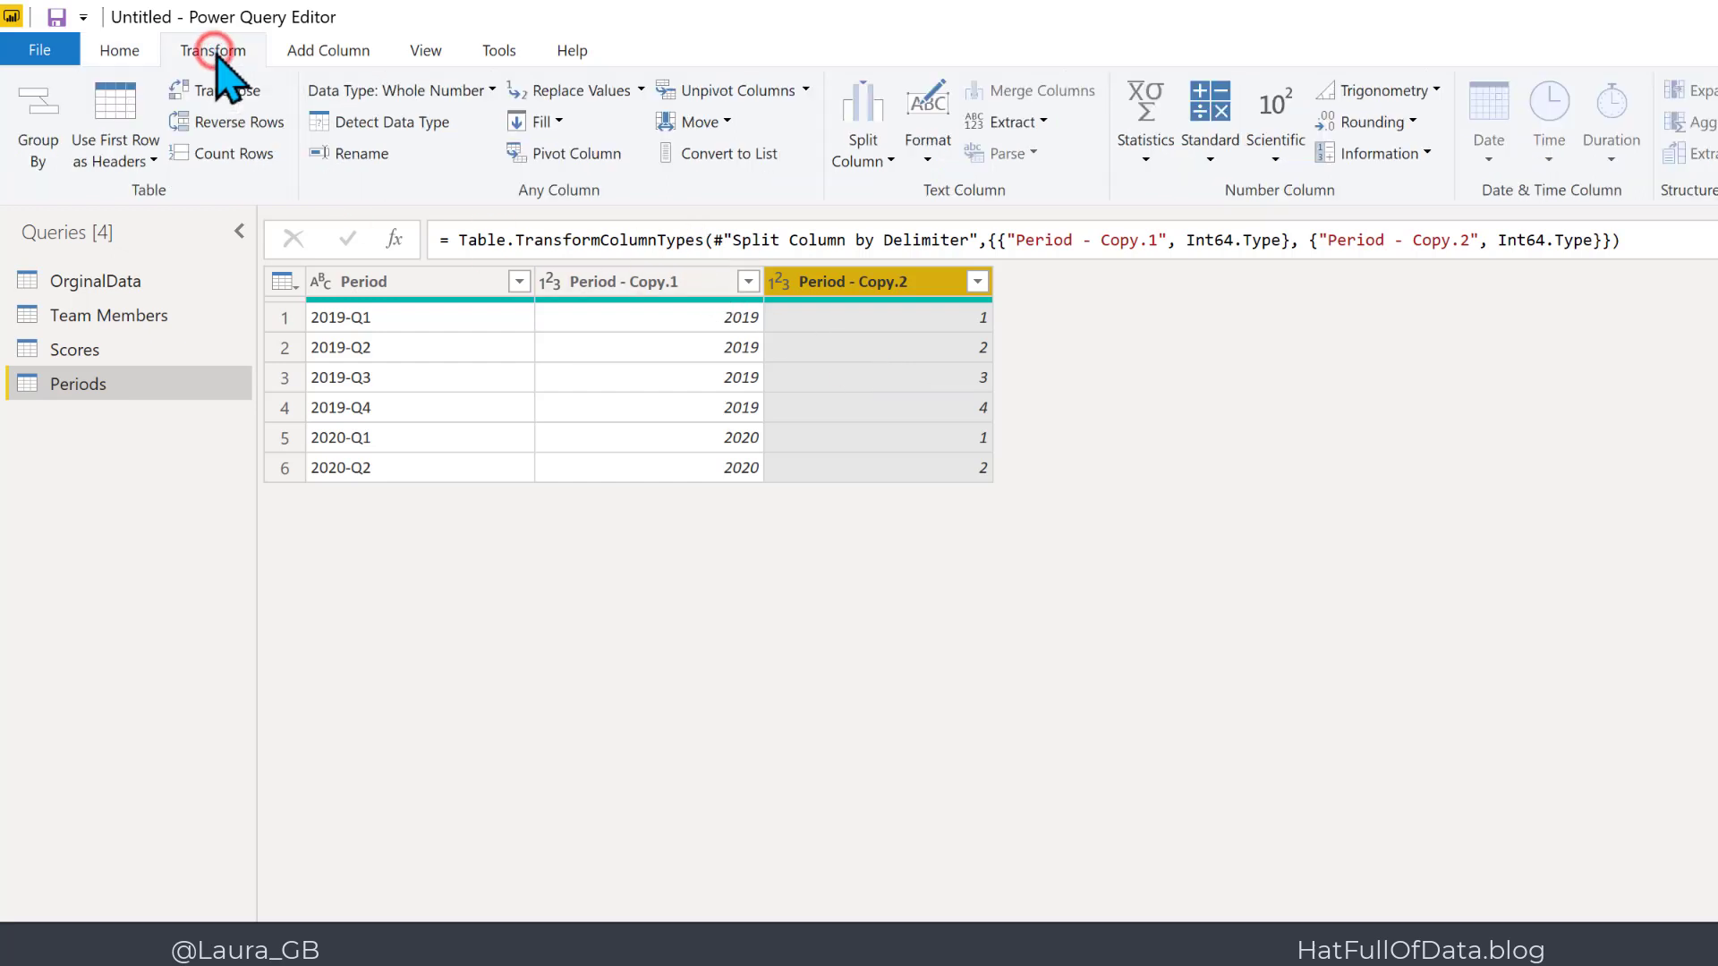
{"action": "left_click", "coordinate": [300, 52]}
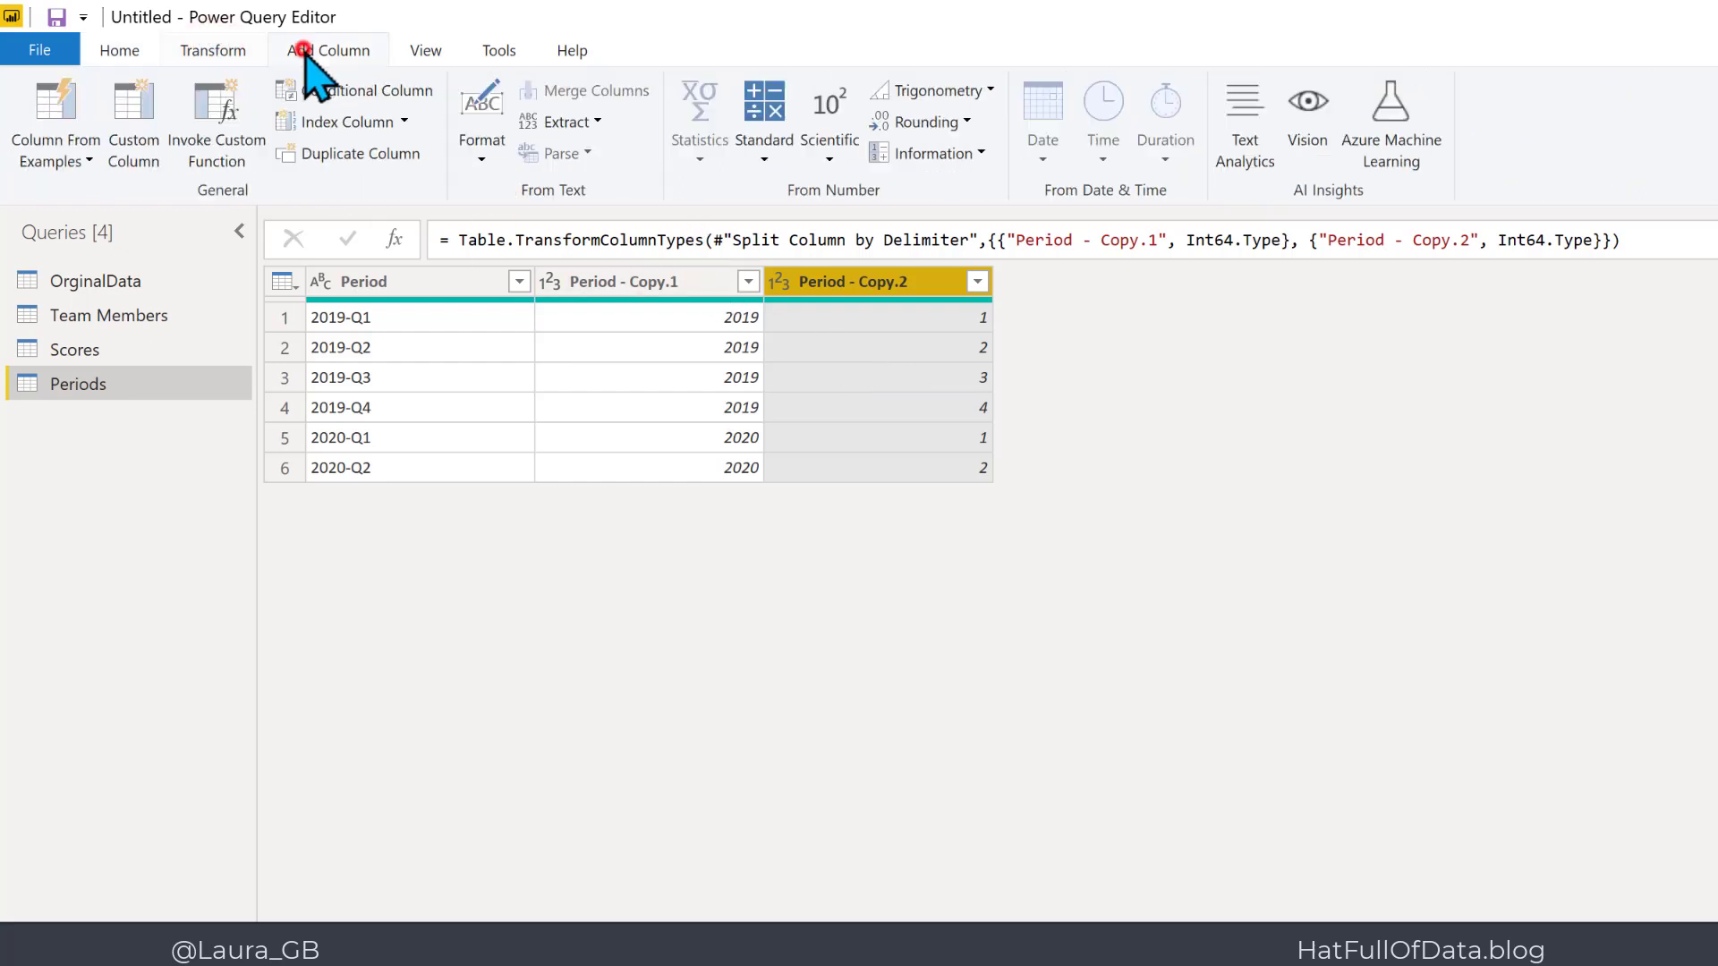
{"action": "left_click", "coordinate": [128, 153]}
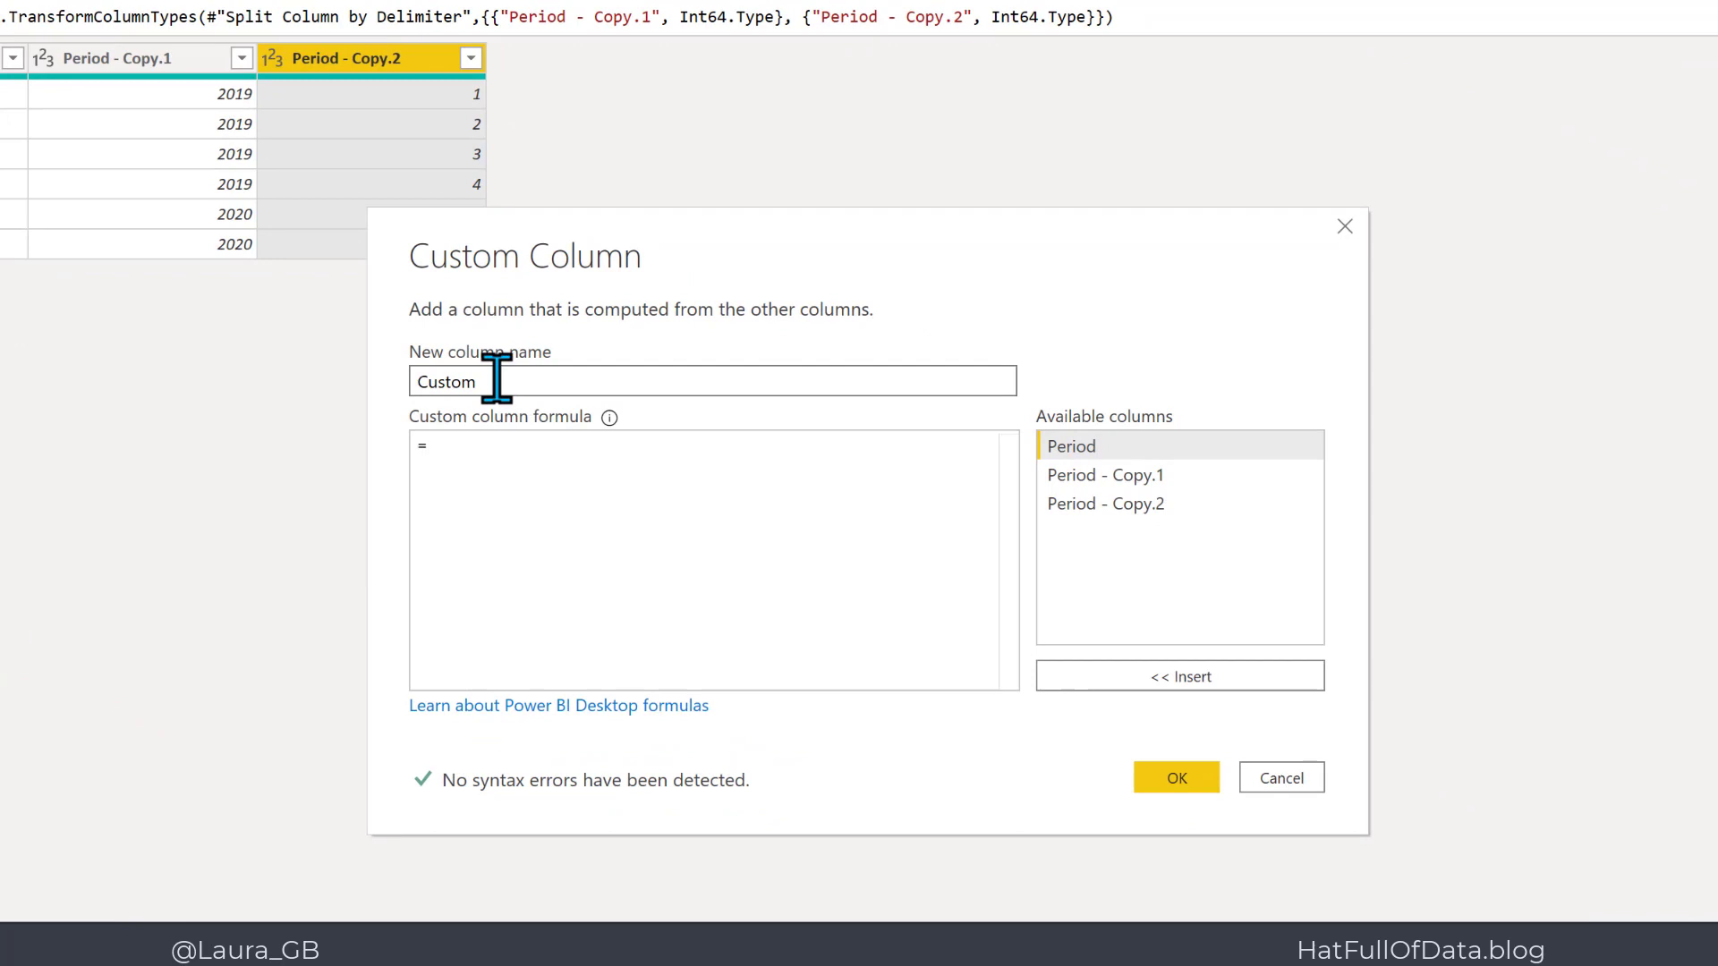
{"action": "double_click", "coordinate": [496, 377]}
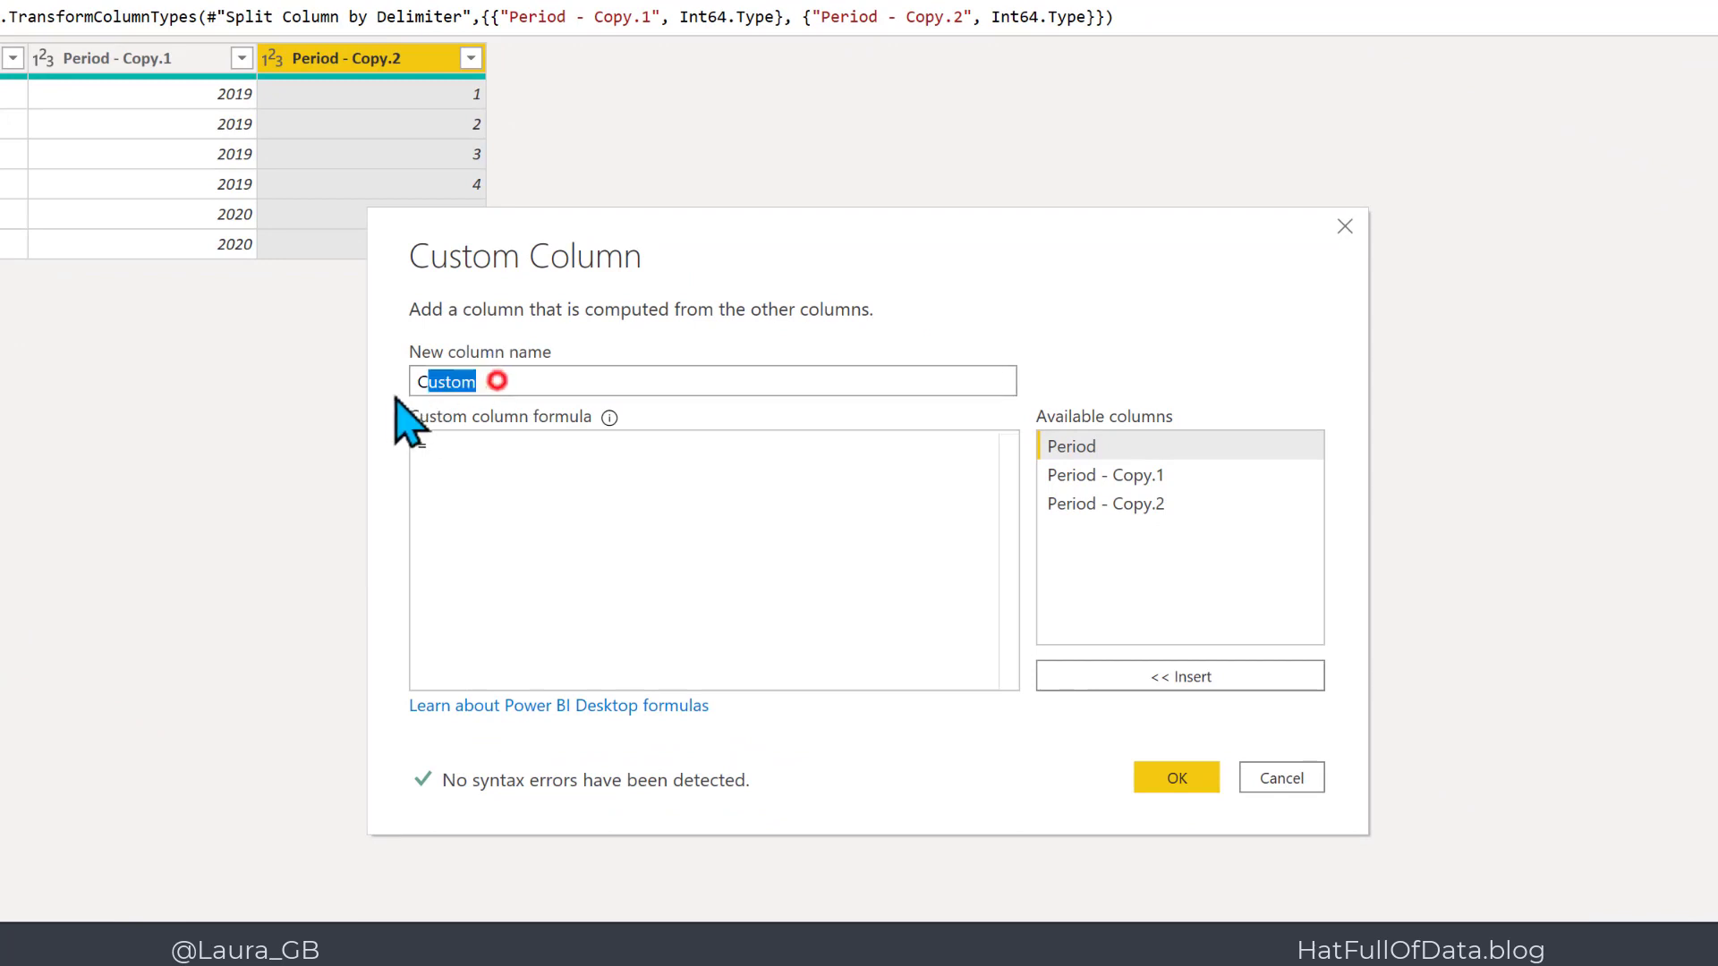
{"action": "type", "text": "PeriodStart"}
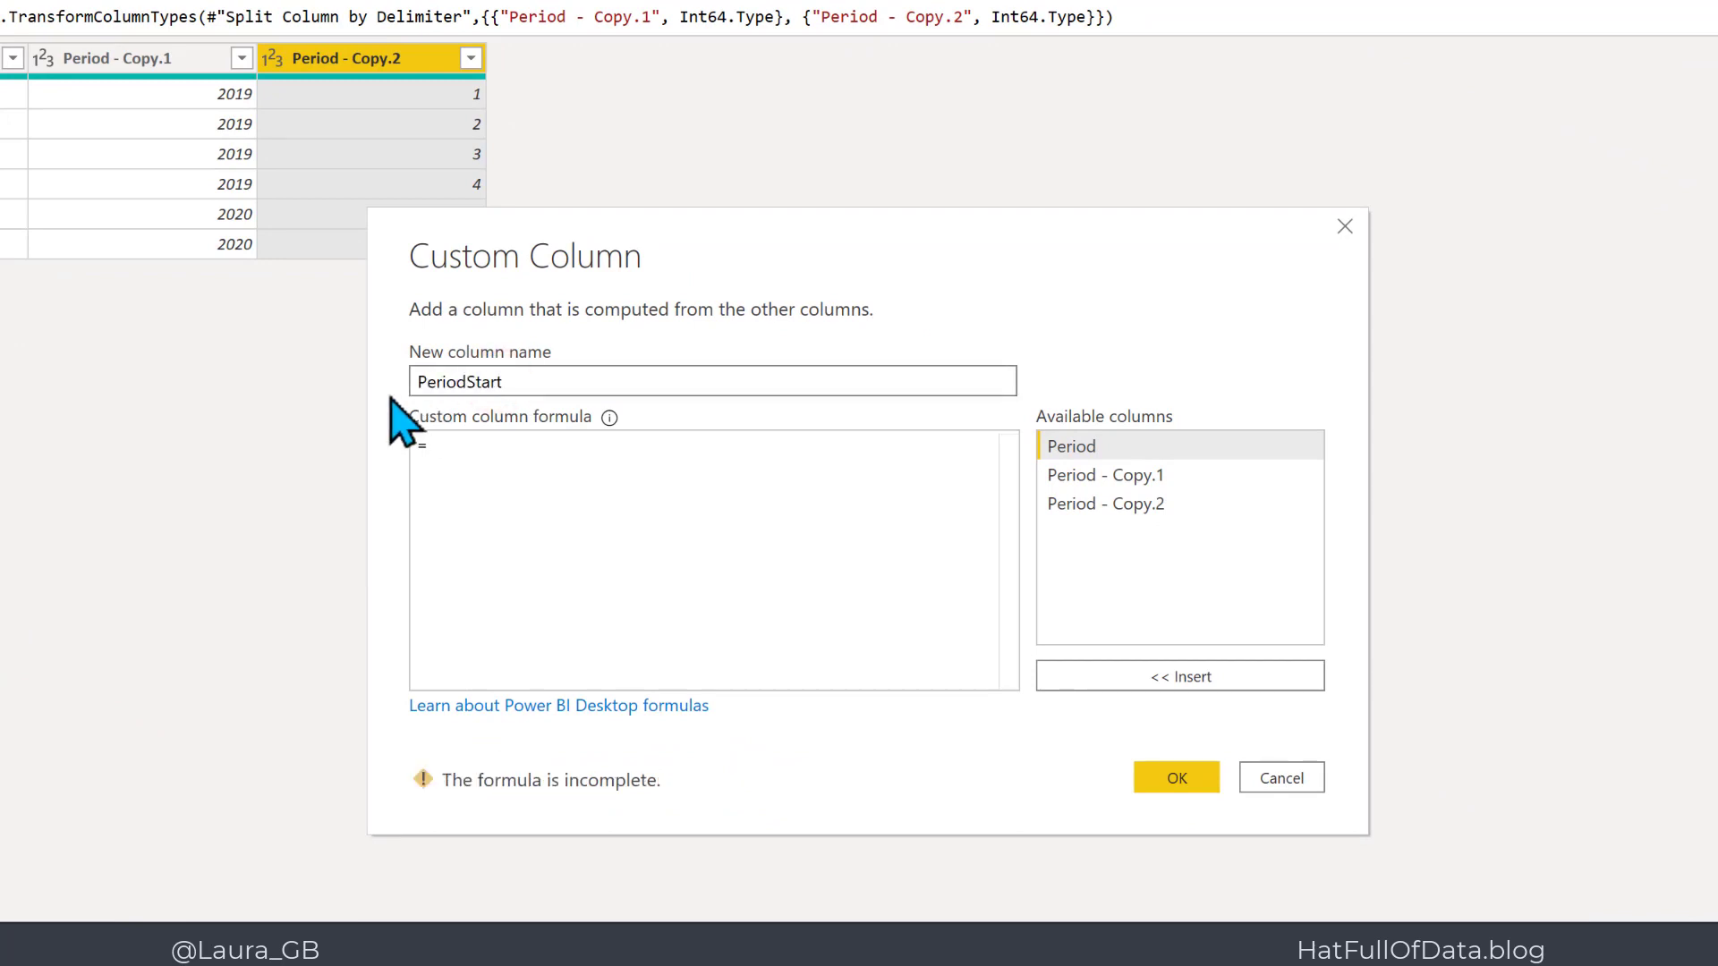
{"action": "type", "text": "MOnth"}
{"action": "key", "text": "BackSpace"}
{"action": "key", "text": "BackSpace"}
{"action": "key", "text": "BackSpace"}
{"action": "key", "text": "BackSpace"}
{"action": "type", "text": "onth"}
Set the PeriodStartMonth formula to ([#"Period - Copy.2"]-1)*3+1 and add the column to the Periods query.
{"action": "left_click", "coordinate": [484, 472]}
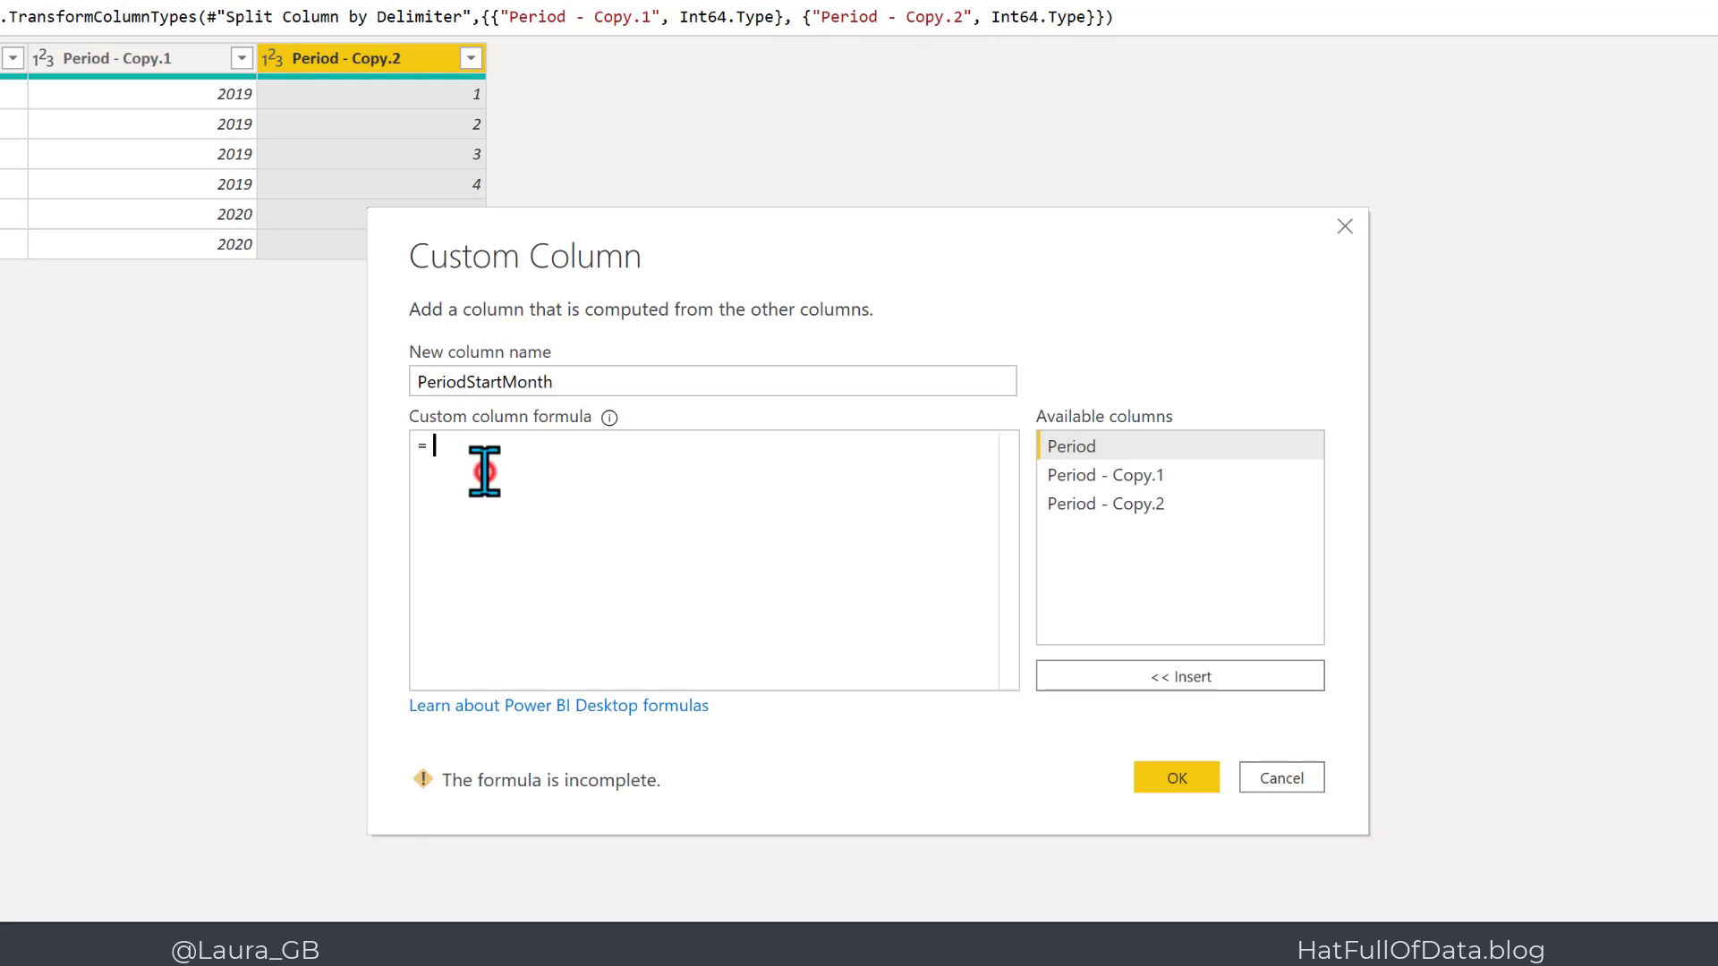
{"action": "left_click", "coordinate": [1160, 503]}
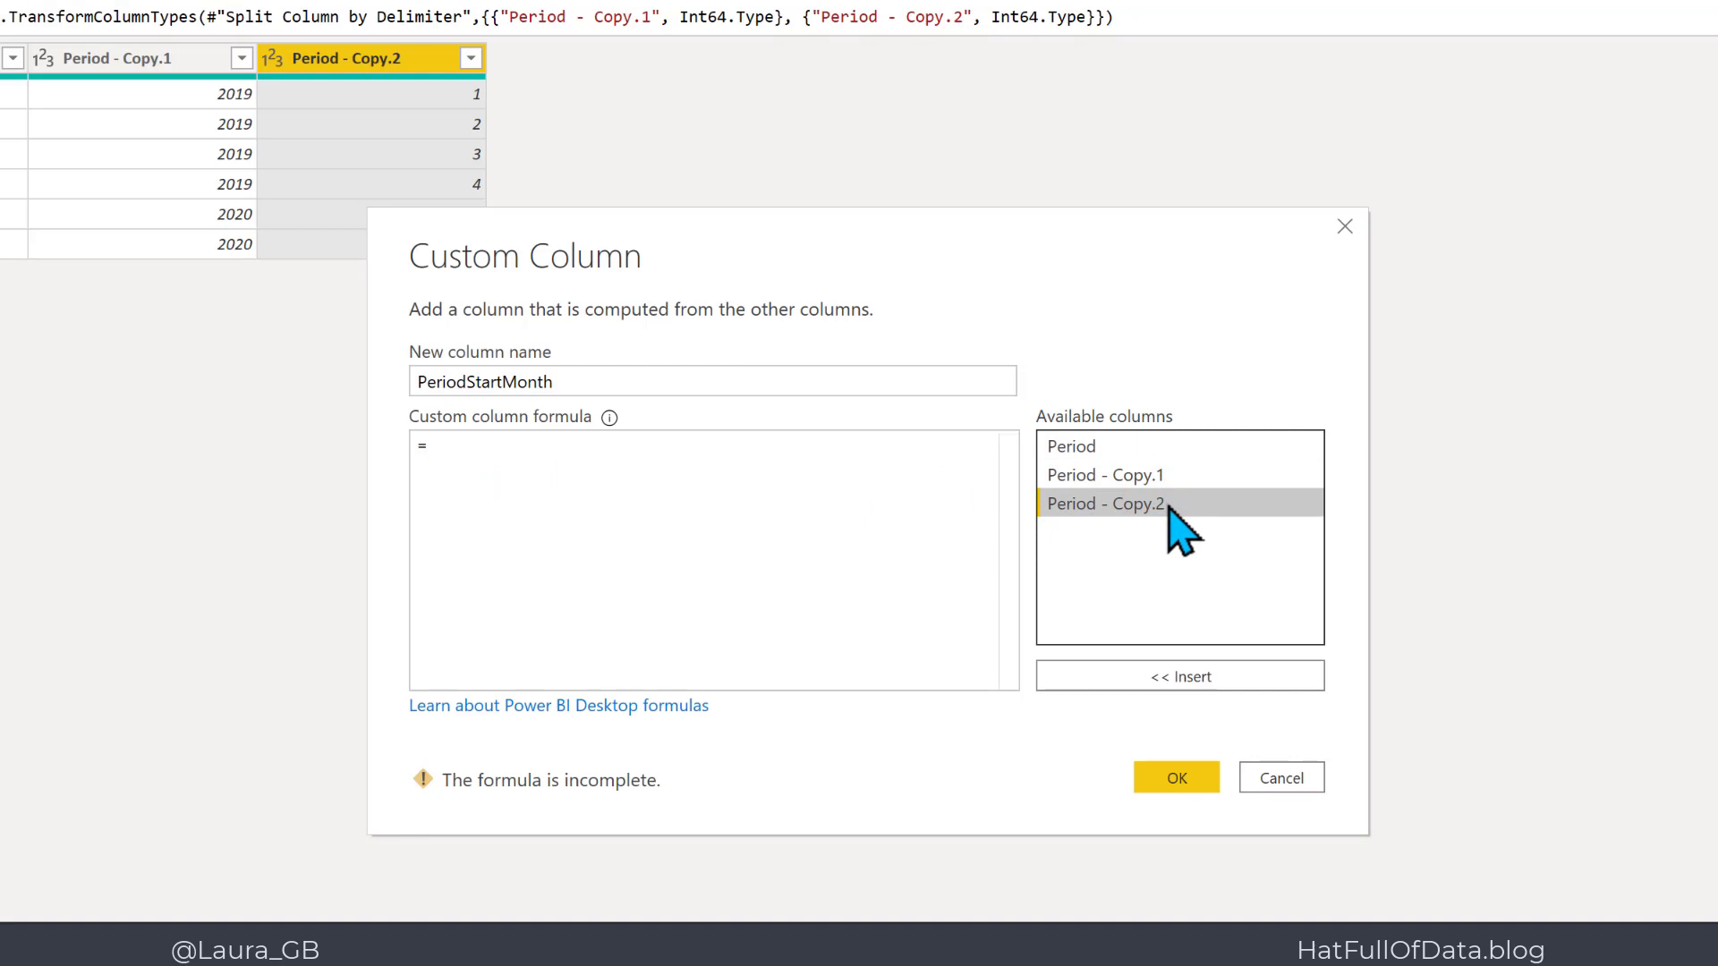
{"action": "left_click", "coordinate": [812, 462]}
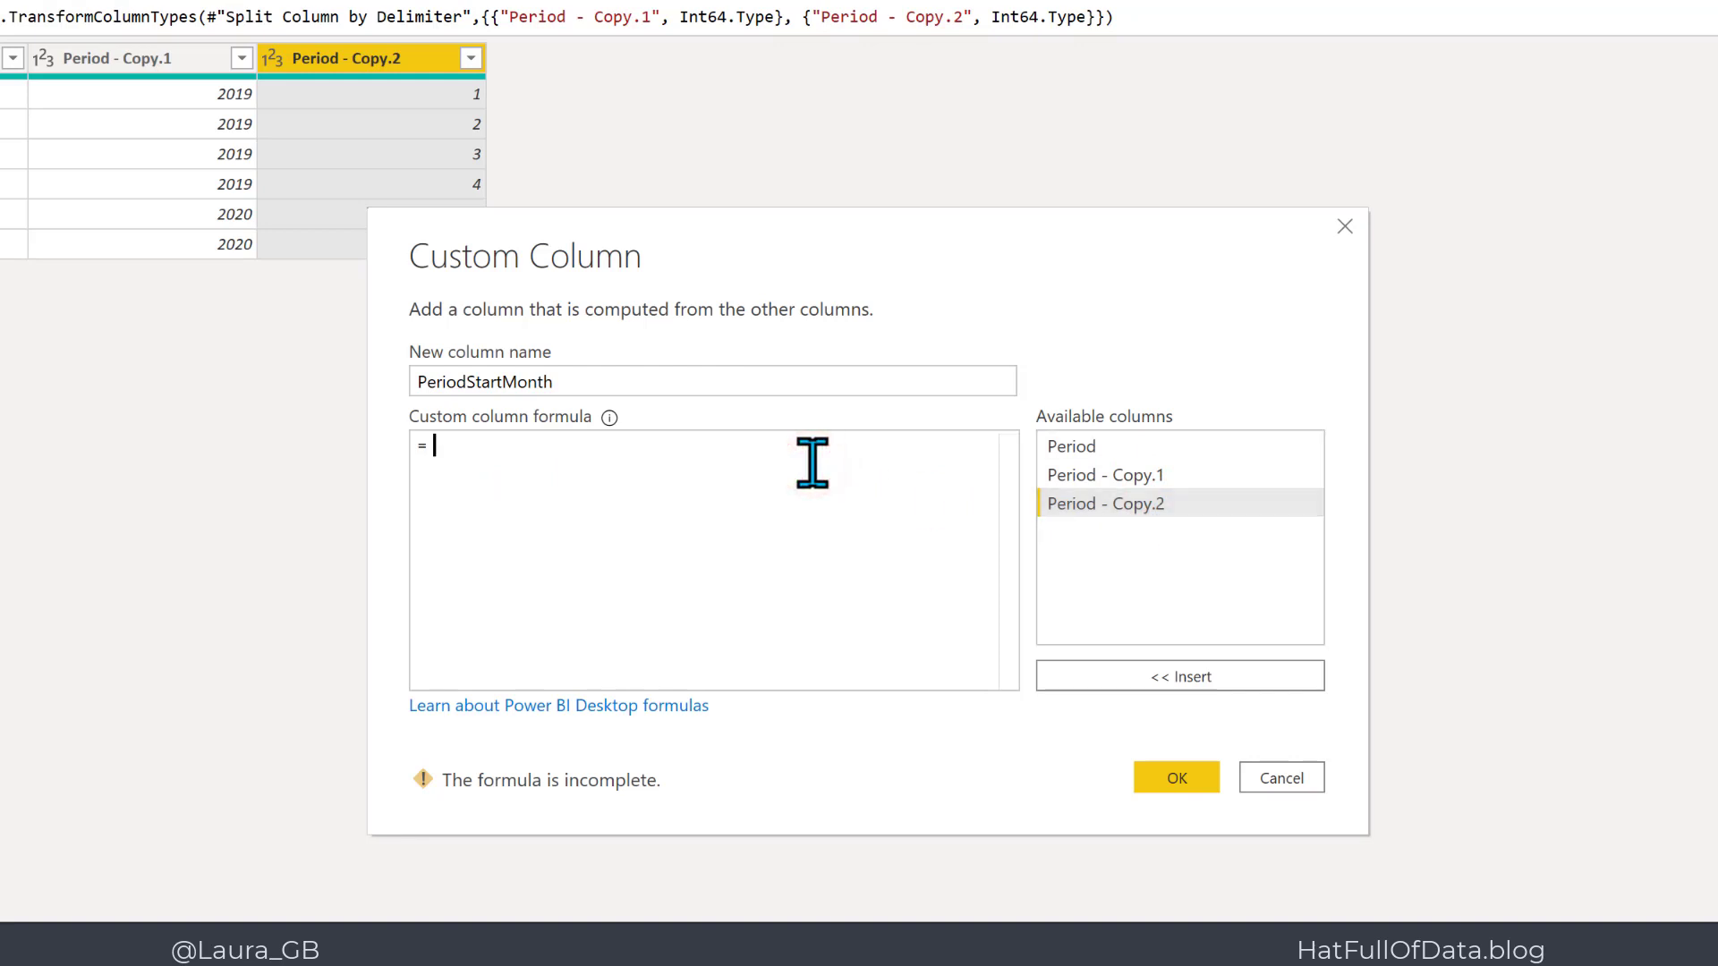
{"action": "type", "text": "("}
{"action": "double_click", "coordinate": [1119, 498]}
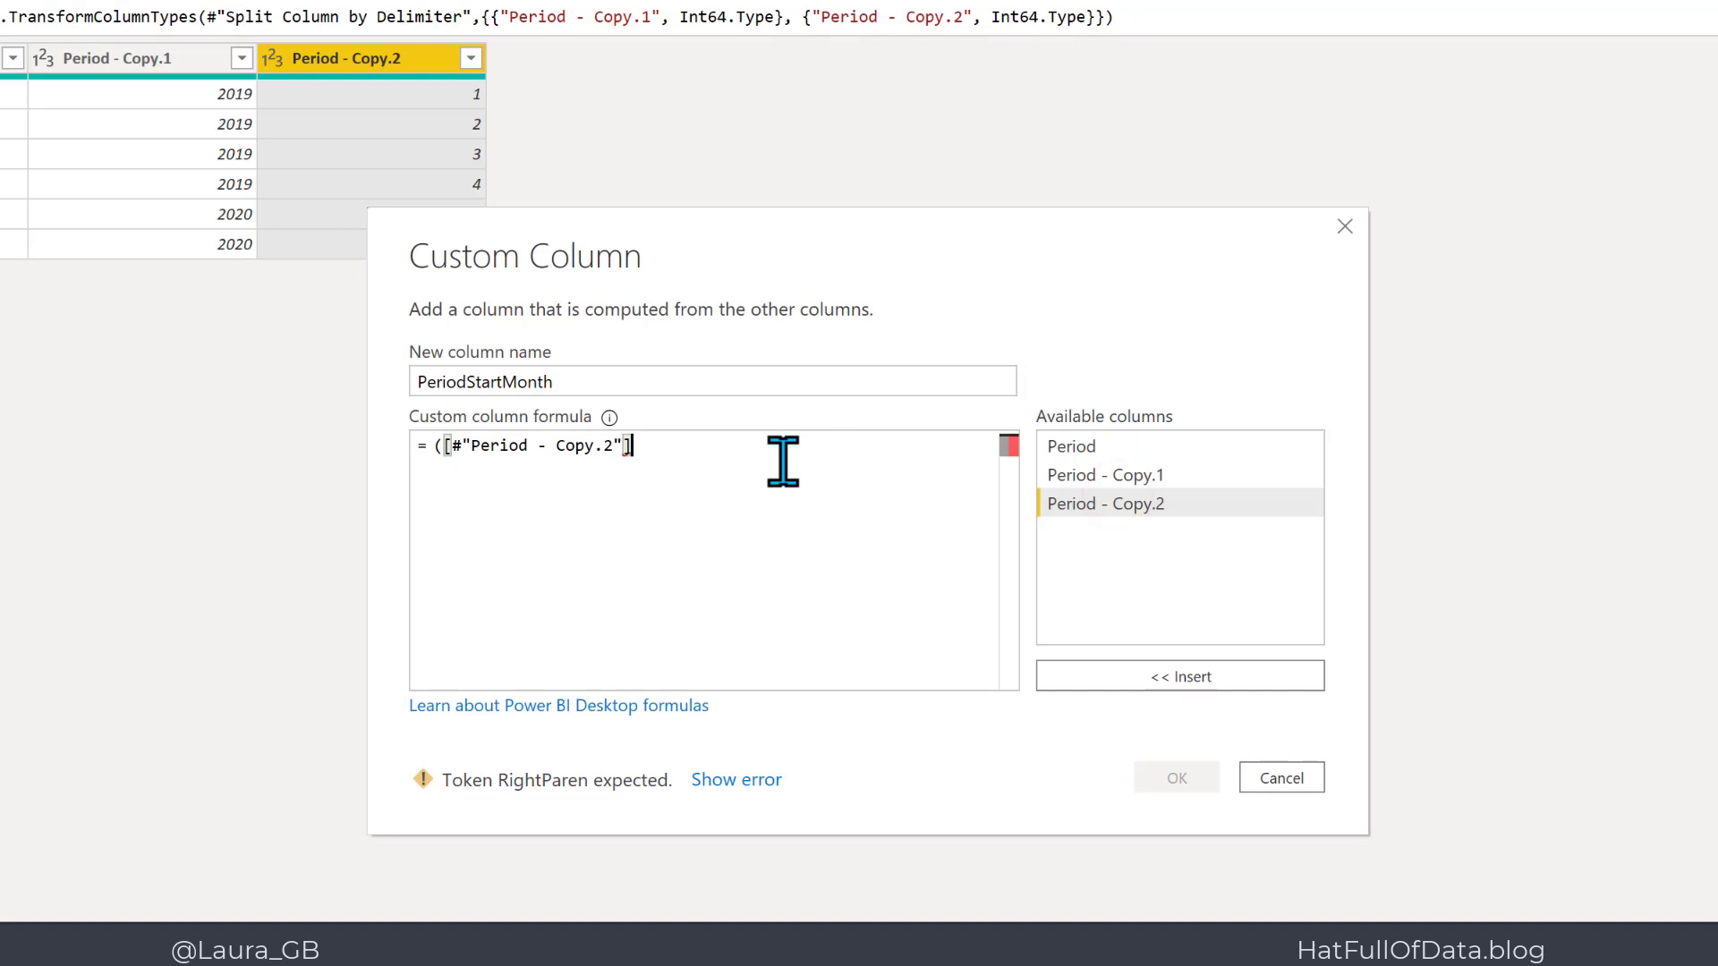
{"action": "type", "text": "-1)"}
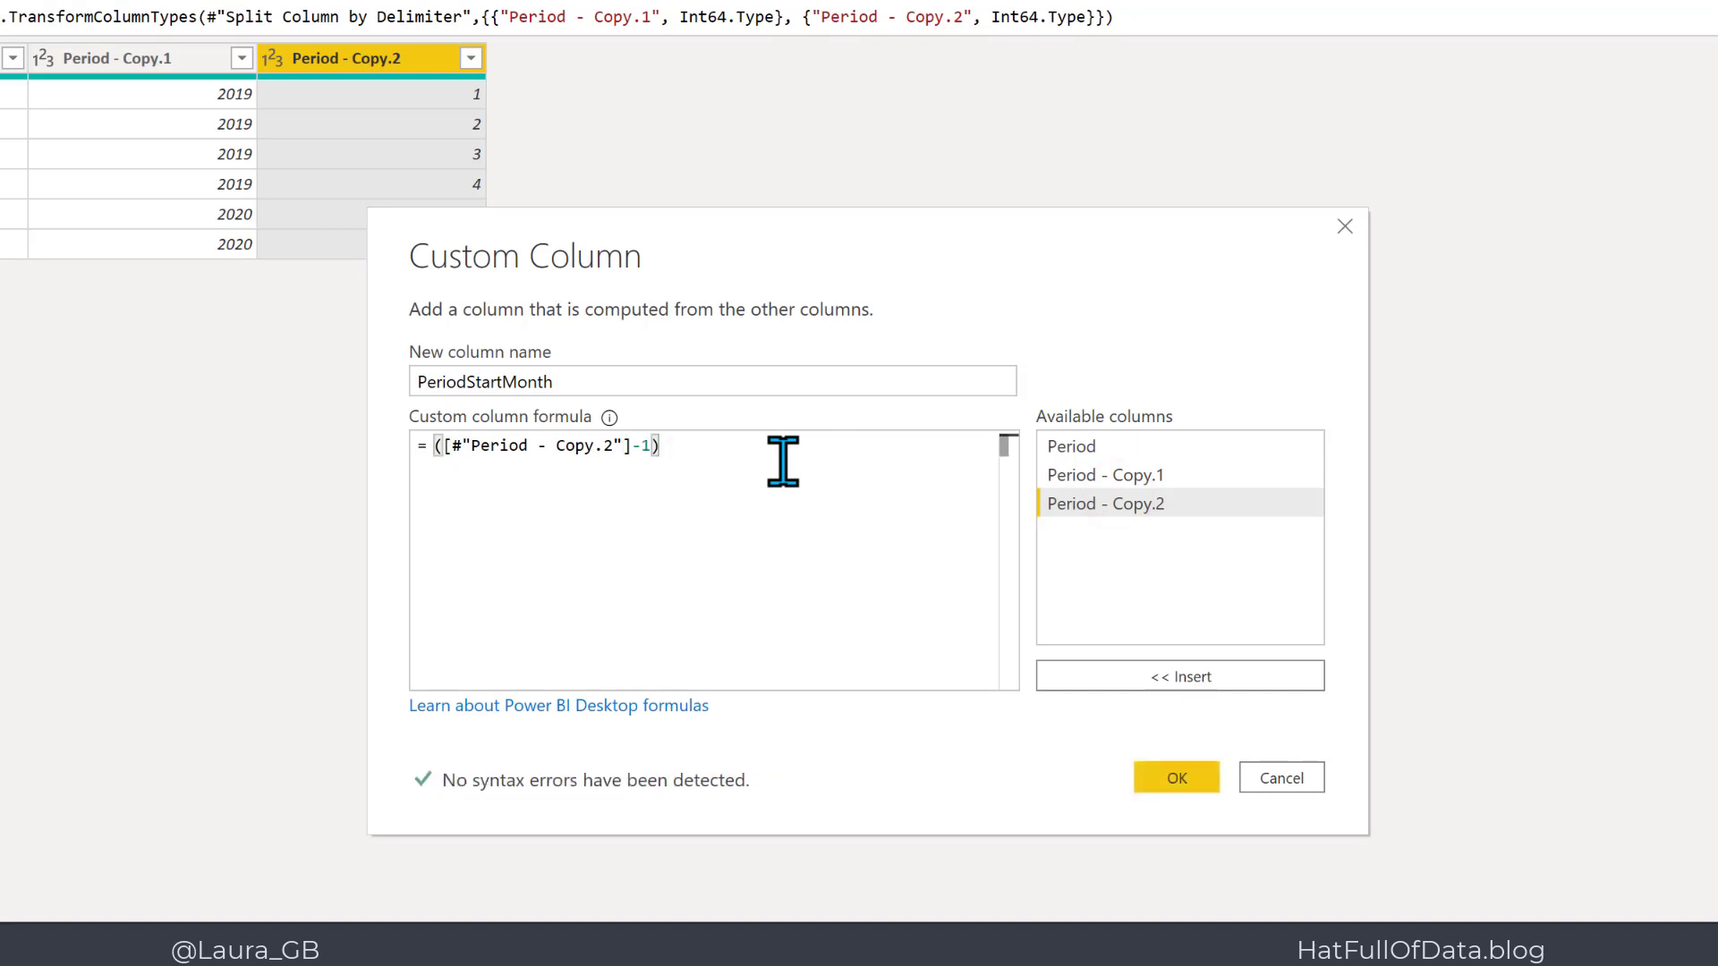
{"action": "type", "text": "*"}
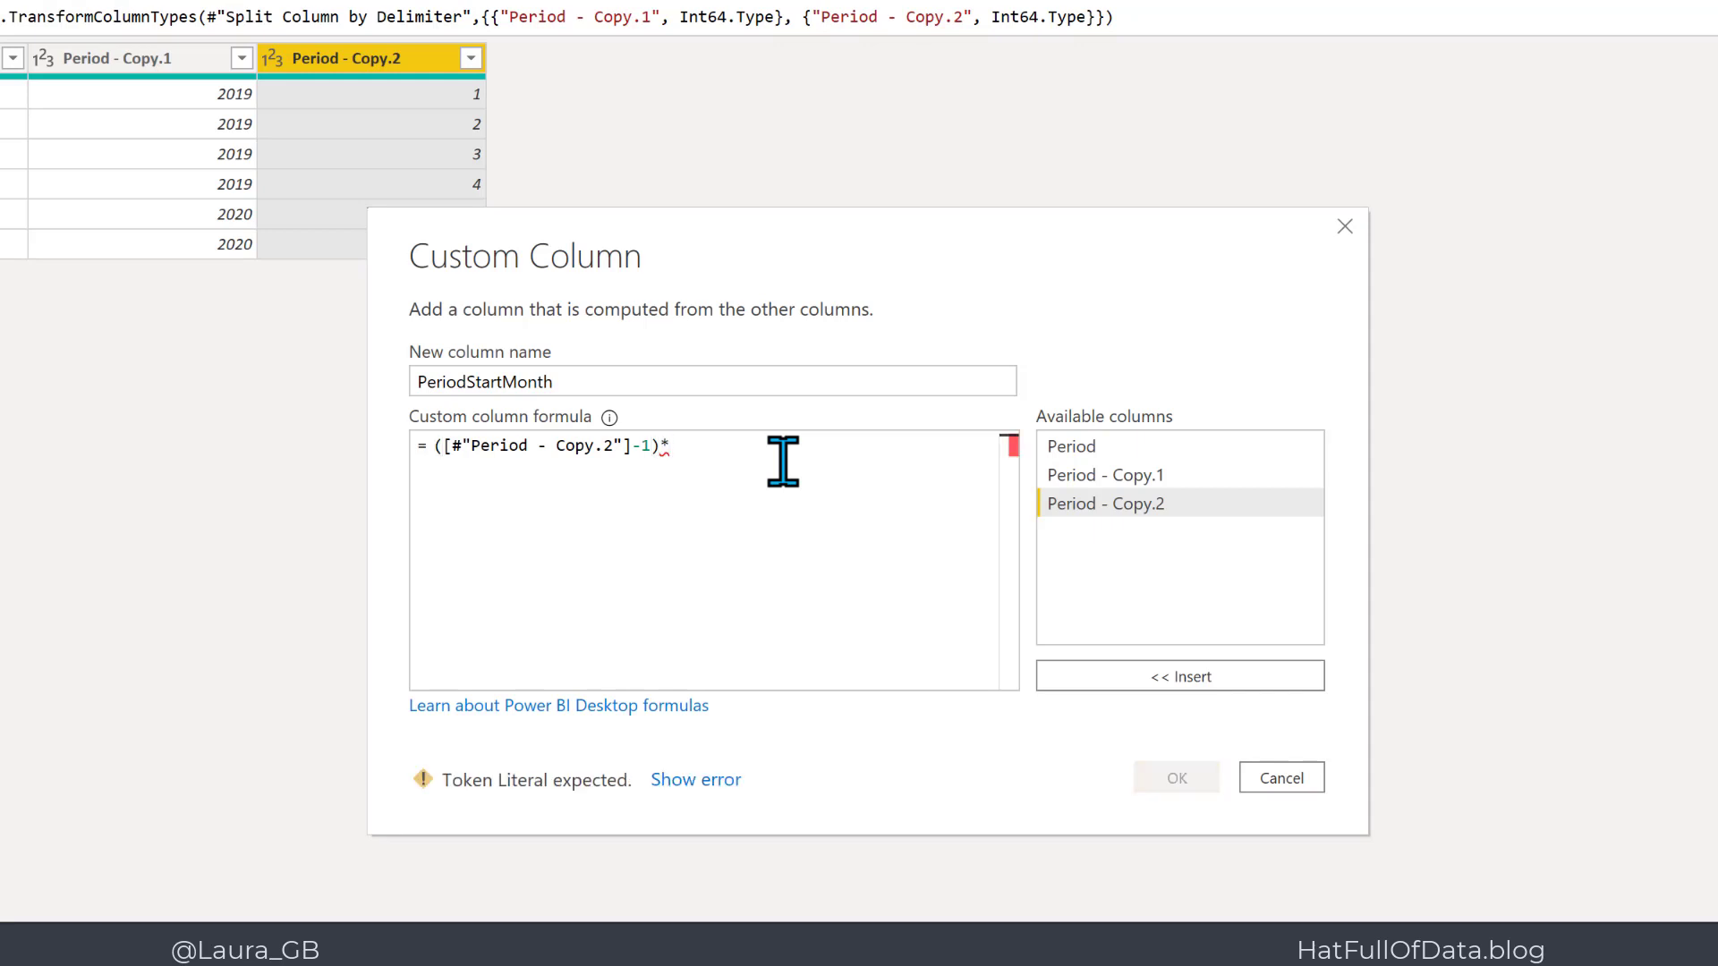
{"action": "type", "text": "3"}
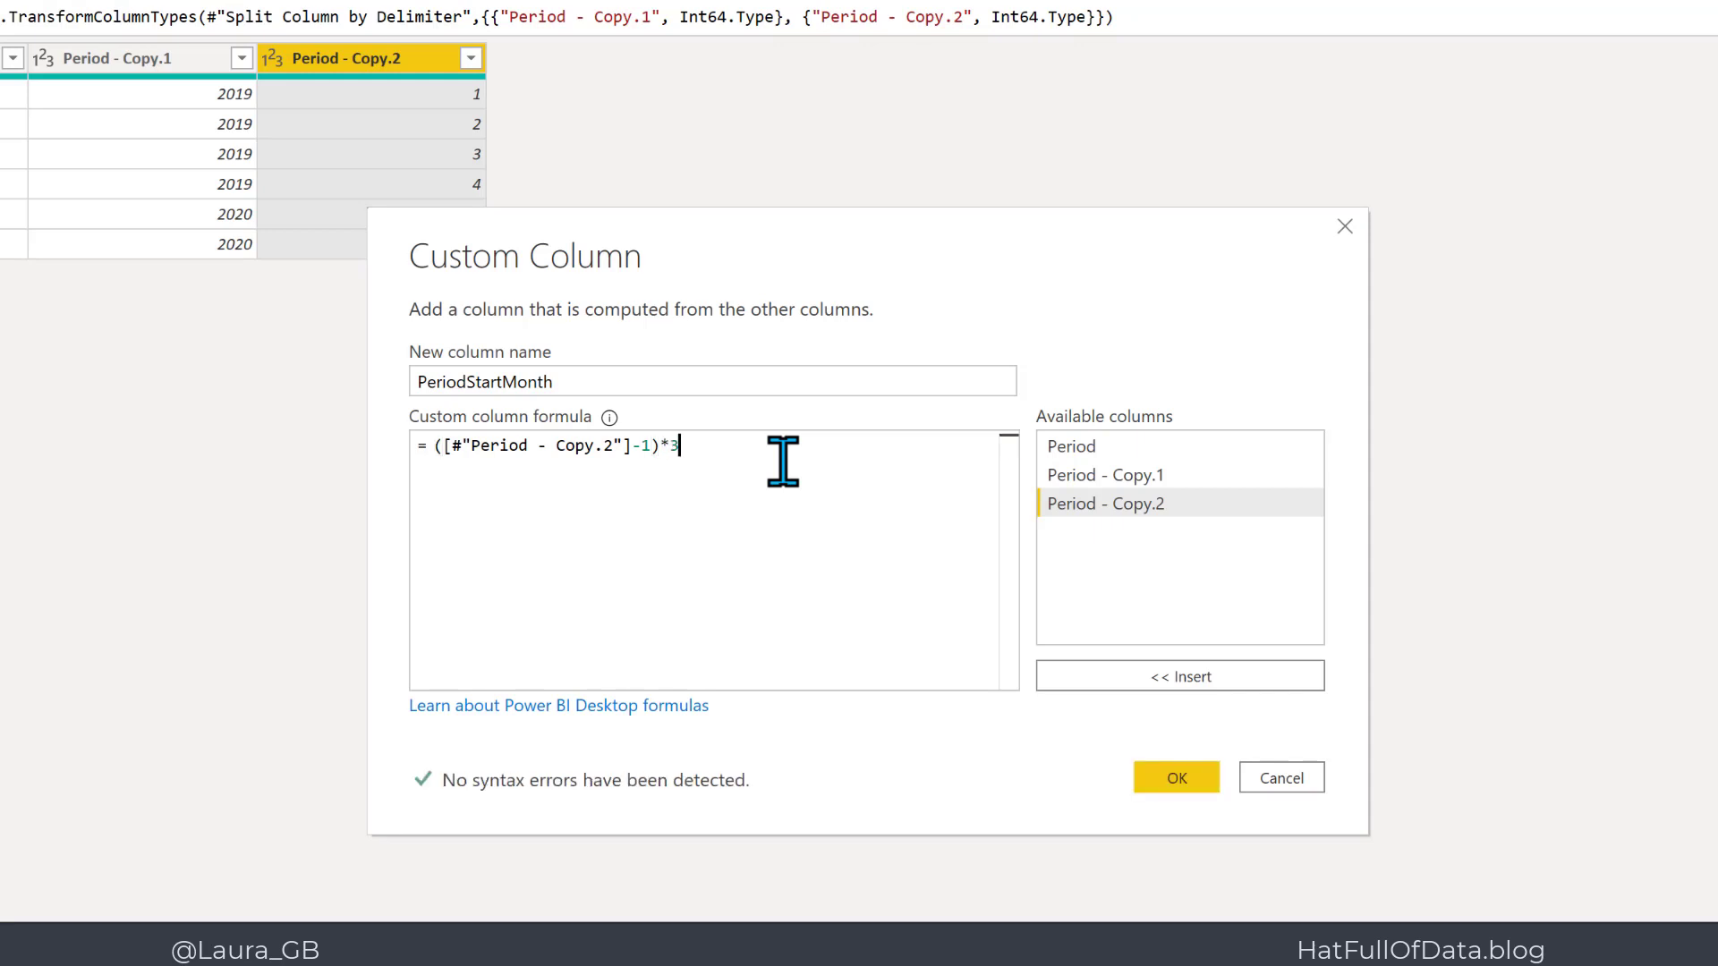
{"action": "type", "text": "+1"}
{"action": "left_click", "coordinate": [1175, 786]}
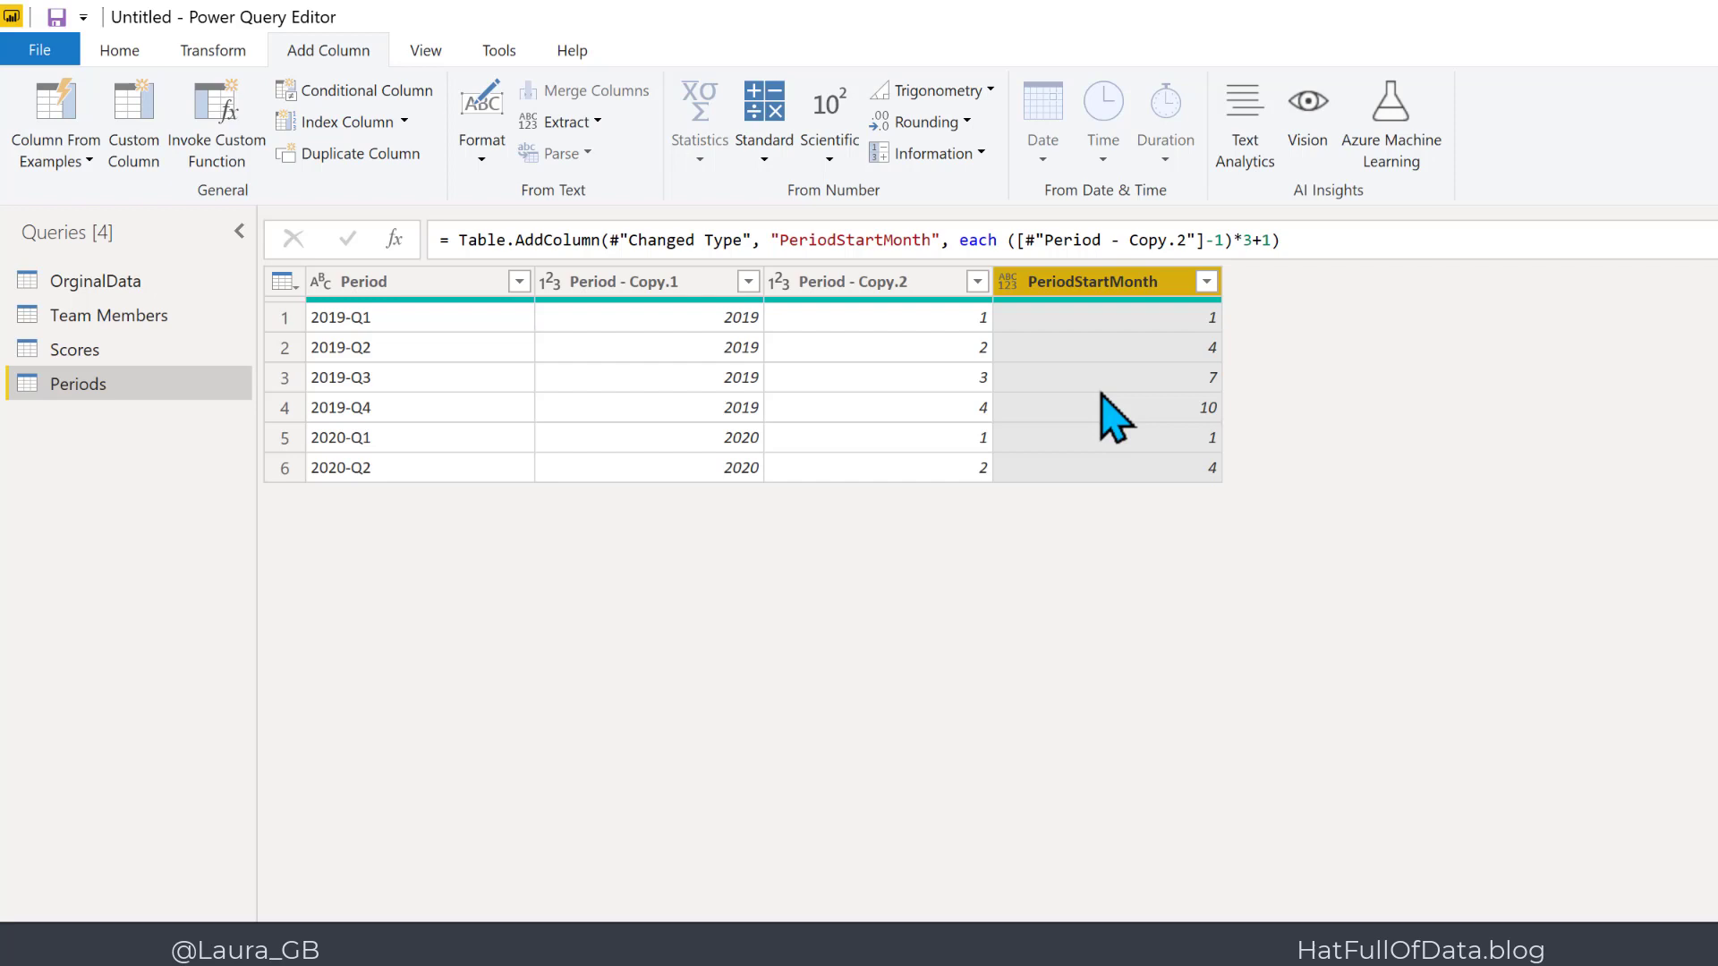
Start a column from examples based on Period - Copy.1 and PeriodStartMonth, entering 01-01-2019 as the first row's example.
{"action": "left_click", "coordinate": [646, 283], "text": "ctrl"}
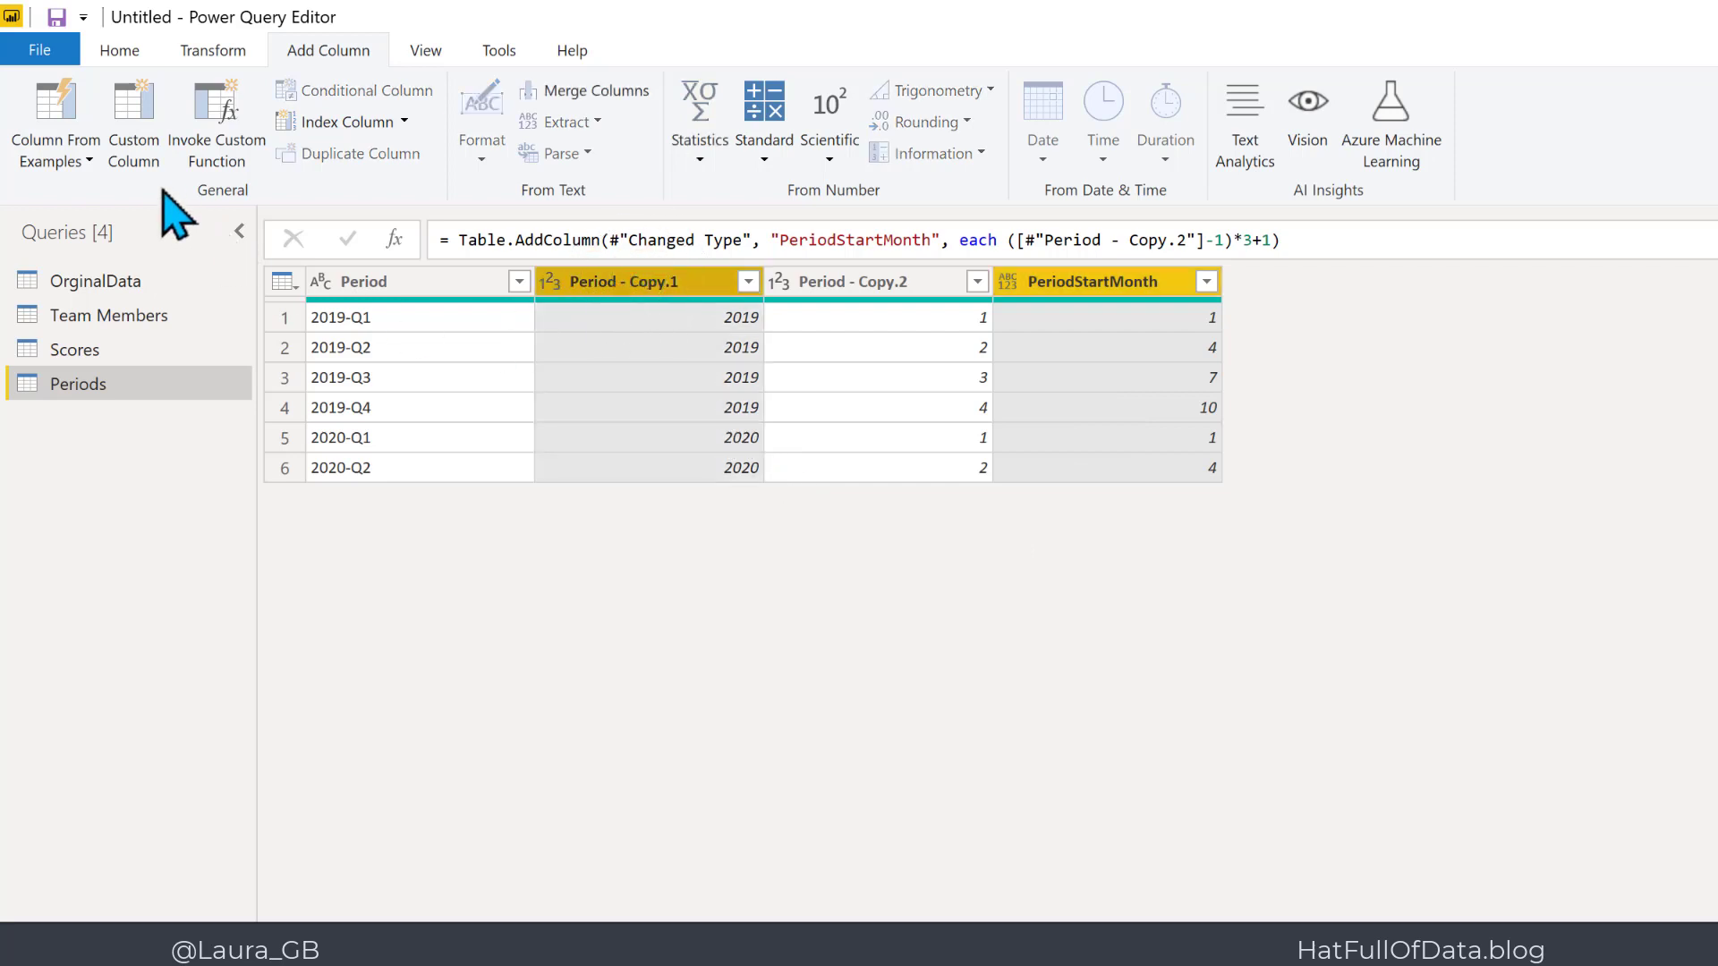
{"action": "left_click", "coordinate": [89, 162]}
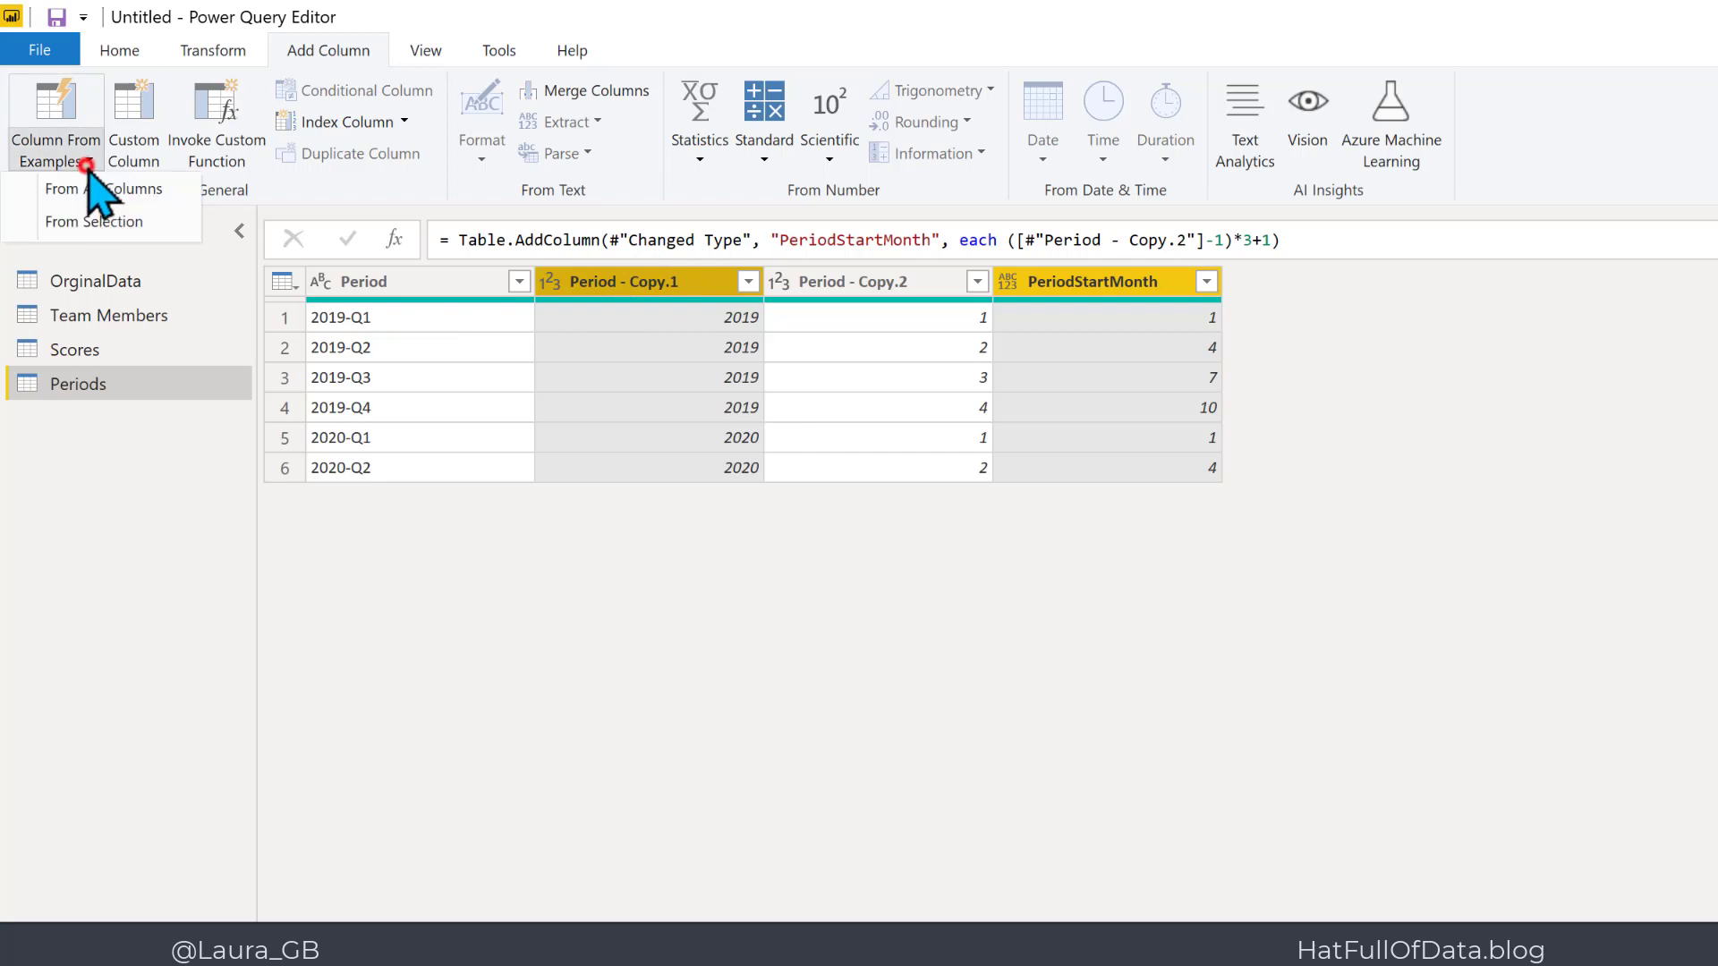
{"action": "left_click", "coordinate": [123, 230]}
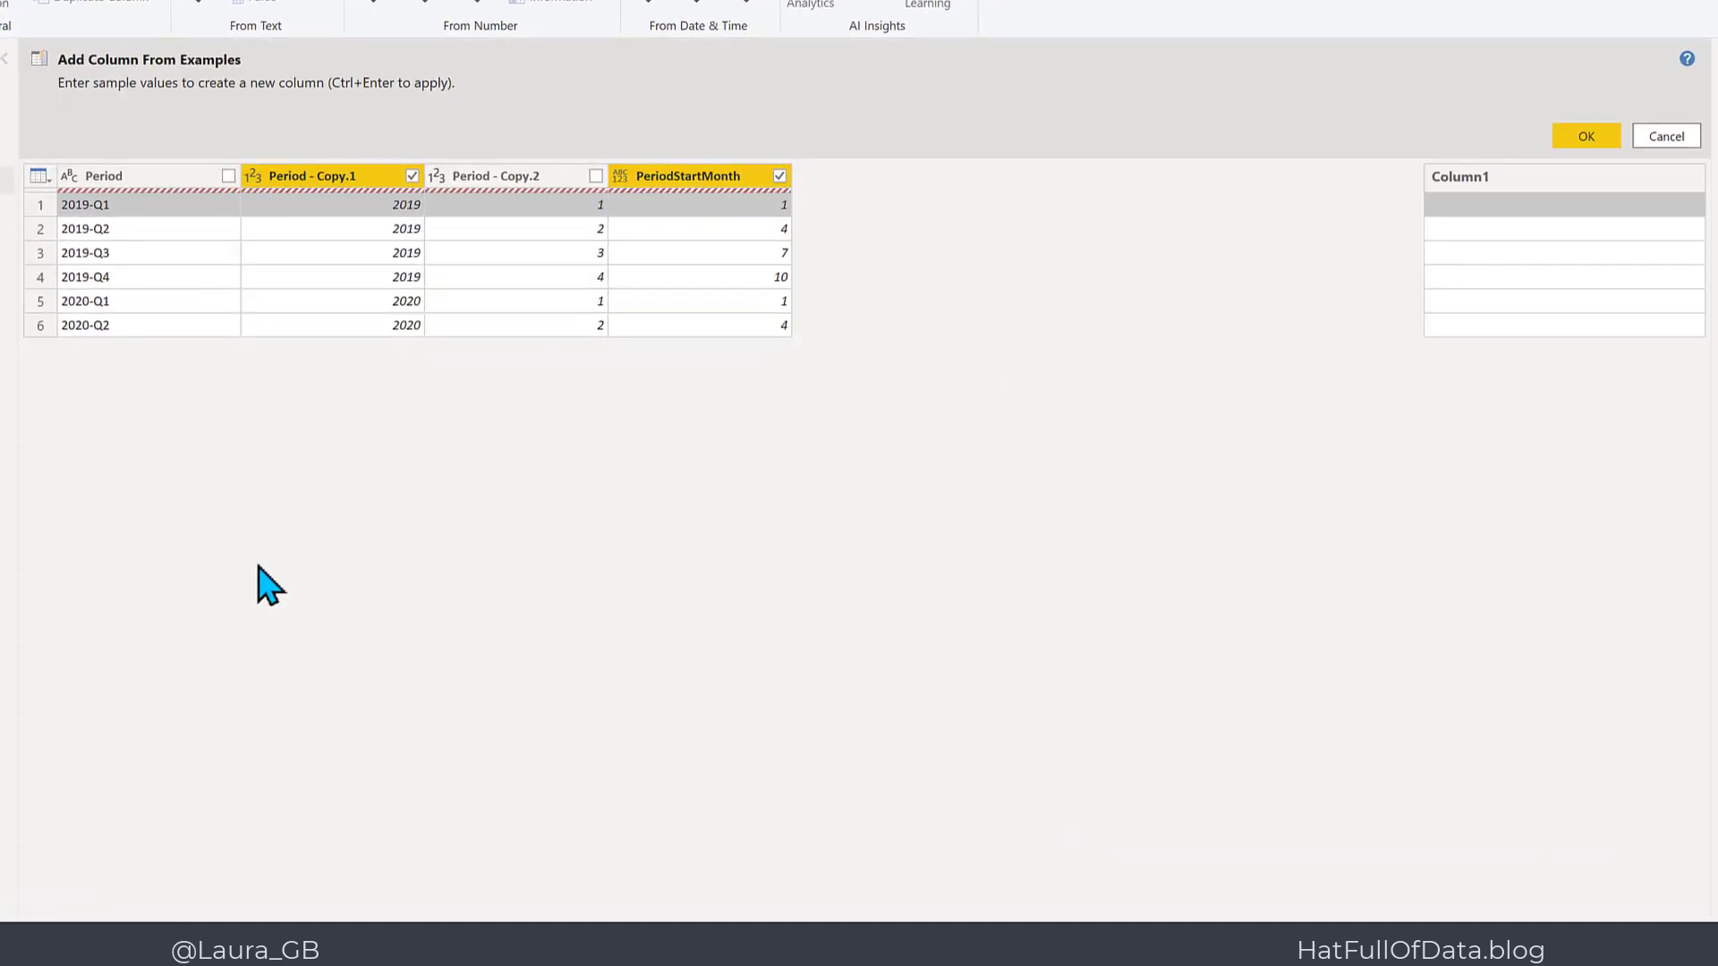
{"action": "left_click", "coordinate": [1497, 203]}
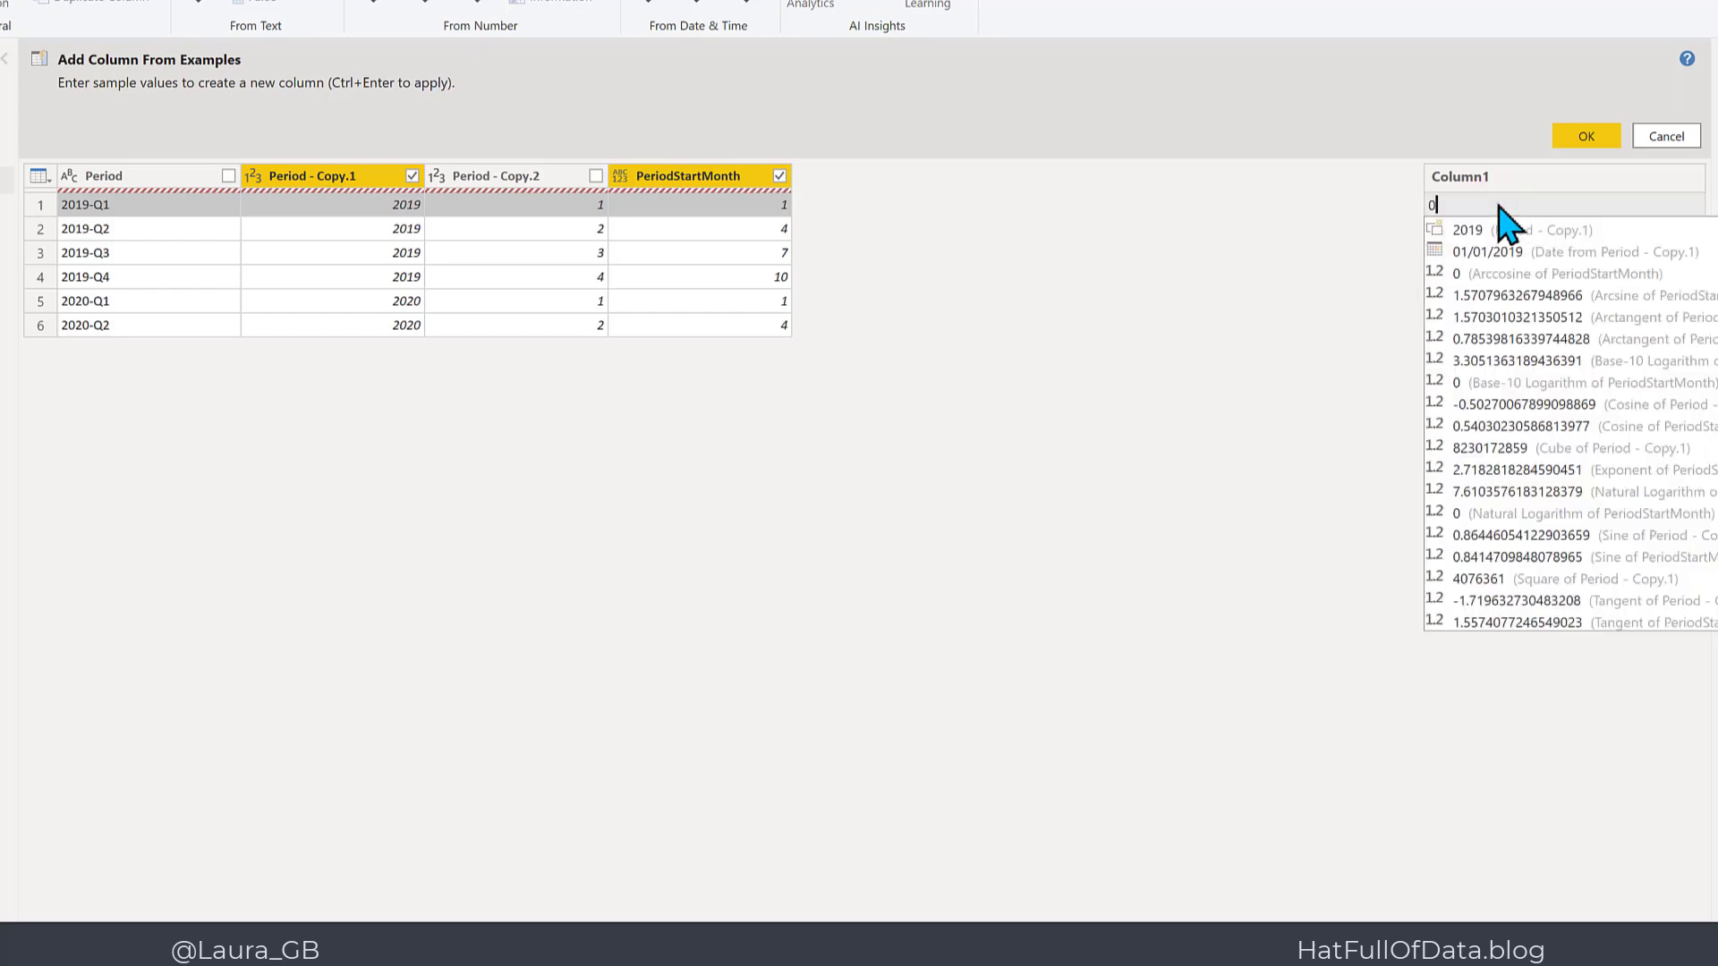
{"action": "type", "text": "01-01"}
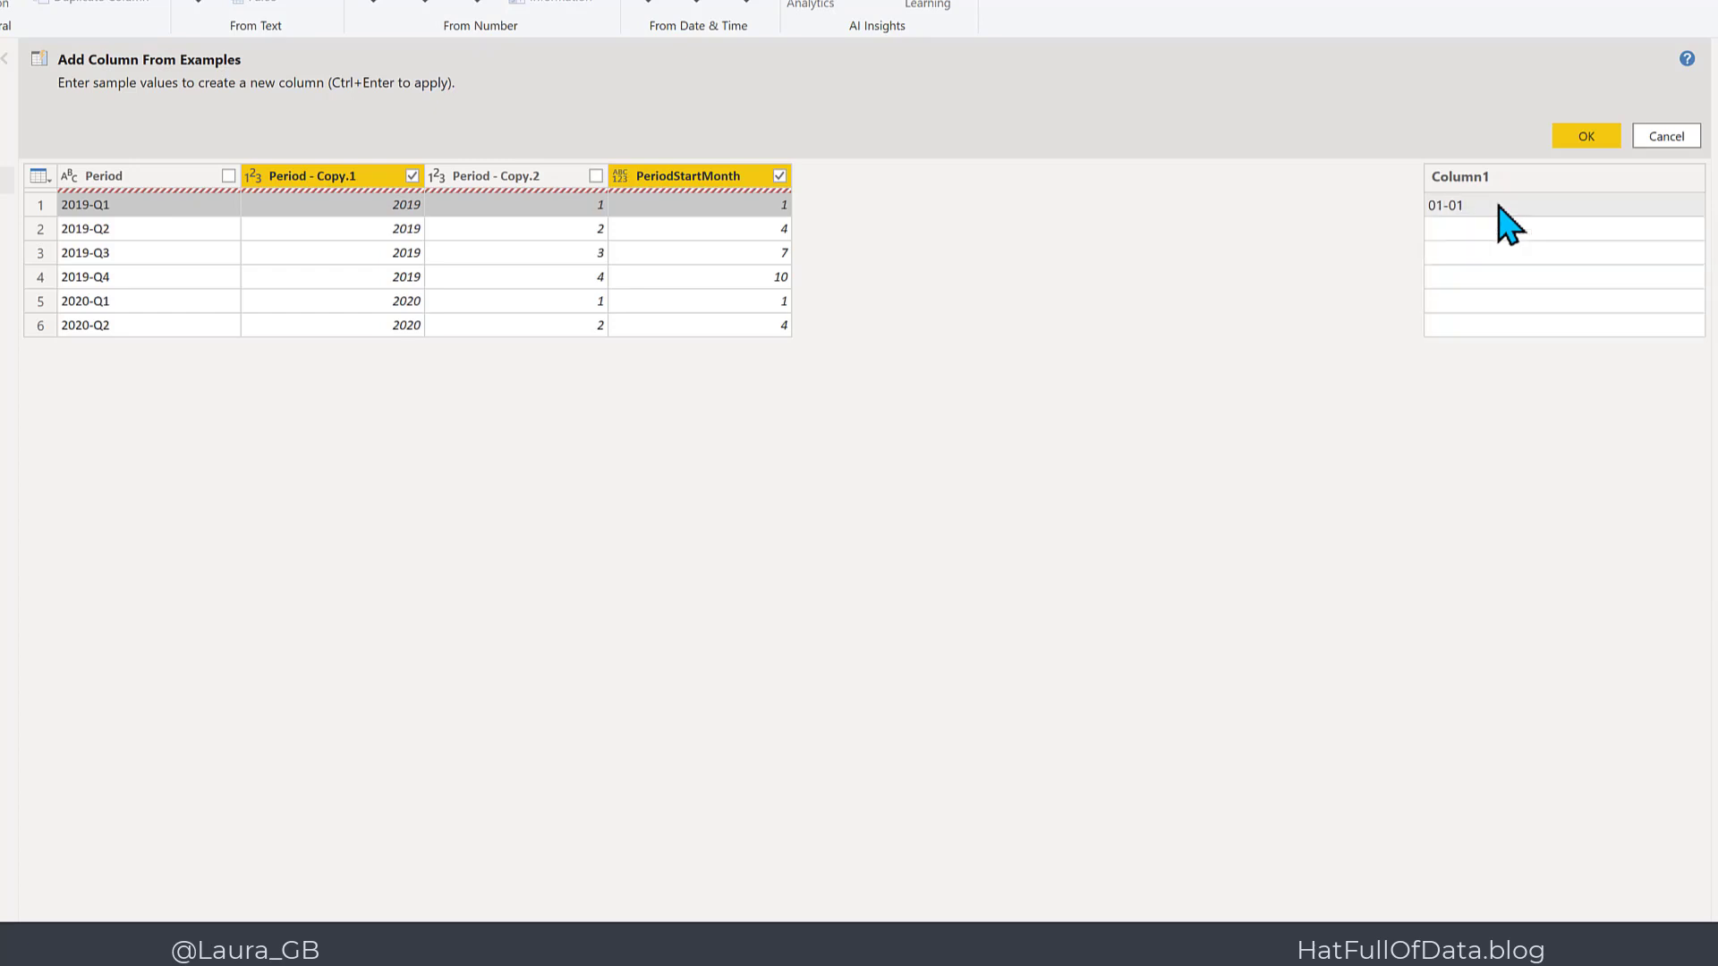
{"action": "type", "text": "-2019"}
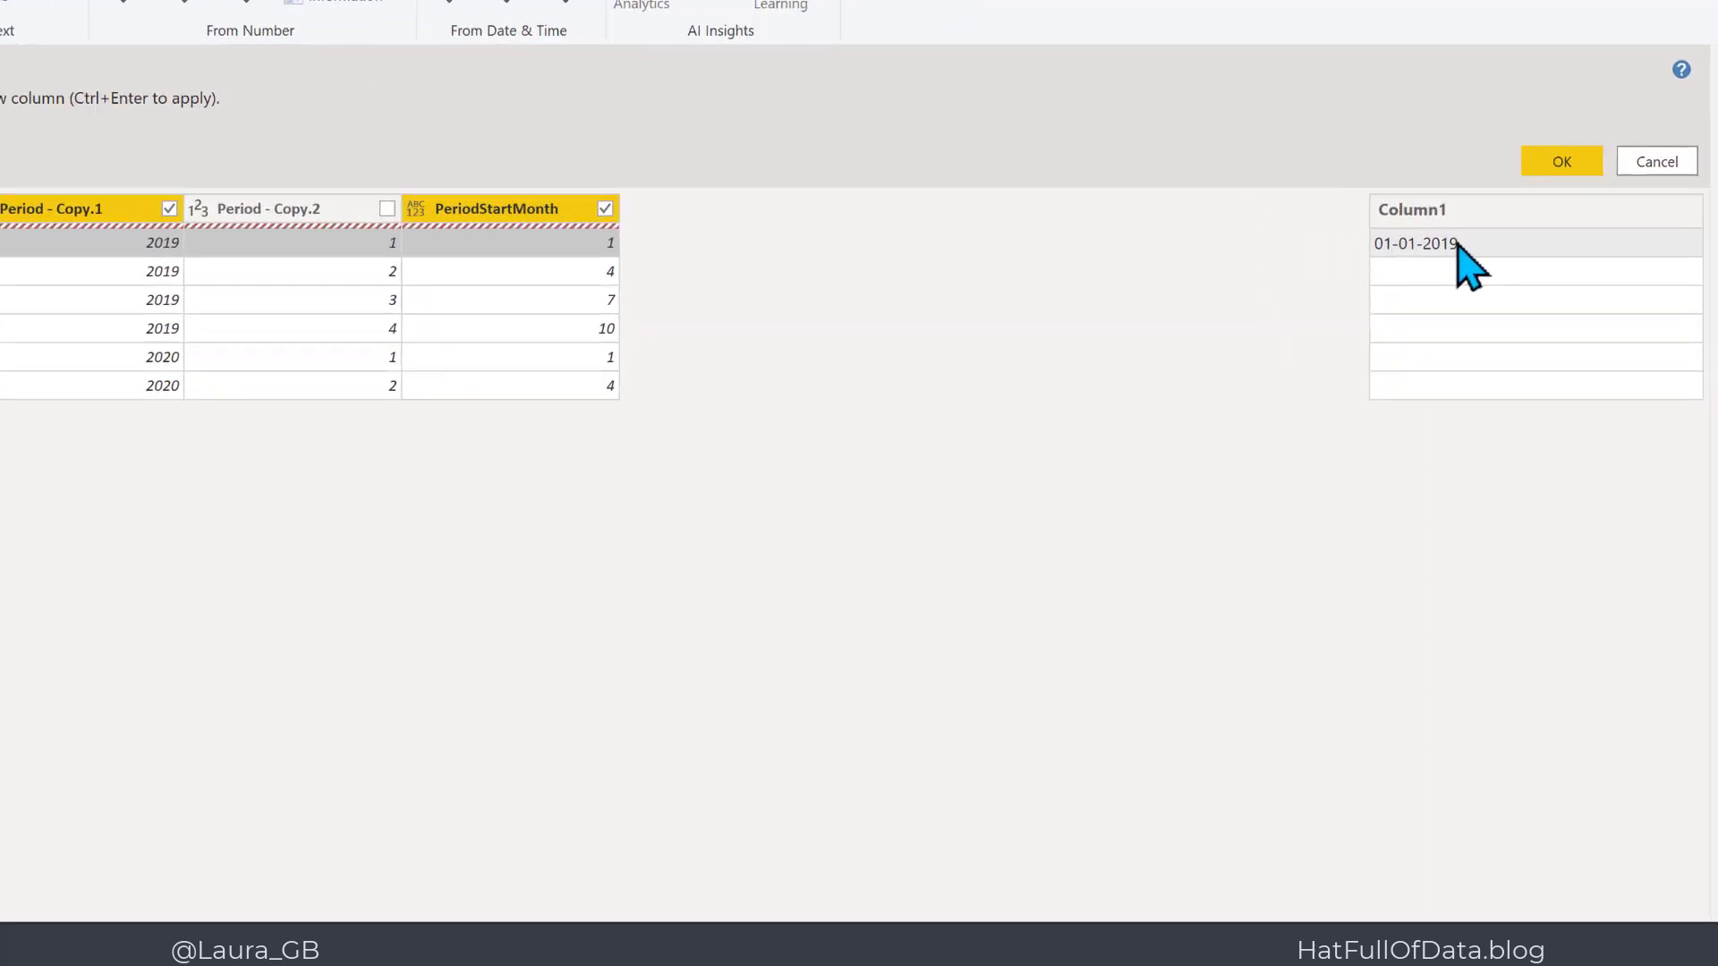
{"action": "key", "text": "Return"}
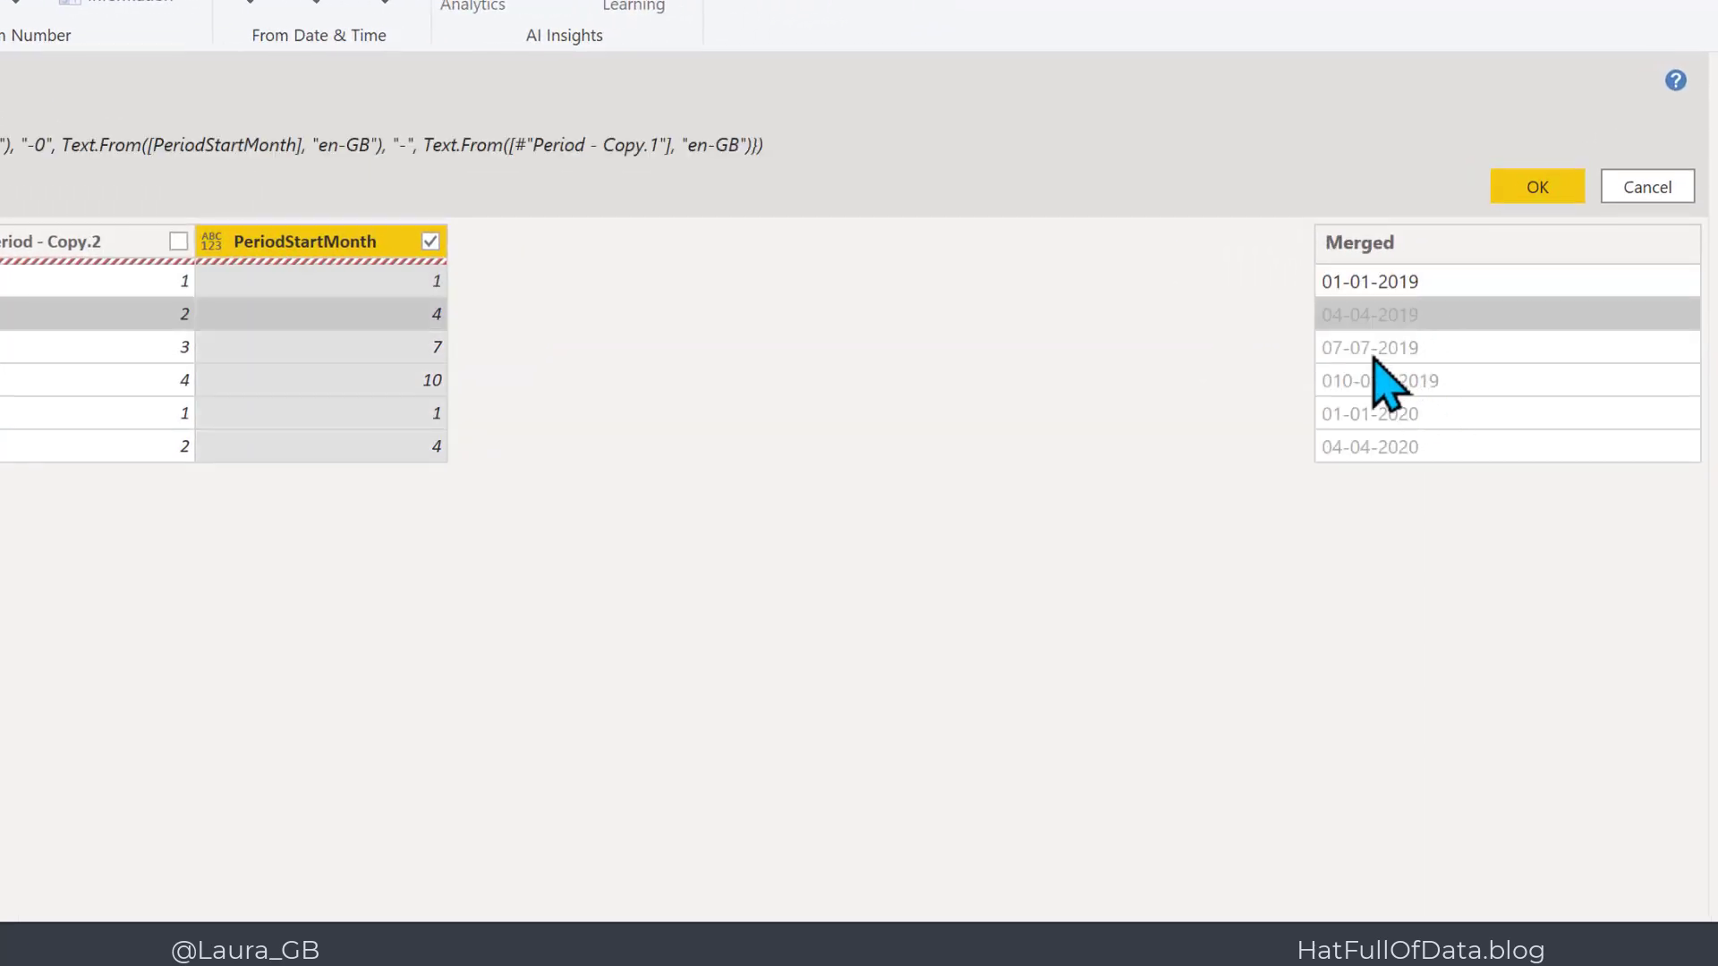
Enter 01-4-2019 as the second row's example value for the new column.
{"action": "left_click", "coordinate": [1328, 324]}
{"action": "type", "text": "01"}
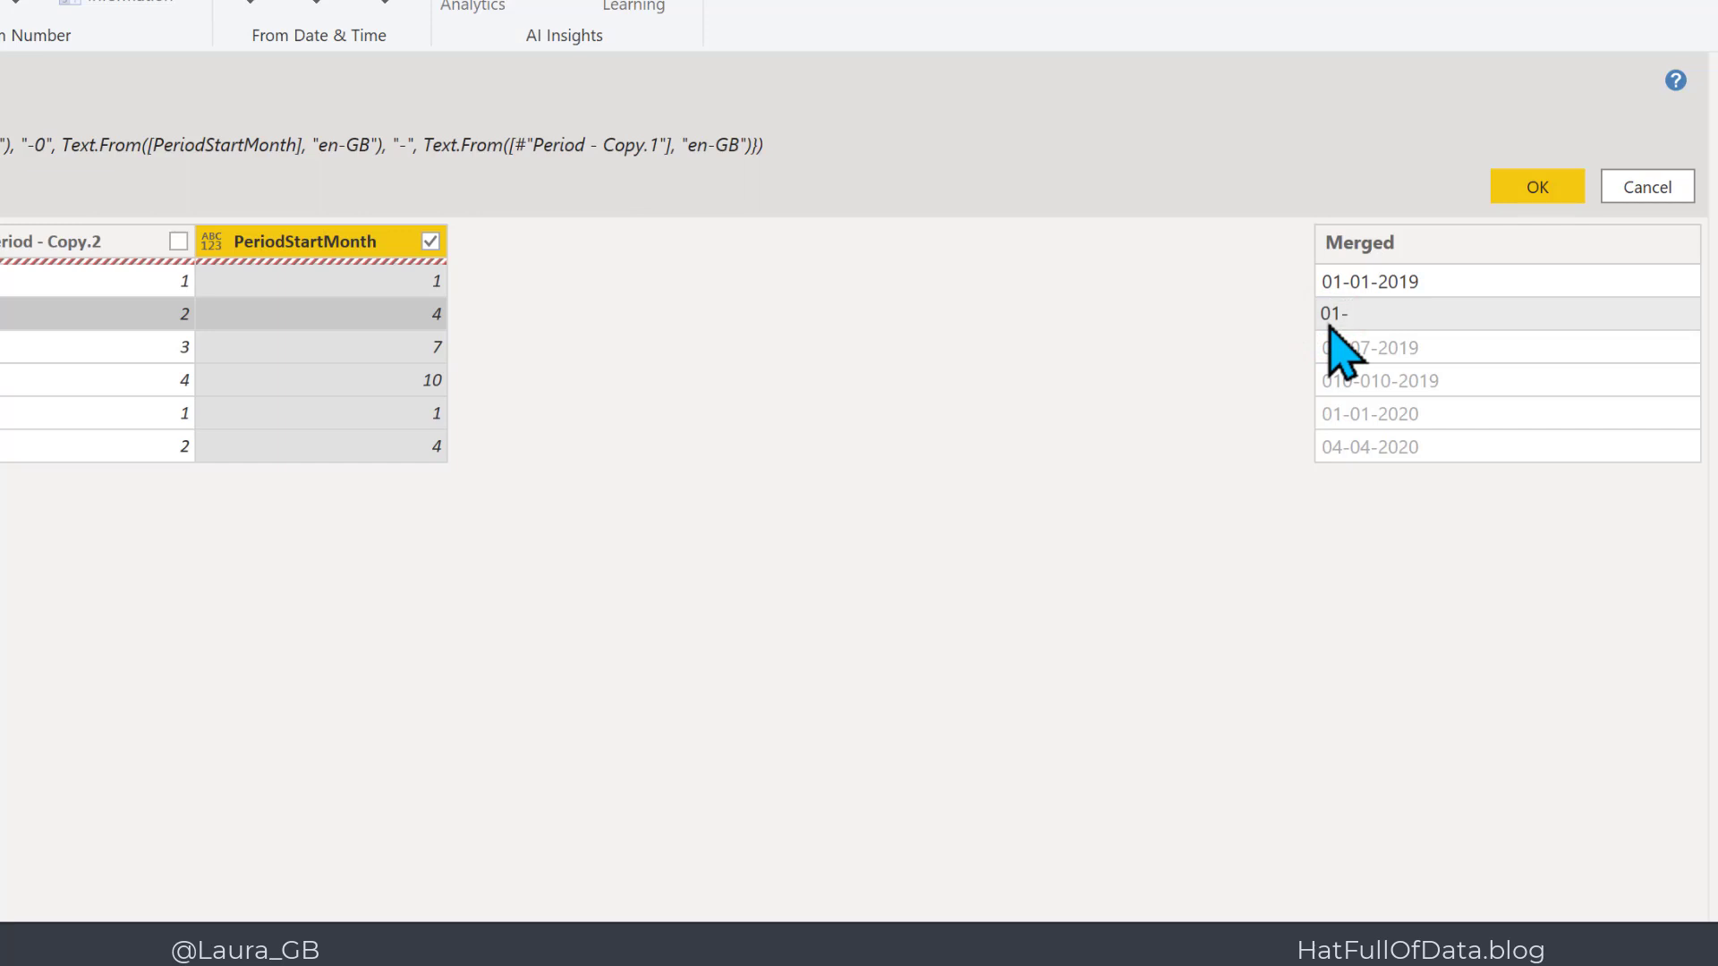
{"action": "type", "text": "-04"}
{"action": "type", "text": "4"}
{"action": "type", "text": "-2019"}
{"action": "key", "text": "Return"}
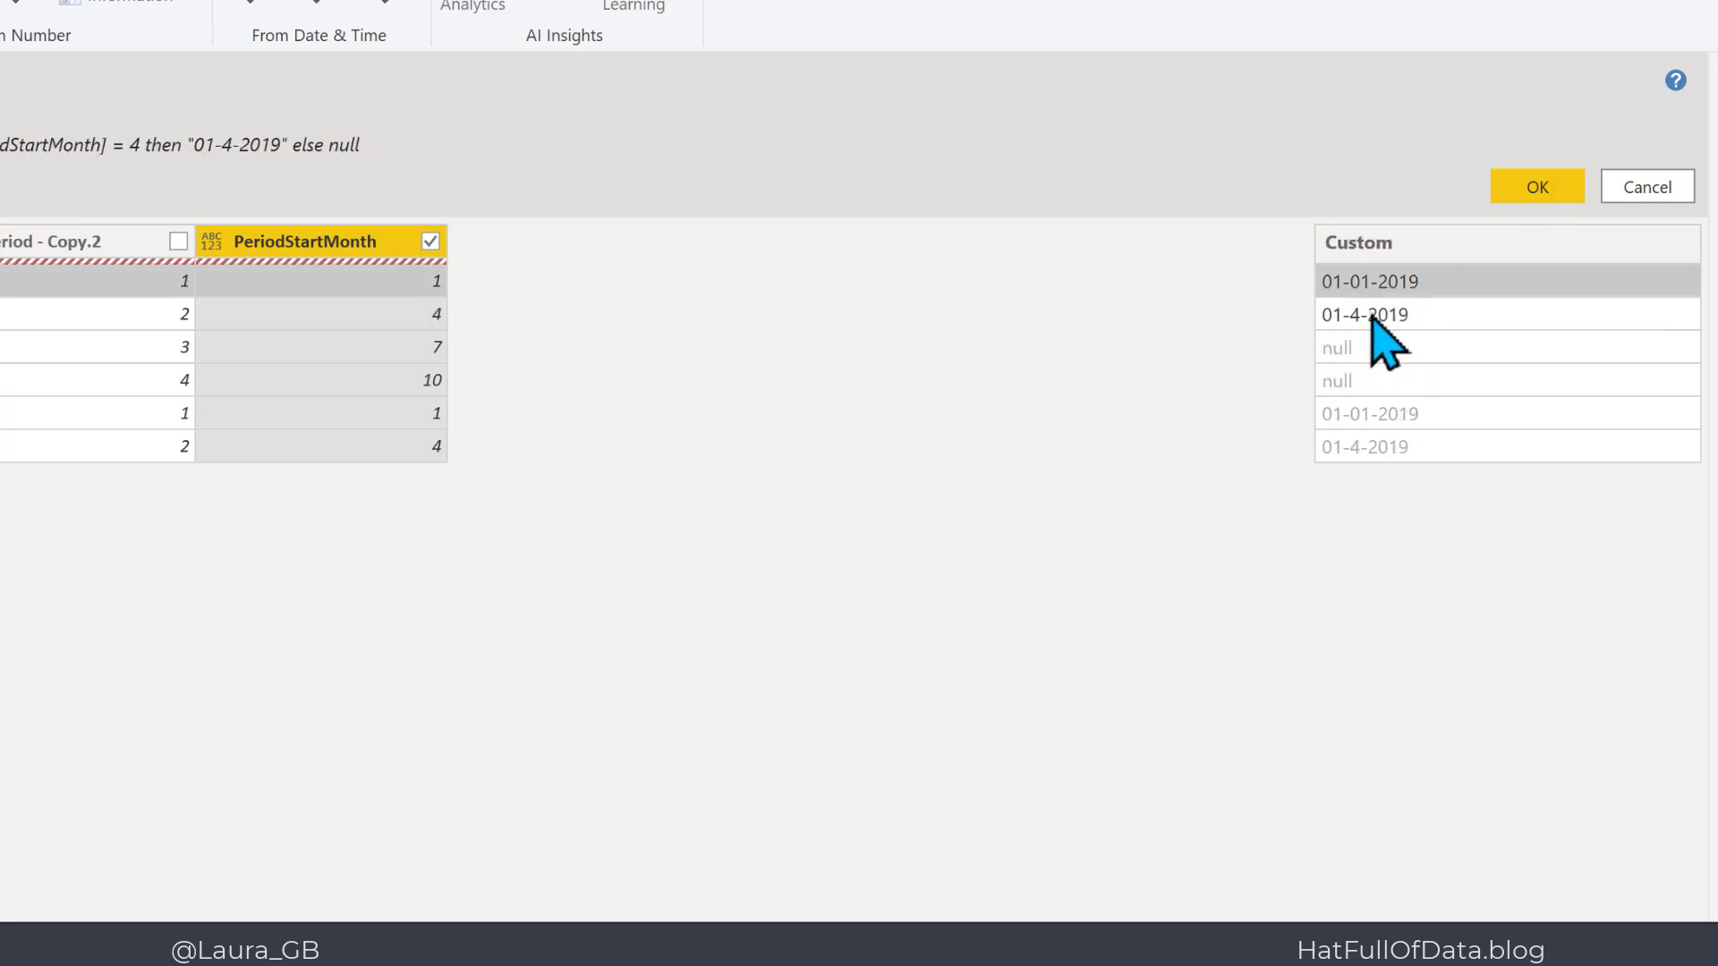
Change the first row's example value to 01-1-2019 so the month has no leading zero.
{"action": "left_click", "coordinate": [1360, 288]}
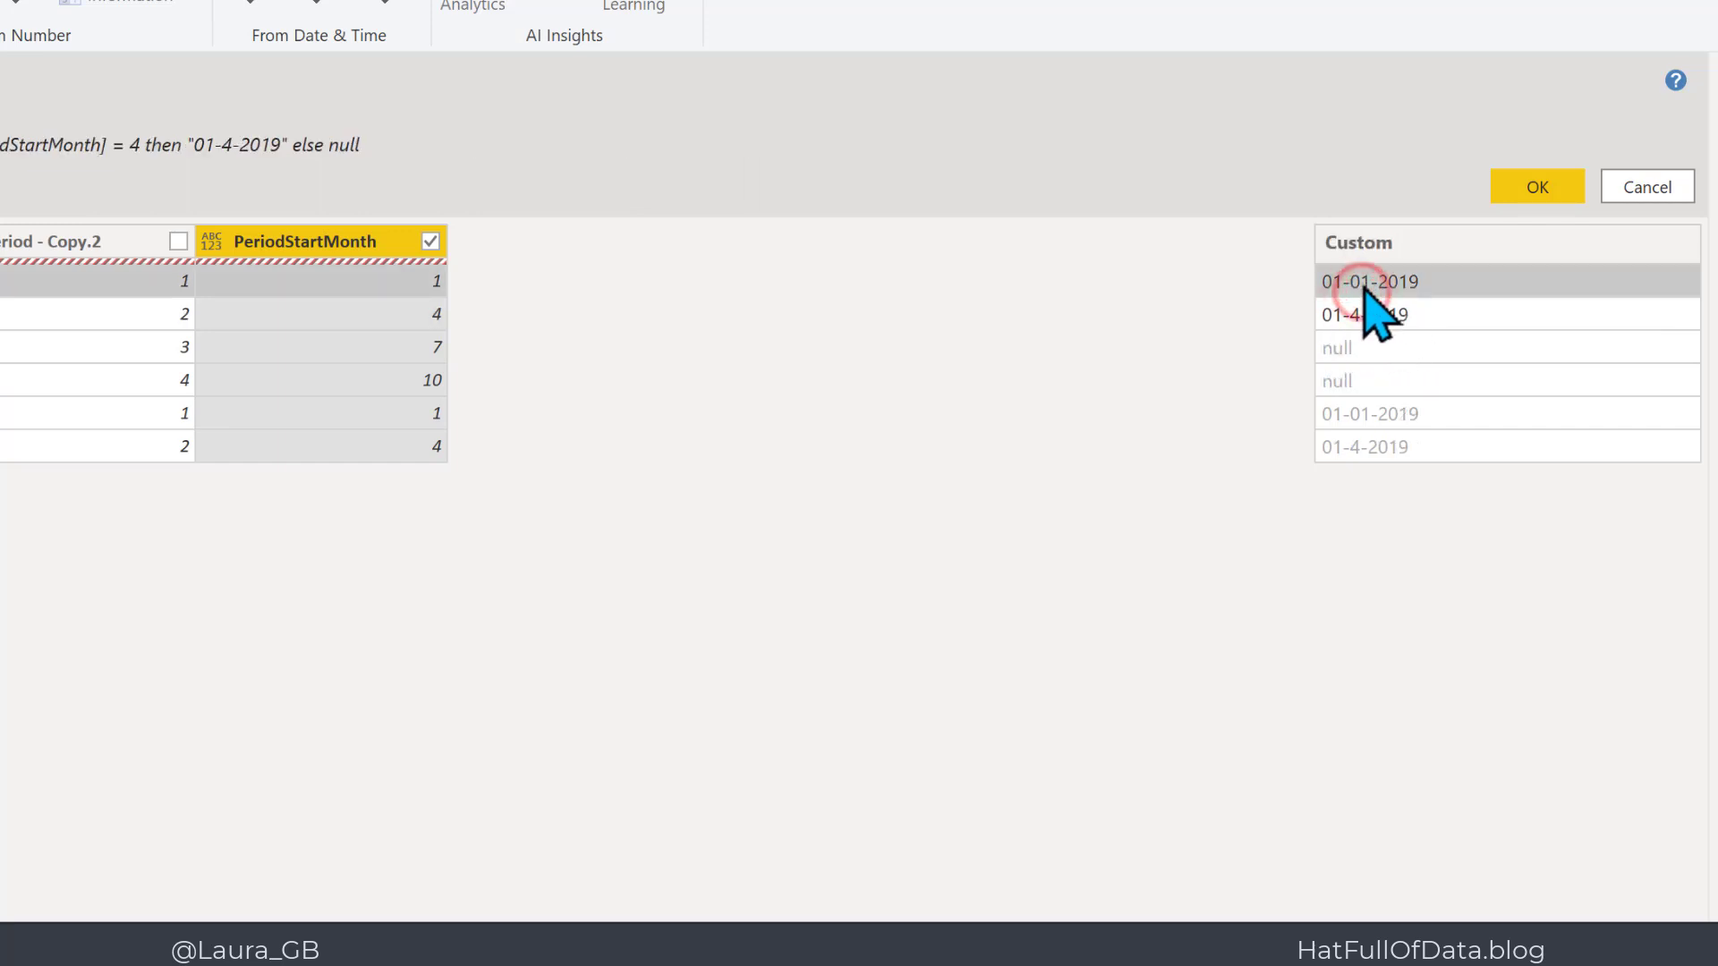
{"action": "left_click", "coordinate": [1362, 287]}
{"action": "type", "text": "01-1"}
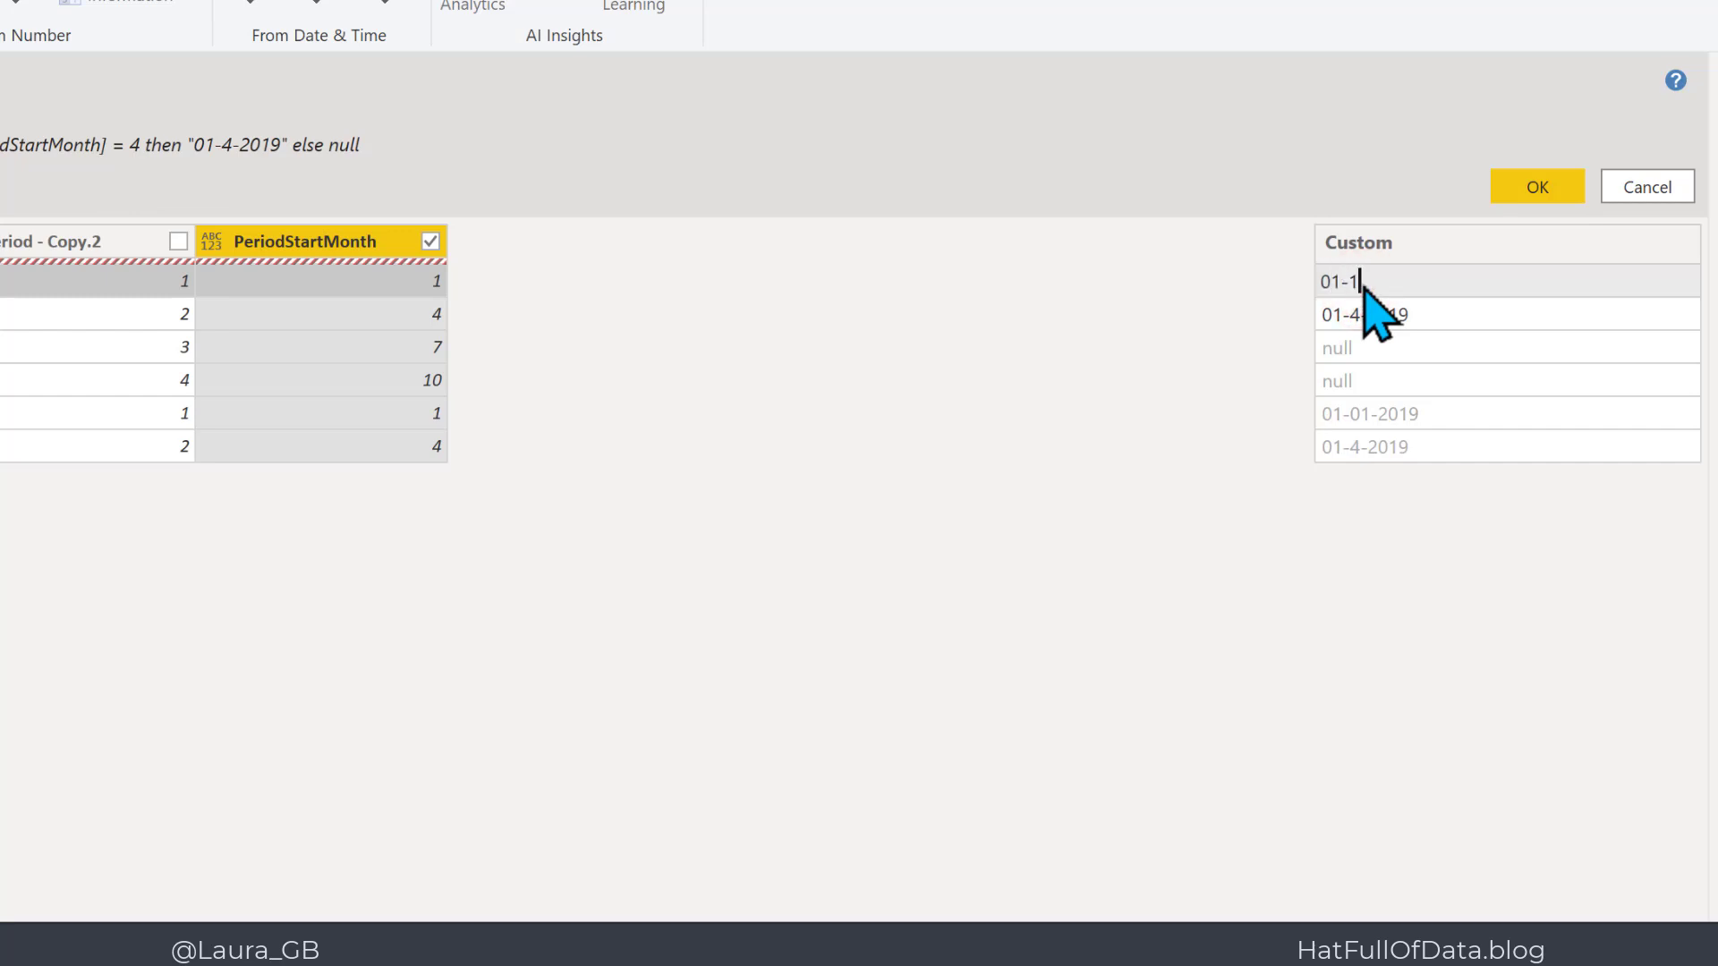
{"action": "type", "text": "-2019"}
{"action": "key", "text": "Return"}
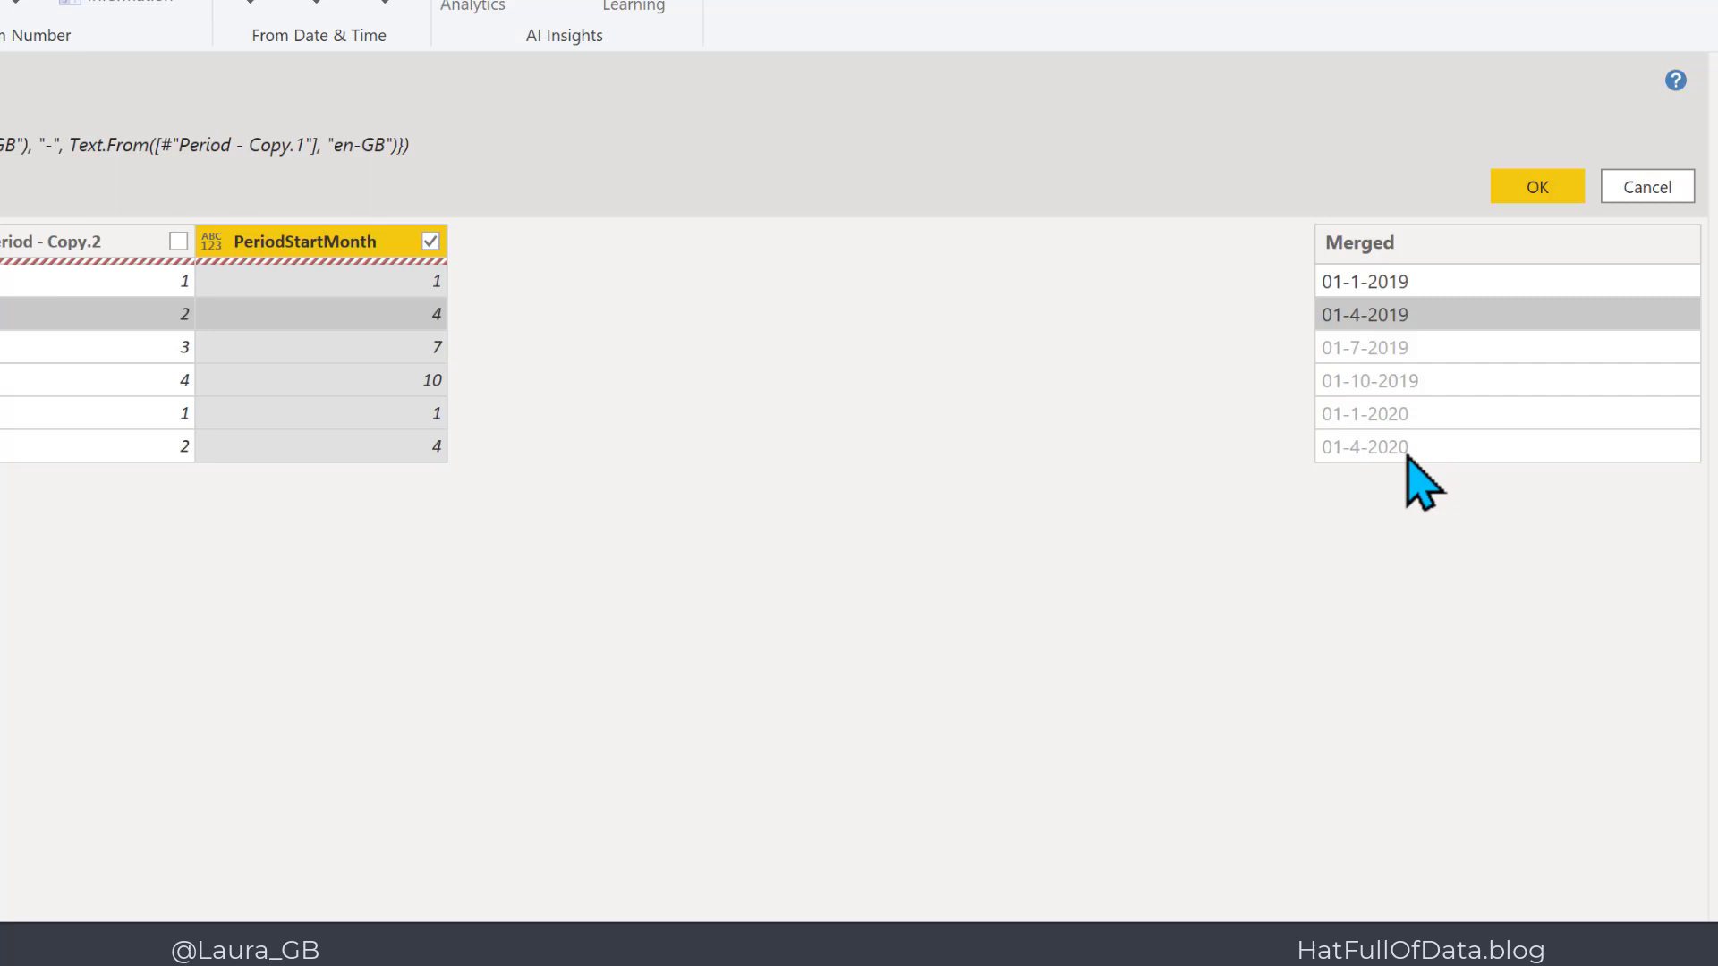
Name the example-based column PeriodStart and add it to the Periods query.
{"action": "double_click", "coordinate": [1427, 238]}
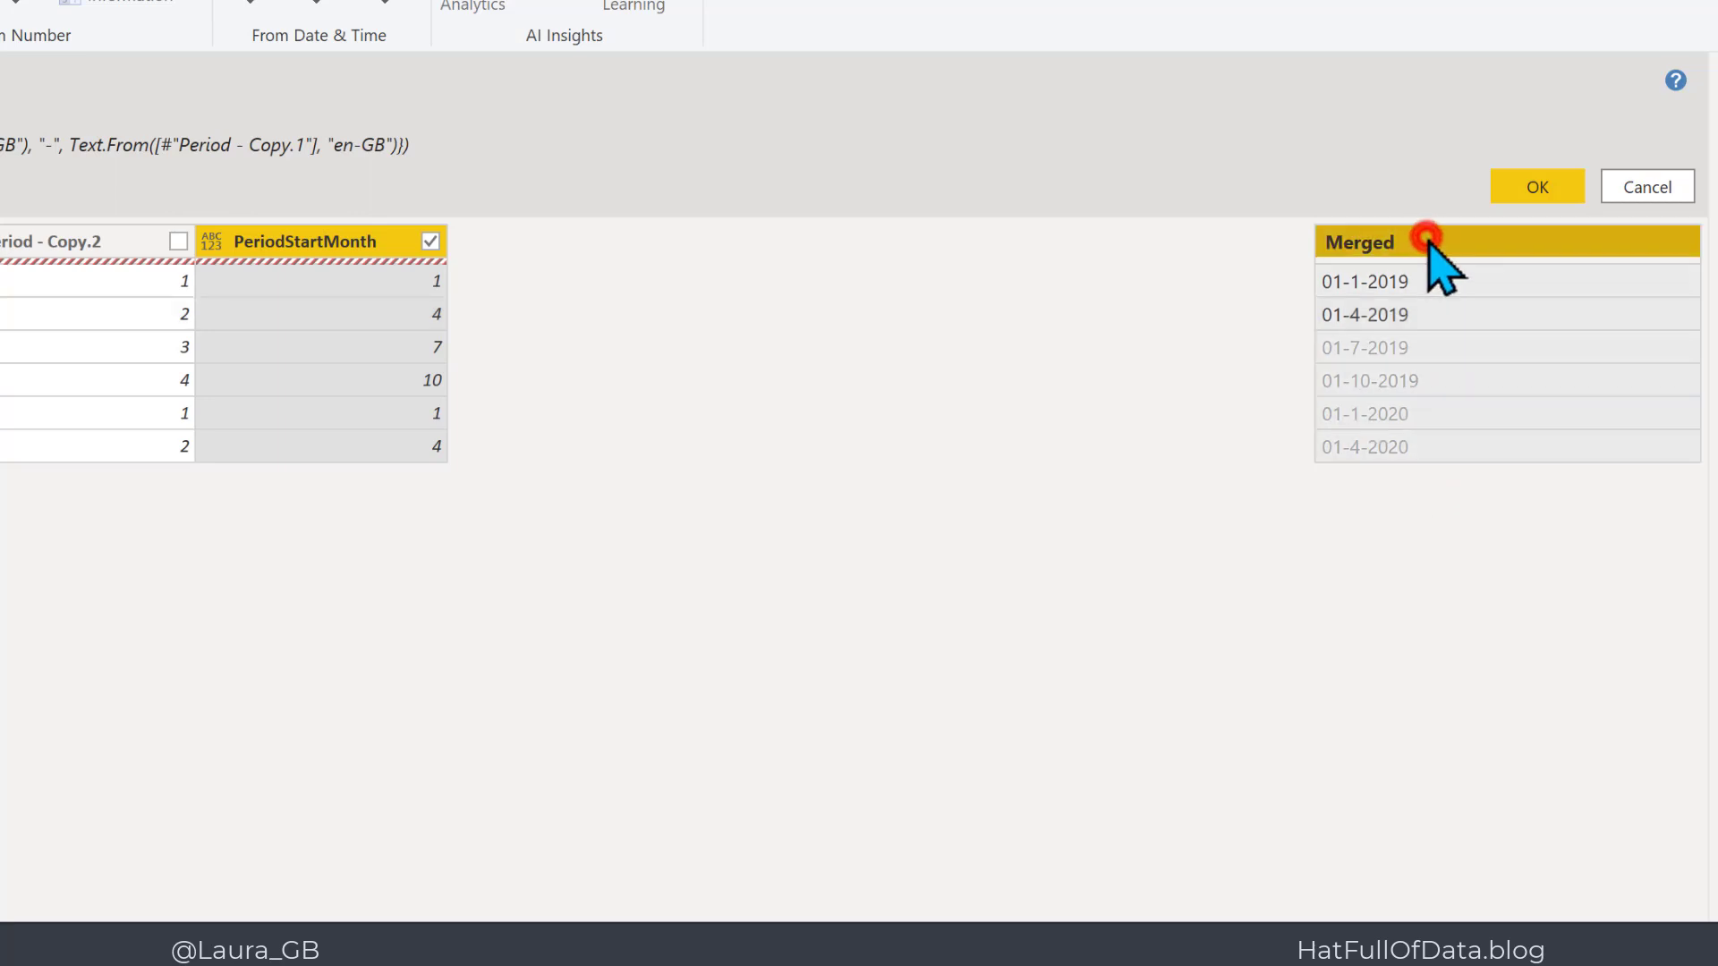
{"action": "type", "text": "Pe"}
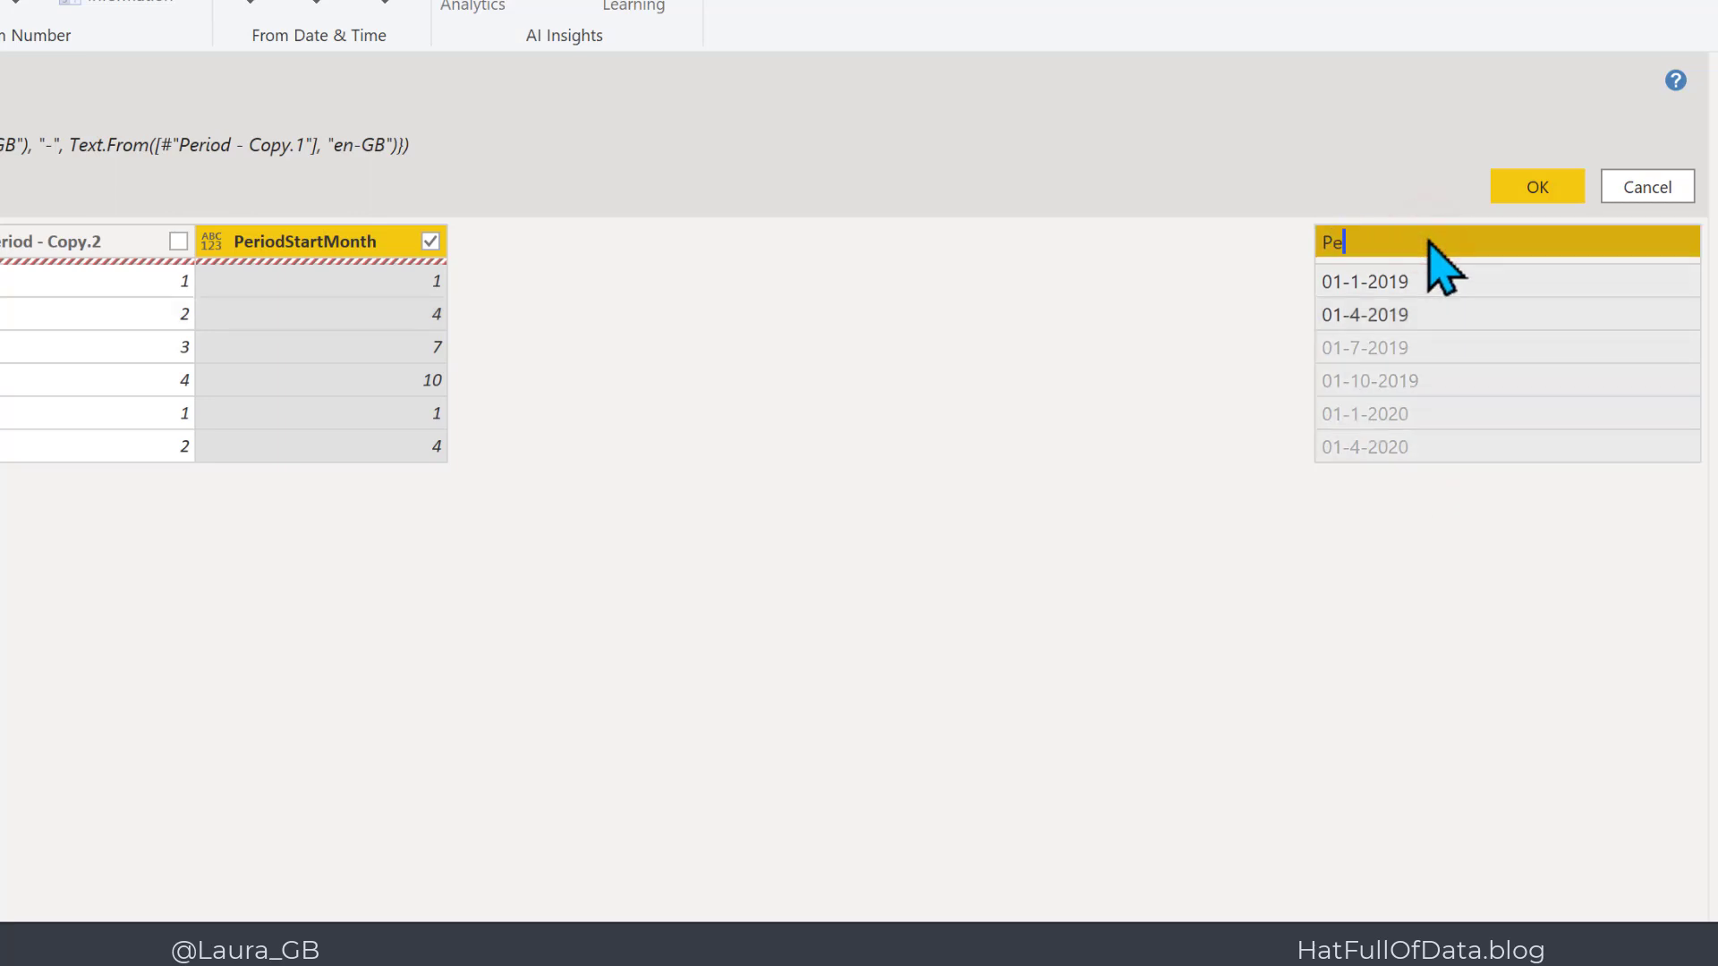
{"action": "type", "text": "riodS"}
{"action": "key", "text": "BackSpace"}
{"action": "key", "text": "BackSpace"}
{"action": "type", "text": "tart"}
{"action": "key", "text": "Return"}
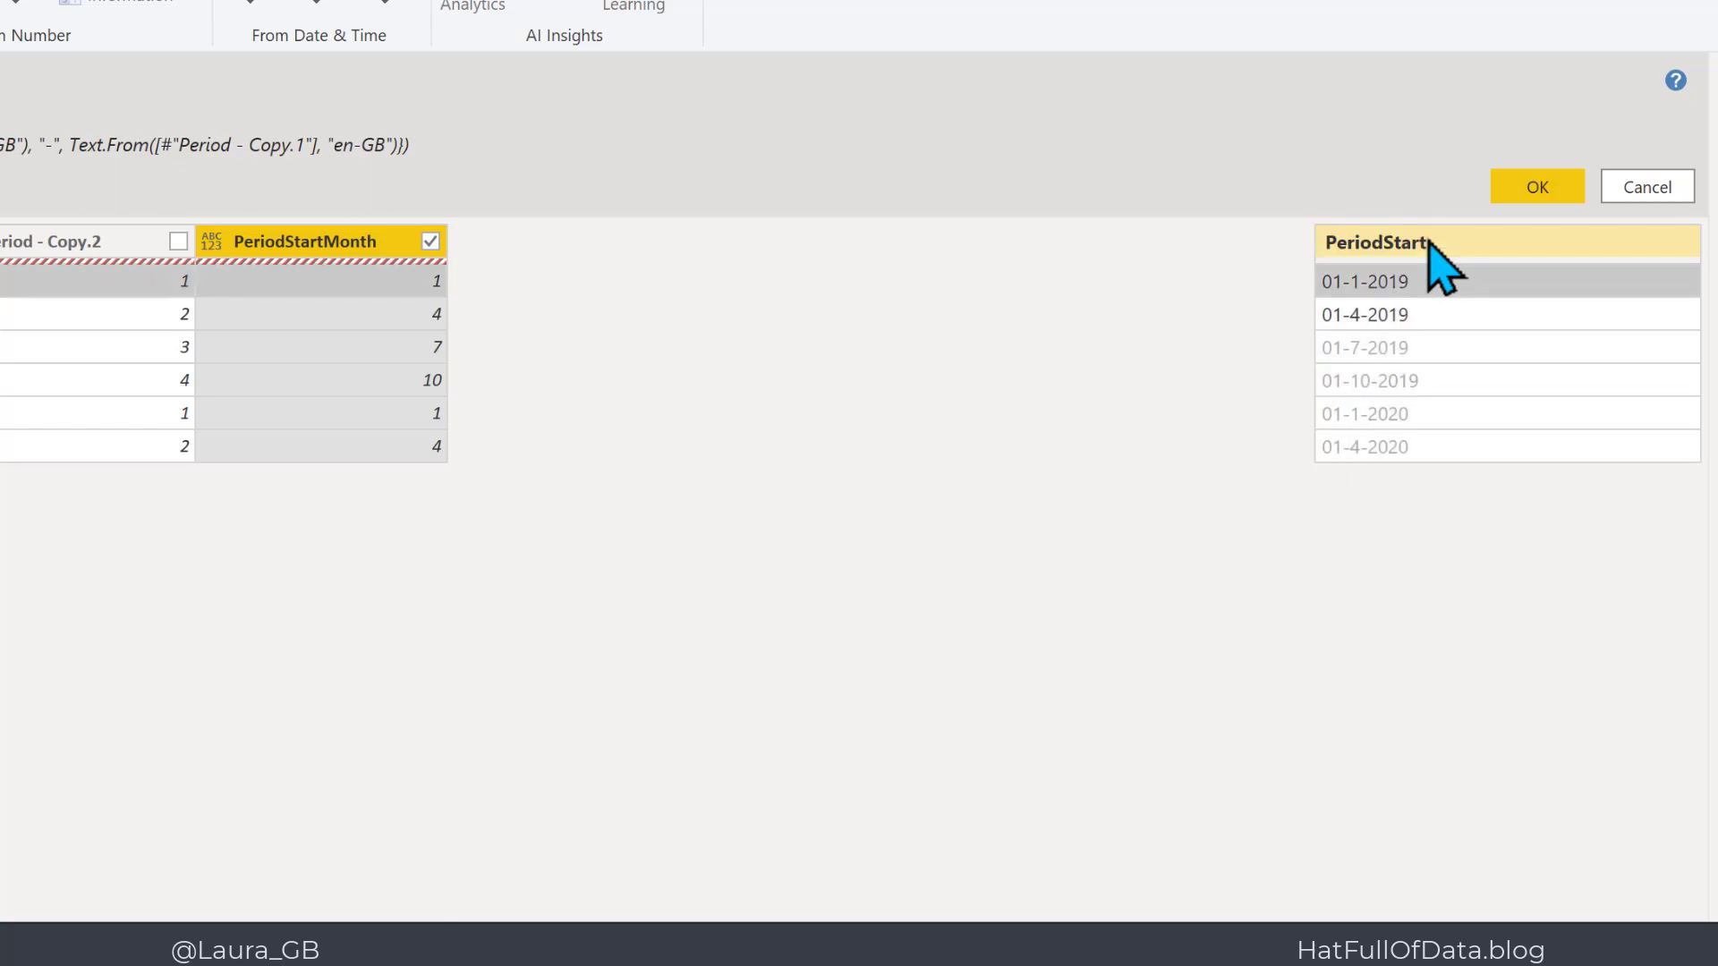
{"action": "left_click", "coordinate": [1539, 192]}
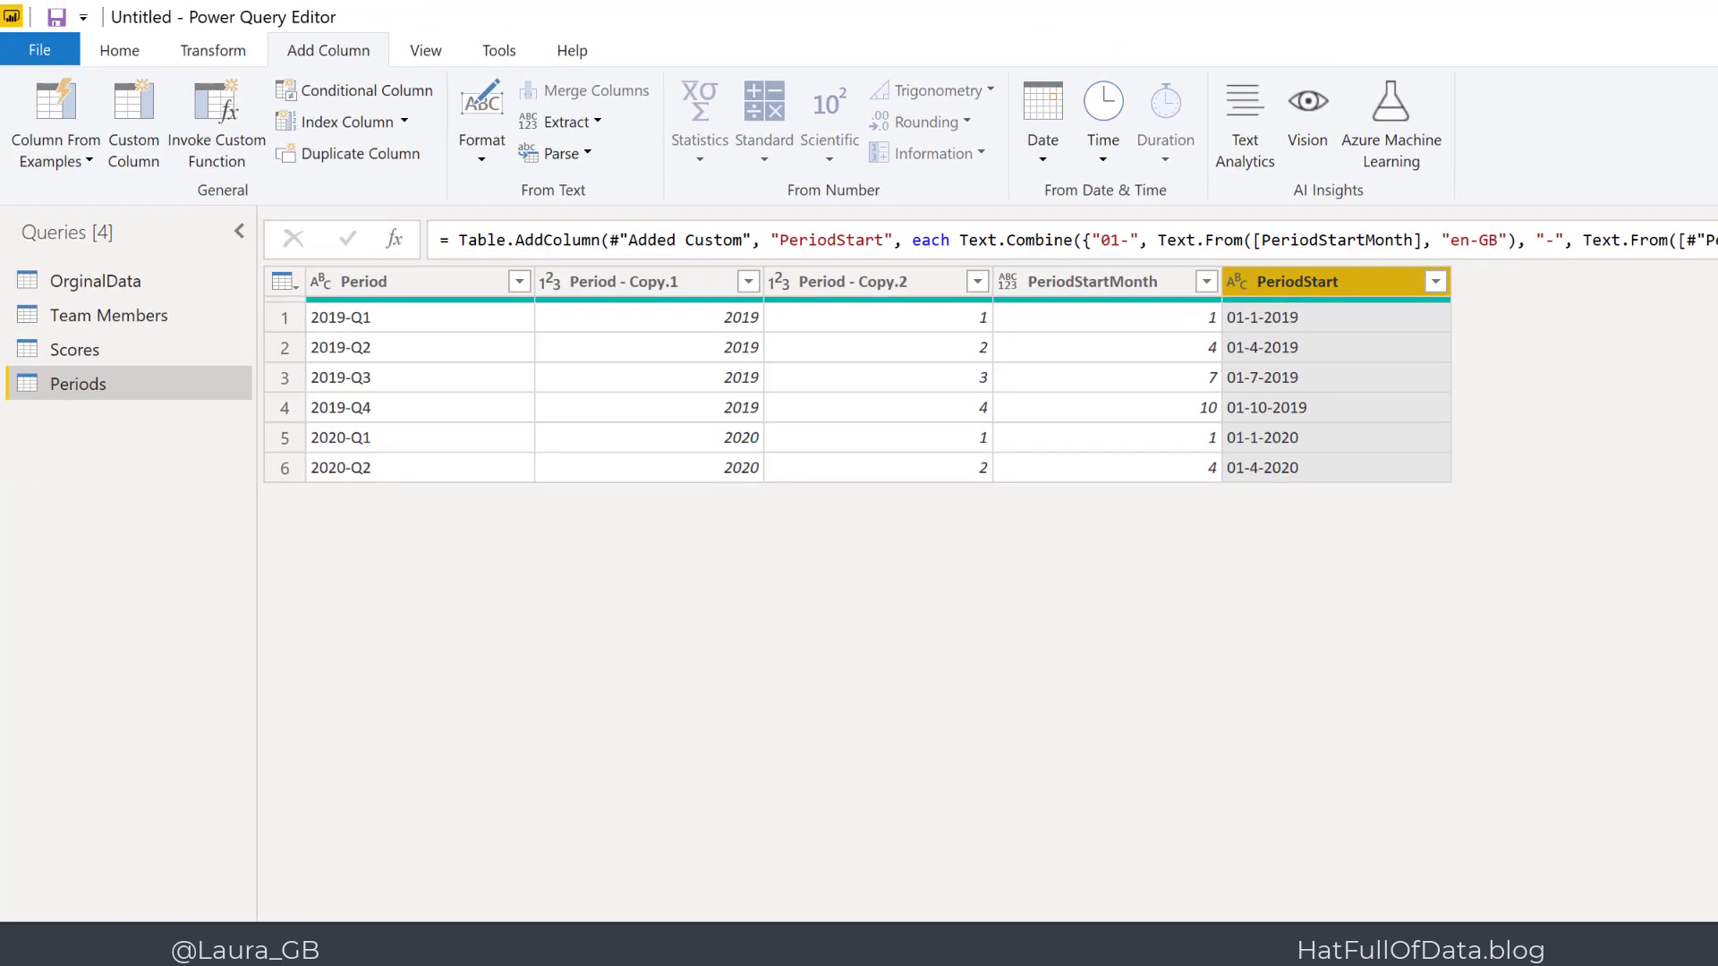
Convert the PeriodStart column to the Date type and add an End of Quarter column calculated from it.
{"action": "left_click", "coordinate": [1237, 281]}
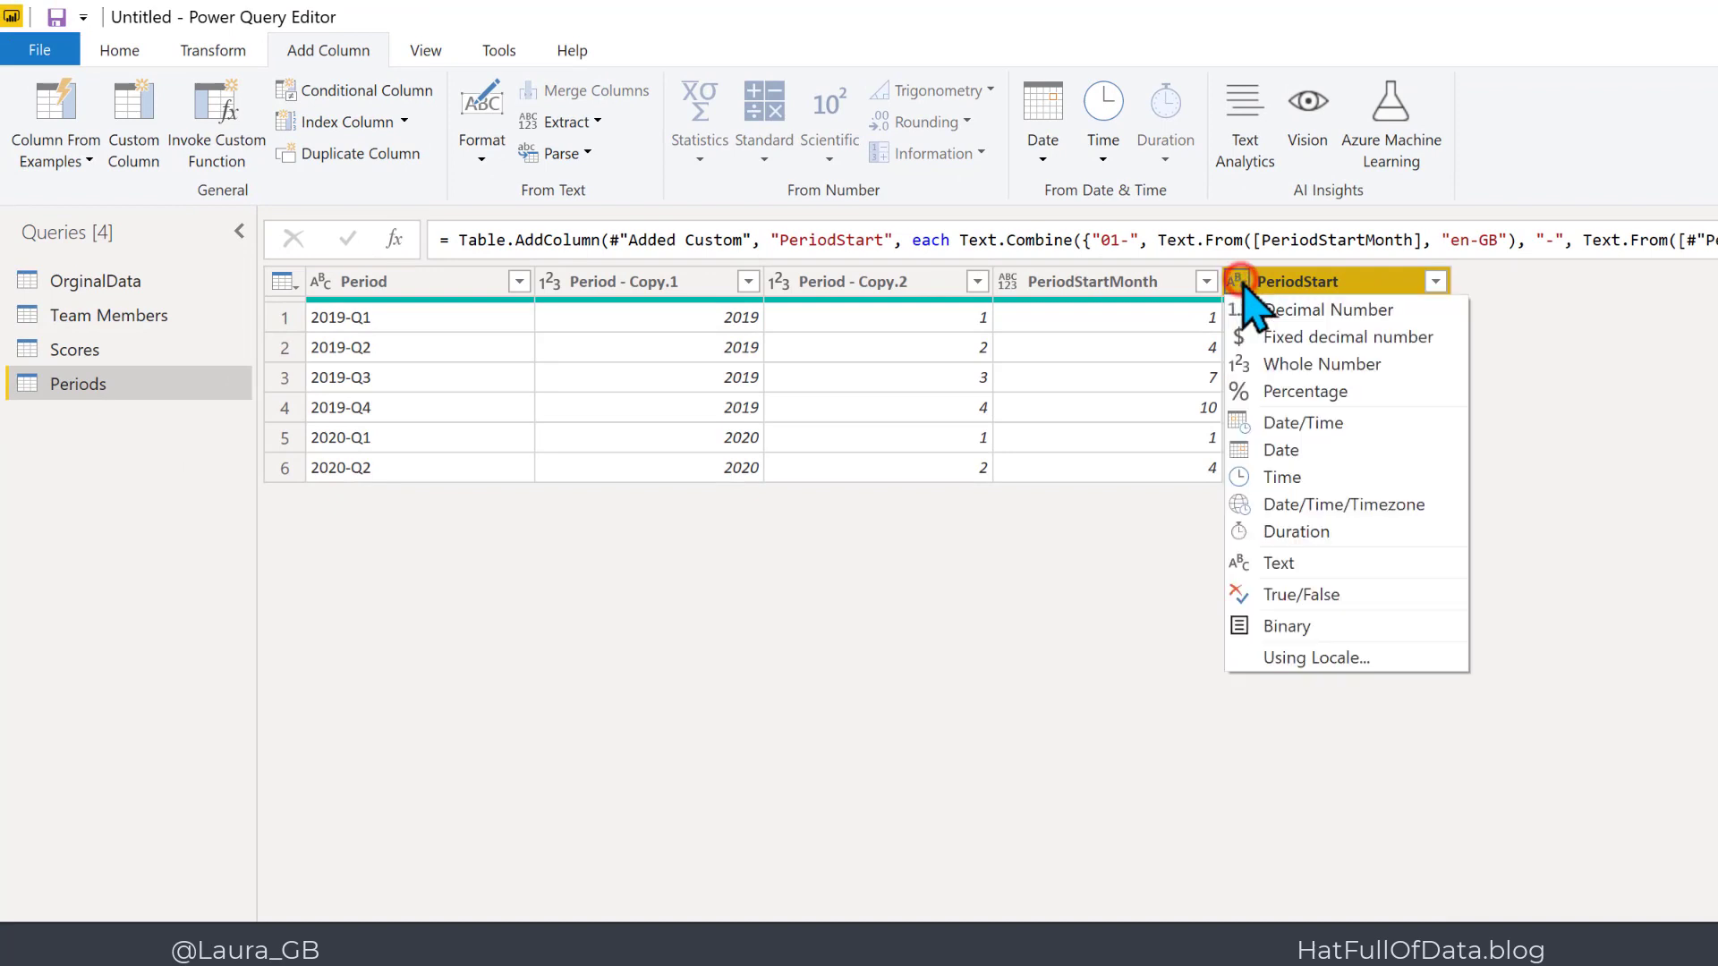
{"action": "left_click", "coordinate": [1314, 449]}
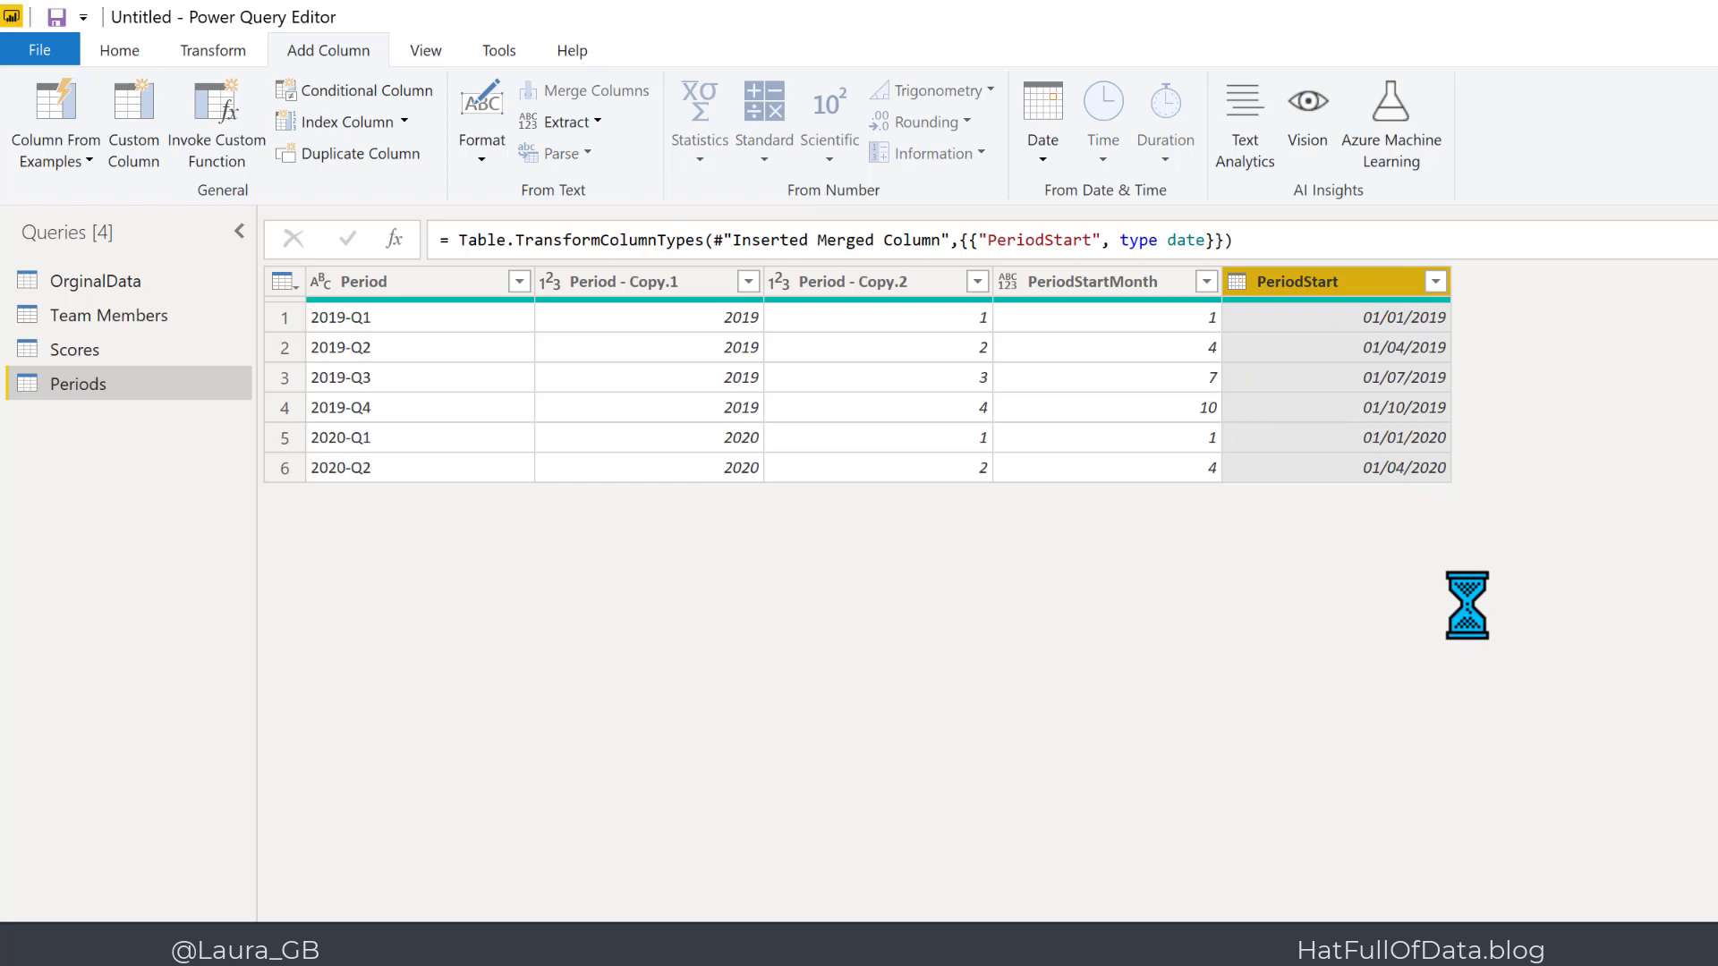
{"action": "left_click", "coordinate": [1043, 167]}
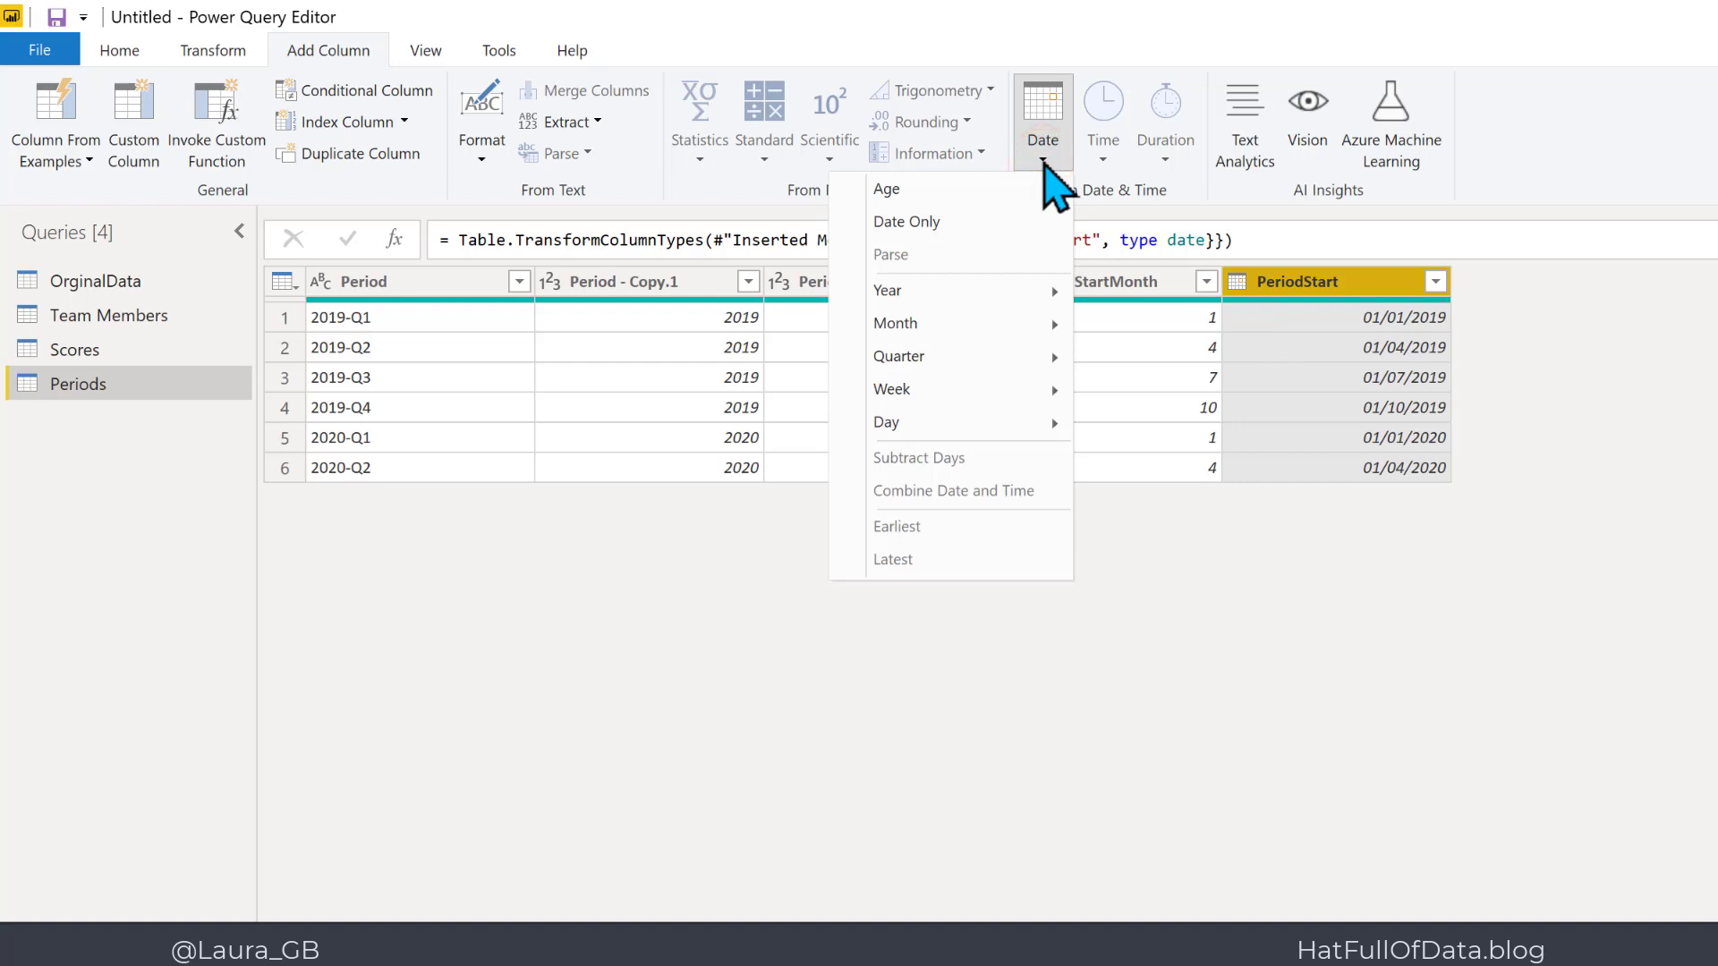
{"action": "mouse_move", "coordinate": [988, 361]}
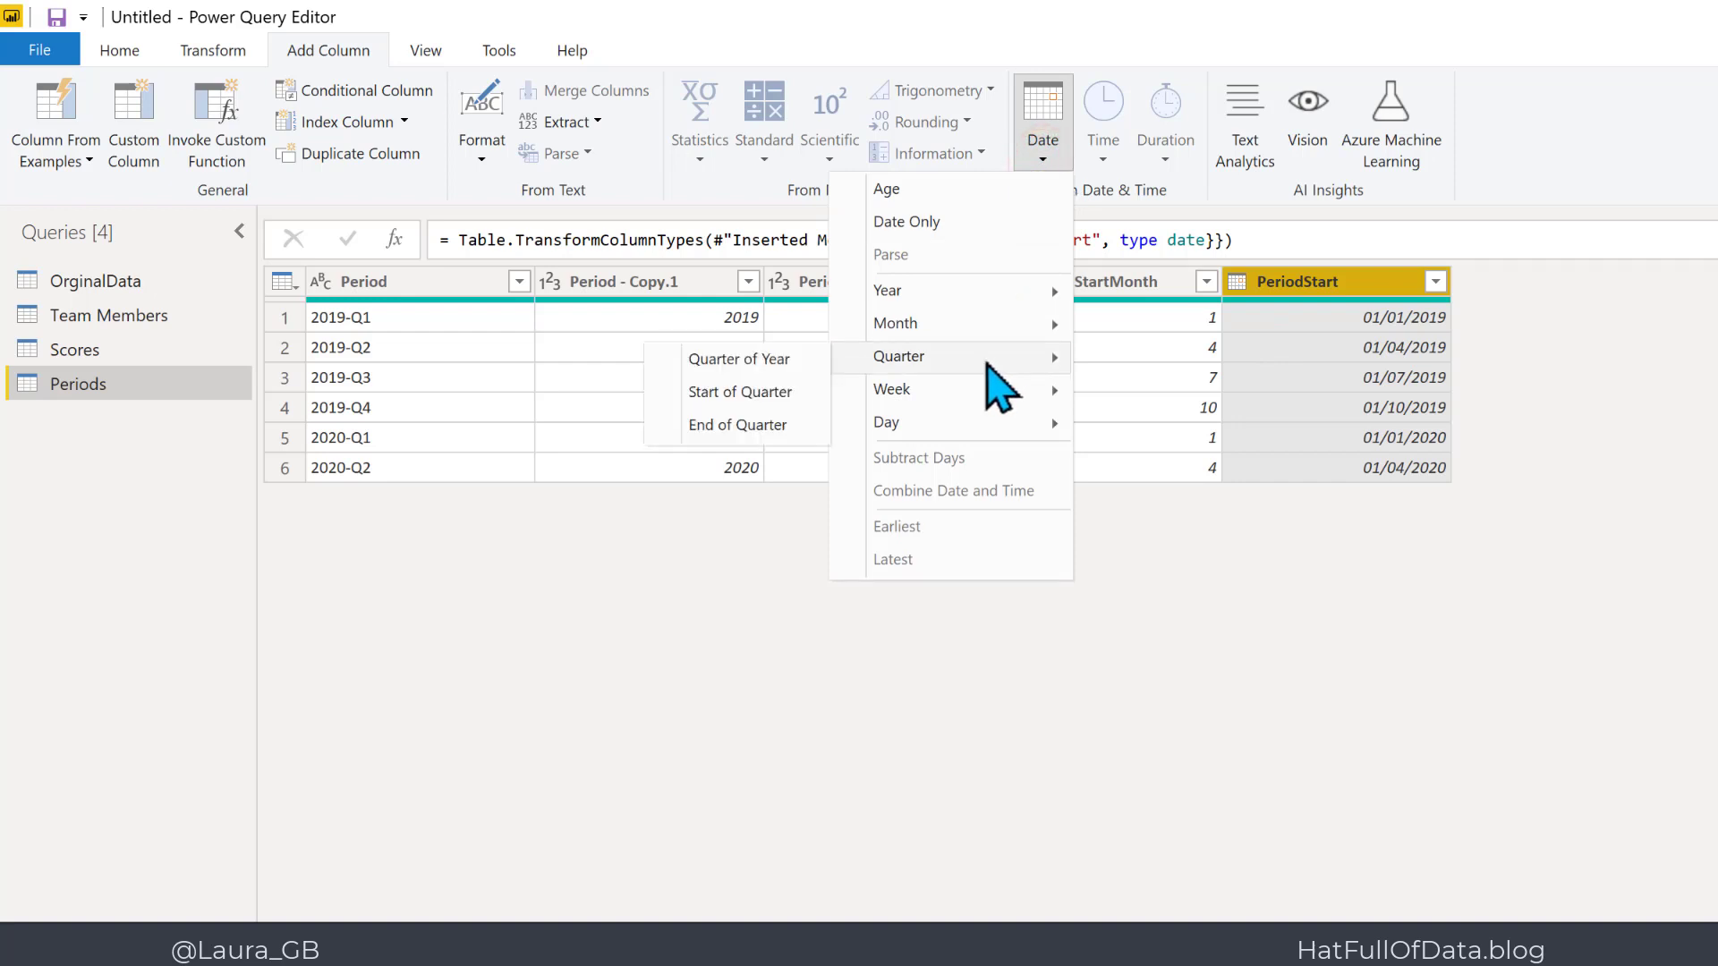
{"action": "left_click", "coordinate": [775, 423]}
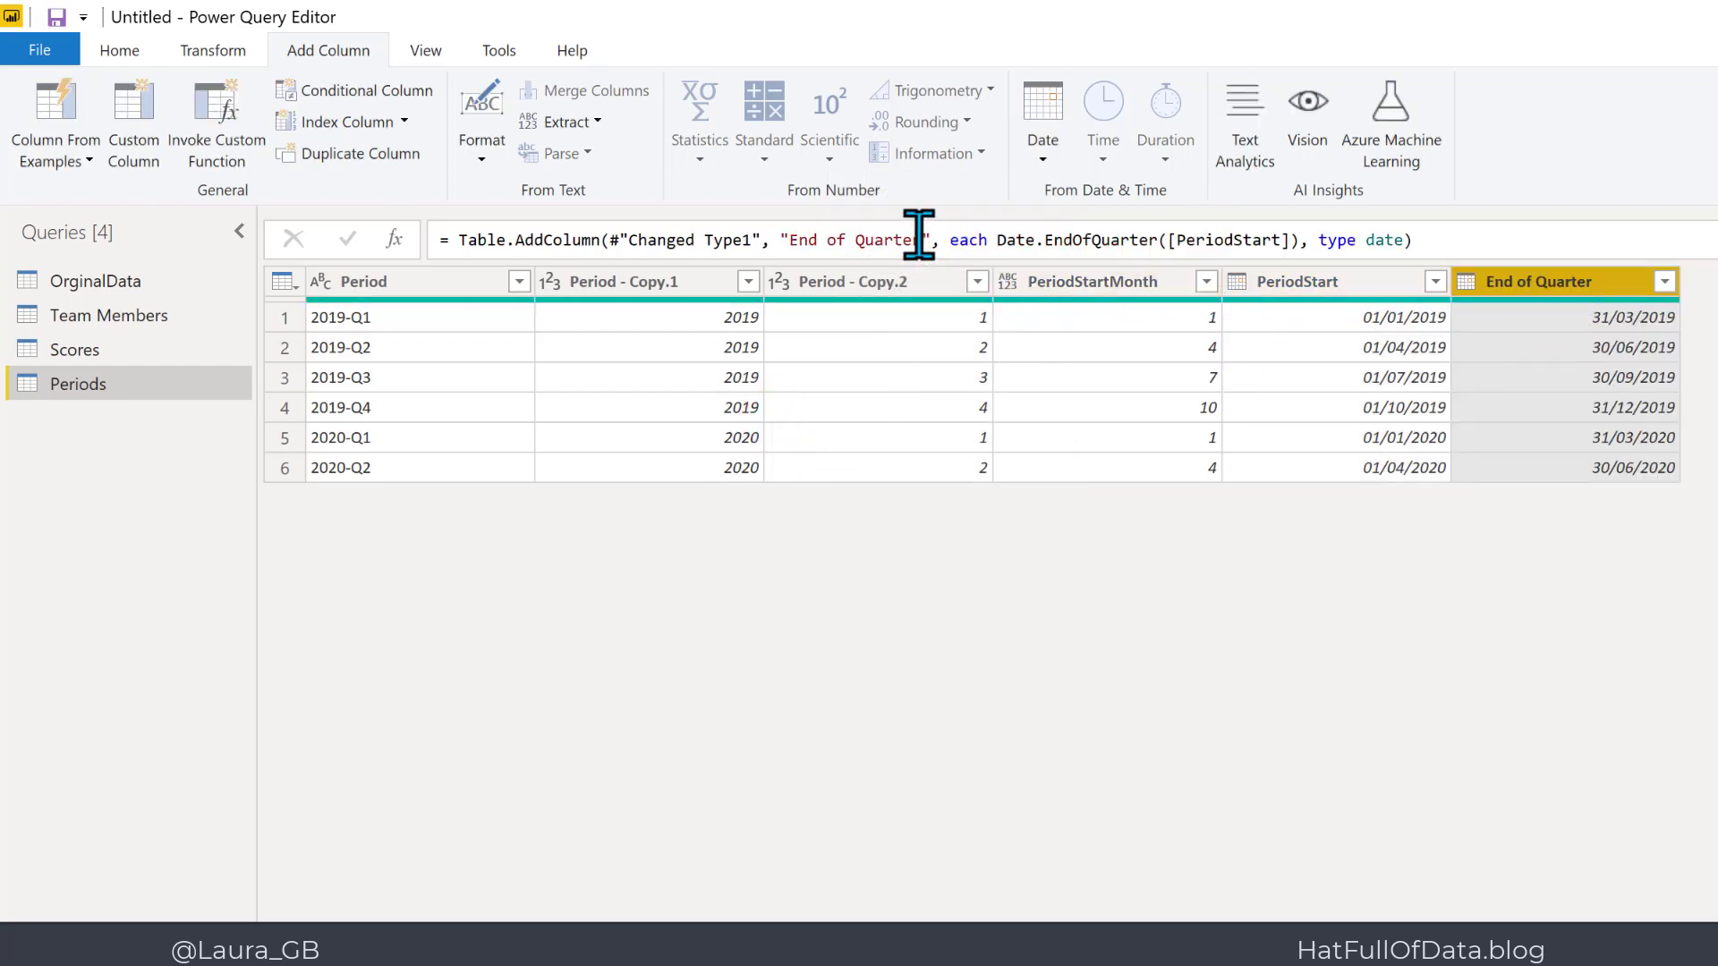
Rename the End of Quarter column to PeriodEnd within its Table.AddColumn formula.
{"action": "left_click_drag", "start_coordinate": [922, 240], "coordinate": [788, 239]}
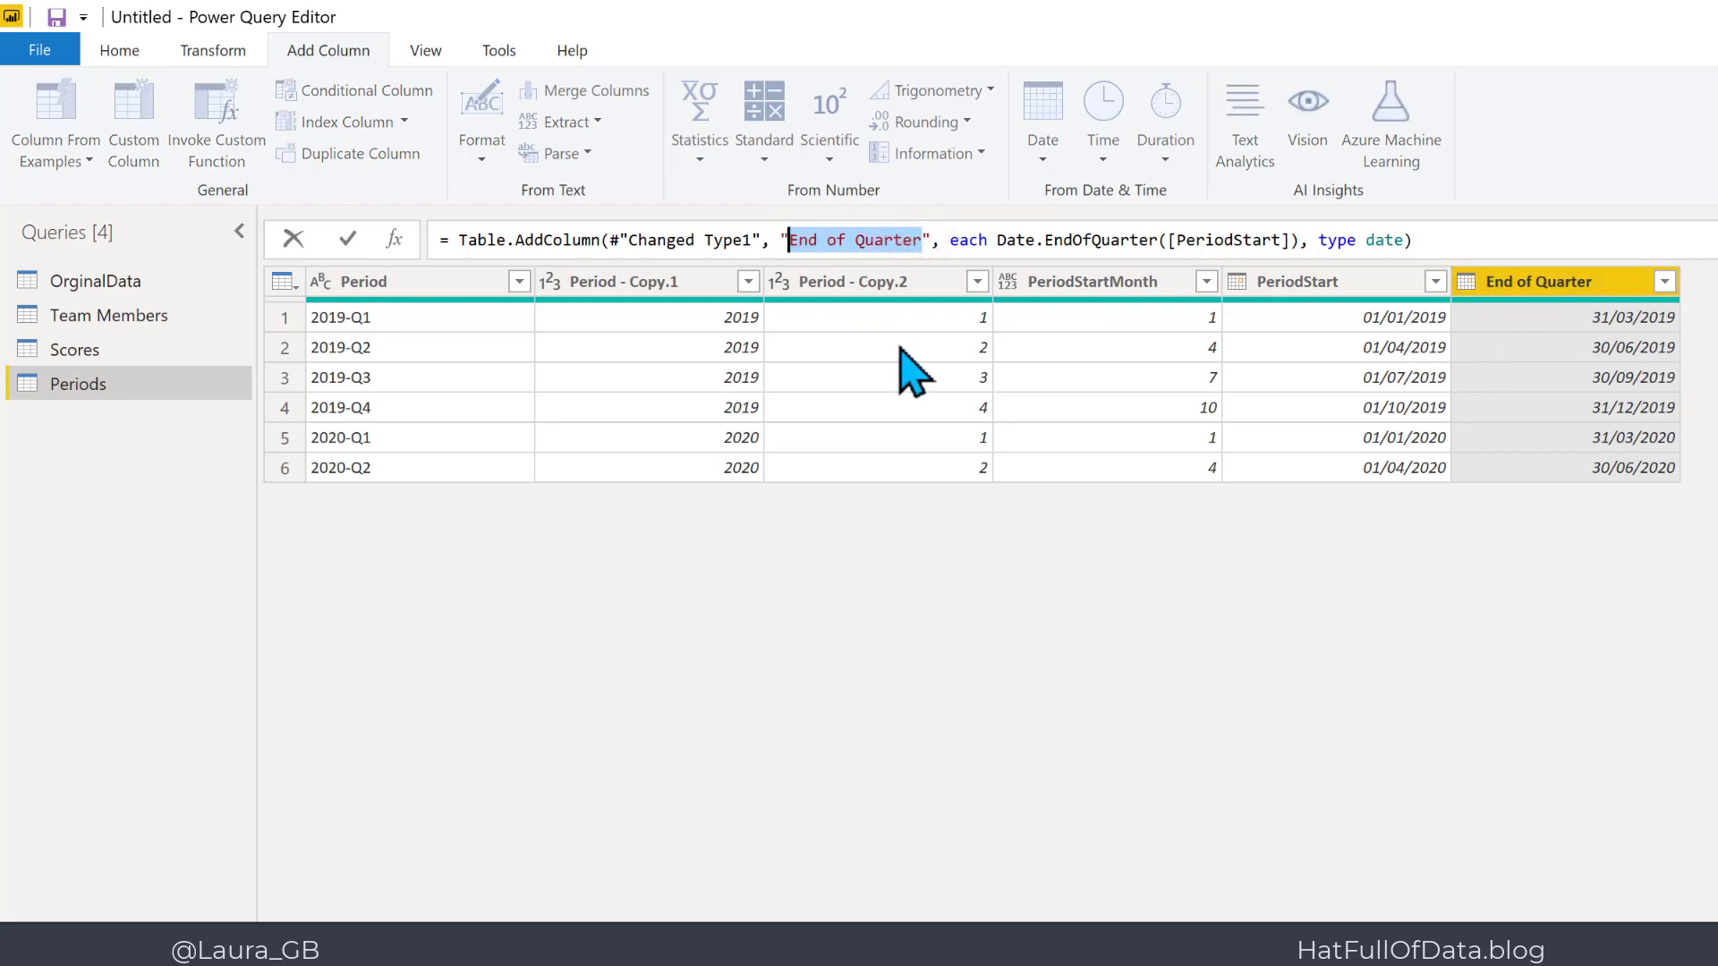
{"action": "type", "text": "Period"}
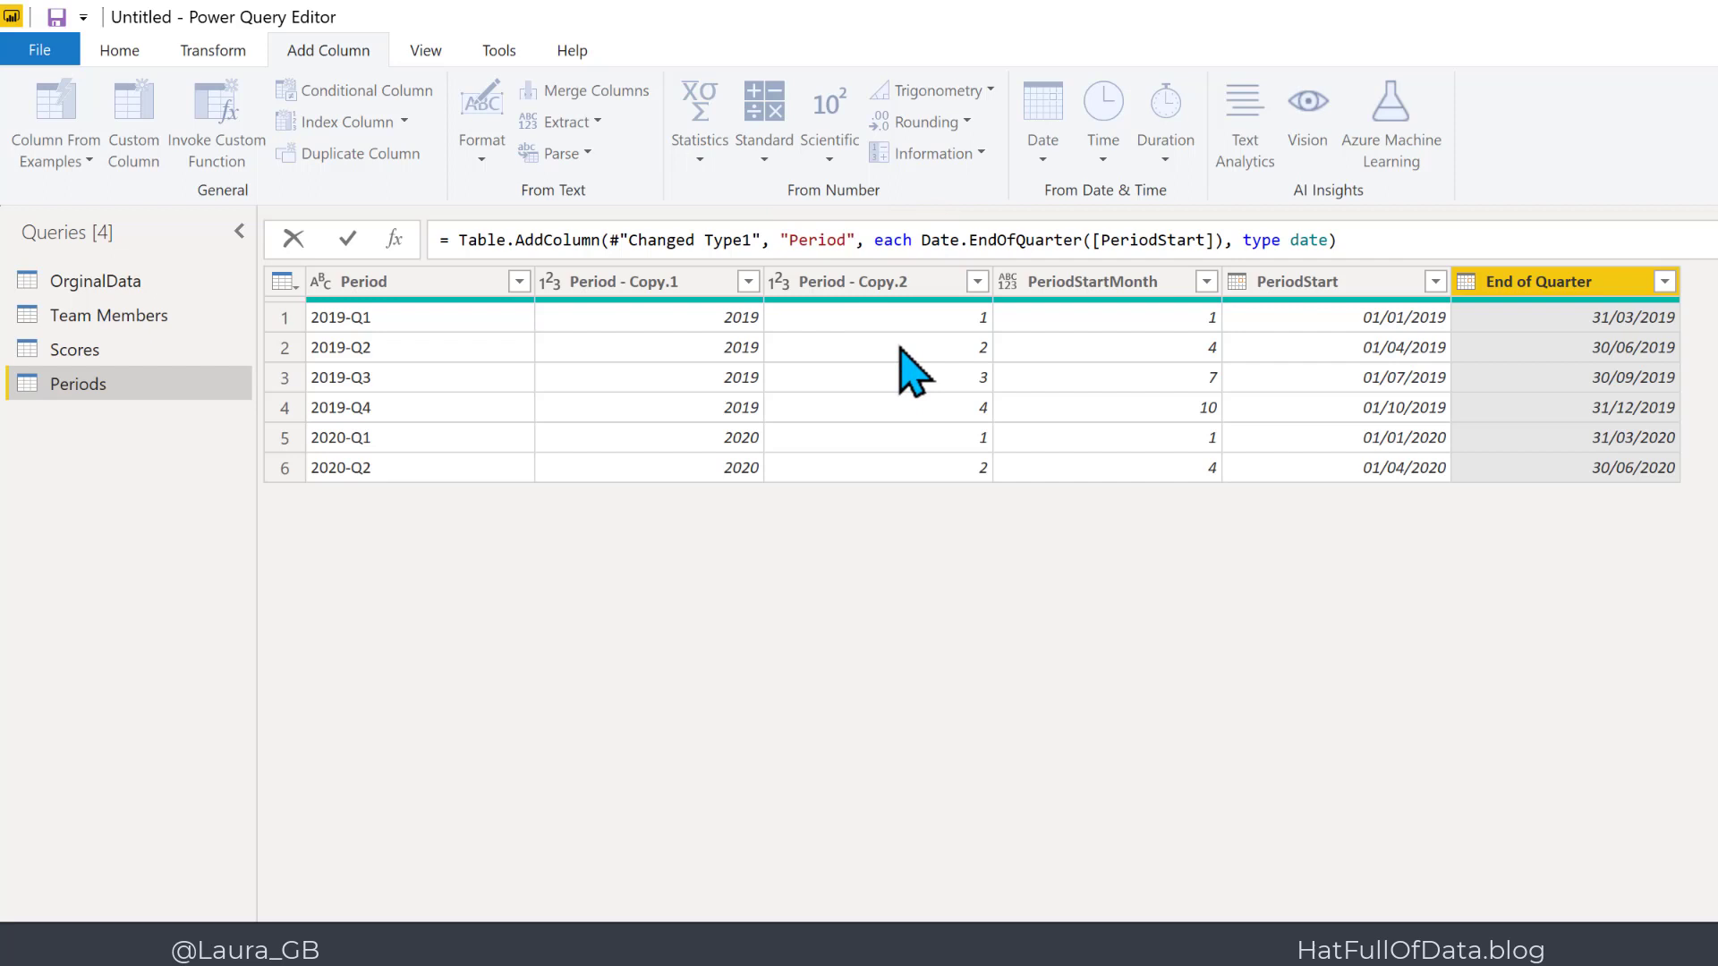
{"action": "type", "text": "End"}
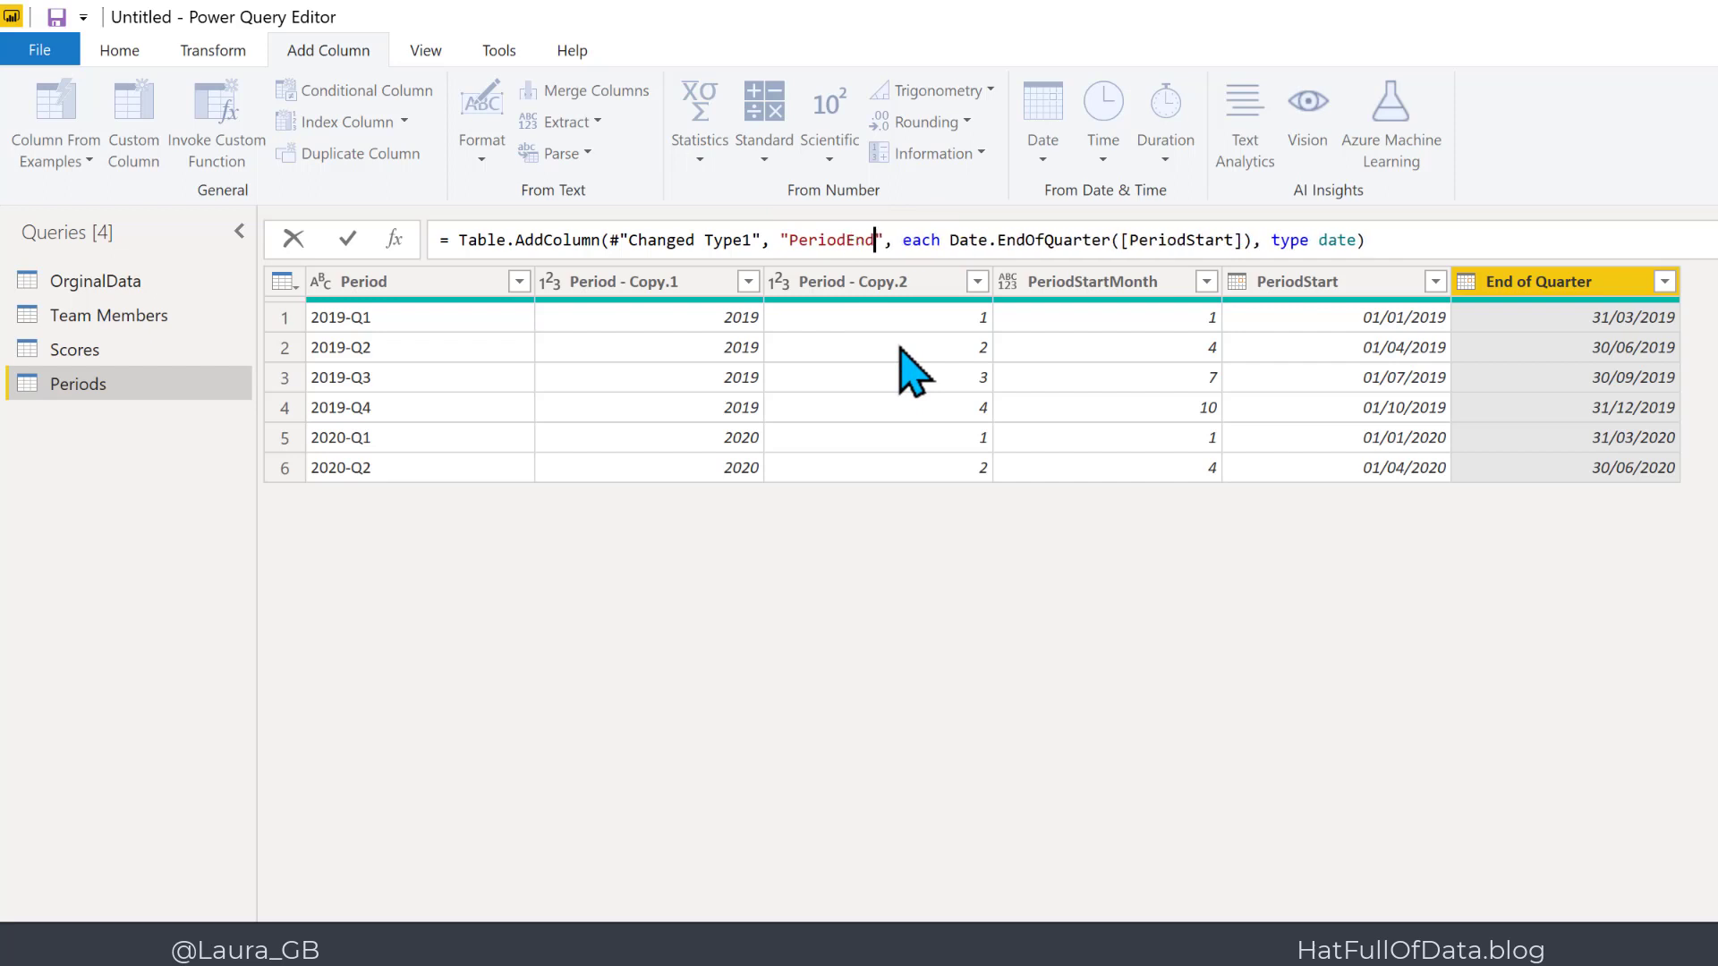
{"action": "key", "text": "Return"}
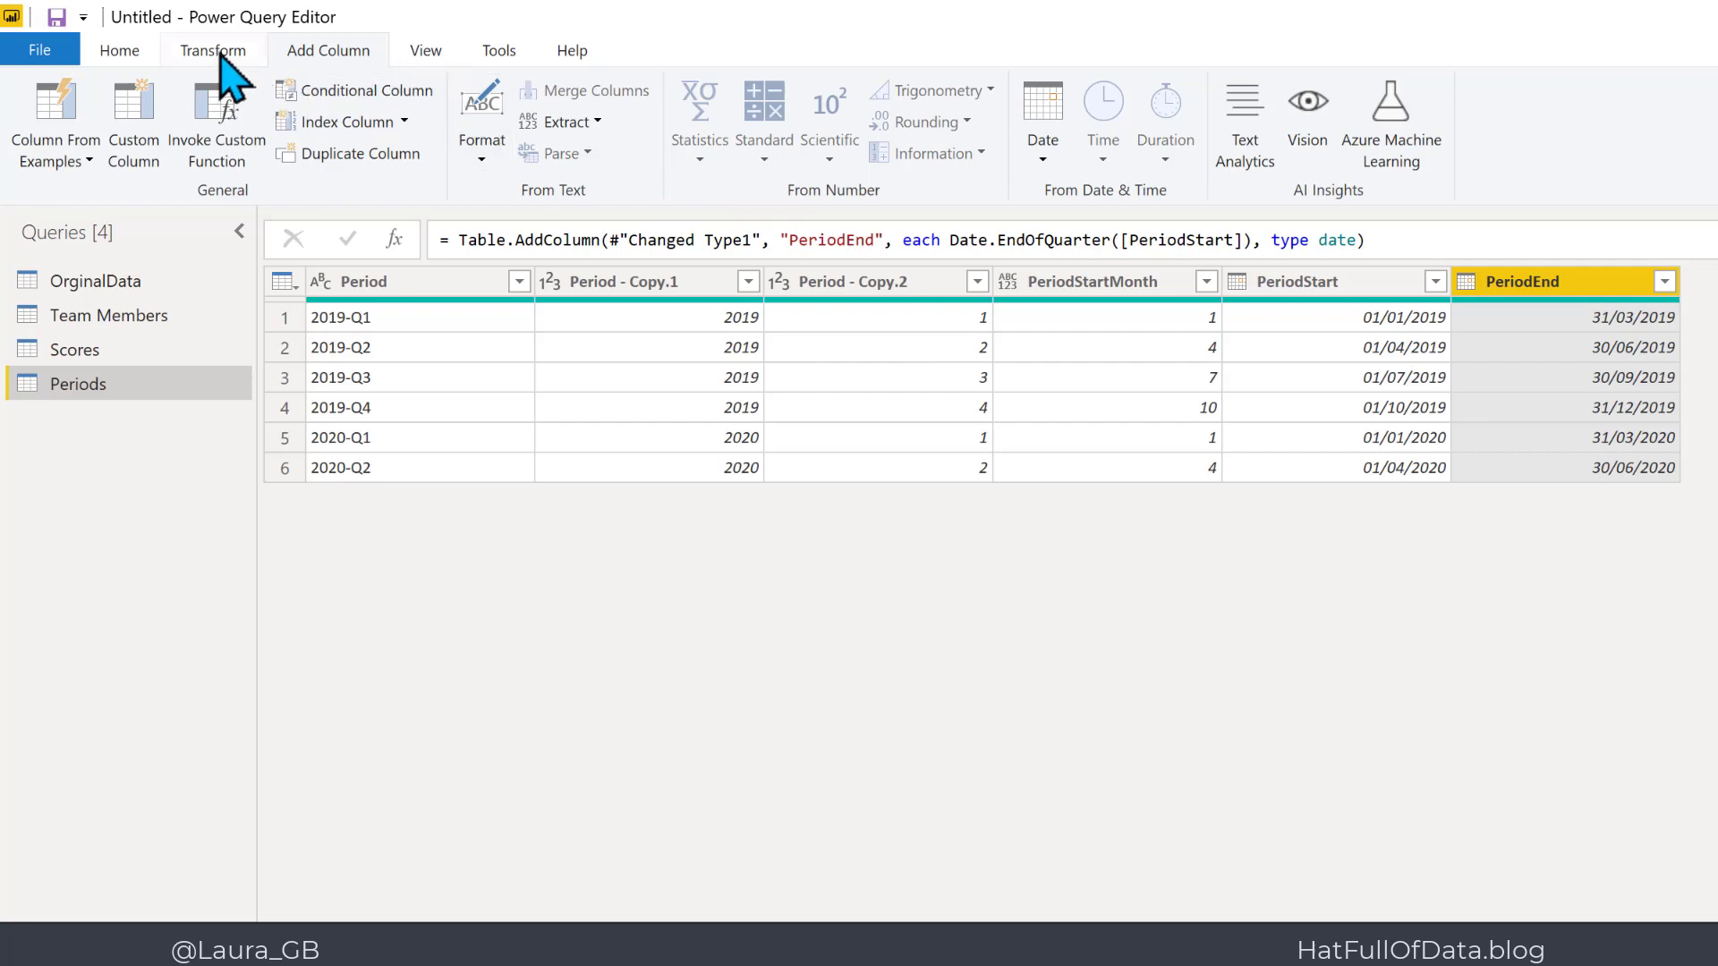
Keep only the Period, PeriodStart and PeriodEnd columns in the Periods query.
{"action": "left_click", "coordinate": [119, 50]}
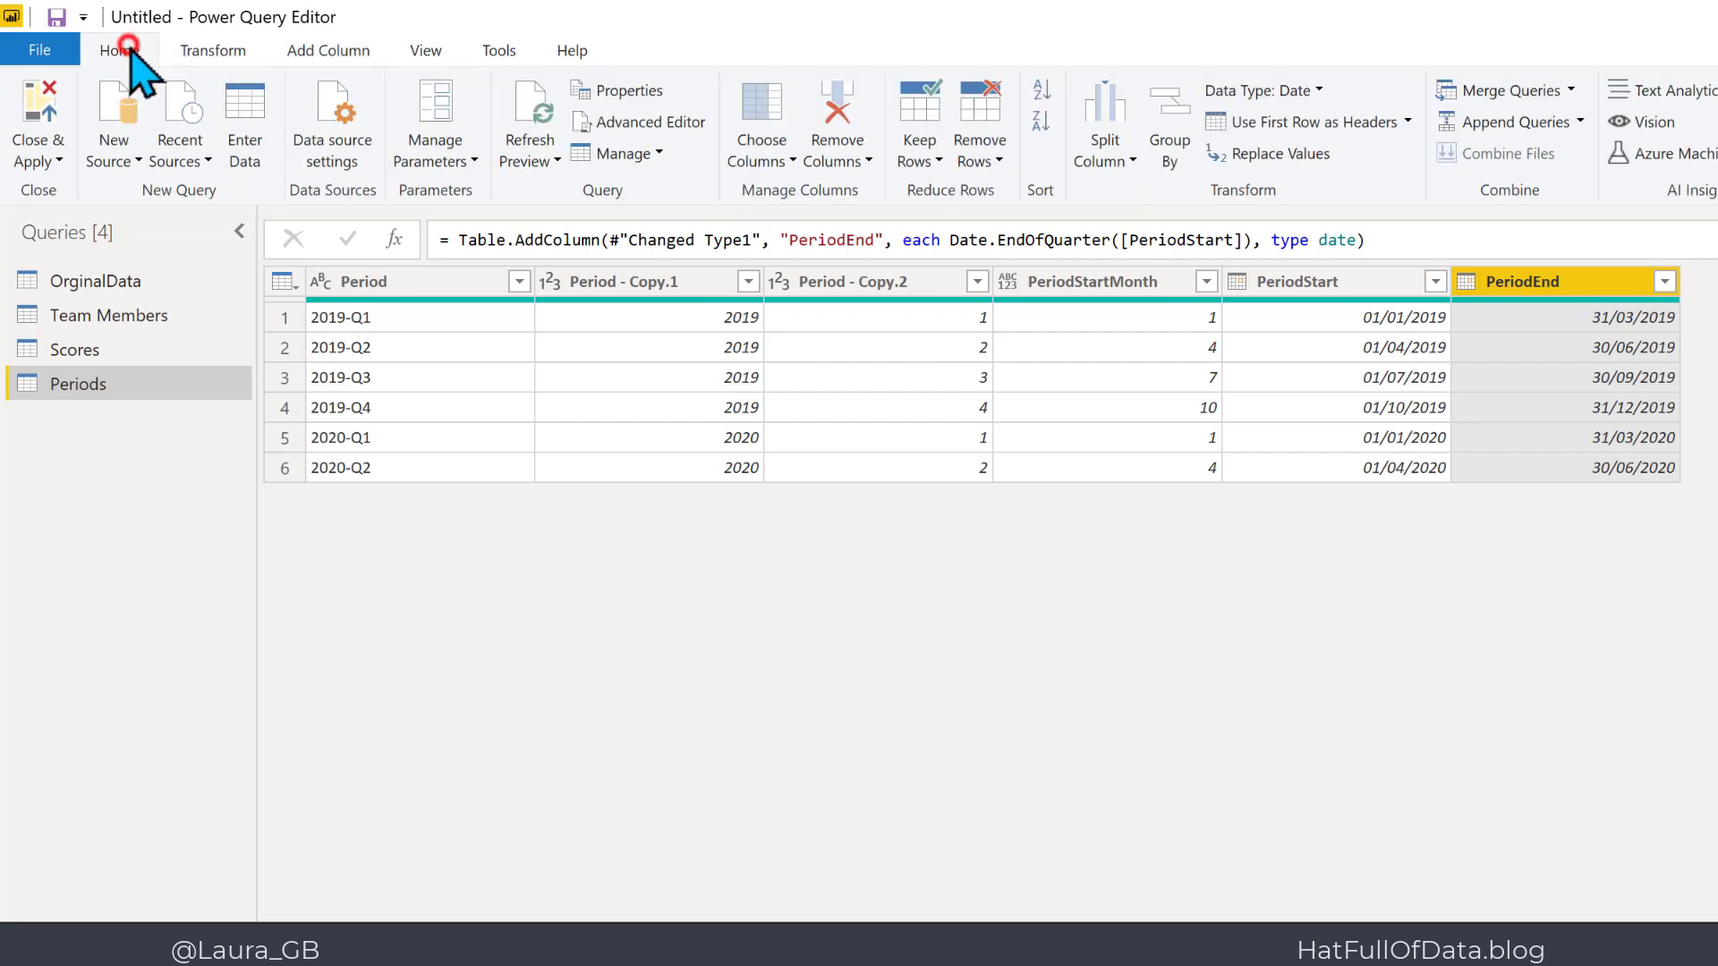
{"action": "left_click", "coordinate": [768, 117]}
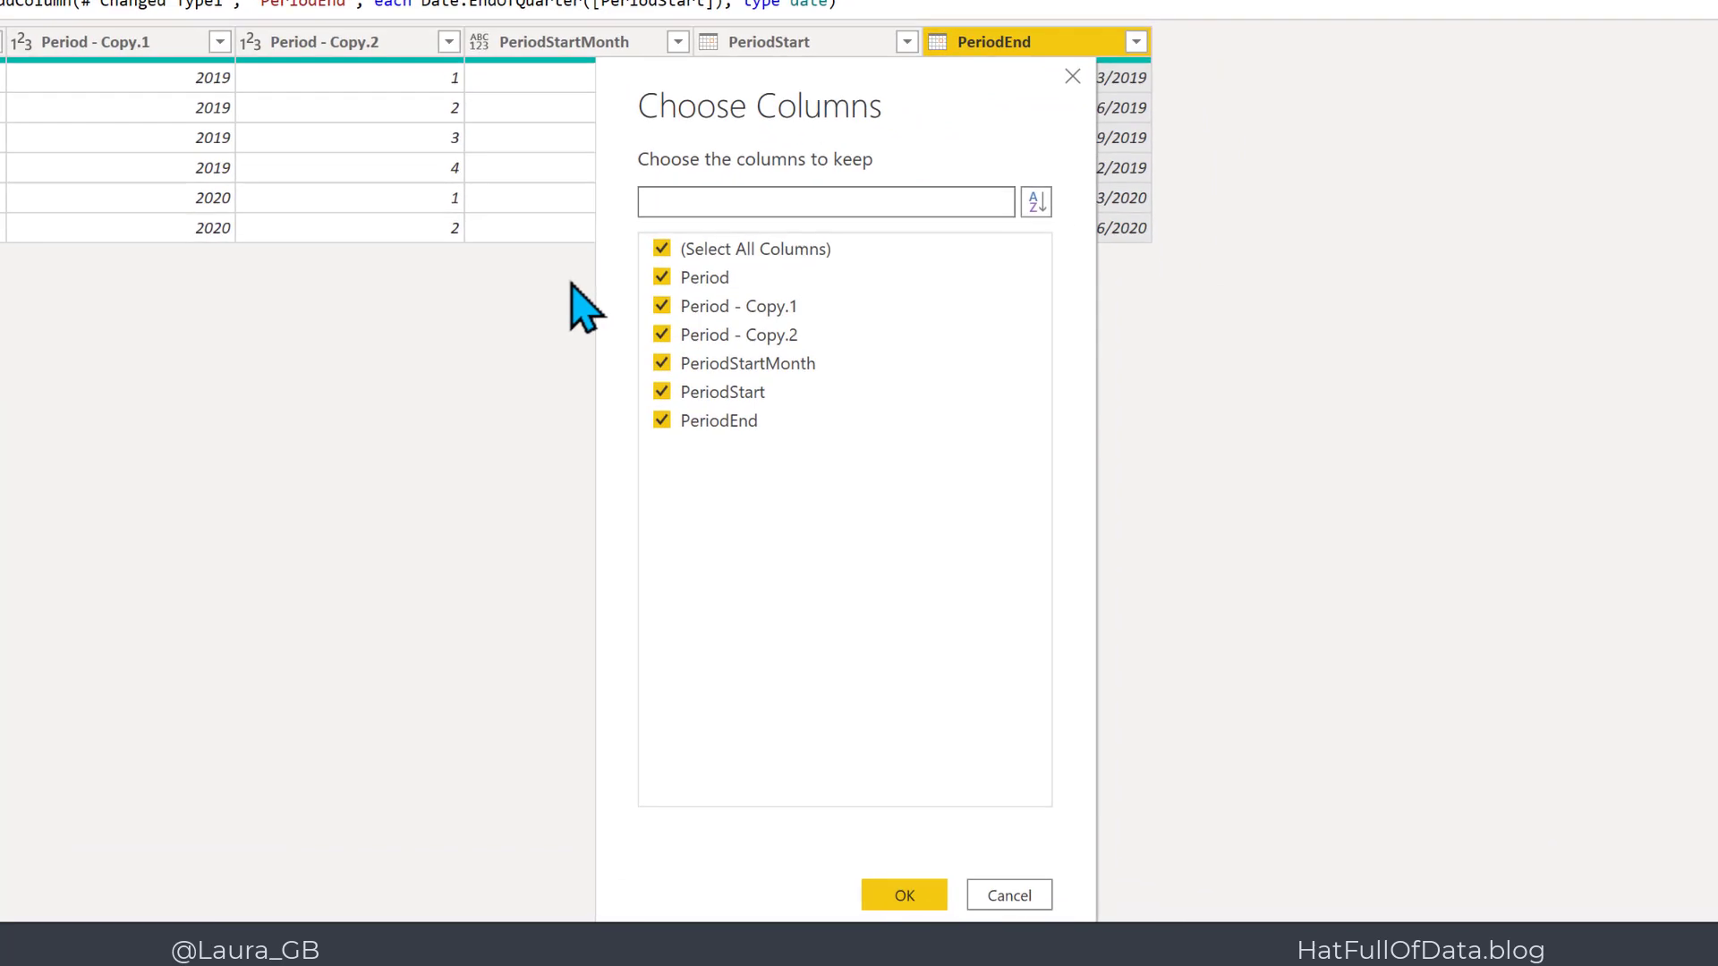
{"action": "left_click", "coordinate": [661, 305]}
{"action": "left_click", "coordinate": [660, 333]}
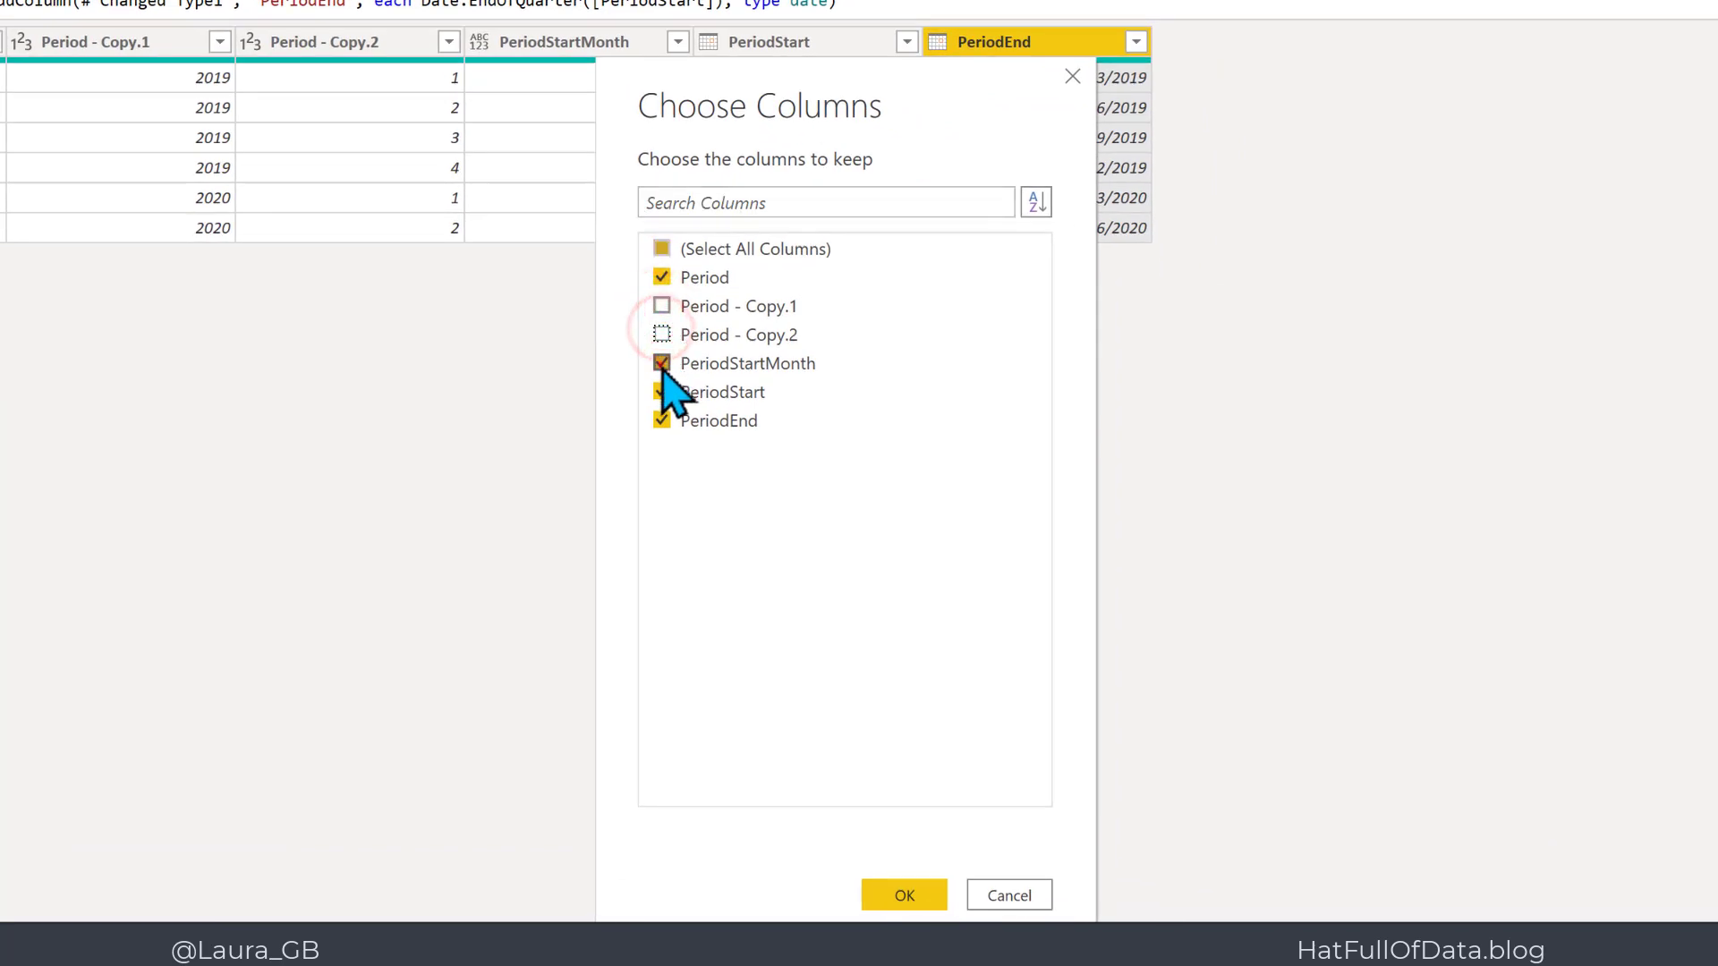
{"action": "left_click", "coordinate": [660, 362]}
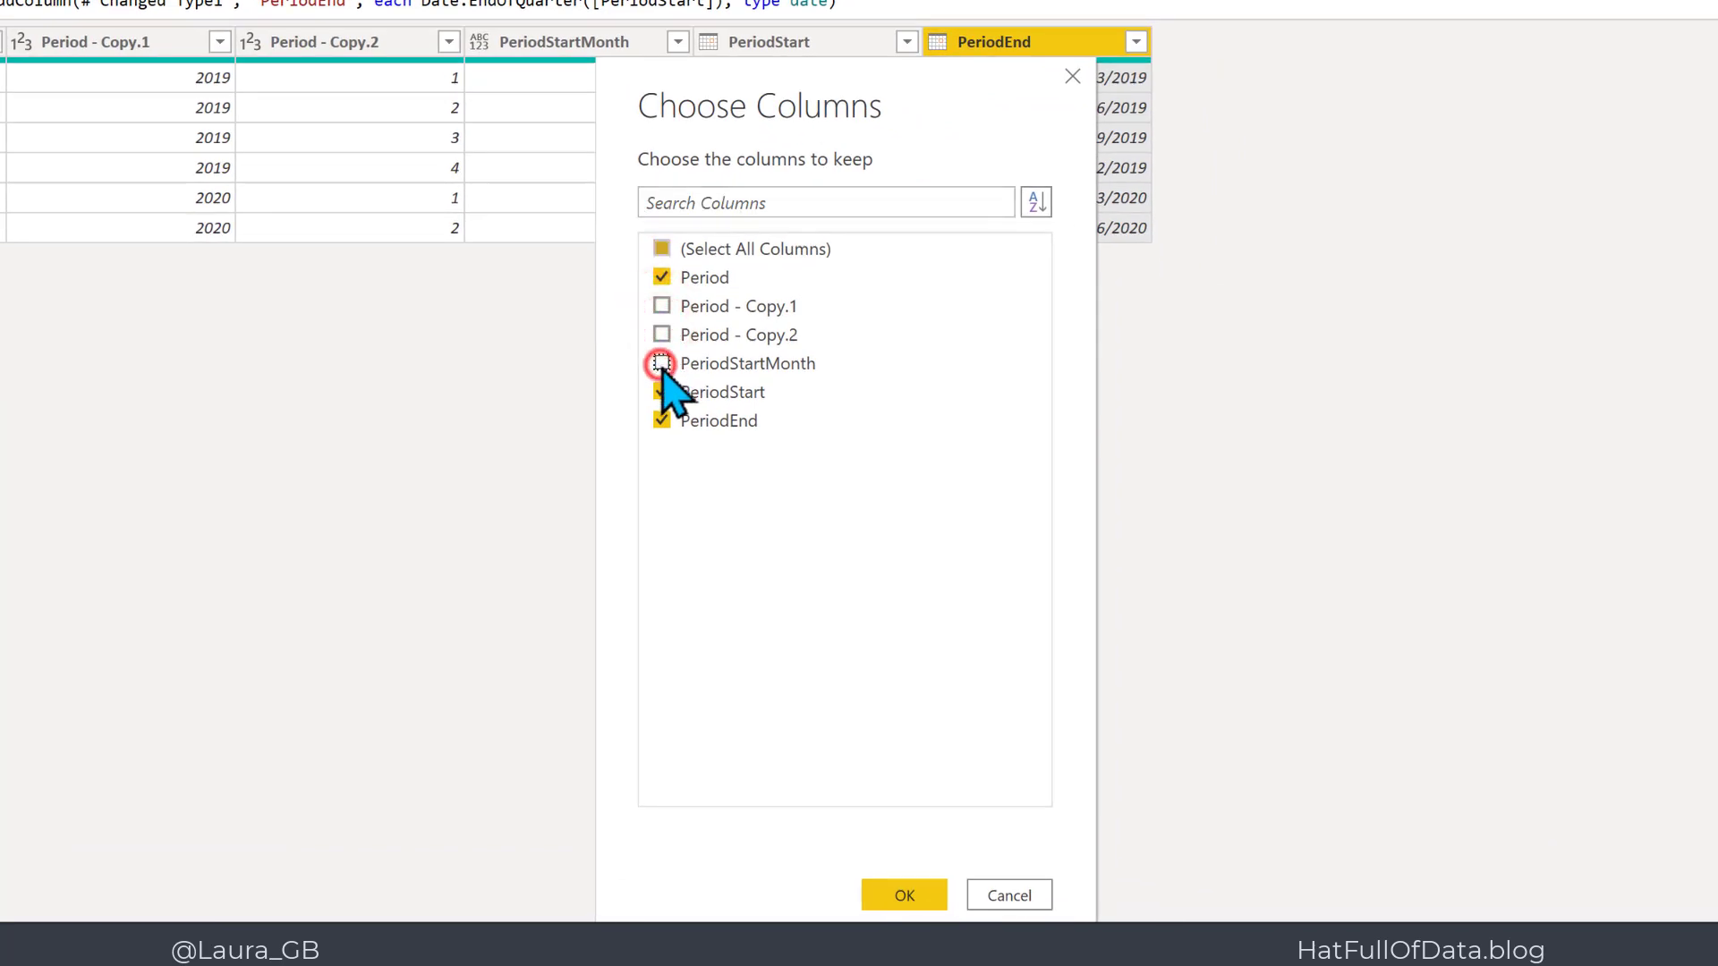
{"action": "left_click", "coordinate": [904, 896]}
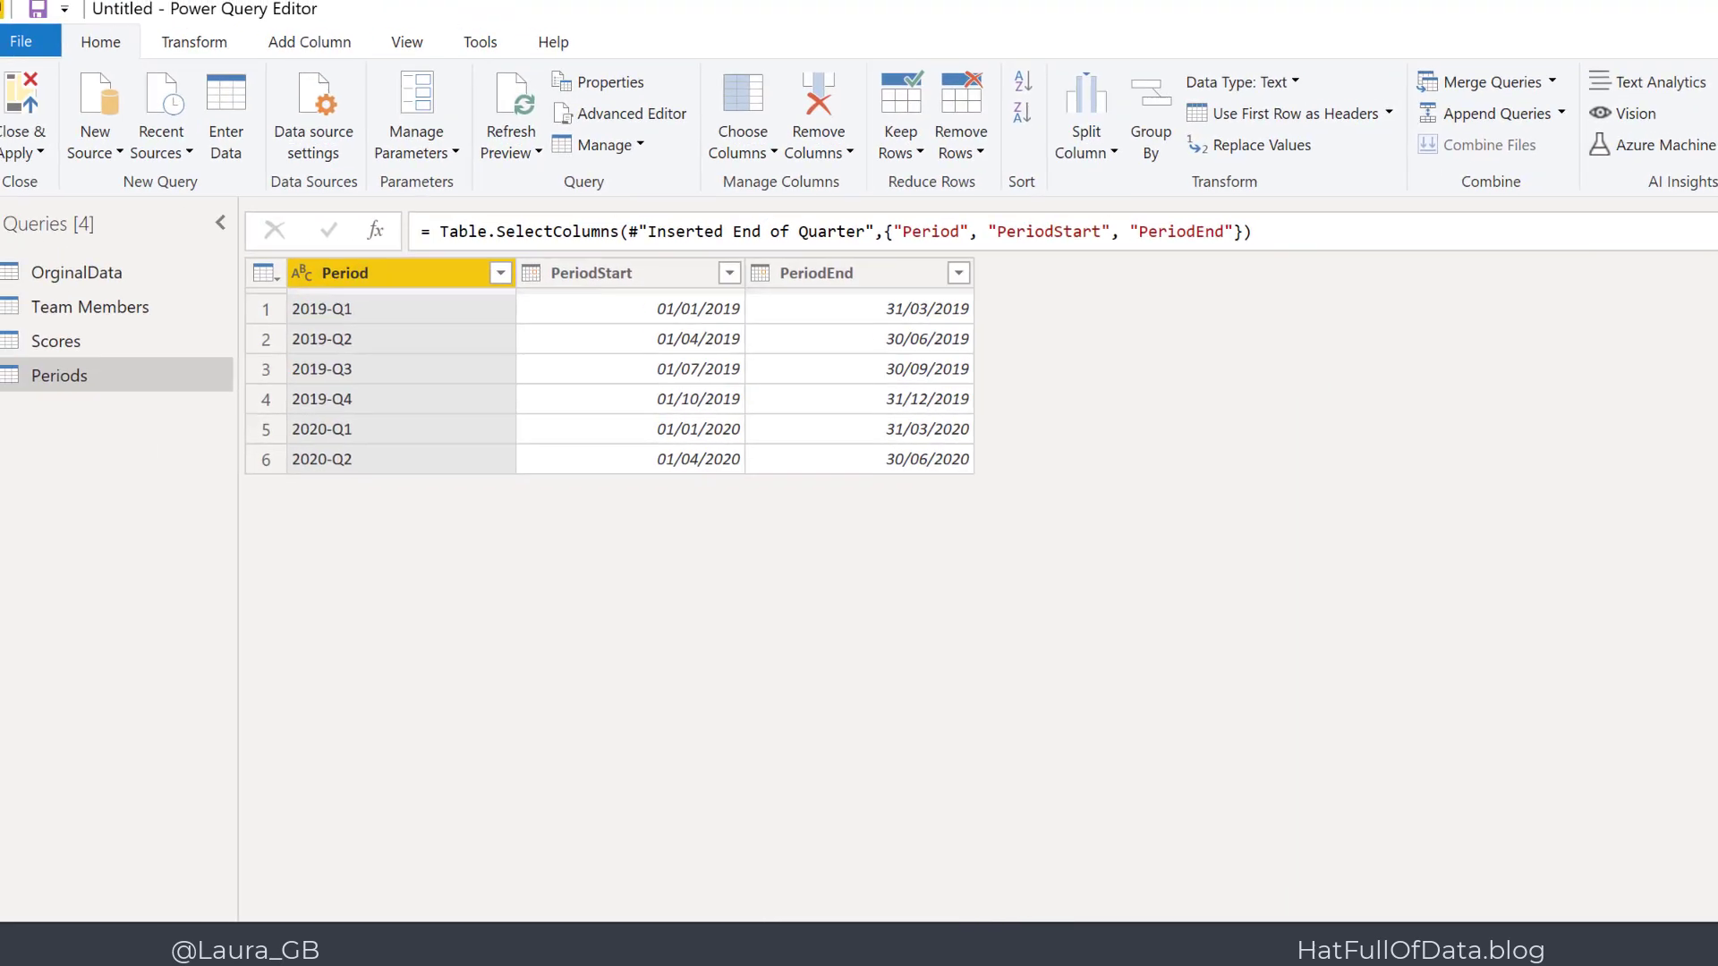
Review the data in the Team Members, Scores and Periods queries.
{"action": "left_click", "coordinate": [148, 315]}
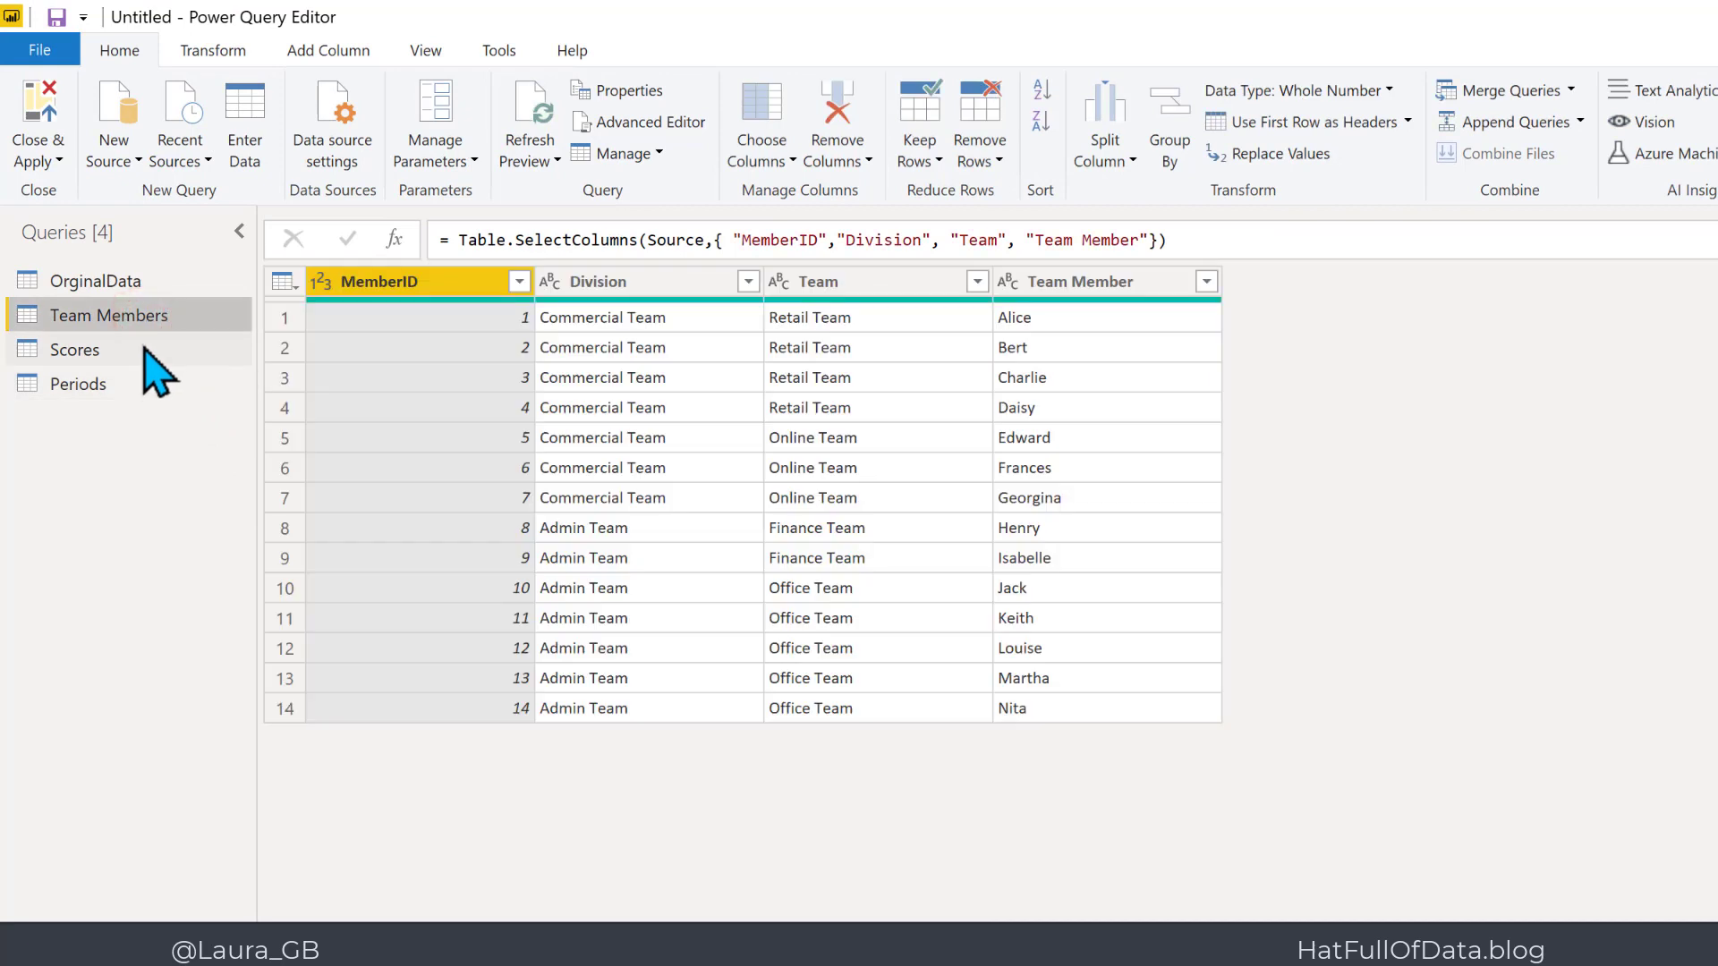
{"action": "left_click", "coordinate": [142, 350]}
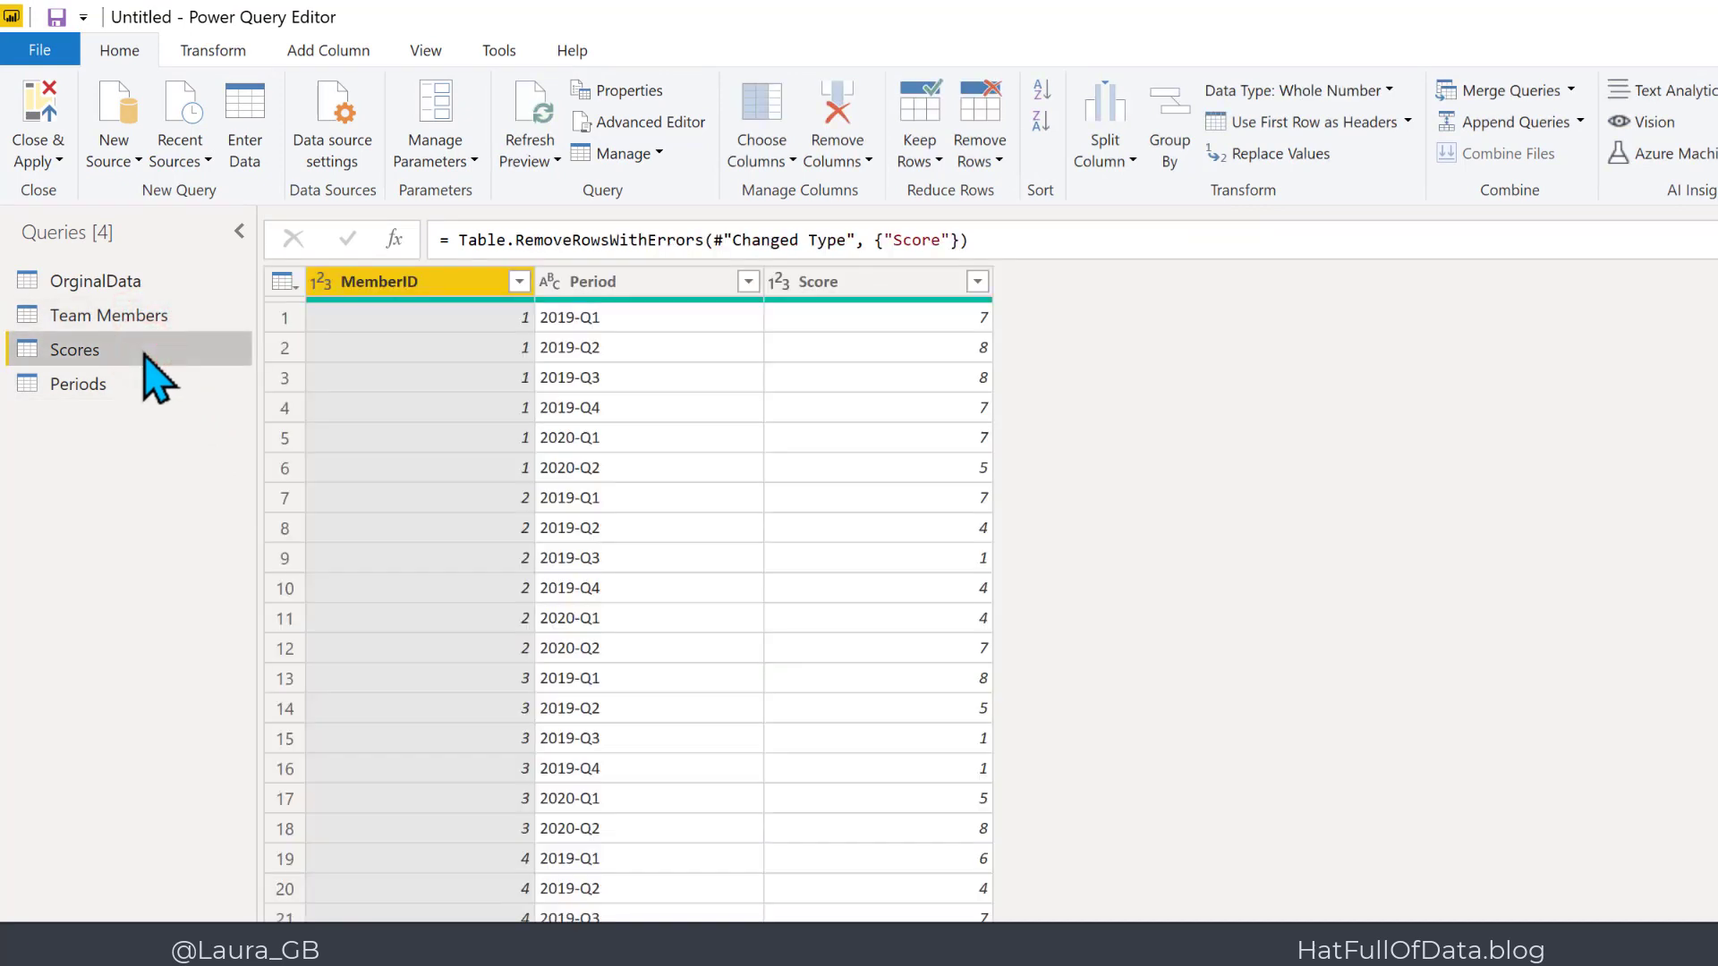
{"action": "left_click", "coordinate": [141, 383]}
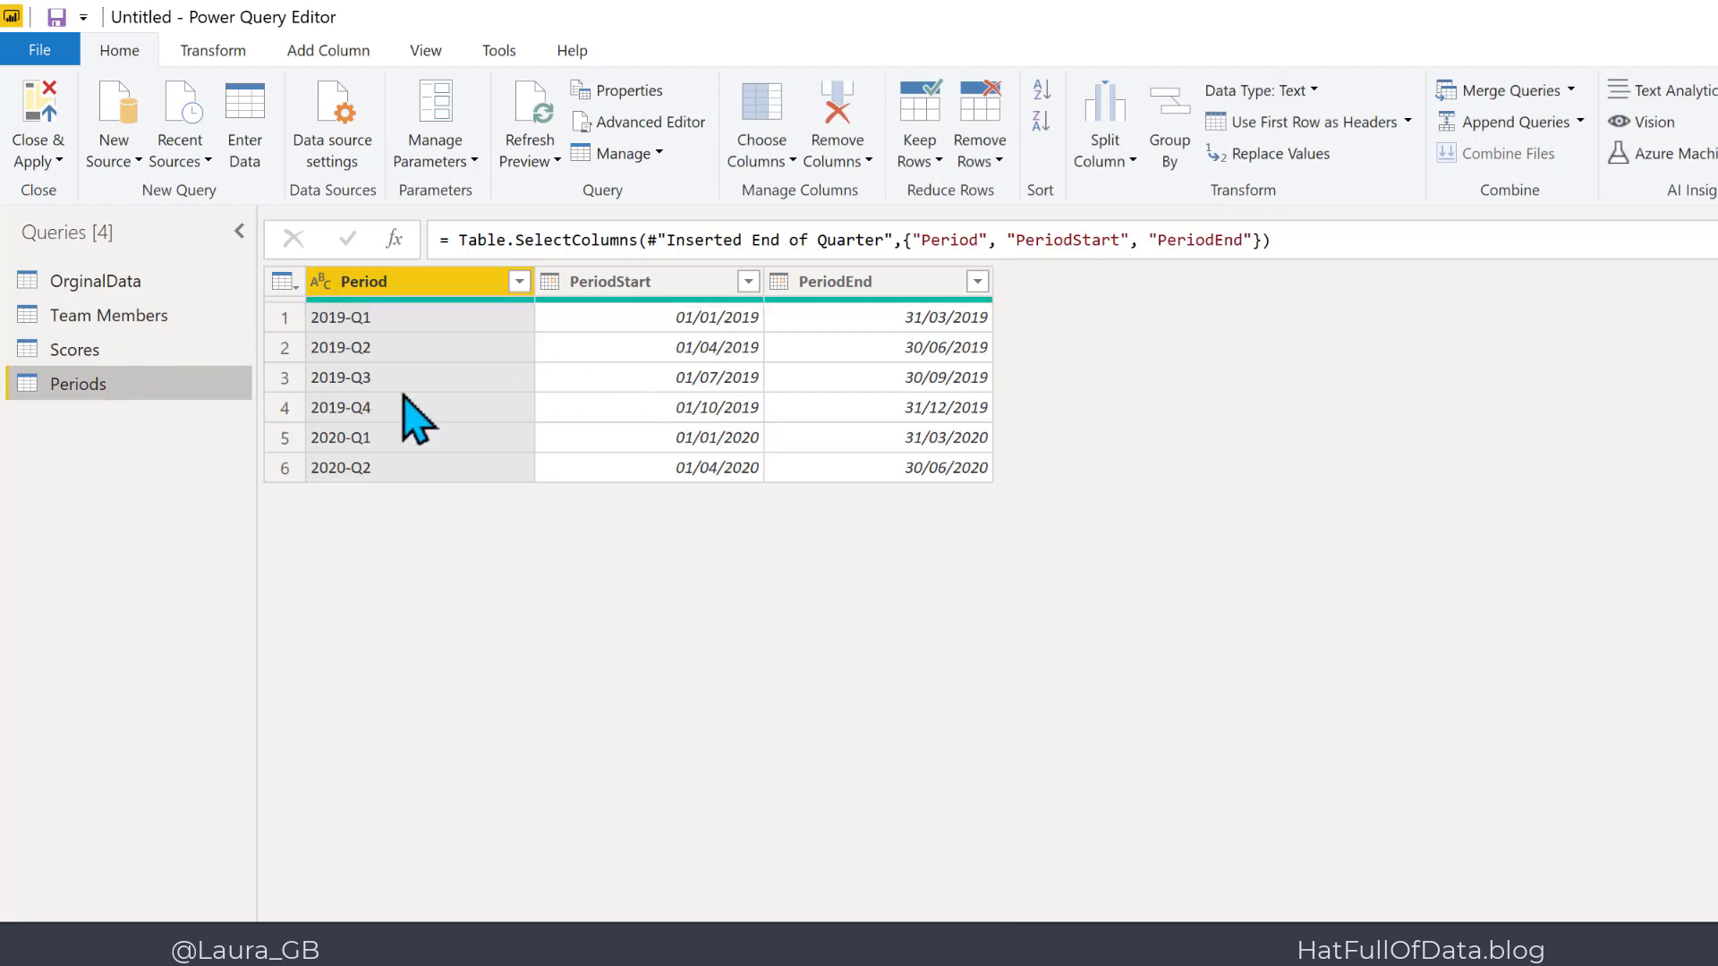
Disable loading of the OrginalData query, and apply the query changes to load the remaining tables into the report.
{"action": "left_click", "coordinate": [133, 285]}
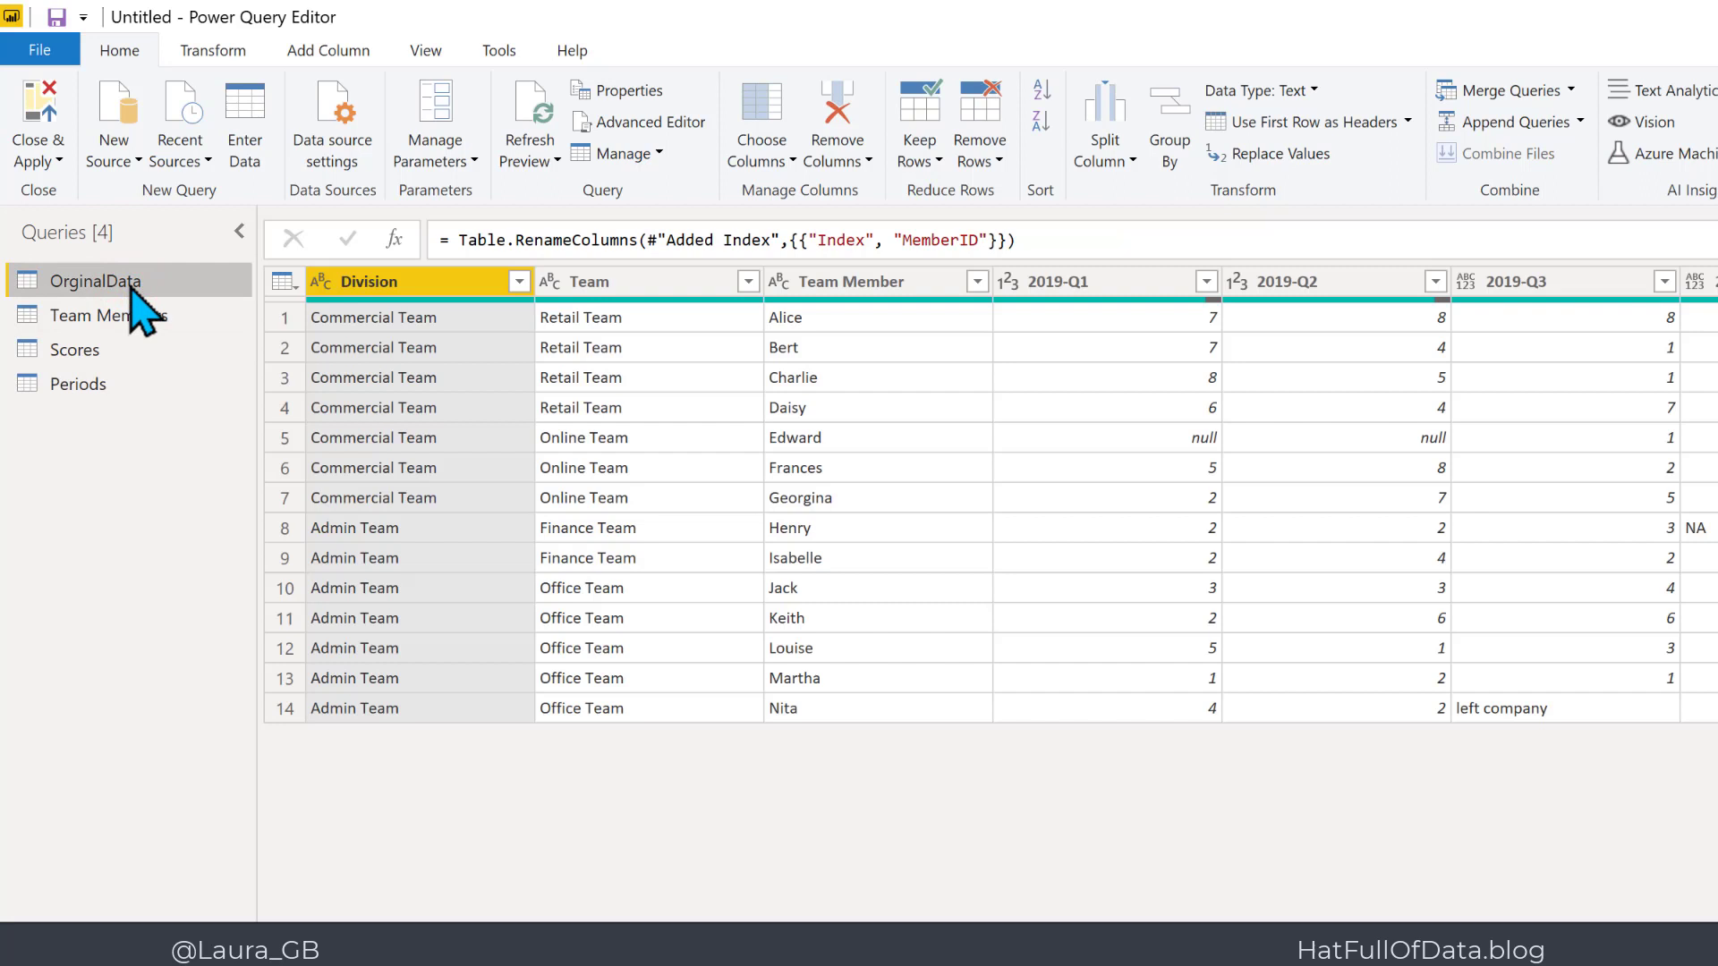
{"action": "right_click", "coordinate": [131, 284]}
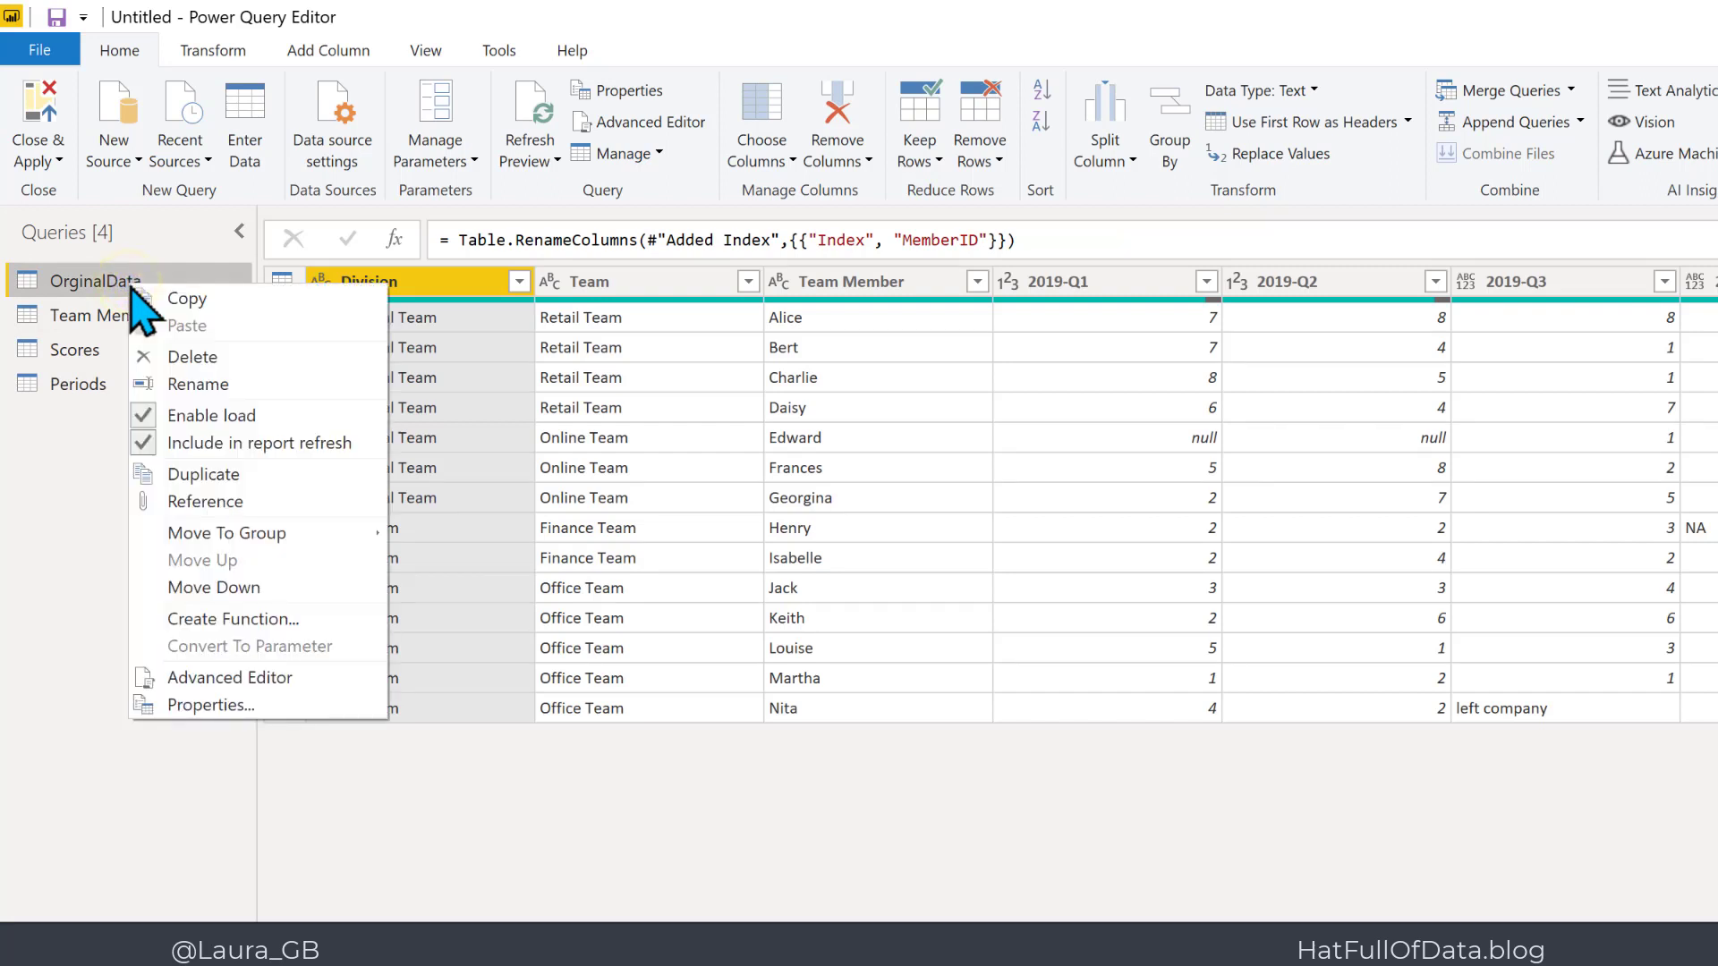
{"action": "left_click", "coordinate": [197, 414]}
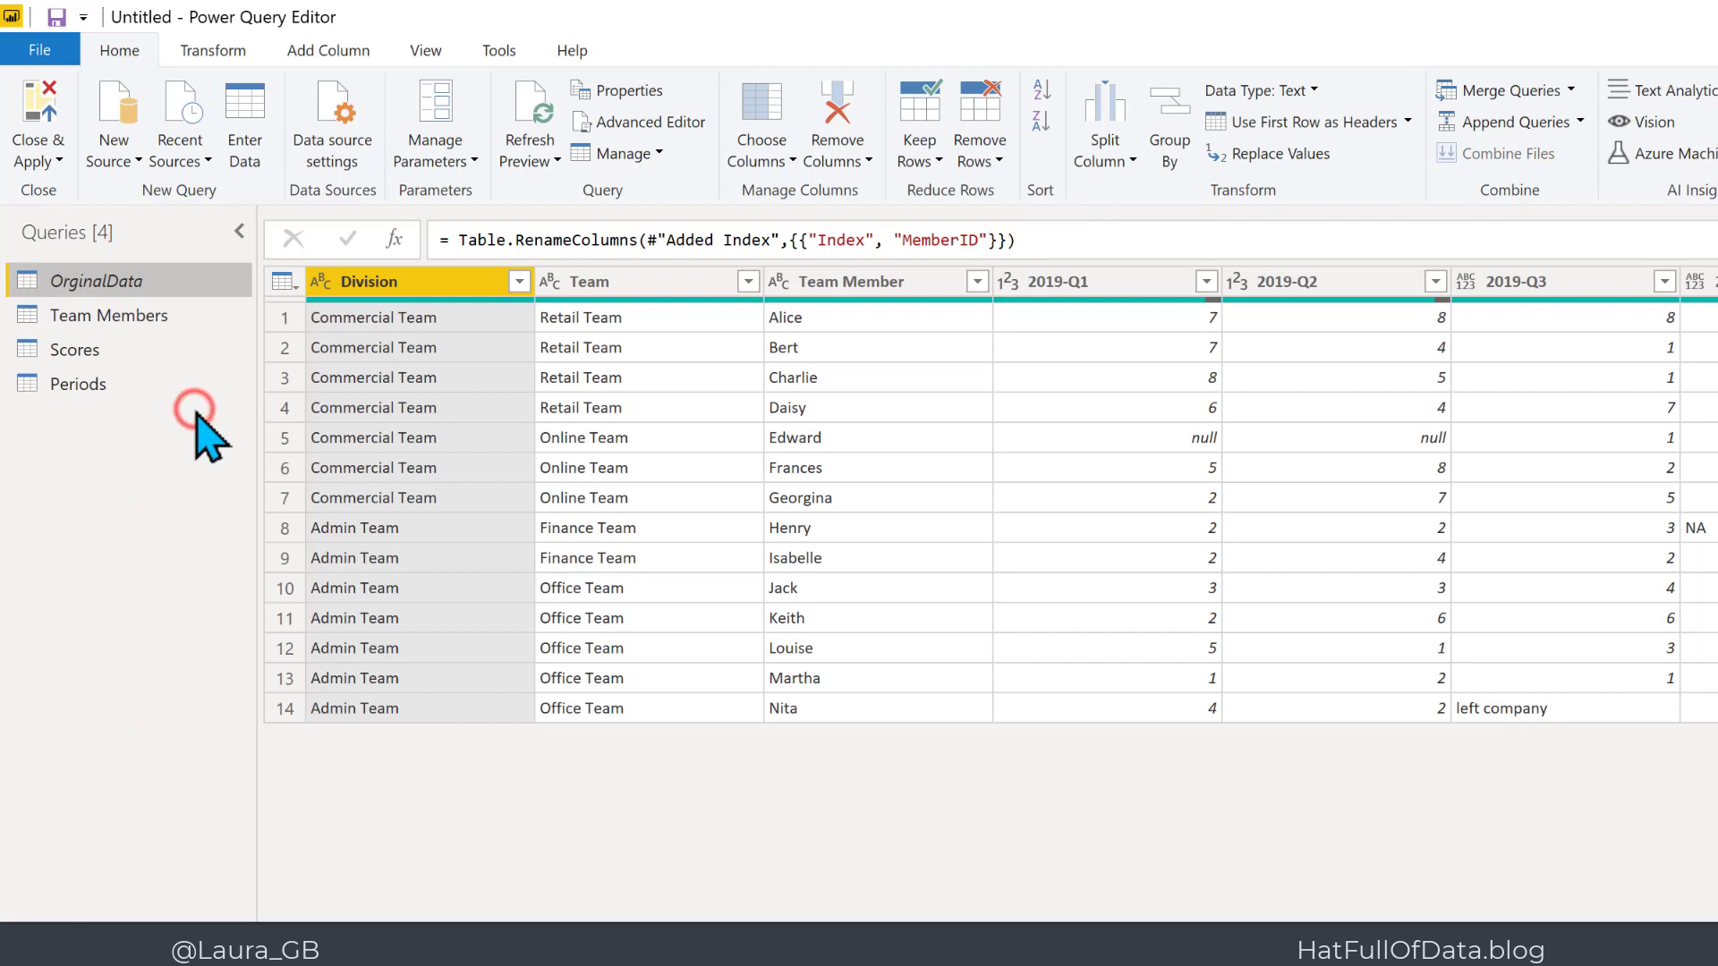
{"action": "left_click", "coordinate": [52, 107]}
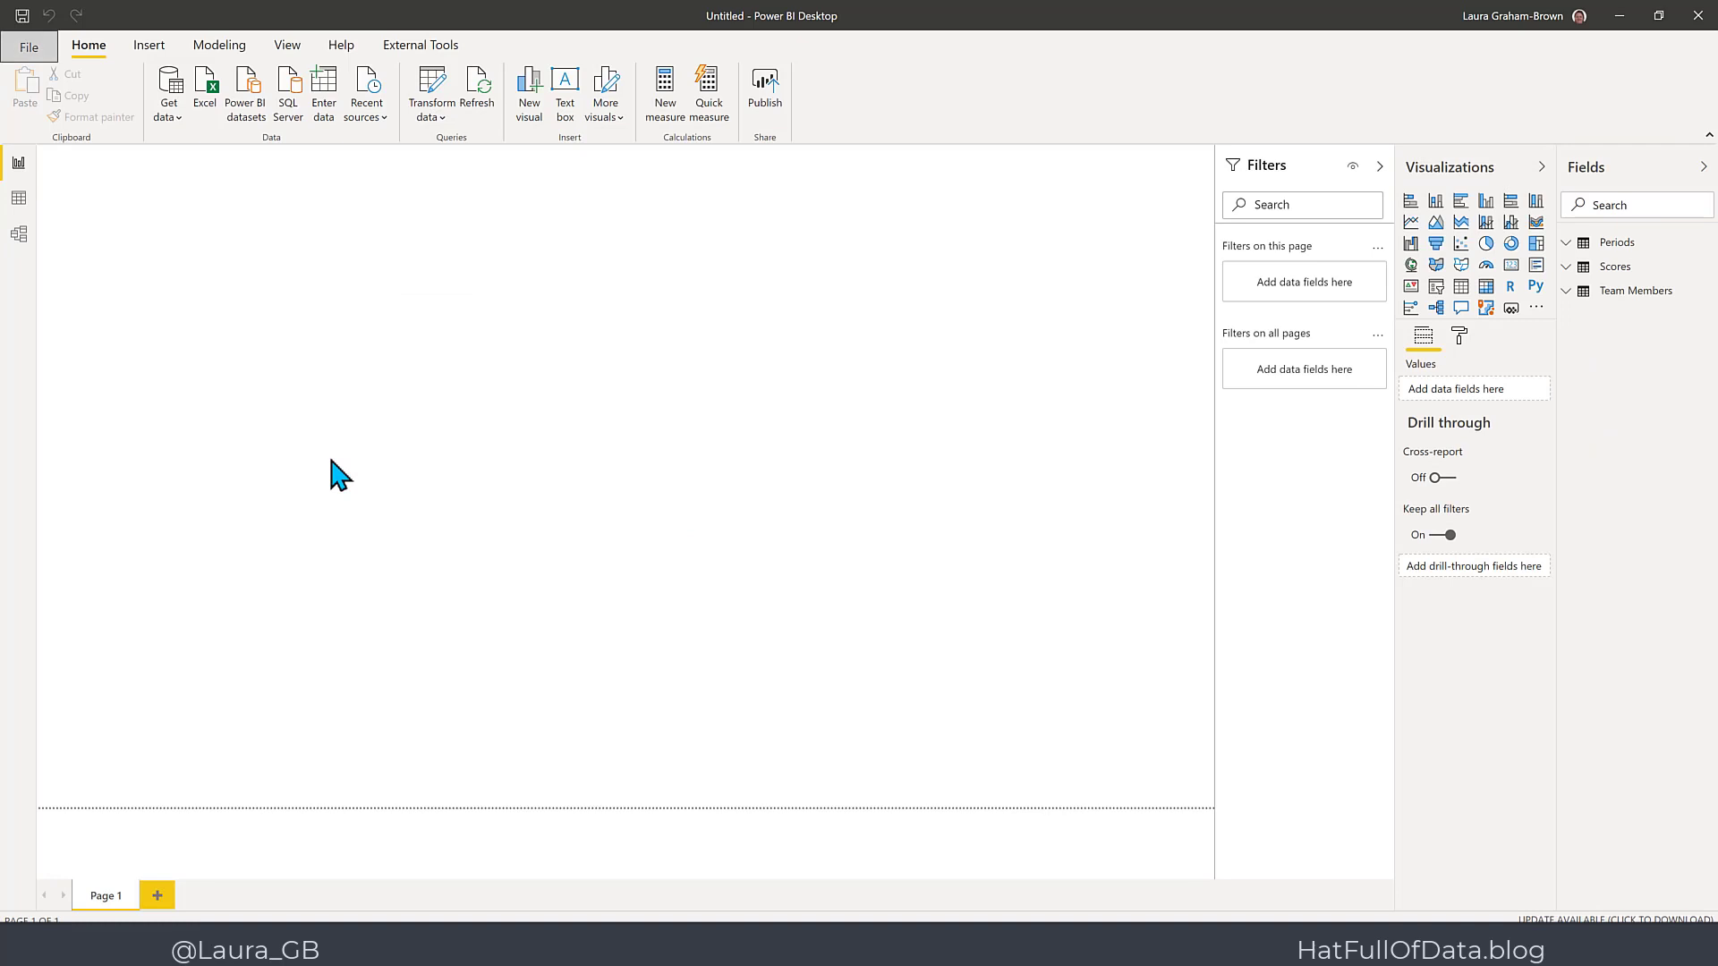
Rearrange the model diagram so the Scores table sits below and between the Periods and Team Members tables.
{"action": "left_click", "coordinate": [14, 240]}
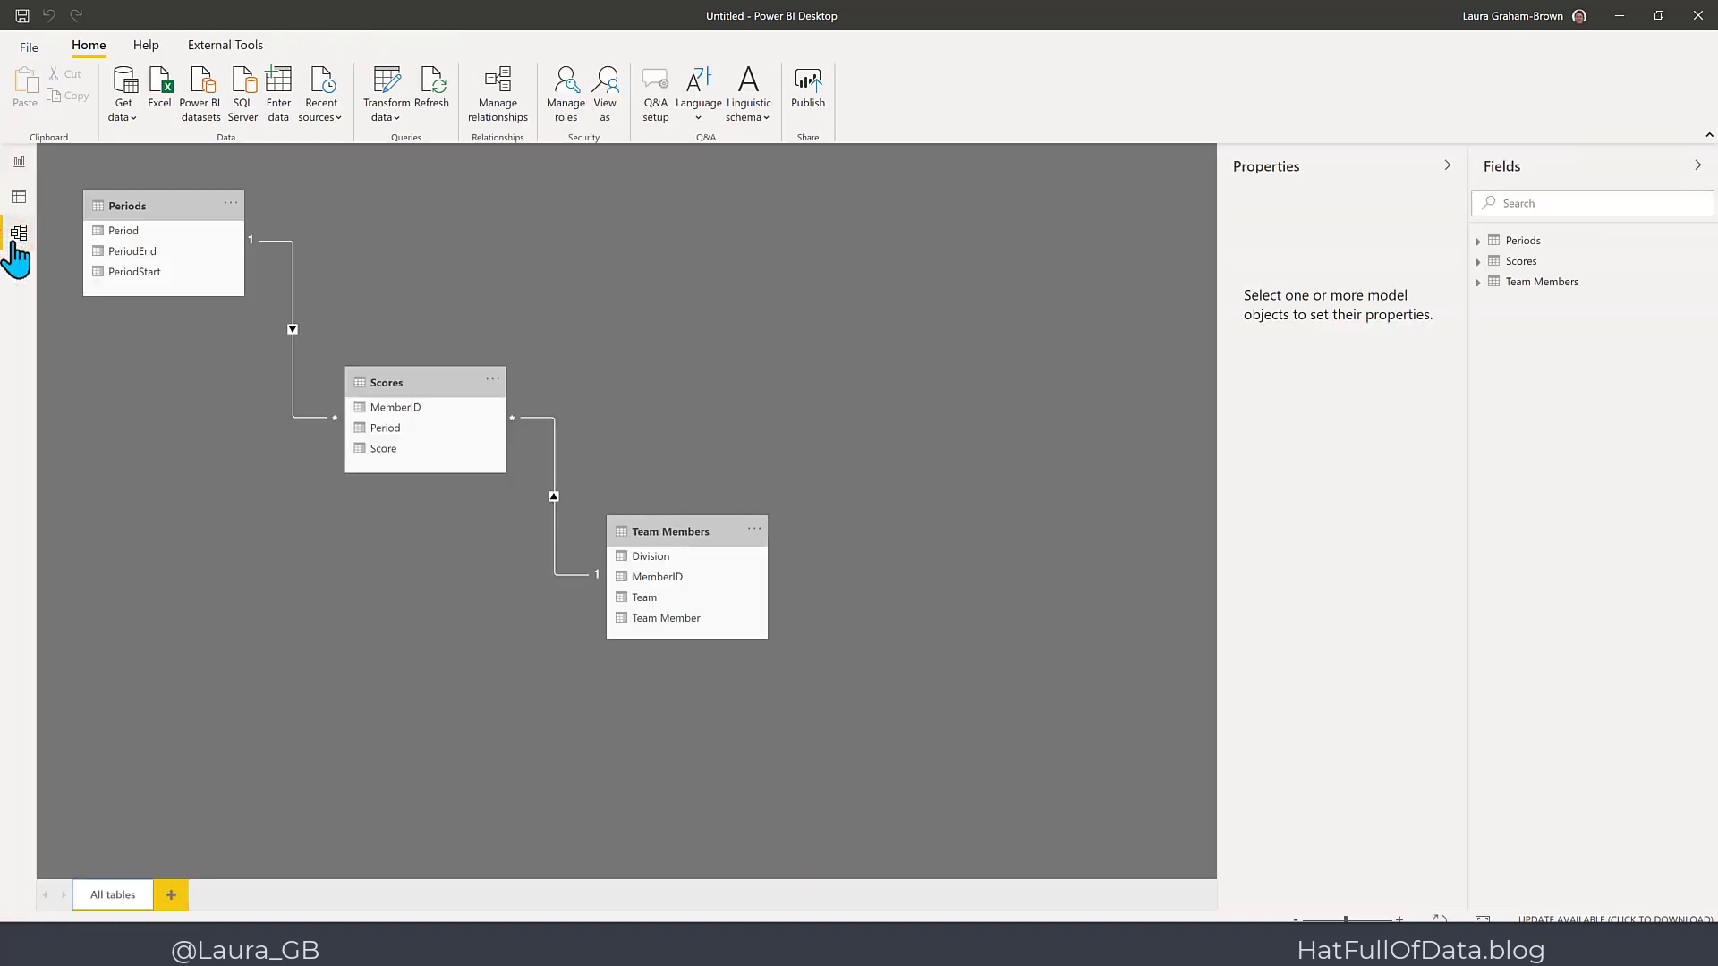
{"action": "left_click_drag", "start_coordinate": [413, 373], "coordinate": [318, 296]}
{"action": "left_click_drag", "start_coordinate": [383, 323], "coordinate": [383, 324]}
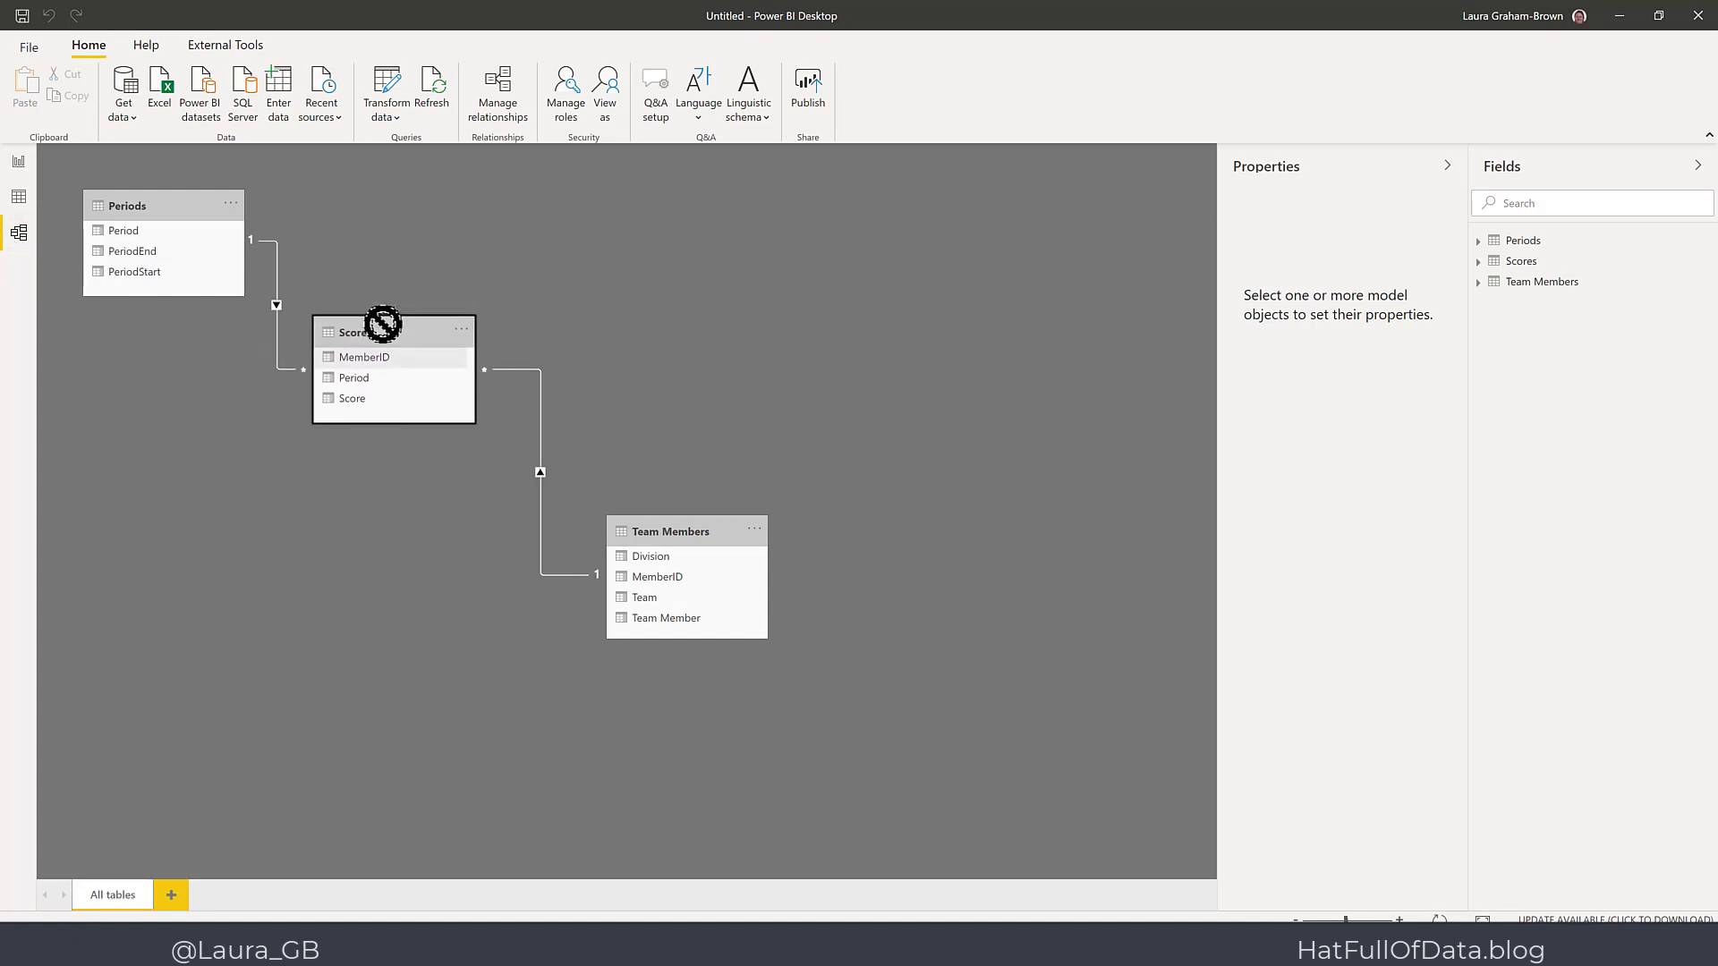
{"action": "left_click_drag", "start_coordinate": [683, 527], "coordinate": [632, 171]}
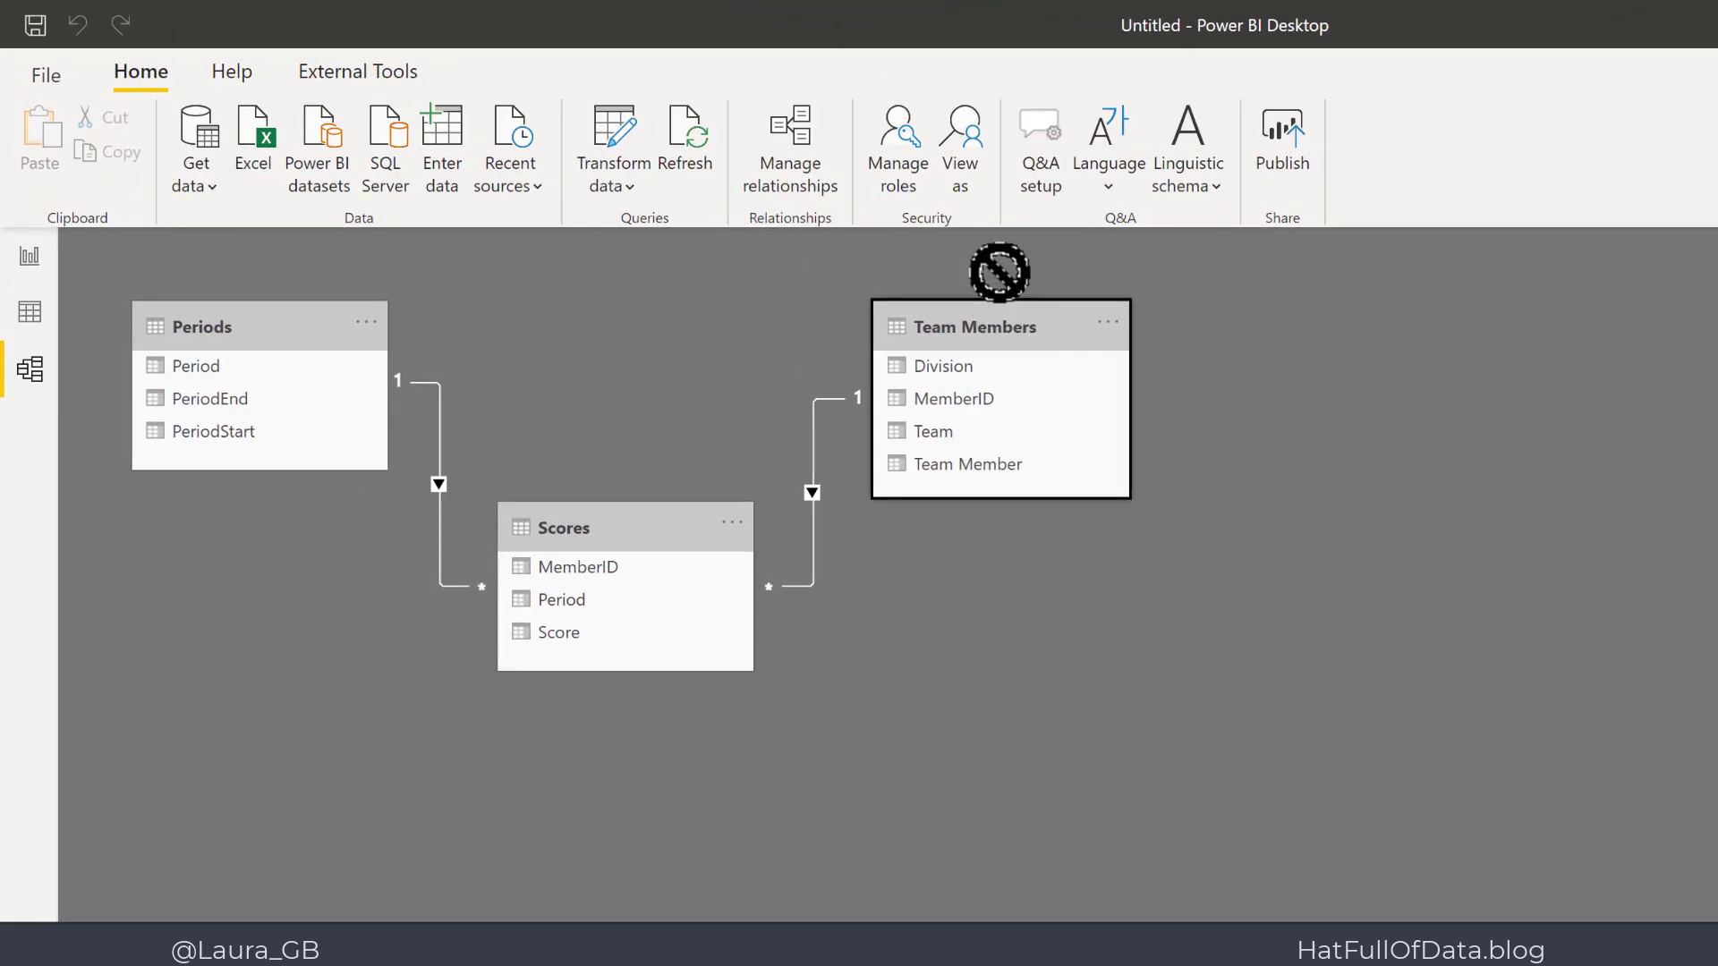
{"action": "left_click_drag", "start_coordinate": [999, 271], "coordinate": [999, 273]}
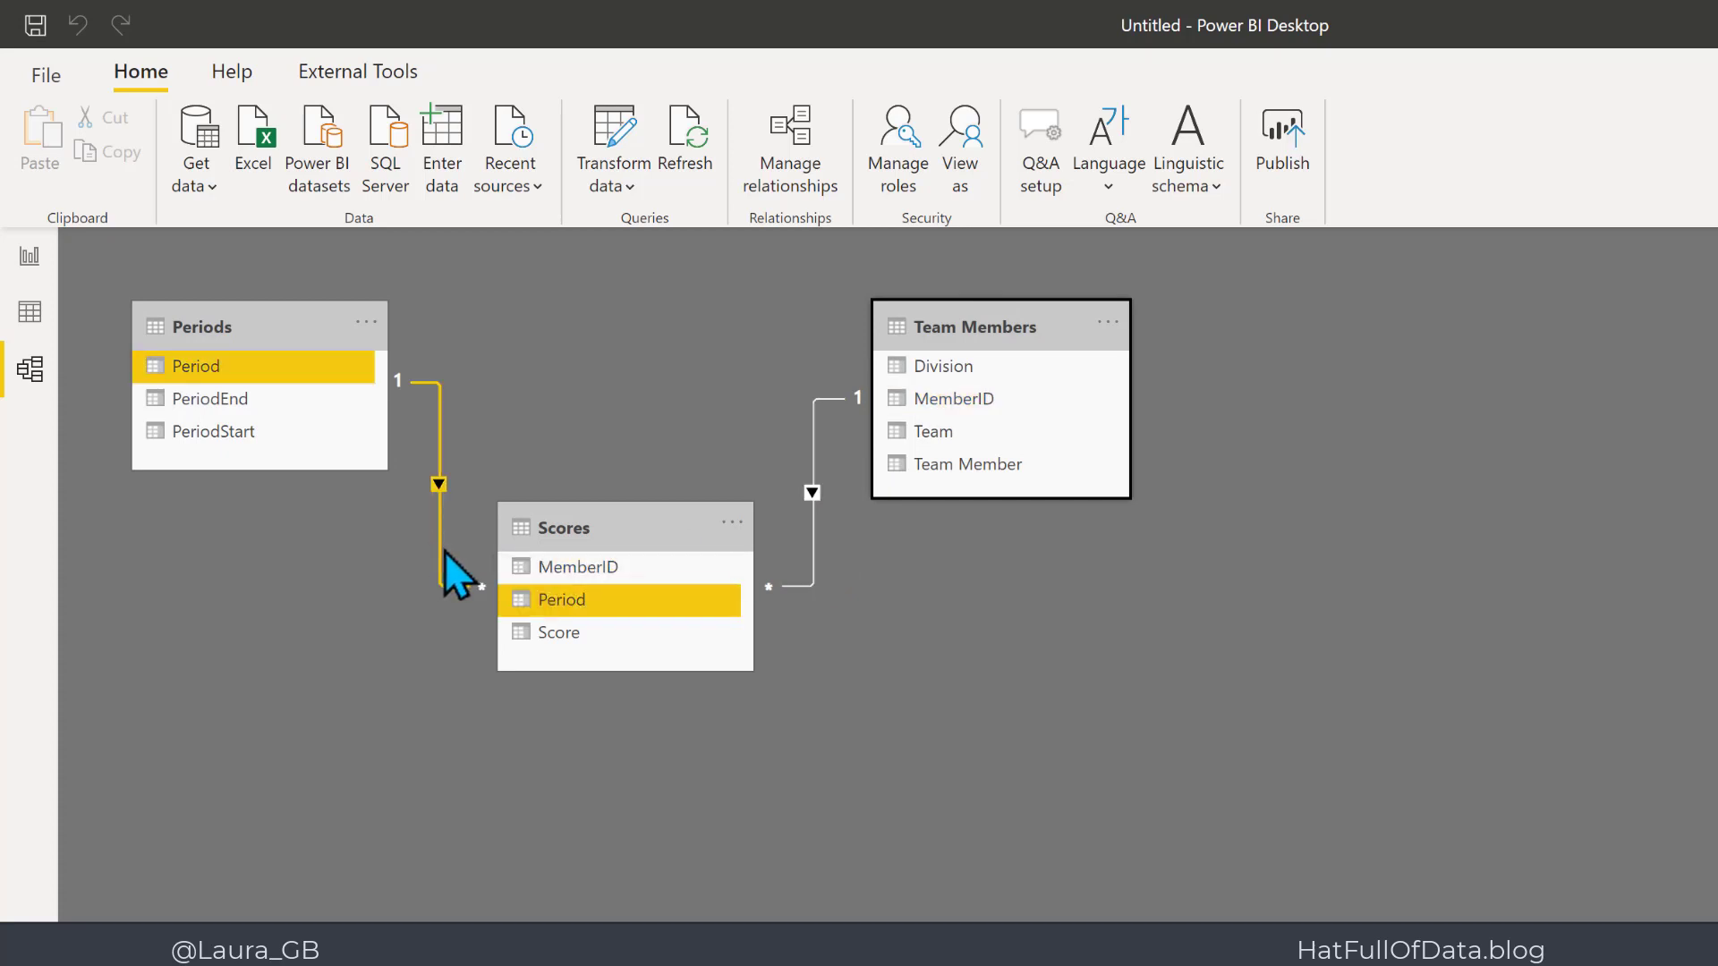
{"action": "left_click", "coordinate": [583, 908]}
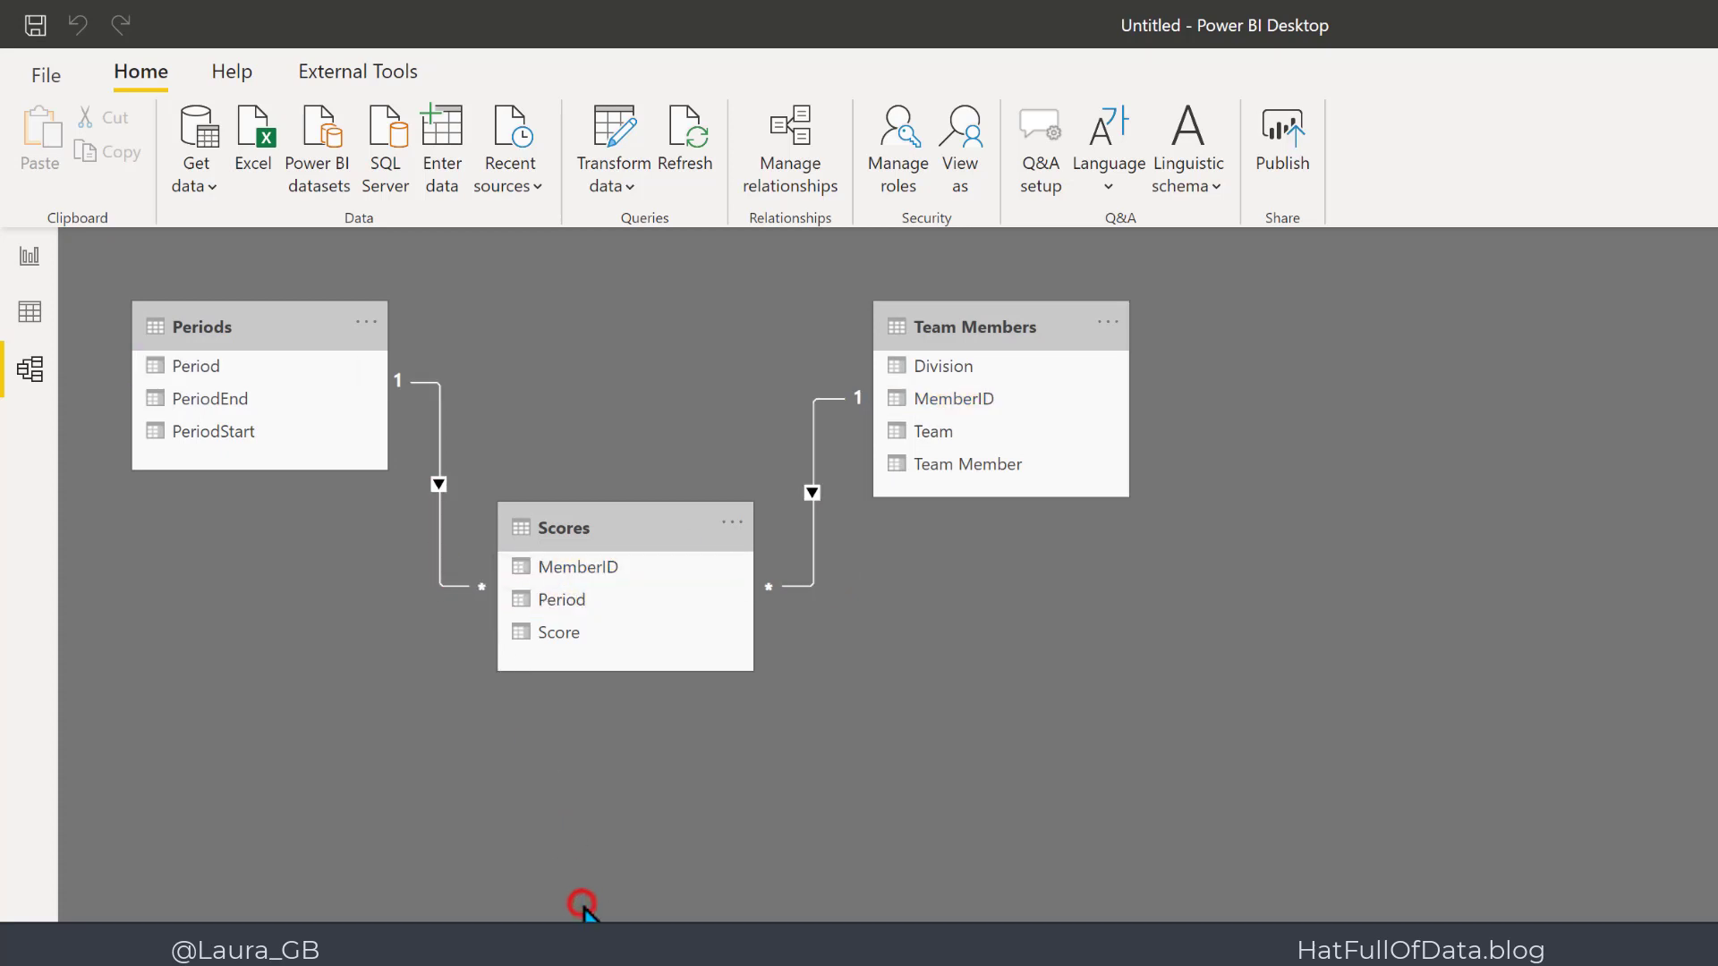